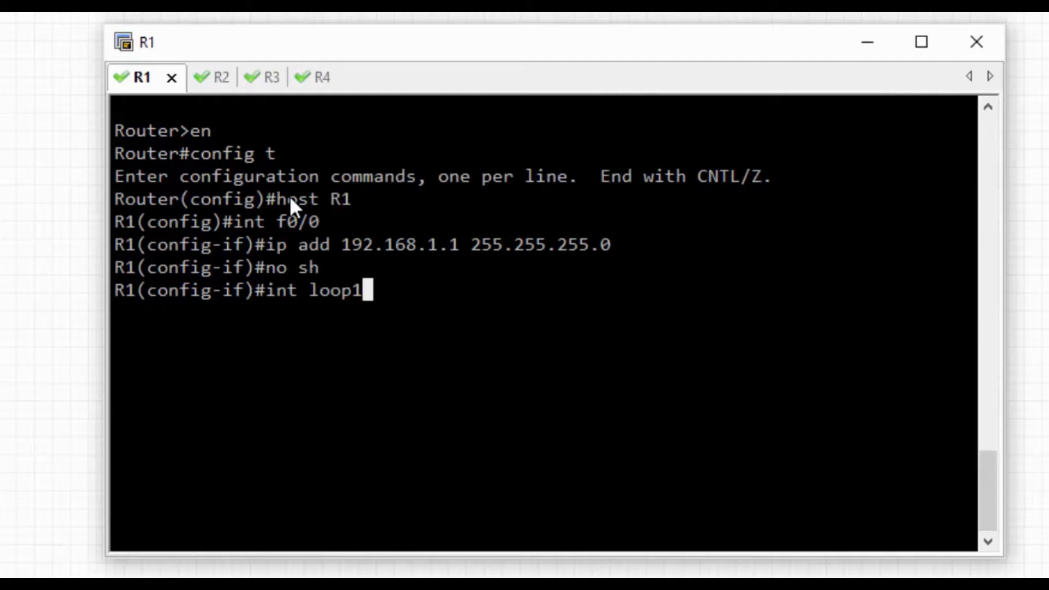
Step: Create interface loop1 on R1 with IP 1.1.1.1 255.255.255.0, enable it, return to global configuration and clear the console
key(Return)
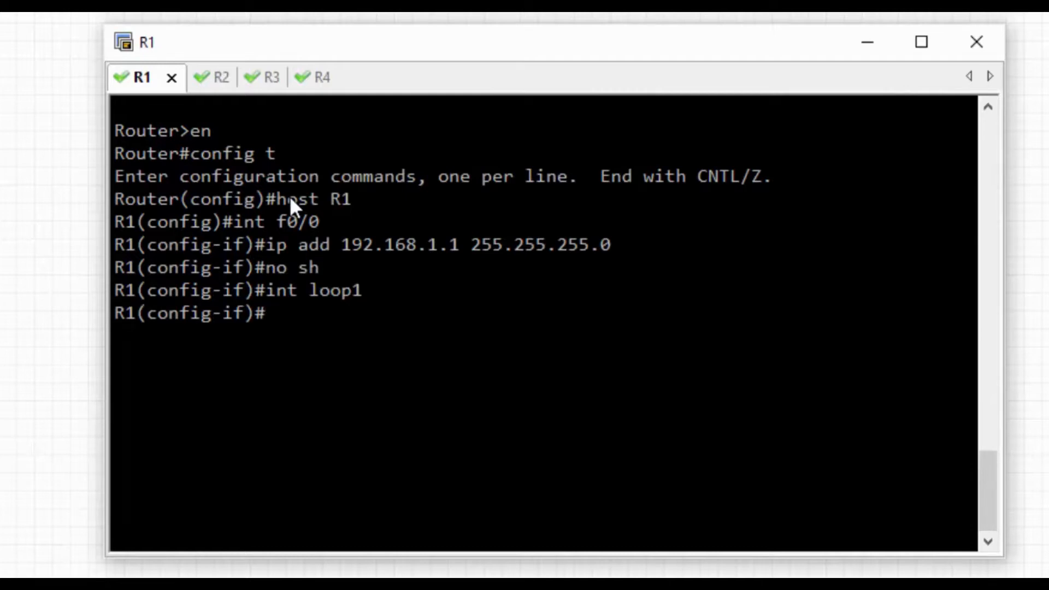
text(ip add)
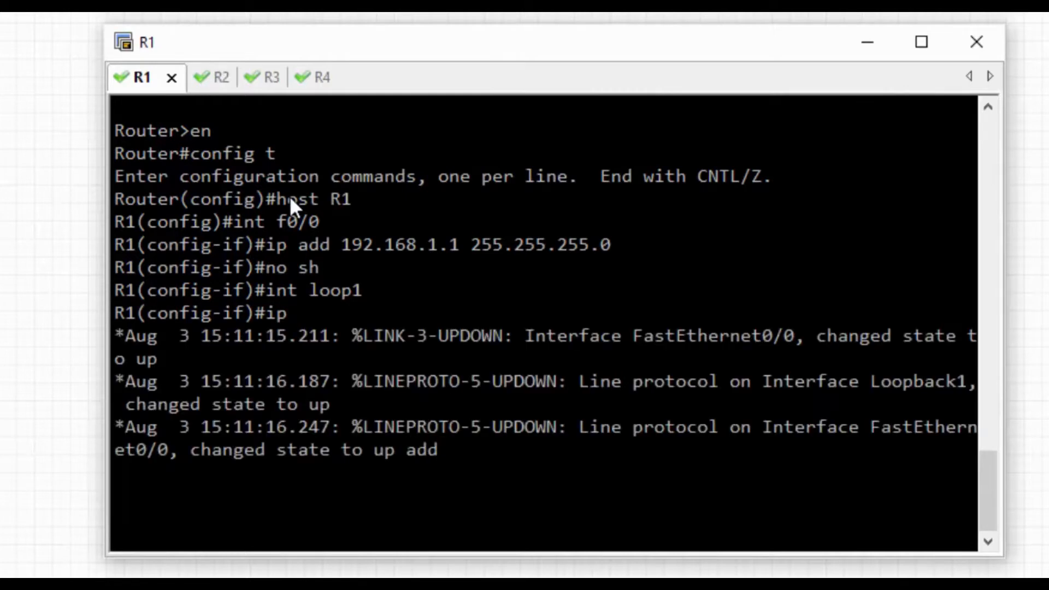
text( 1.1.1.1)
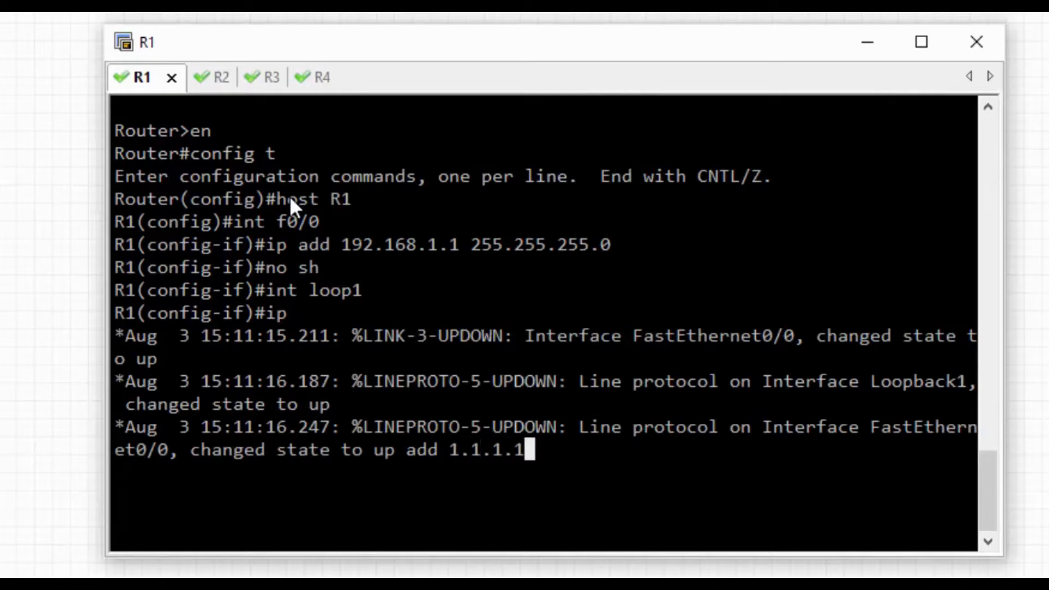
text( 255)
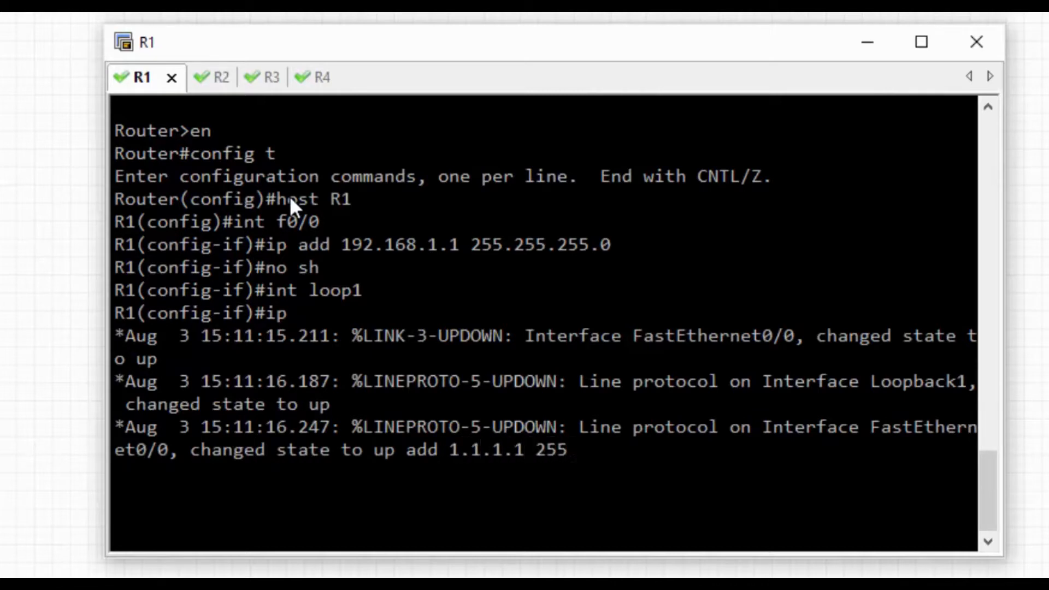
text(.255.25)
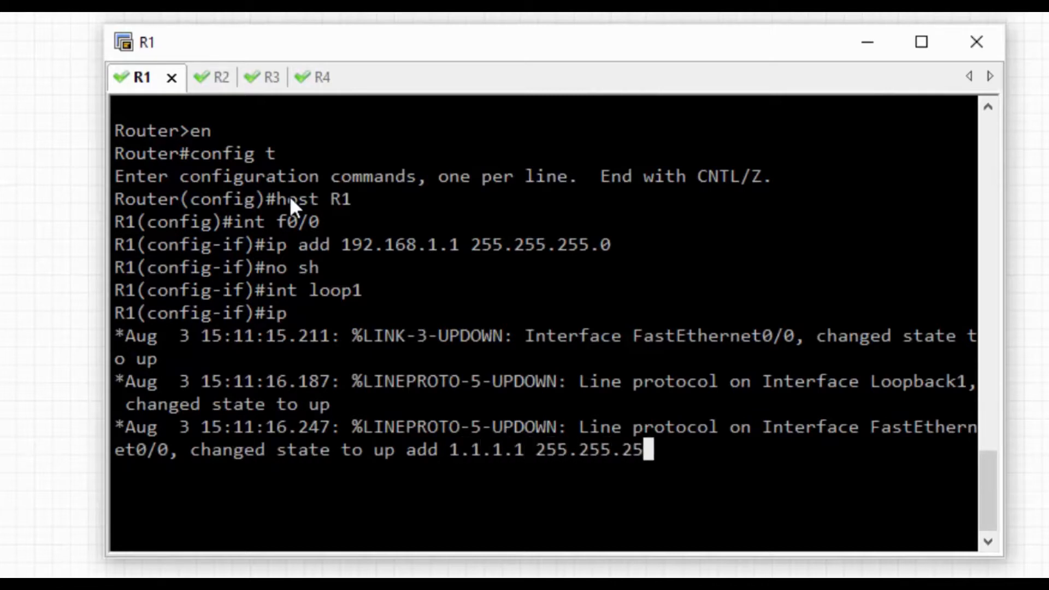
text(5.0)
key(Return)
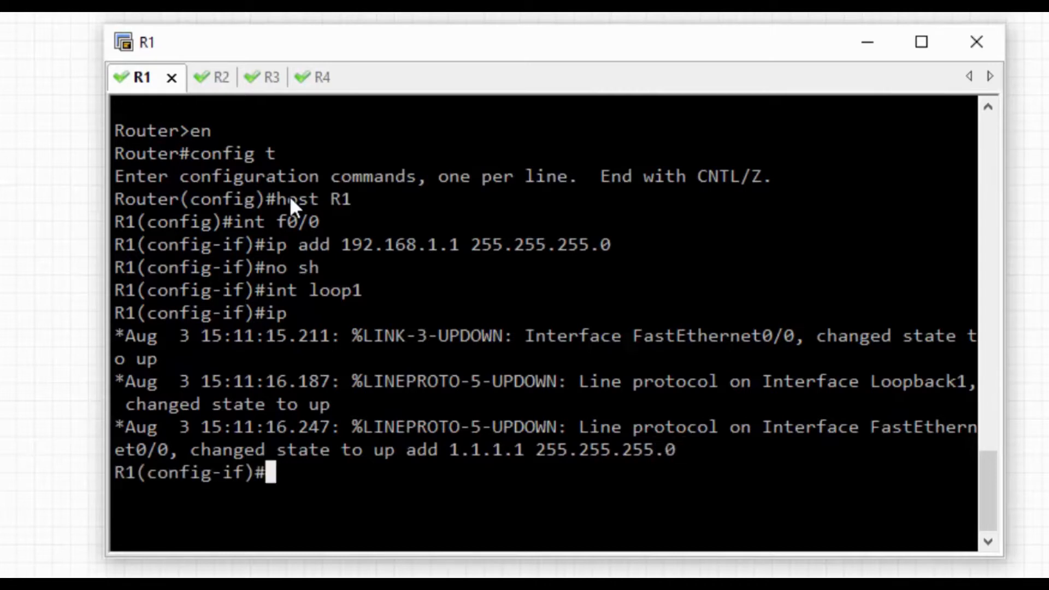
text(no sh)
key(Return)
text(exit)
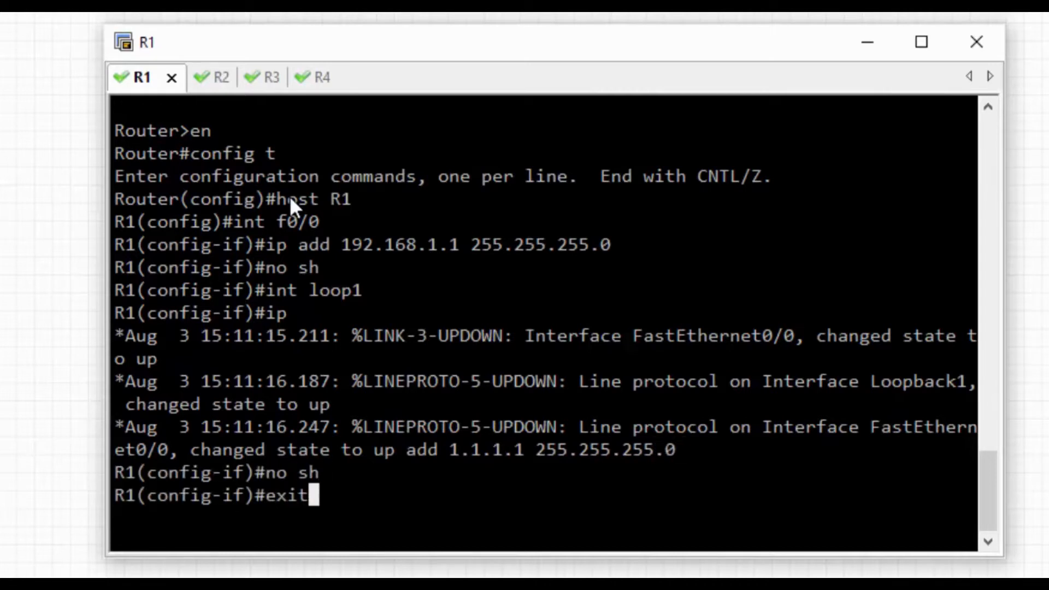
key(Return)
key(ctrl+l)
key(Return)
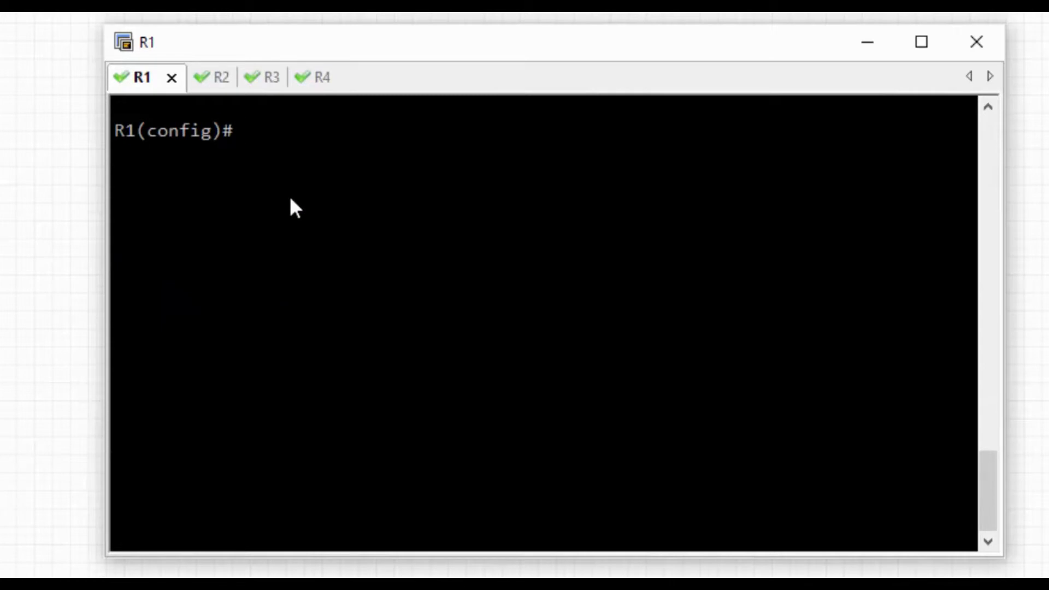
Step: Create interface loop11 on R1 with IP 11.11.11.11 255.255.255.0, enable it and return to global configuration
text(int loop11)
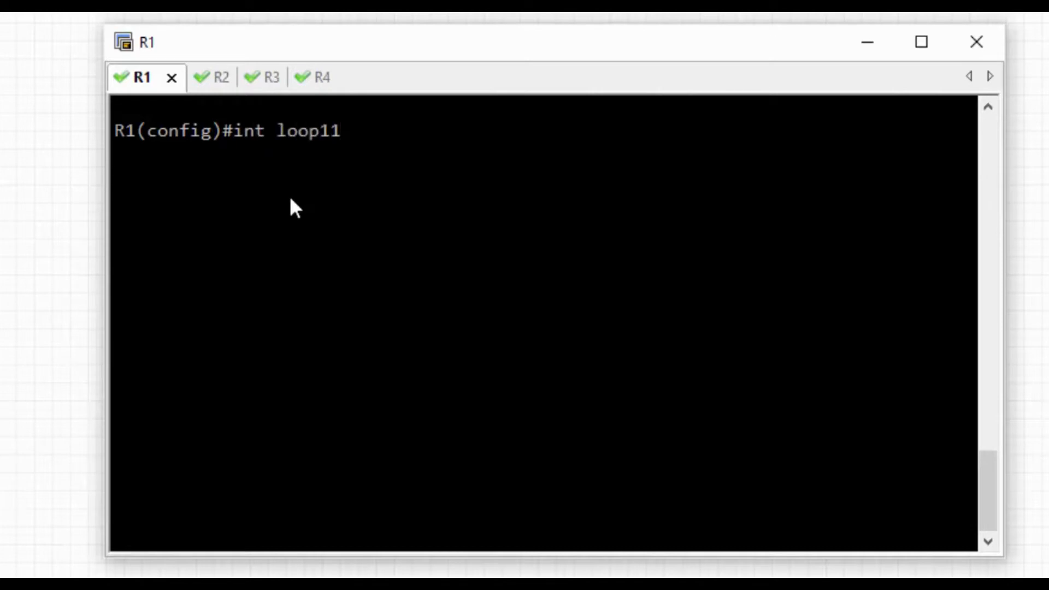
key(Return)
text(ip add)
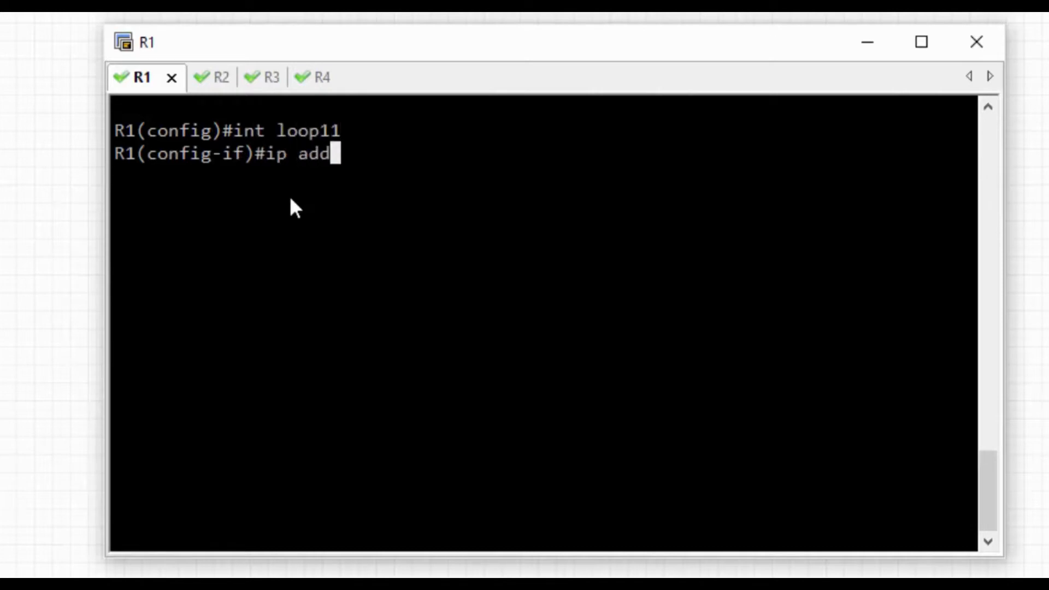
text( 11.11.)
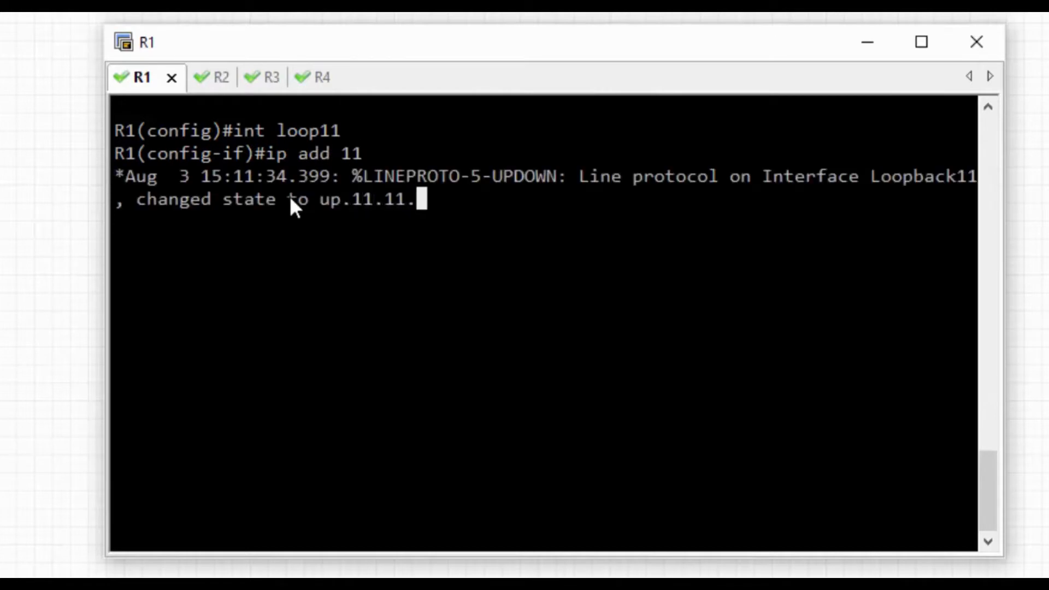
text(11.11 255)
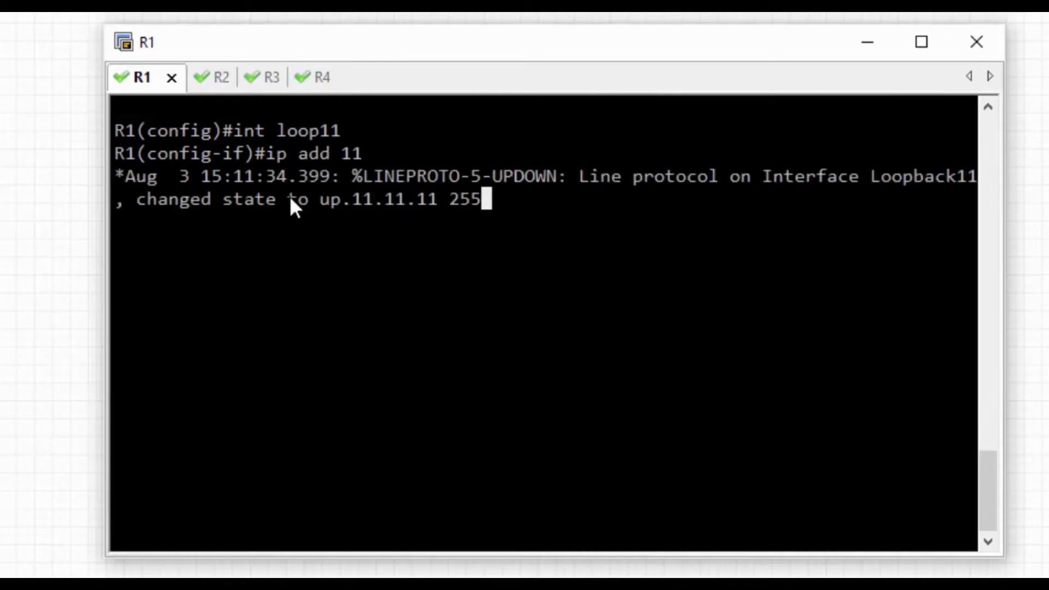
text(.255.255.2)
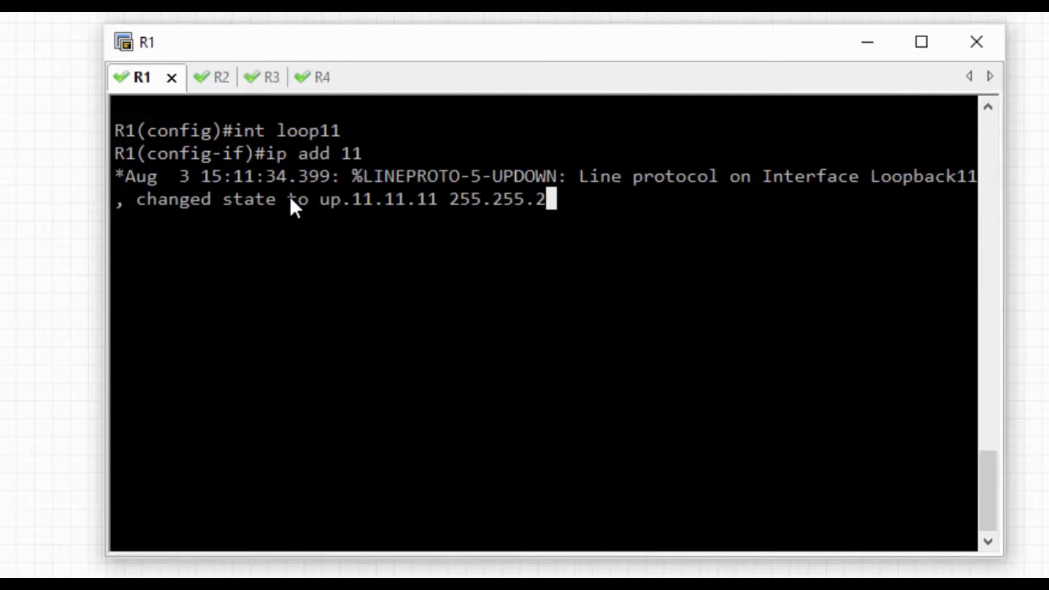
text(0)
key(Return)
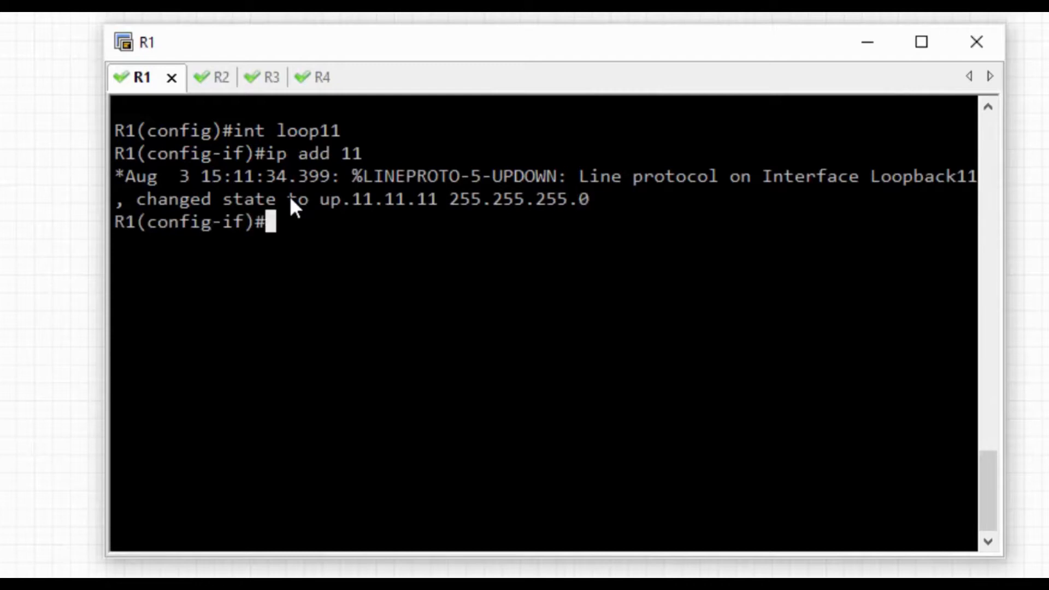
text(no sh)
key(Return)
text(exit)
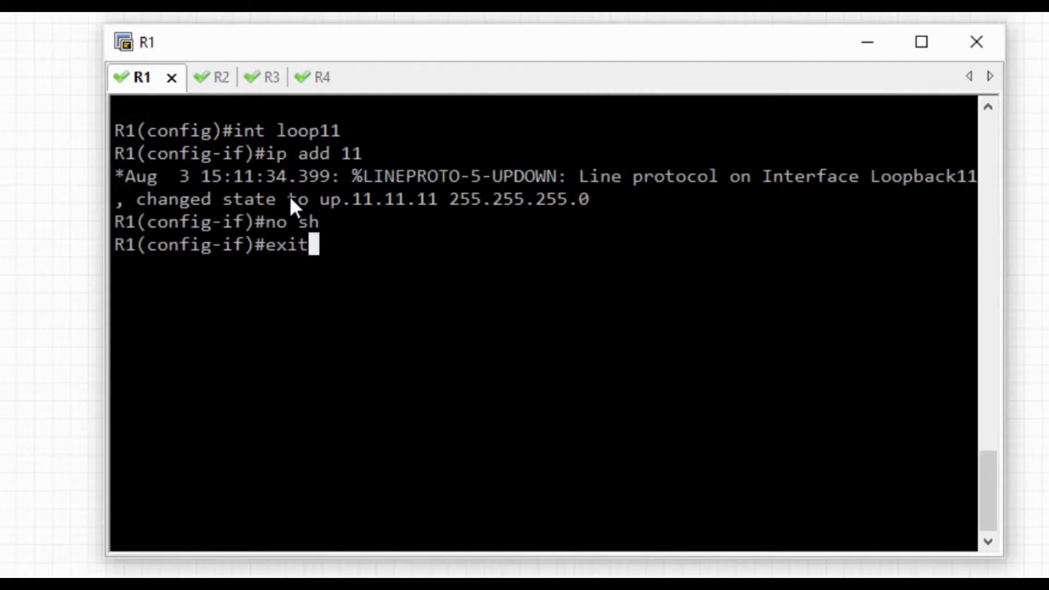
key(Return)
Step: Show R1's brief IP interface summary, save the running configuration with do wr and clear the console
text(do sh ip int br)
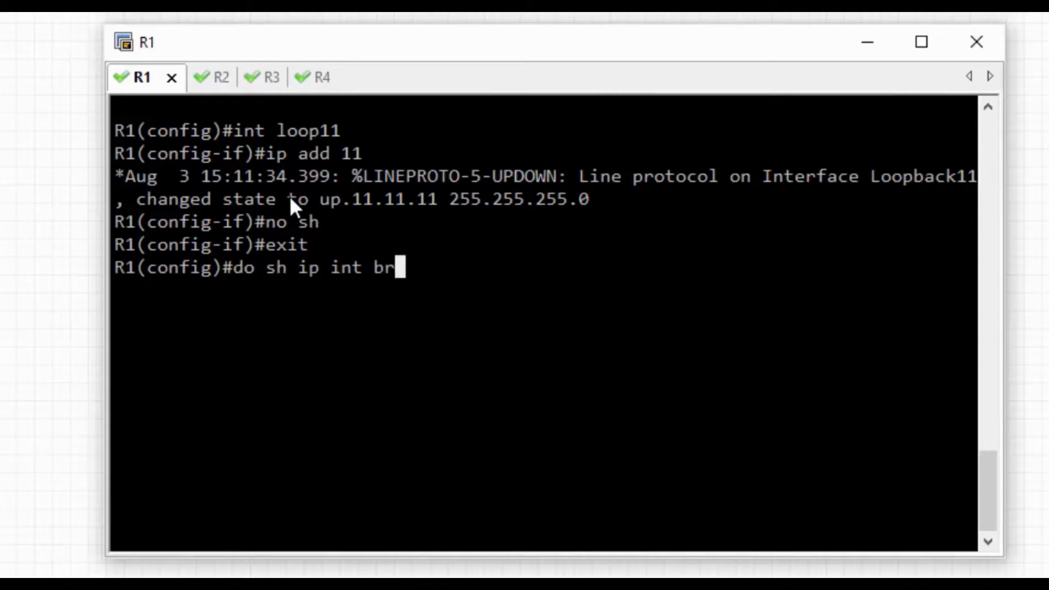
key(Return)
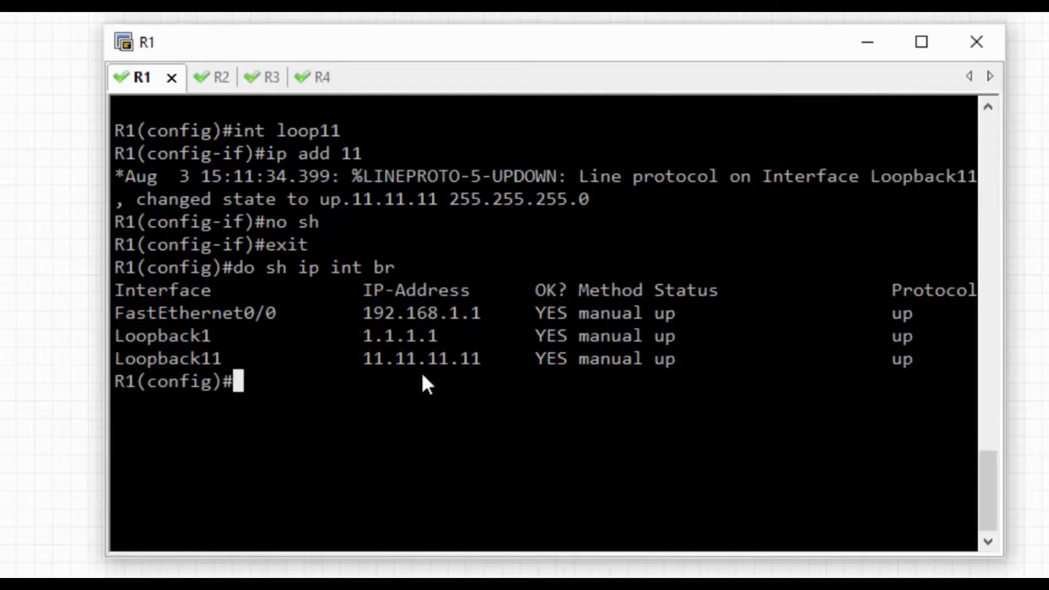
text(do wr)
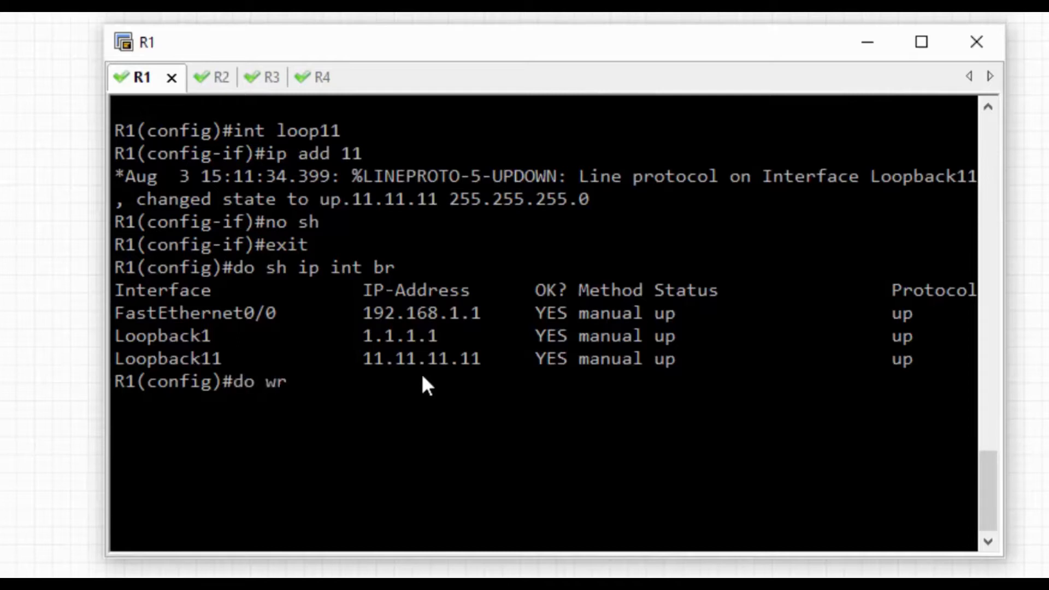
key(Return)
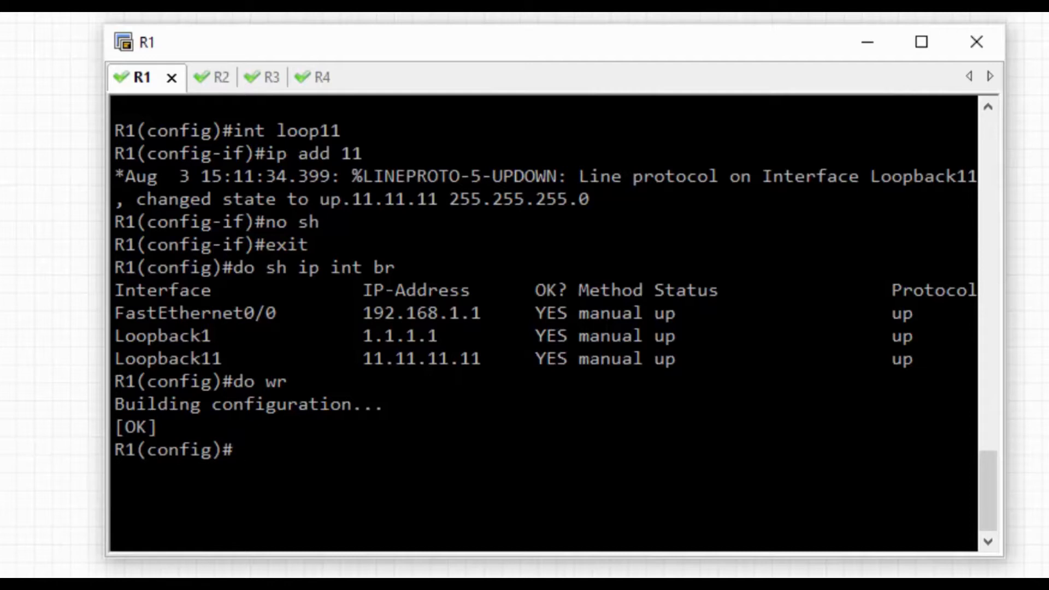
key(ctrl+l)
key(Return)
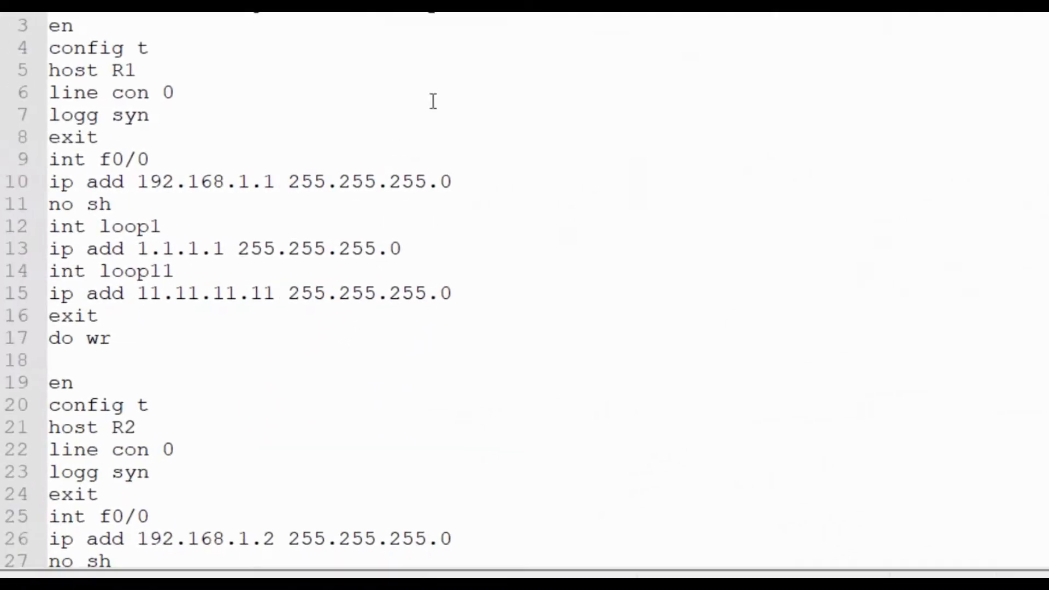
Step: Copy the R2 command block, lines 19 to 34, from the Notepad++ file and run it in R2's console
scroll(524, 295, down, 2)
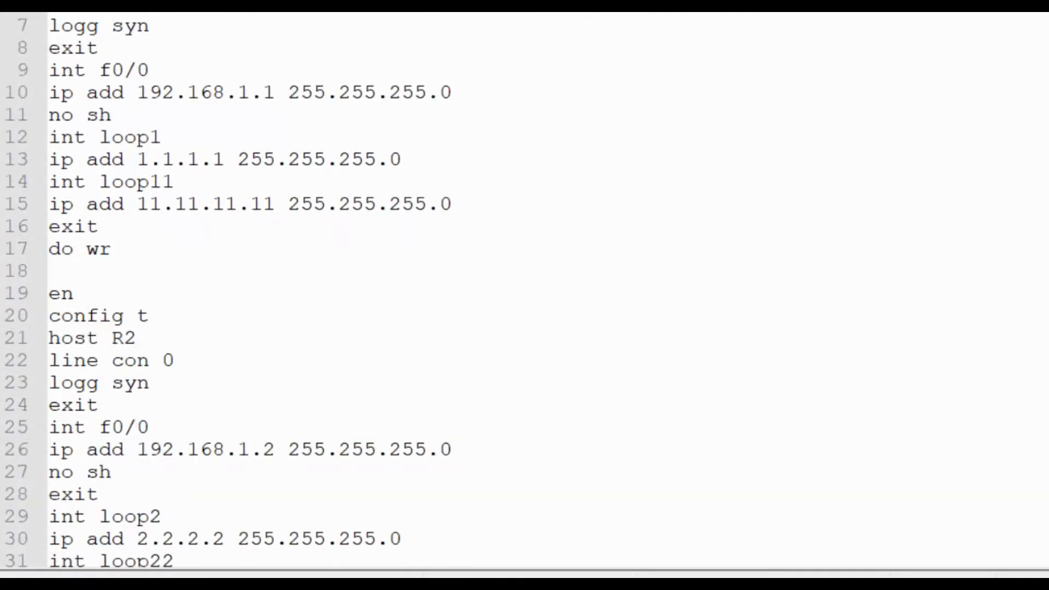
scroll(525, 295, up, 1)
scroll(525, 295, down, 4)
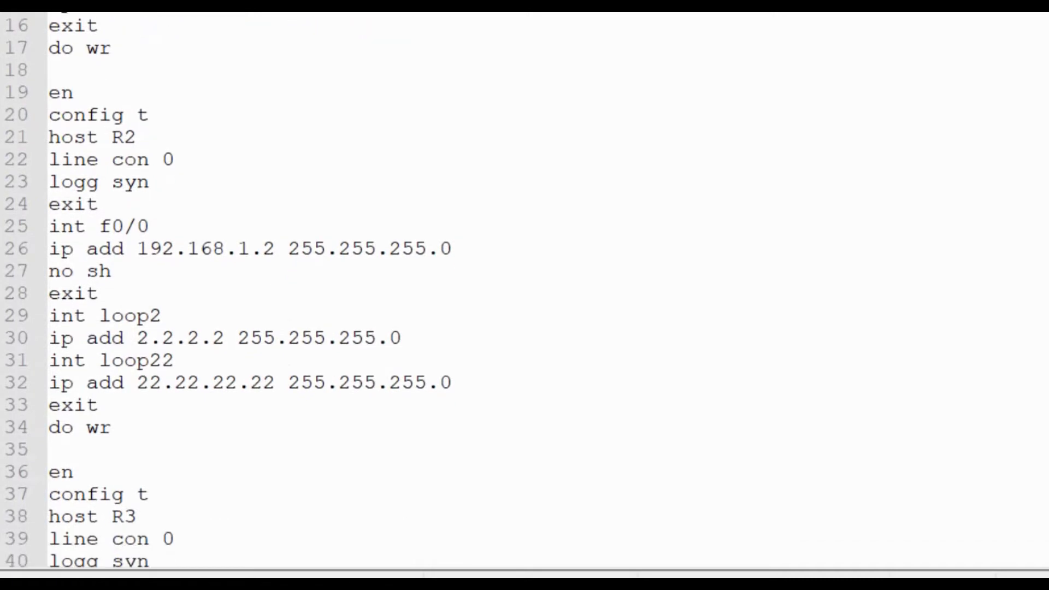
drag(53, 89, 135, 428)
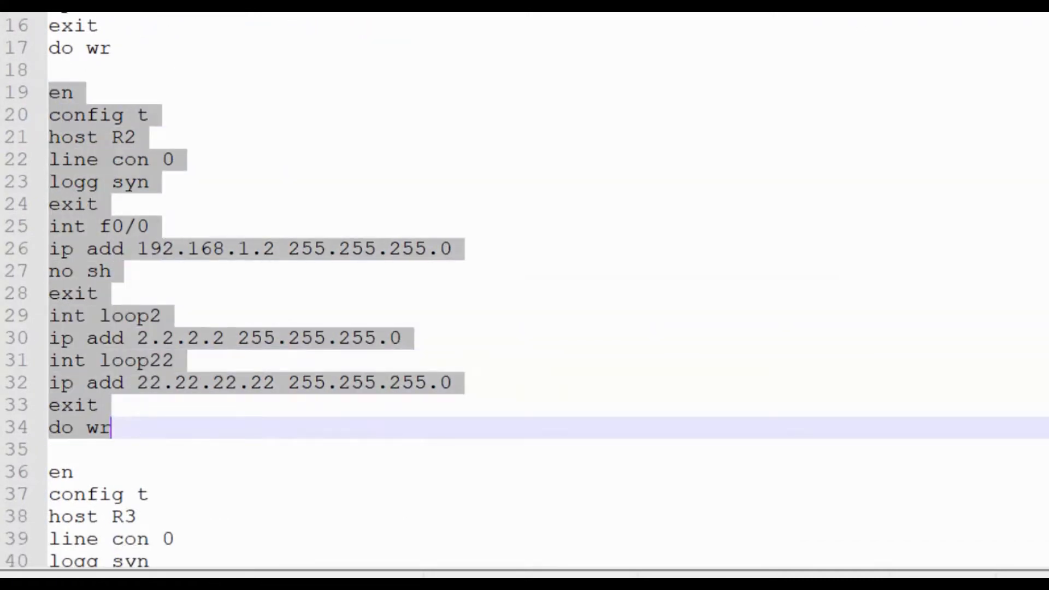
key(alt+Tab)
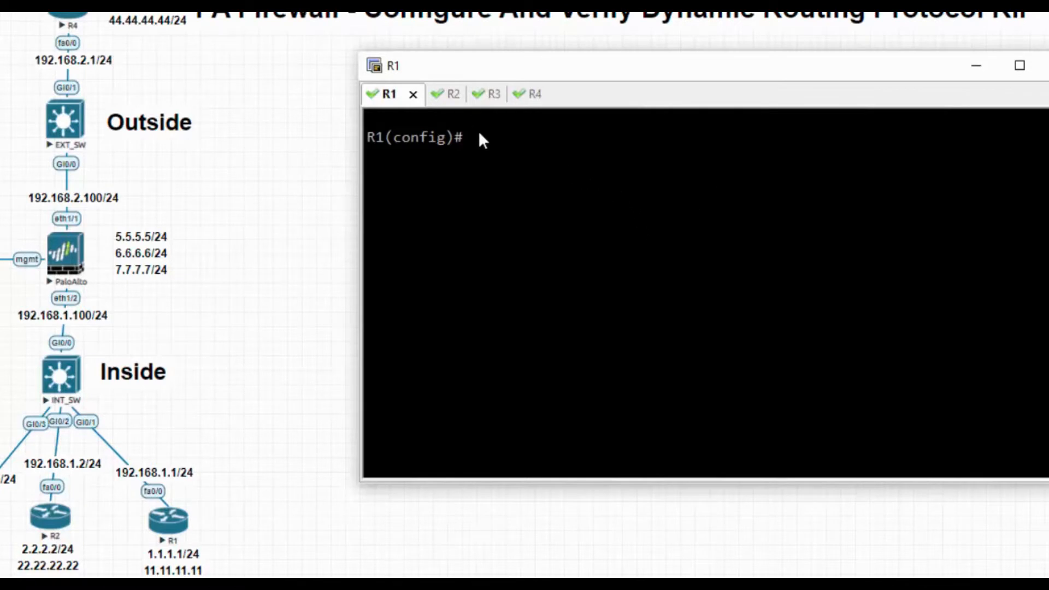
click(445, 95)
right_click(561, 189)
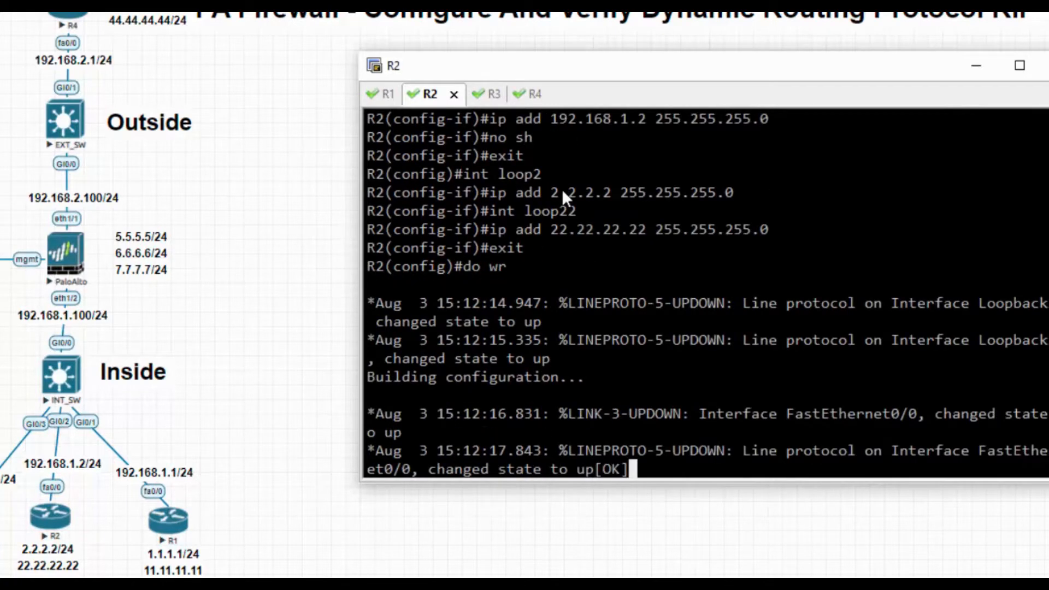
Step: Copy the R3 command block, lines 36 to 51, from the Notepad++ file and run it in R3's console
click(481, 101)
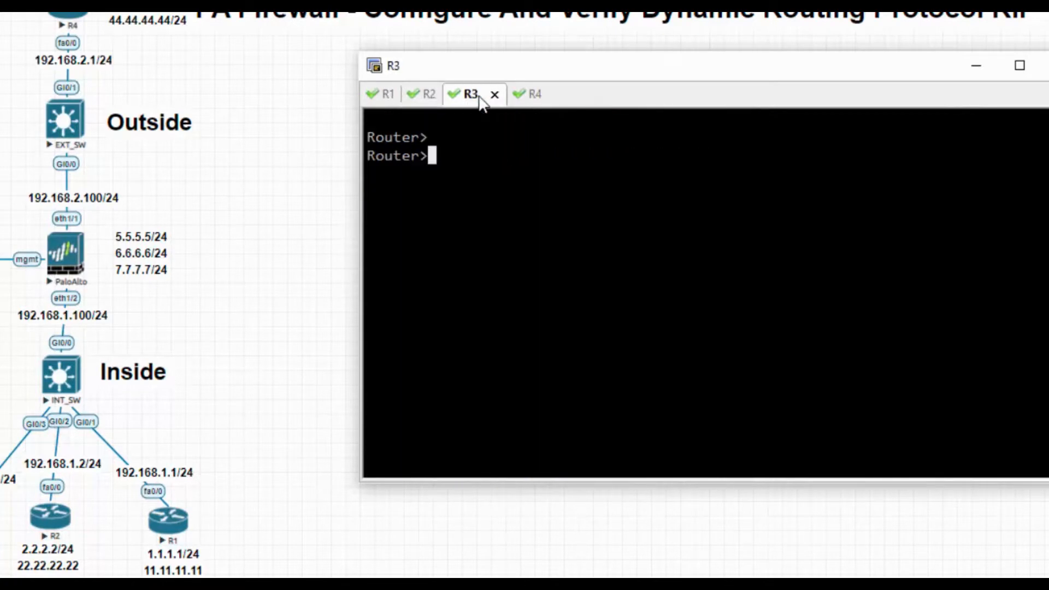
key(alt+Tab)
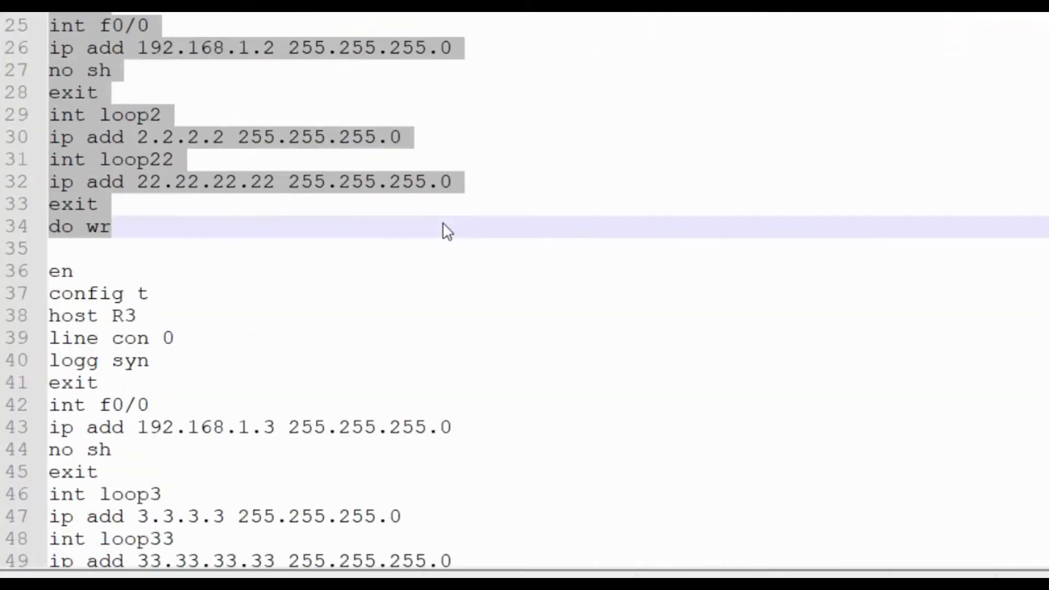
scroll(447, 231, down, 2)
drag(49, 137, 140, 481)
key(ctrl+c)
key(alt+Tab)
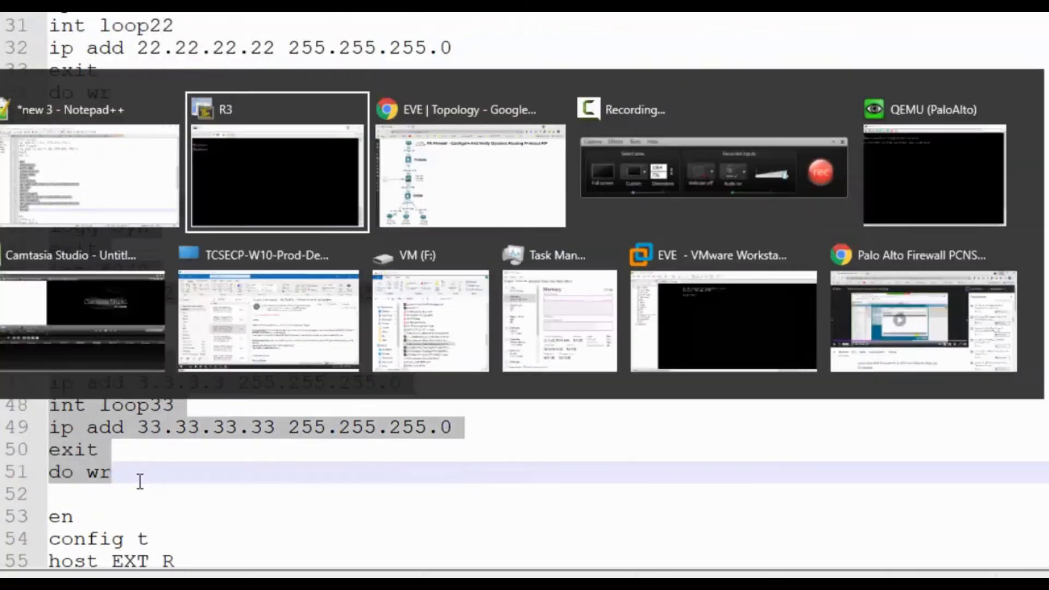
right_click(565, 176)
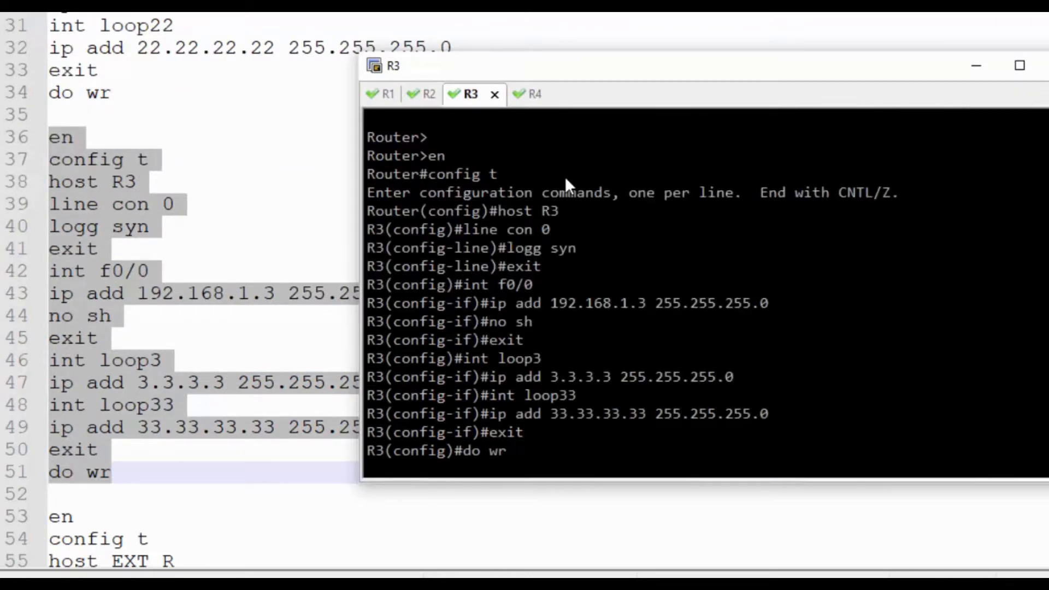
Step: Copy the EXT_R command block, lines 53 to 68, from the Notepad++ file and run it in R4's console
key(alt+Tab)
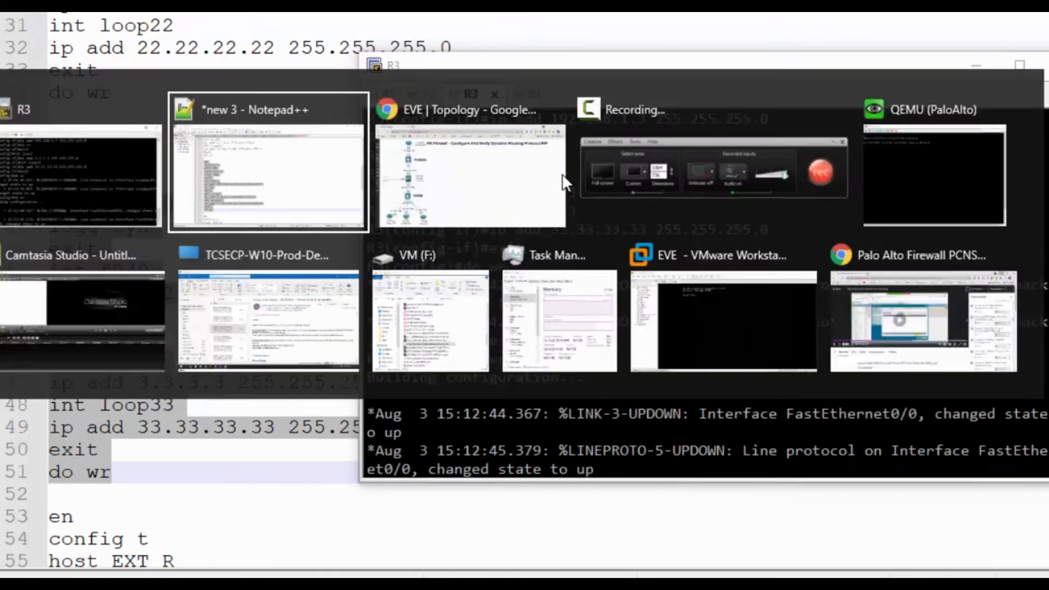
scroll(298, 220, down, 6)
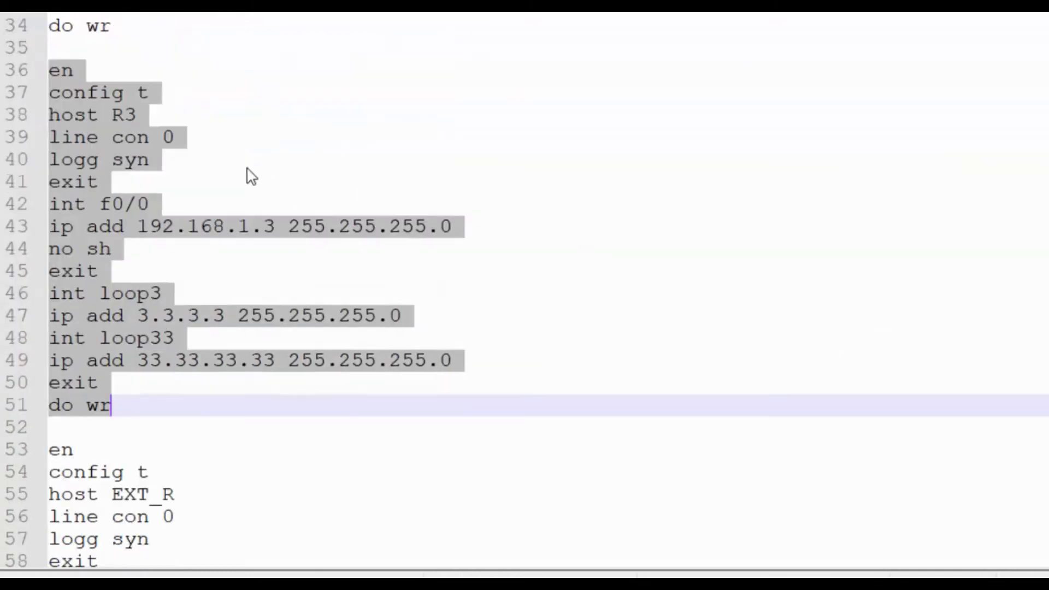
click(53, 114)
drag(53, 115, 120, 448)
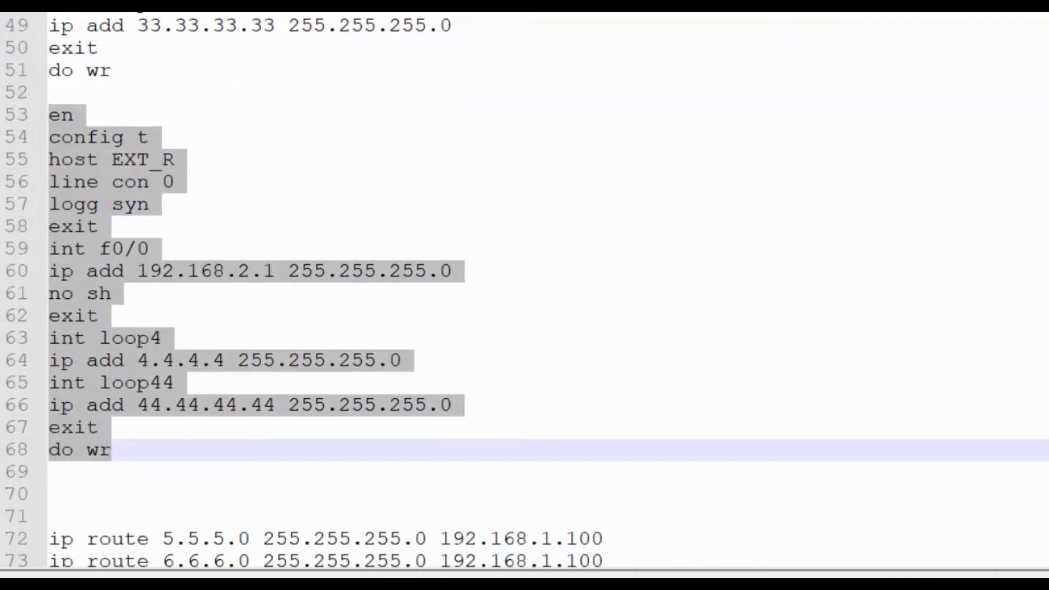
key(alt+Tab)
click(527, 94)
right_click(602, 265)
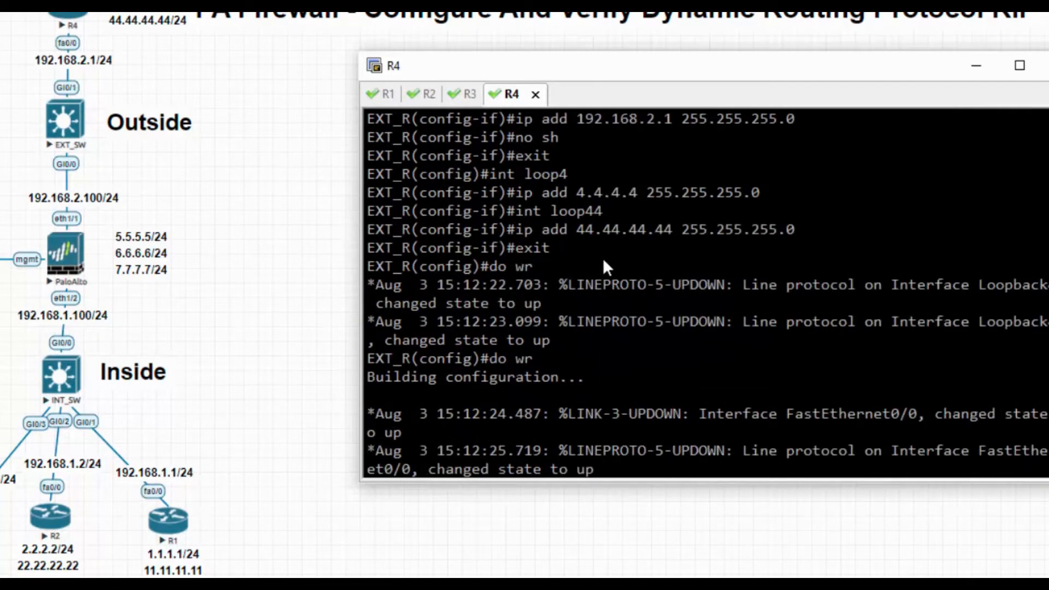
Step: Clear the external router's console and set its hostname to R4
key(Return)
key(Return)
key(Return)
key(Return)
key(ctrl+l)
key(Return)
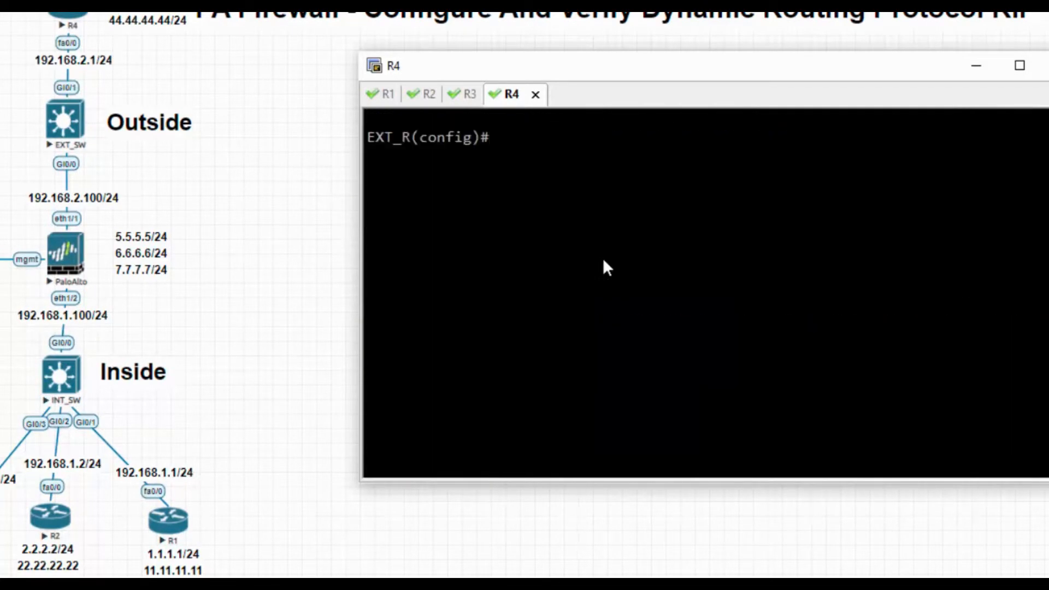
text(host R4)
key(Return)
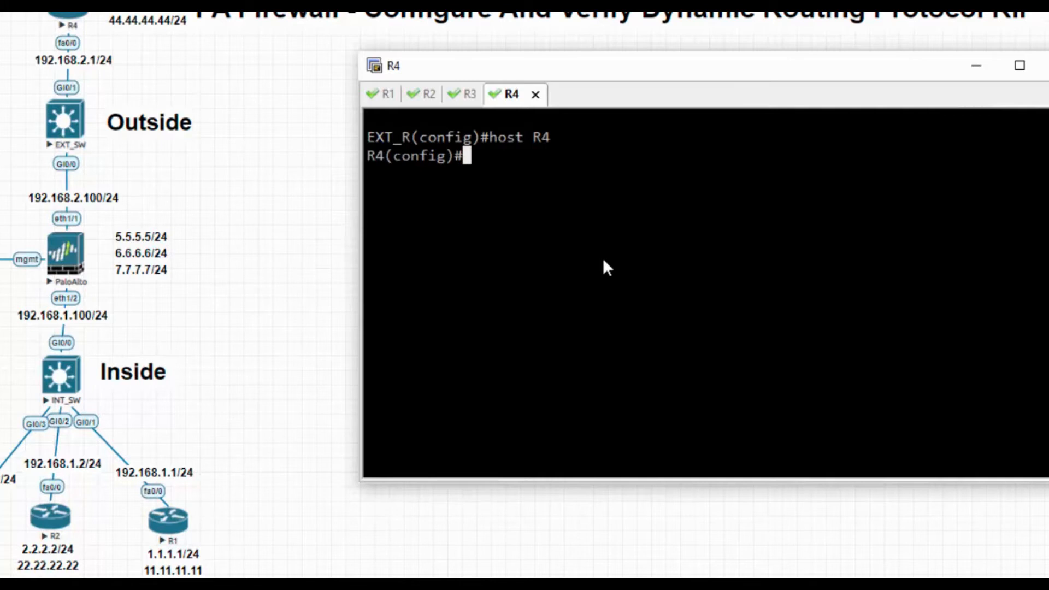
Step: Save R4's configuration and display its brief IP interface summary to check the loopback addresses
text(do wr)
key(Return)
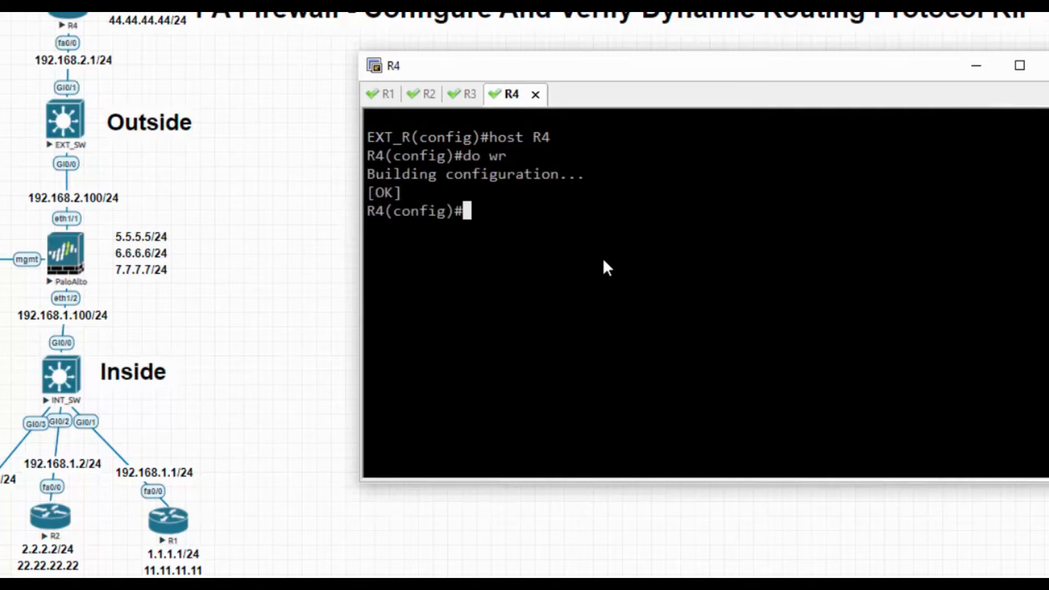
text(do sh i)
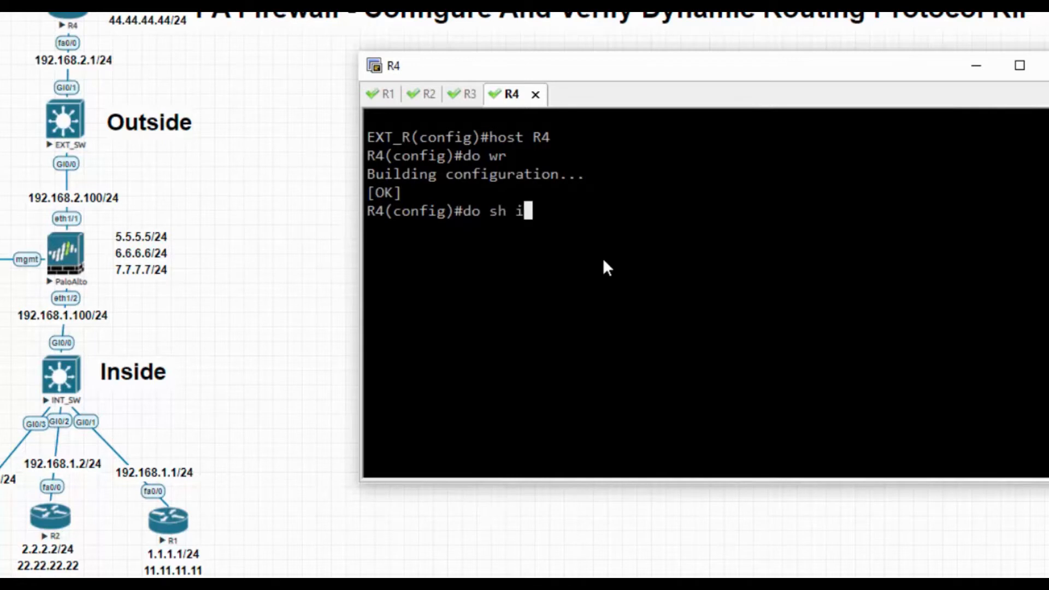
text(p int br)
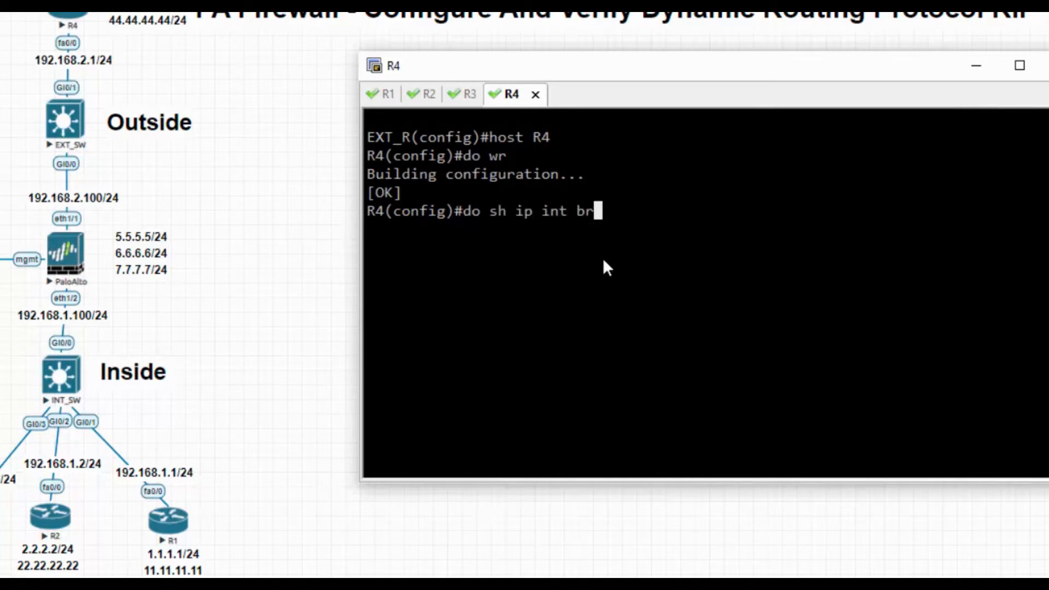
key(Return)
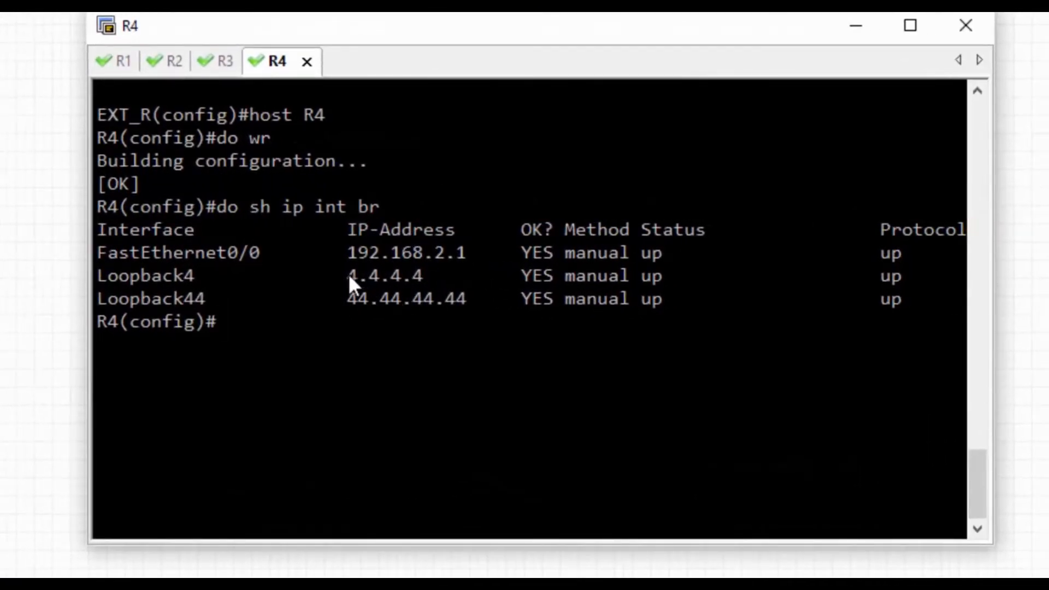
drag(348, 276, 421, 276)
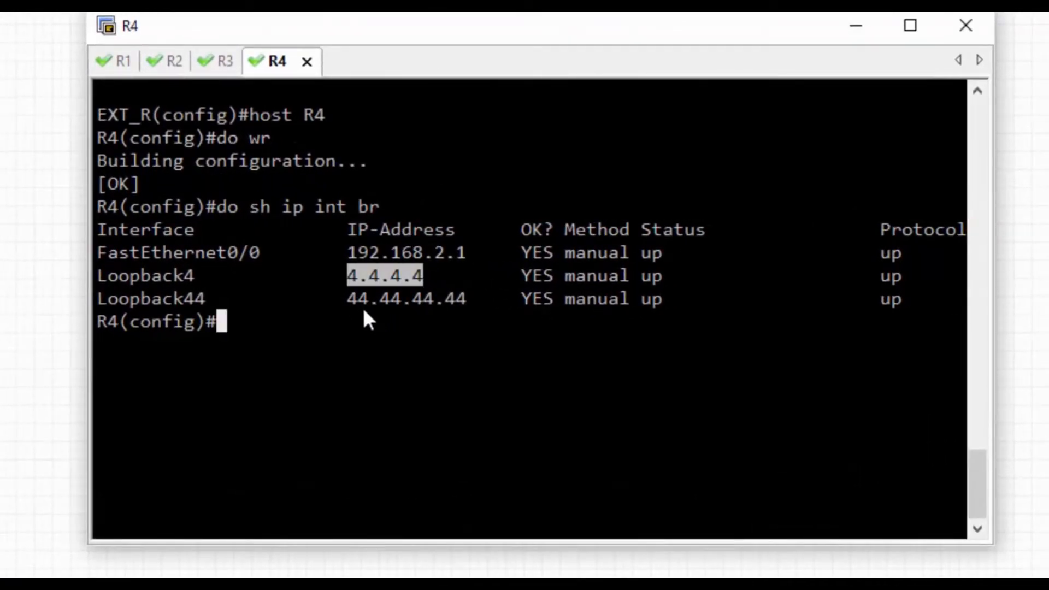
drag(350, 300, 467, 300)
Step: Clear R3's console and display its brief IP interface summary with "do sh ip int br"
click(221, 61)
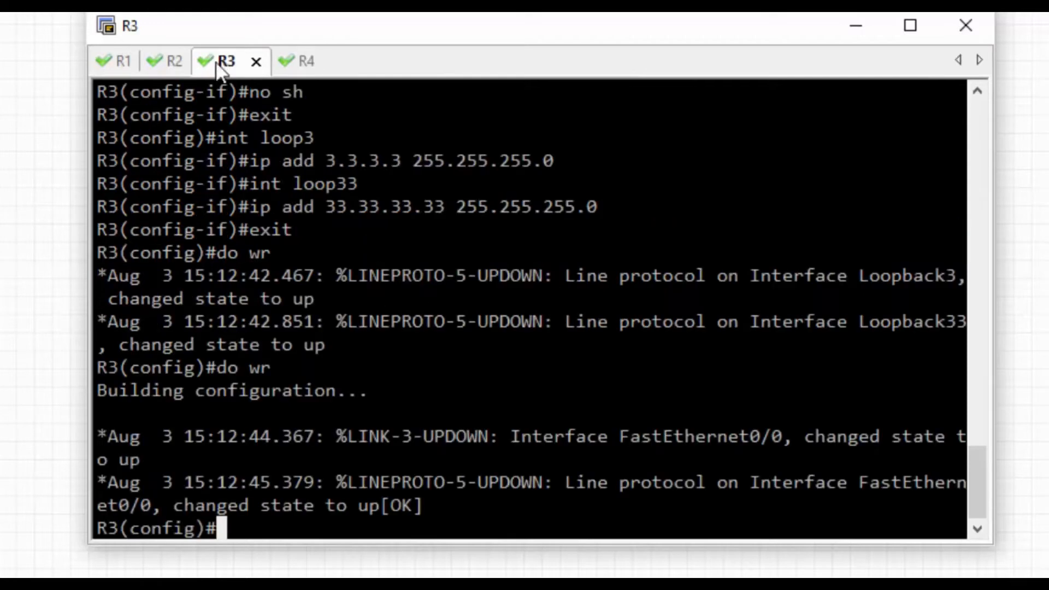
key(ctrl+l)
text(d)
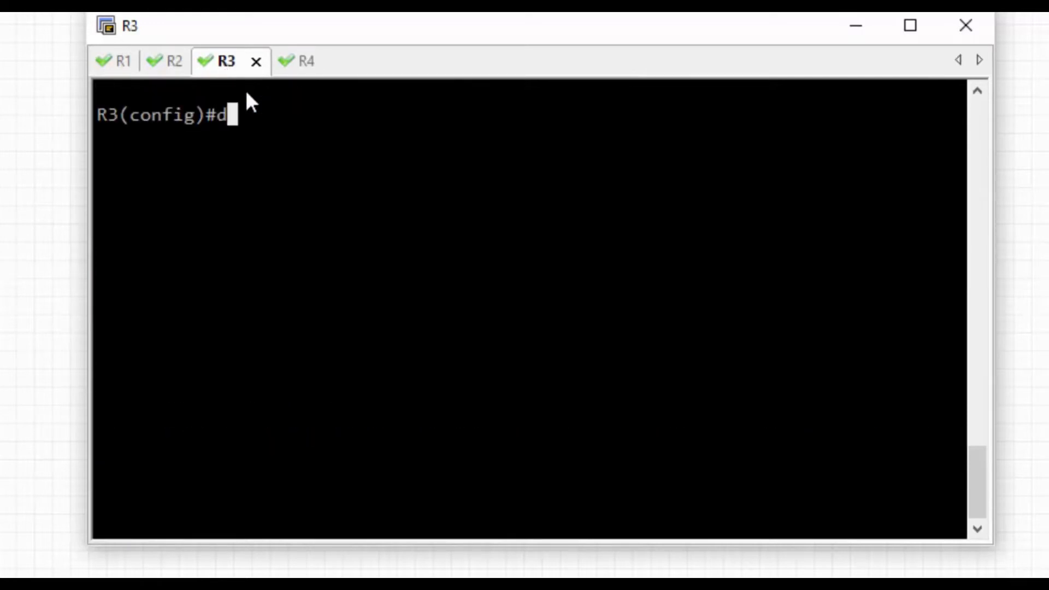
text(o sh ip in tbr)
key(Return)
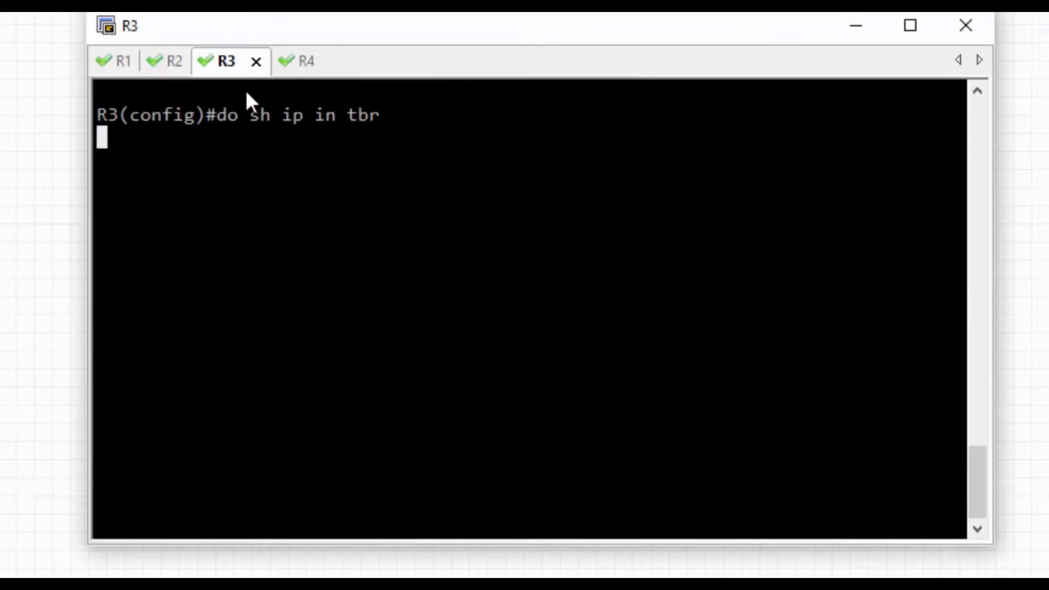
key(ctrl+l)
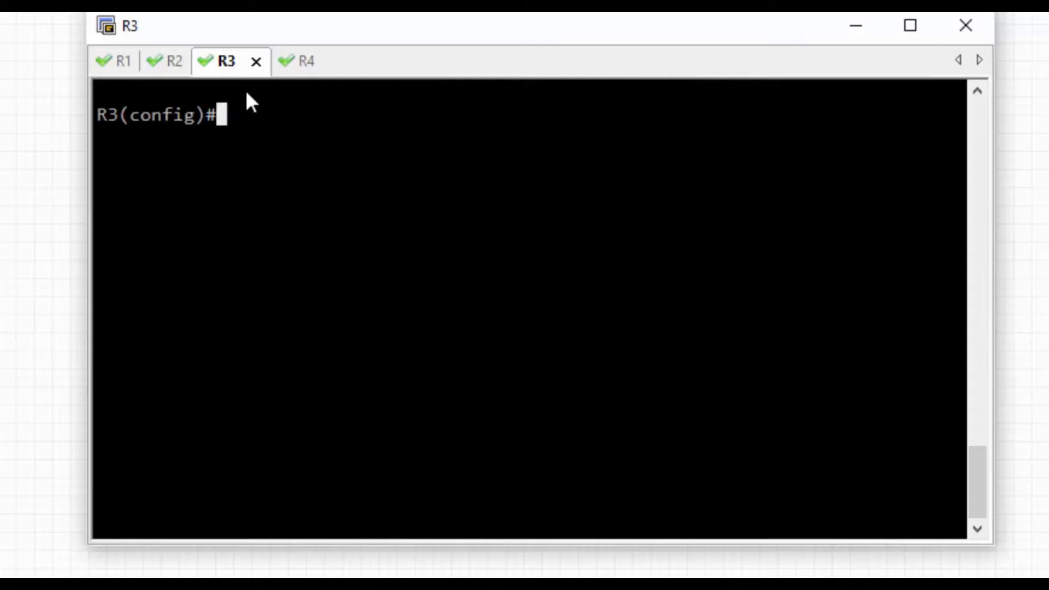
text(do sh ip )
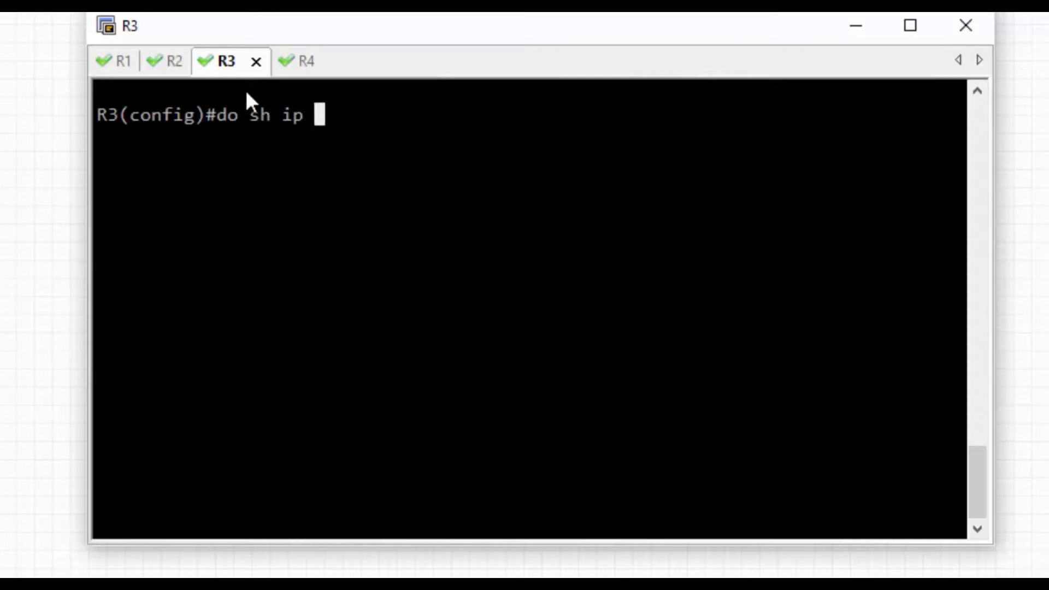
text(int br)
key(Return)
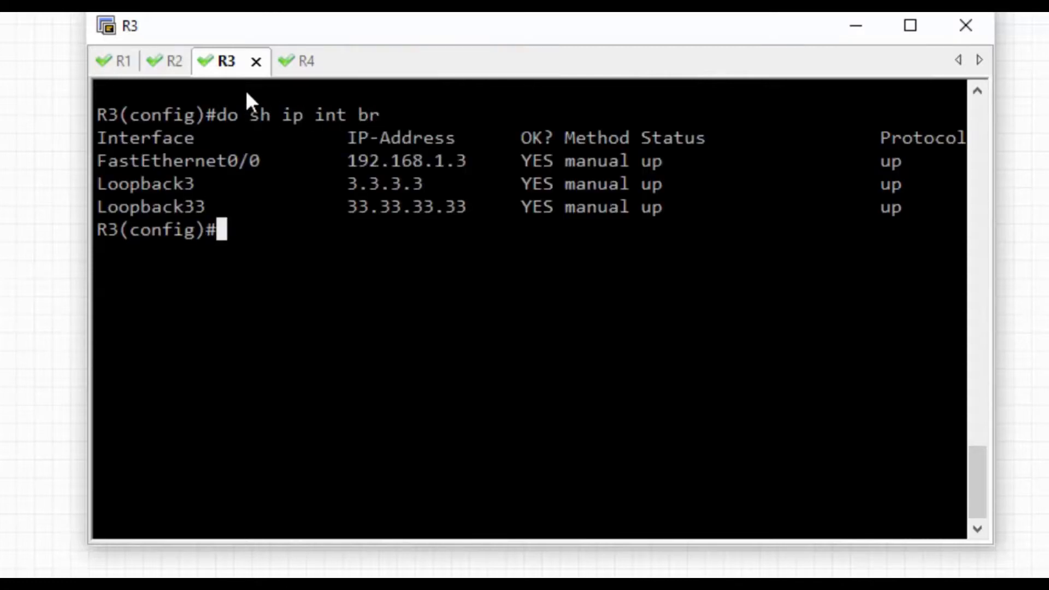
Step: Clear R2's console and display its brief IP interface summary with "do sh ip int br"
click(159, 69)
key(ctrl+l)
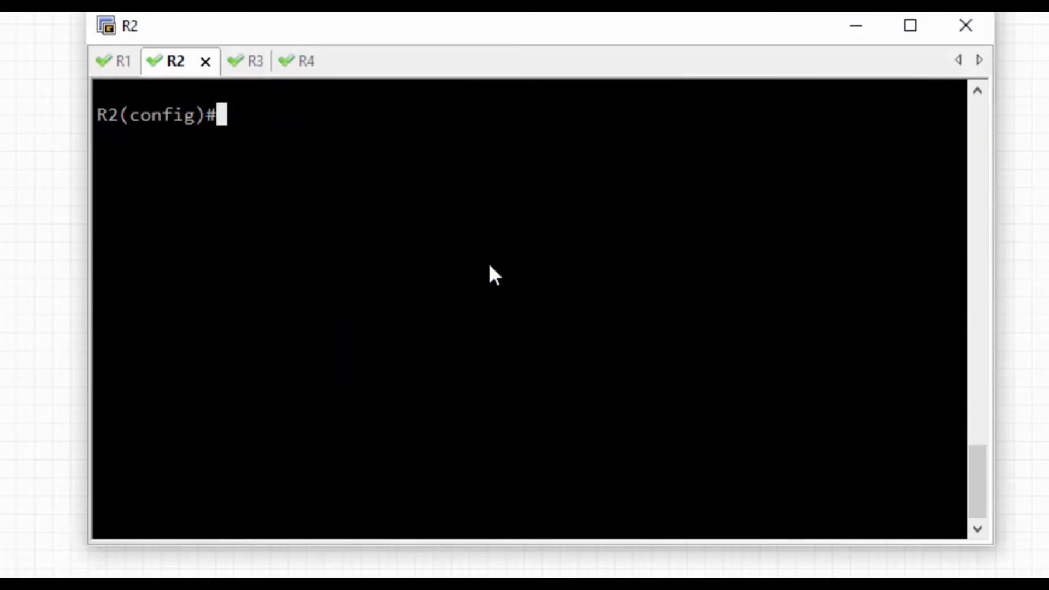
text(do sh ip in t)
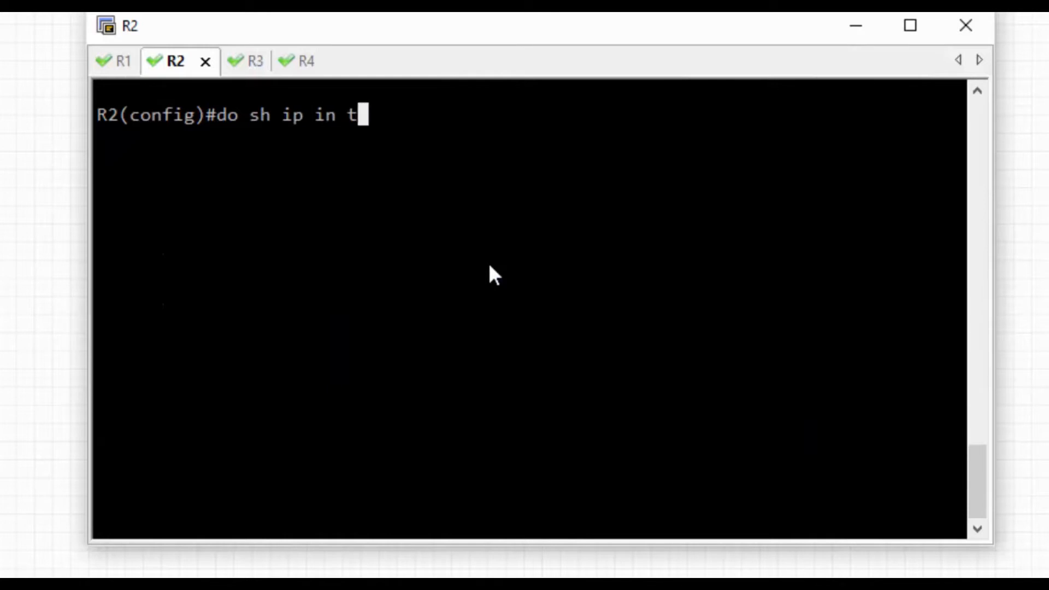
text(br)
key(Return)
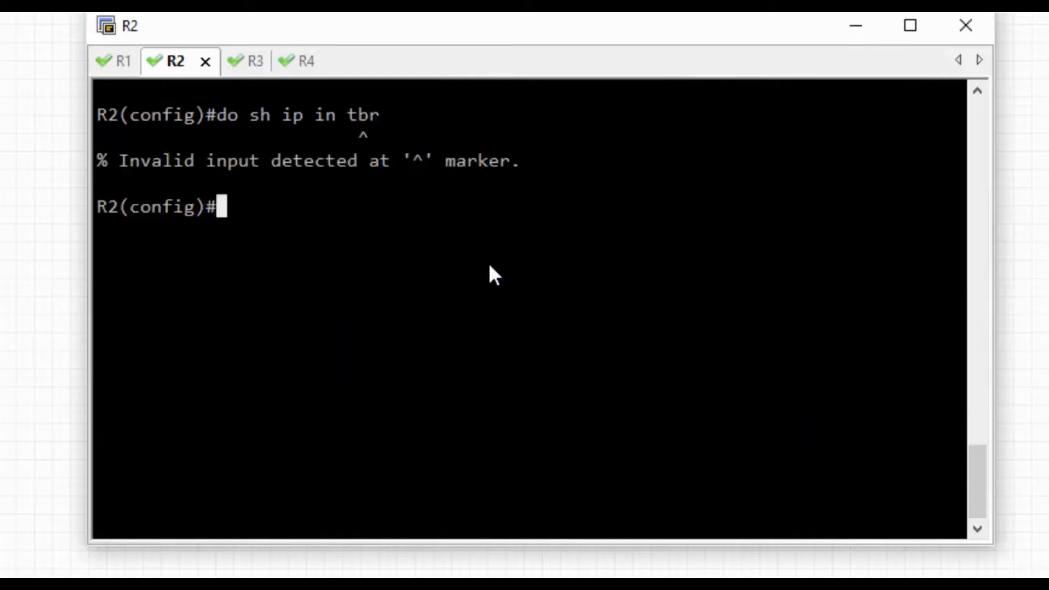
key(Up)
key(Left)
key(Left)
key(Left)
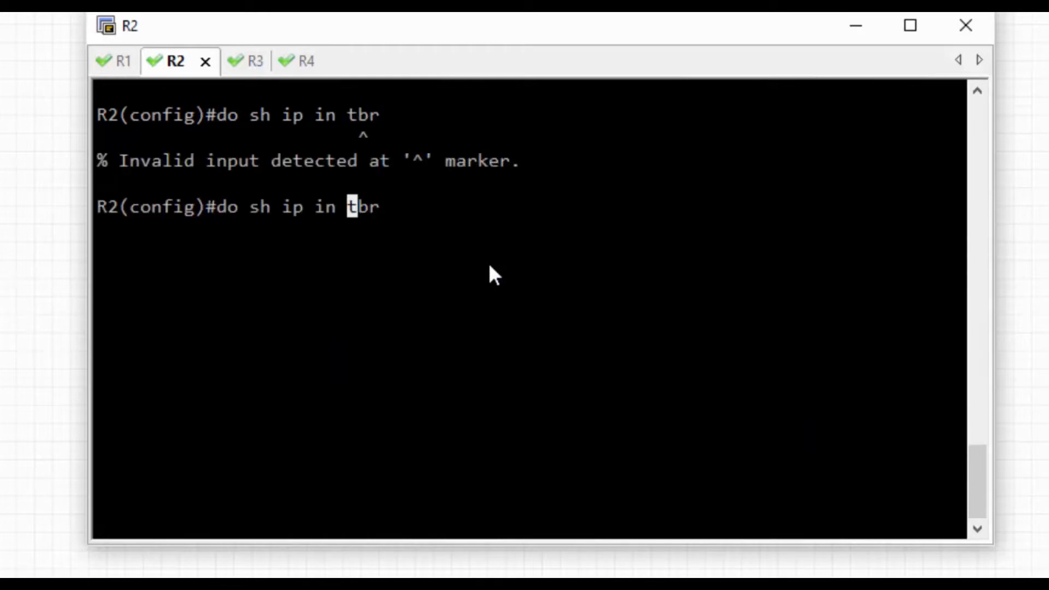
key(BackSpace)
key(Right)
key(Return)
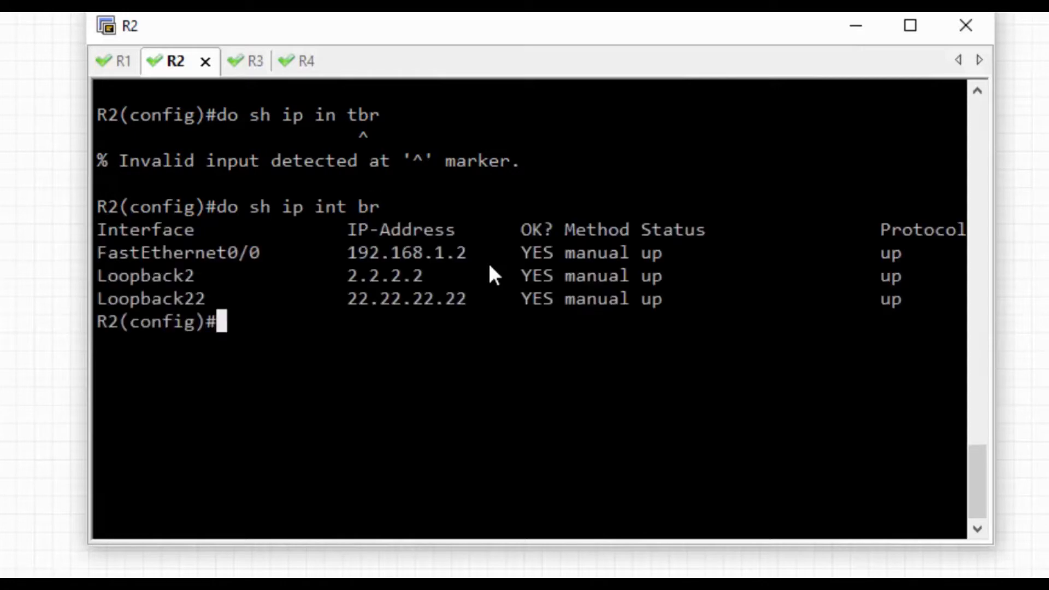
Step: Display the brief IP interface summary in R1's console with "do sh ip int br"
click(107, 58)
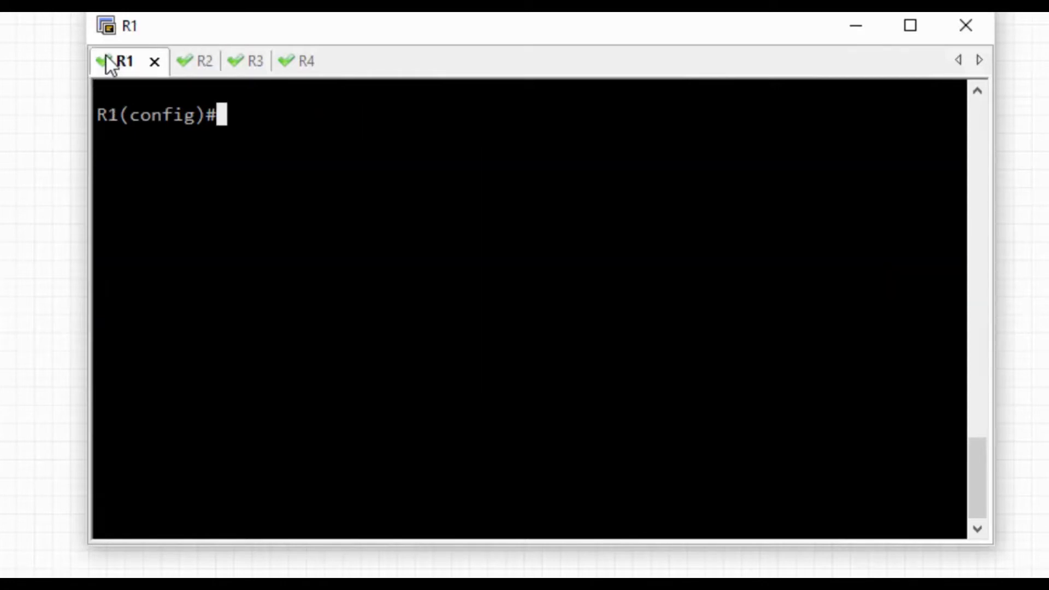
text(do sh ip i)
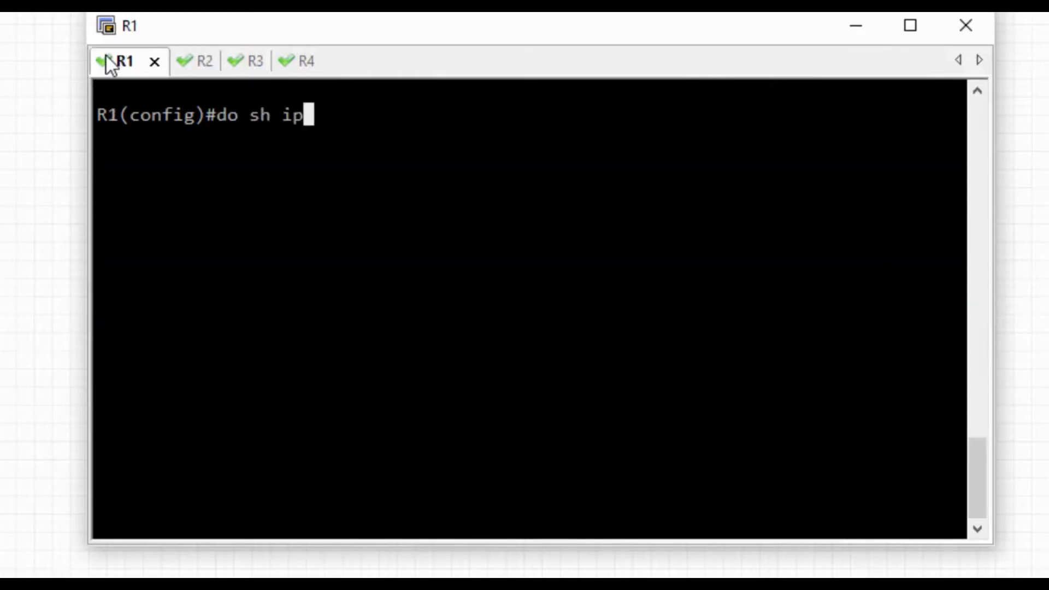
text(nt br)
key(Return)
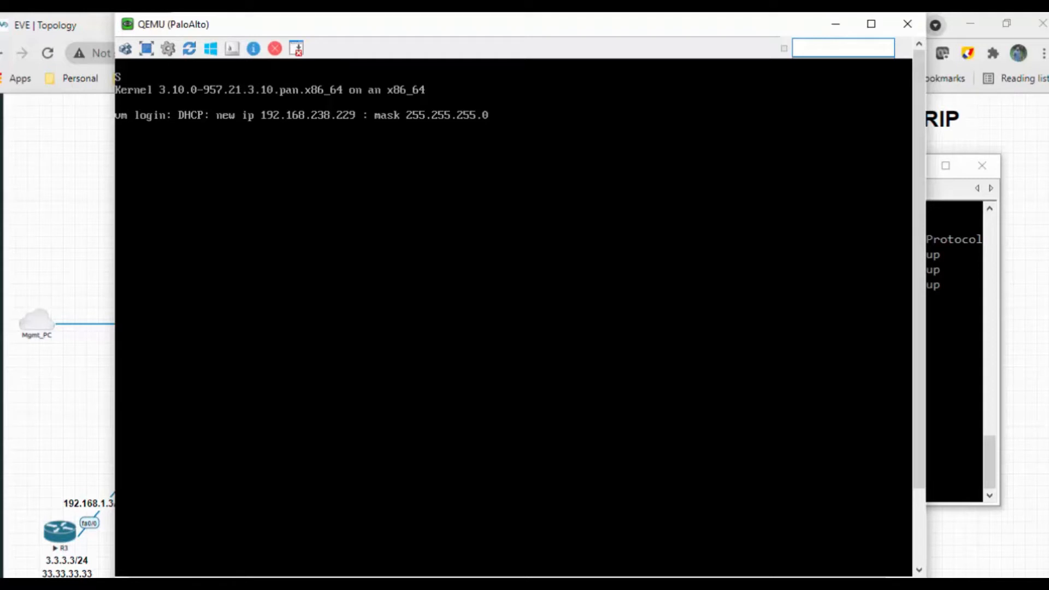
click(837, 25)
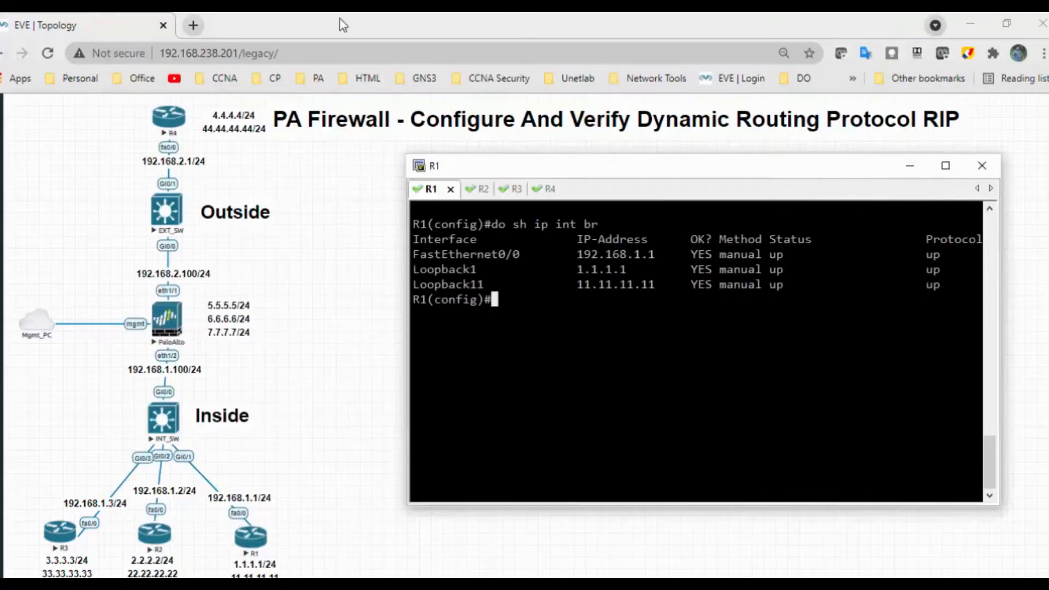
click(193, 25)
click(201, 55)
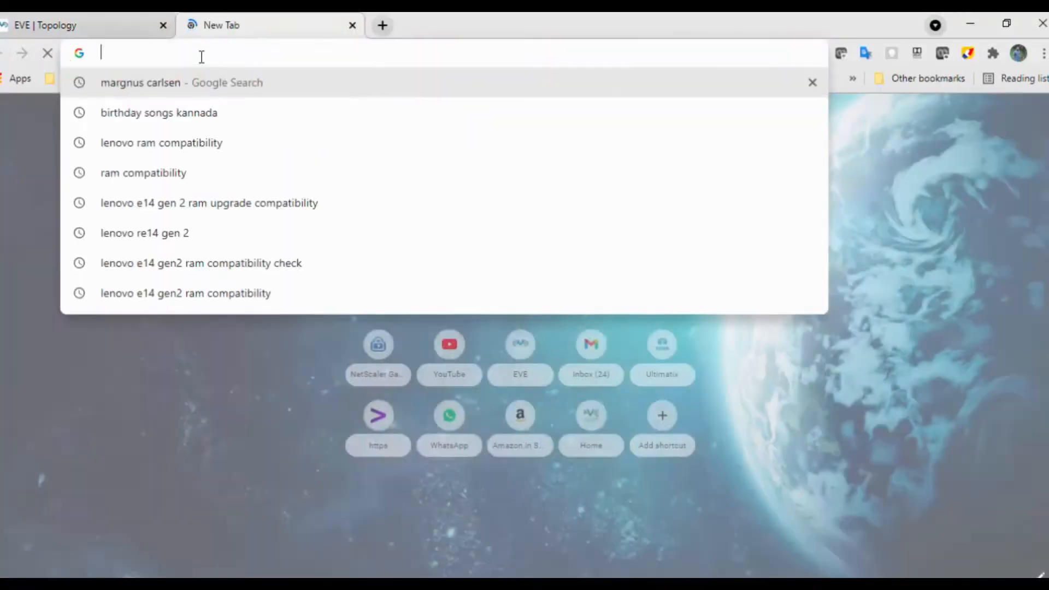
text(https)
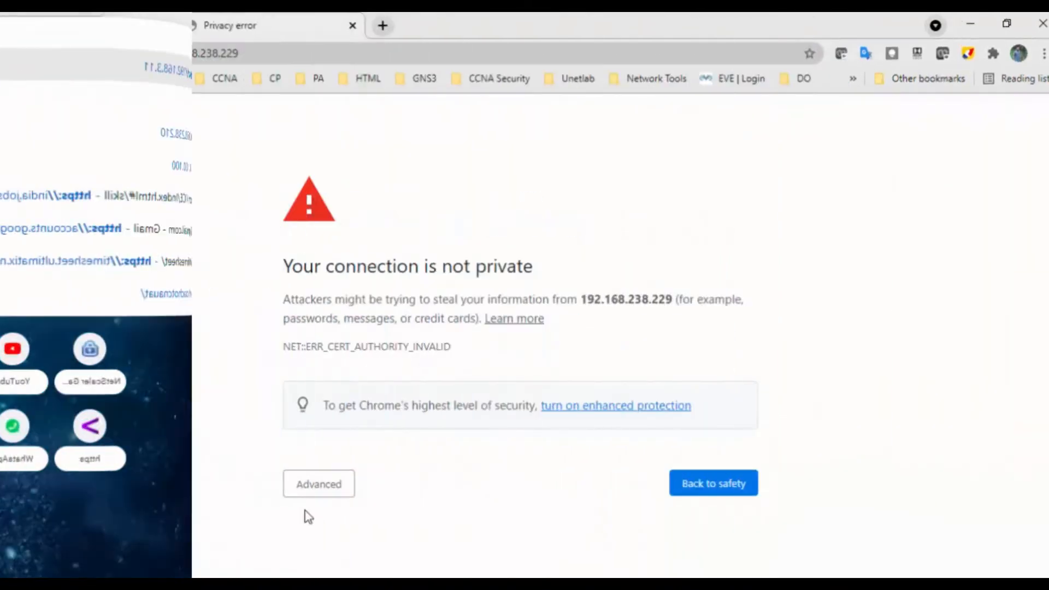
click(319, 484)
scroll(319, 492, down, 1)
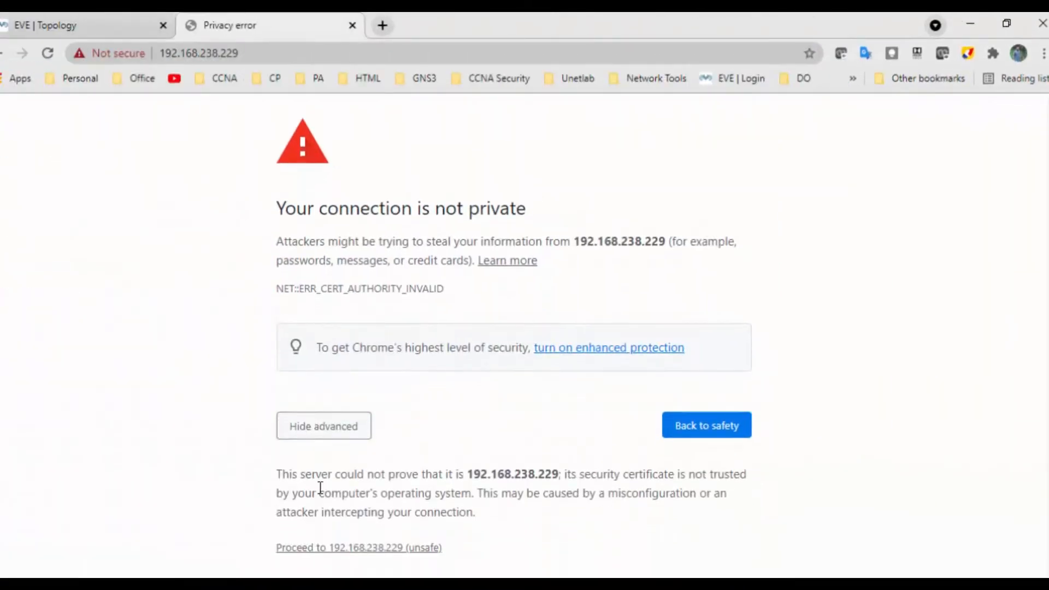
click(325, 549)
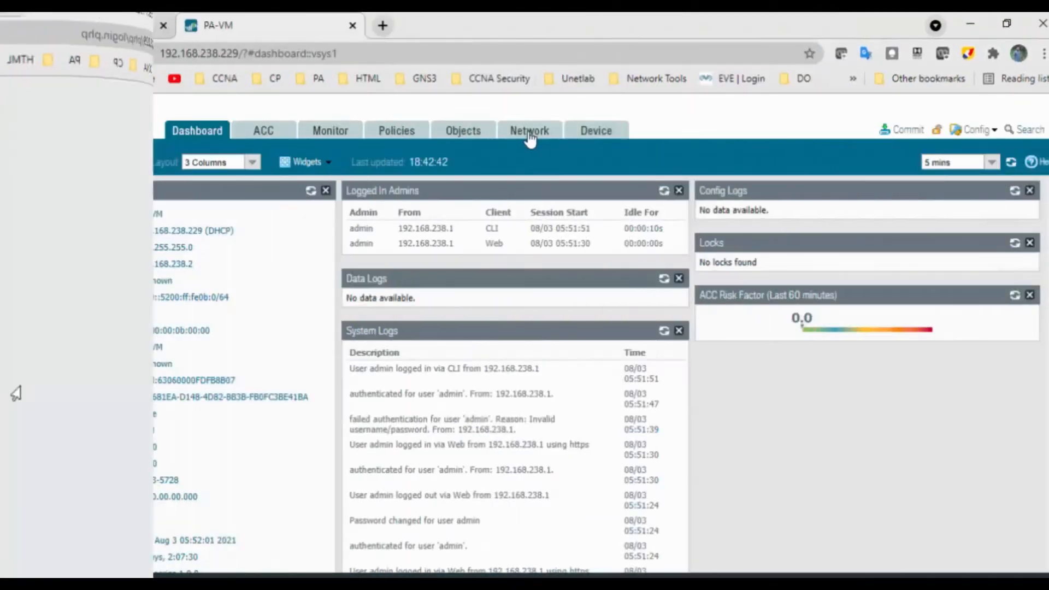
Step: Create a Layer3 security zone named Inside in the firewall's network settings
click(529, 132)
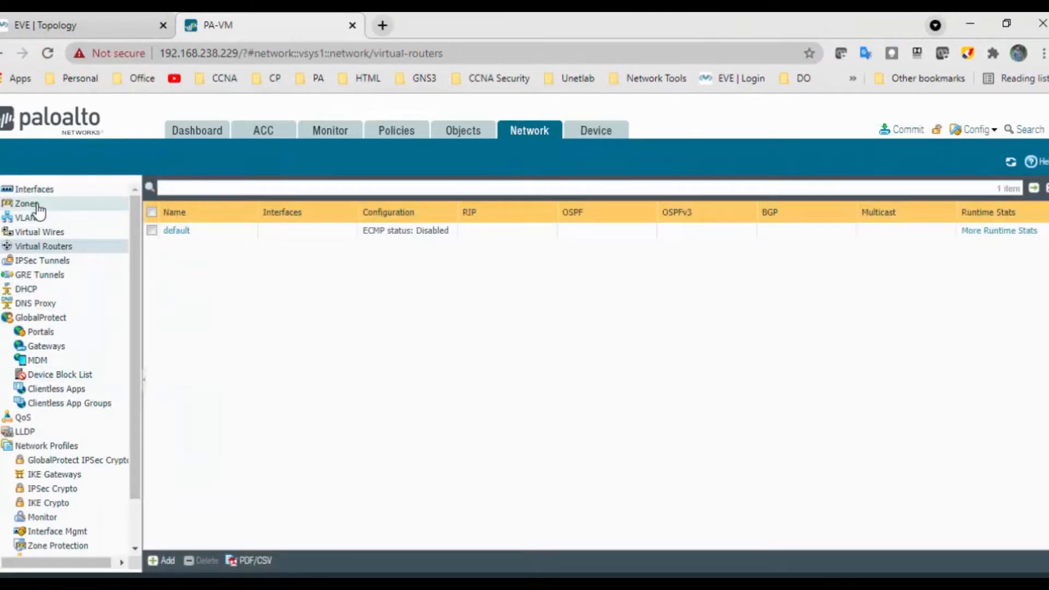
click(26, 203)
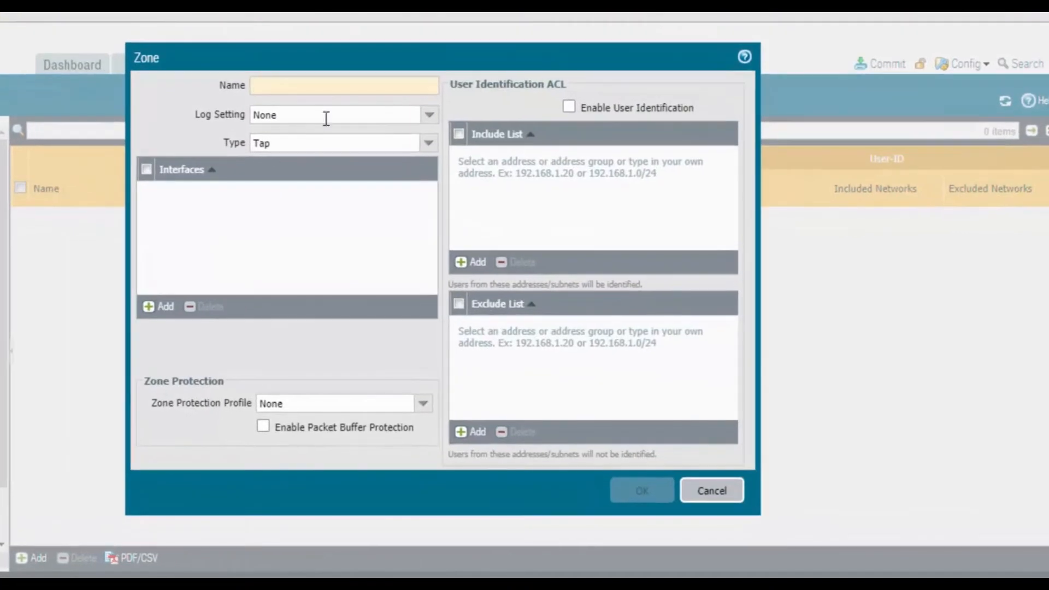
text(Inside)
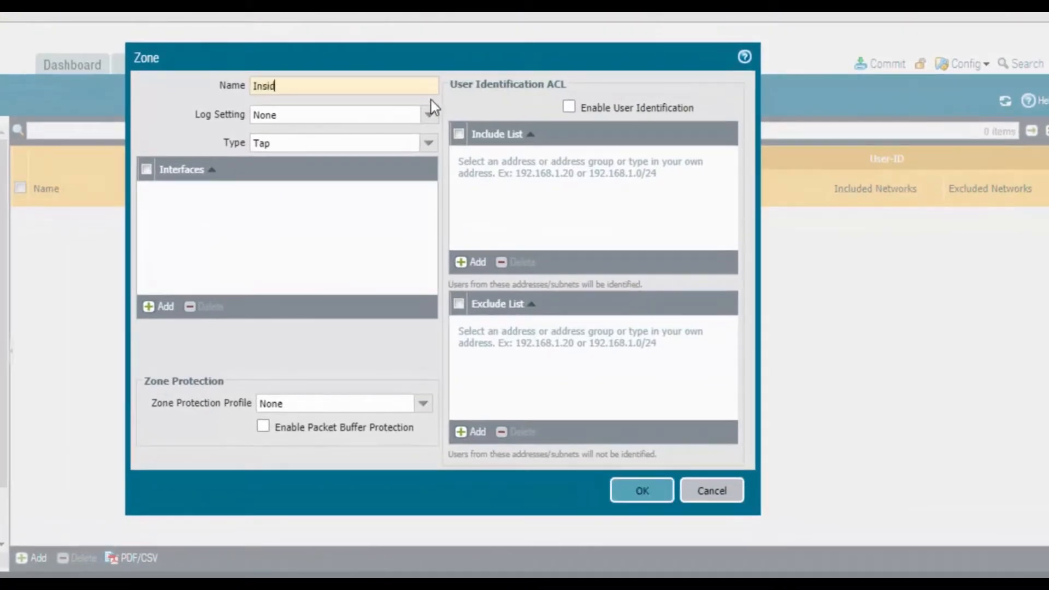
click(427, 147)
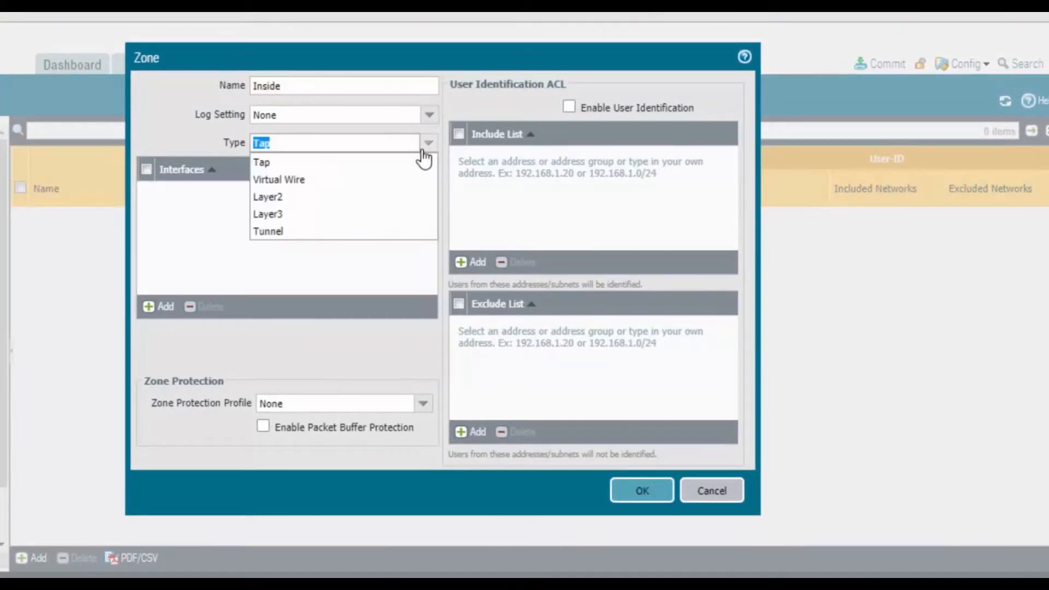
click(343, 216)
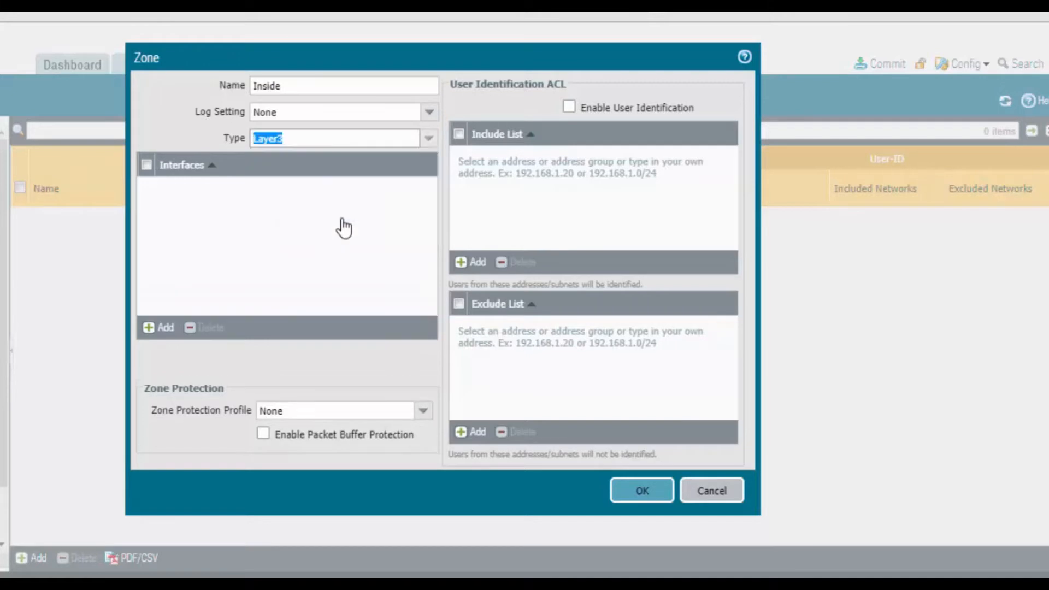
click(655, 494)
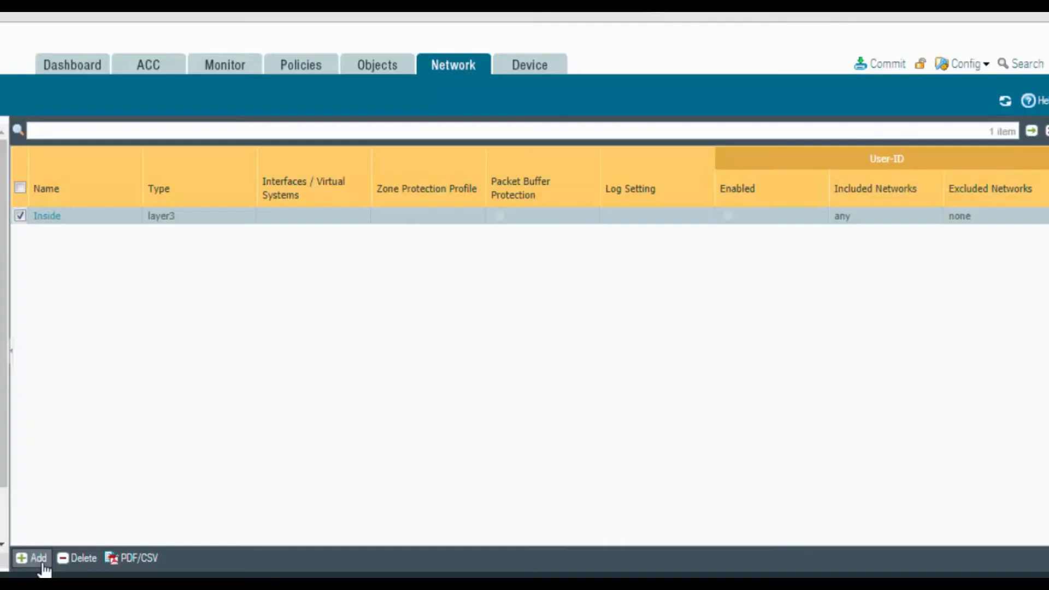
Step: Create a second security zone named Outside with type Layer3
click(44, 562)
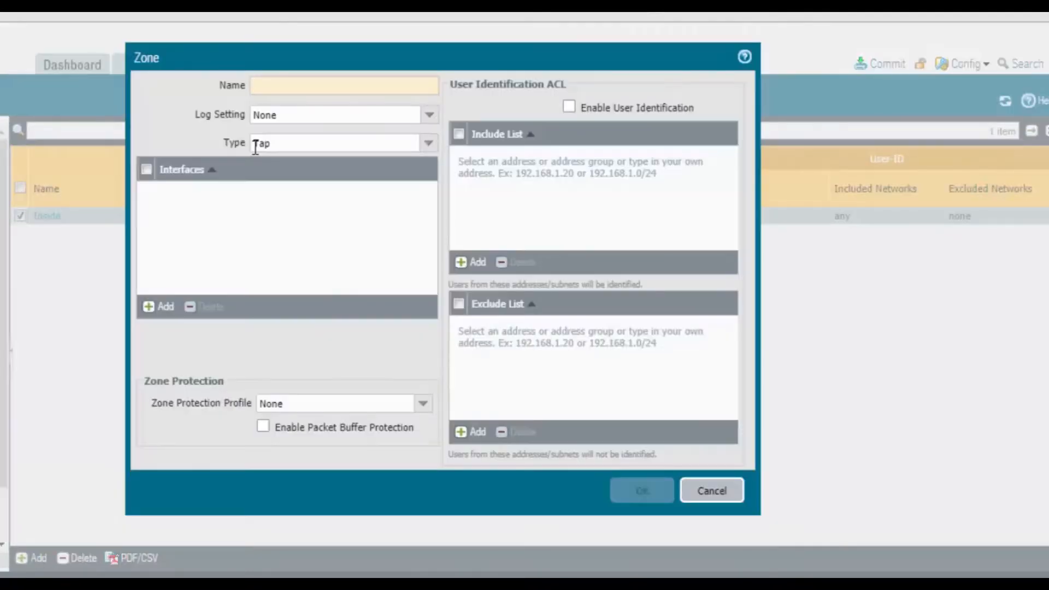
text(Outside)
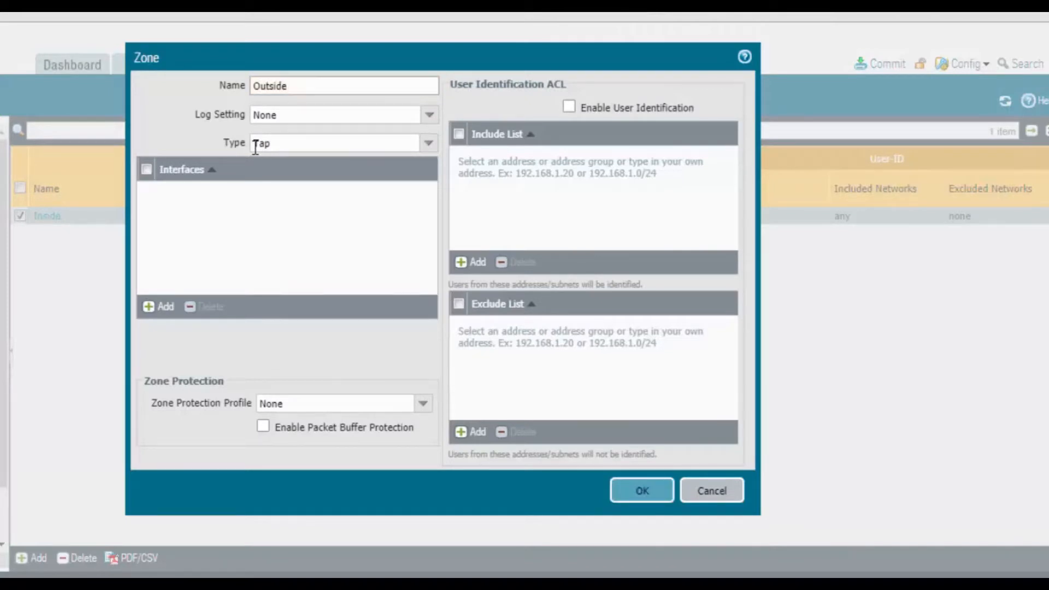
click(428, 143)
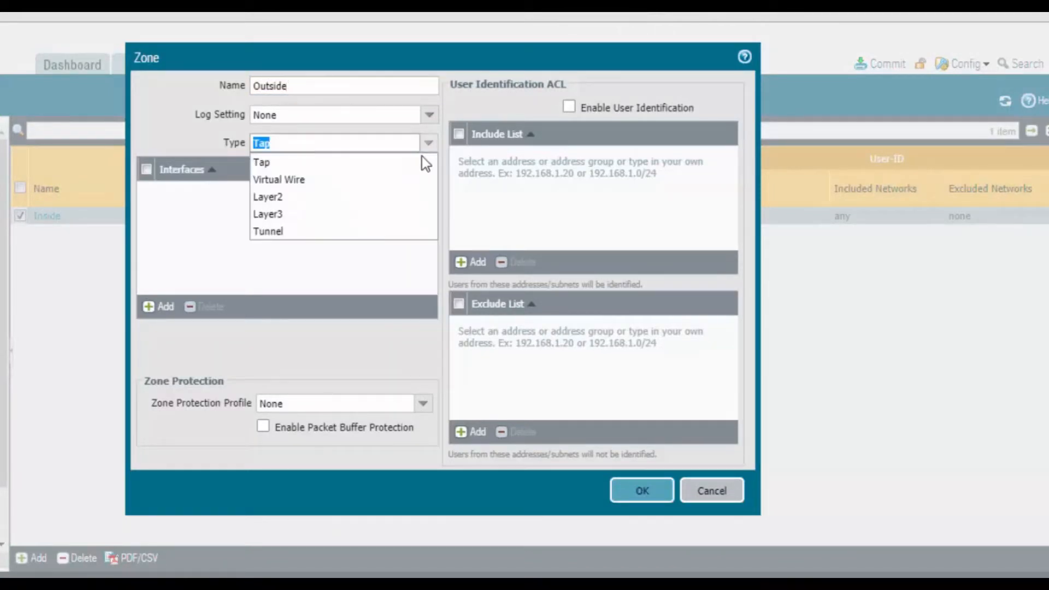
click(299, 216)
click(637, 491)
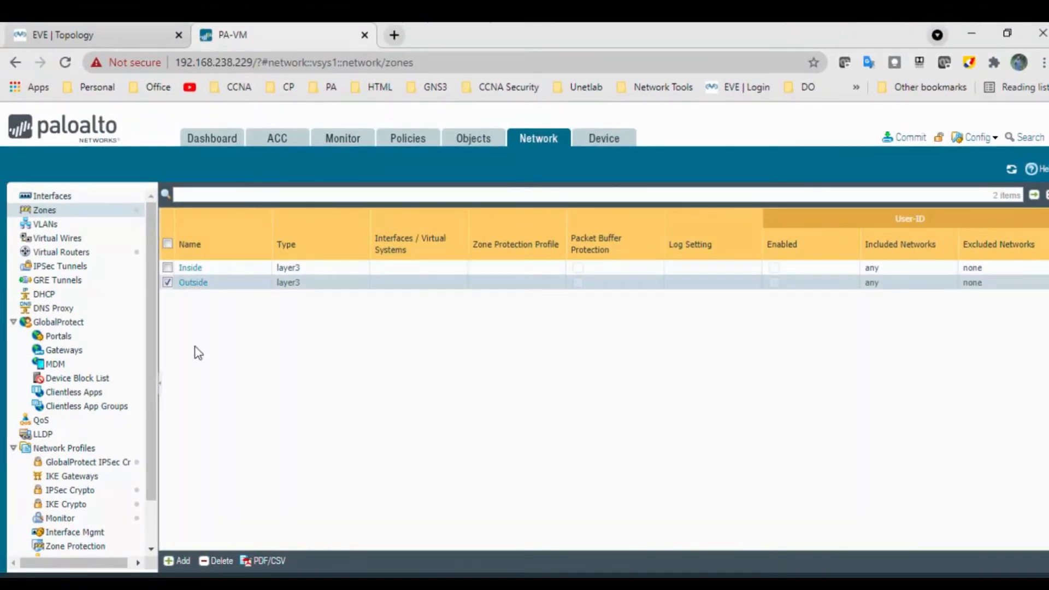
Step: Create an interface management profile named Ping that permits only the Ping network service
click(82, 533)
click(180, 560)
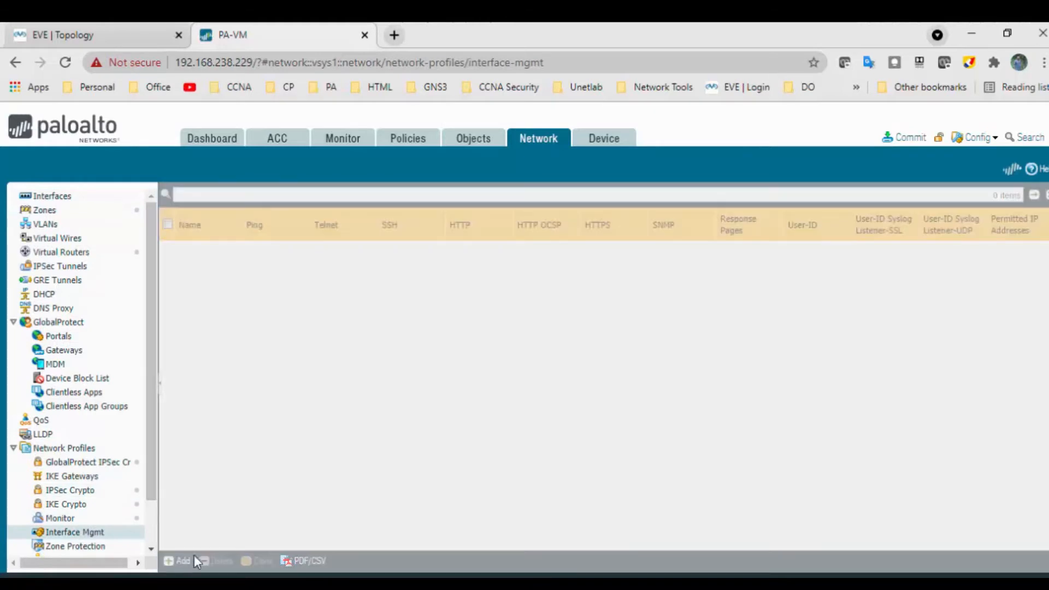
text(Ping)
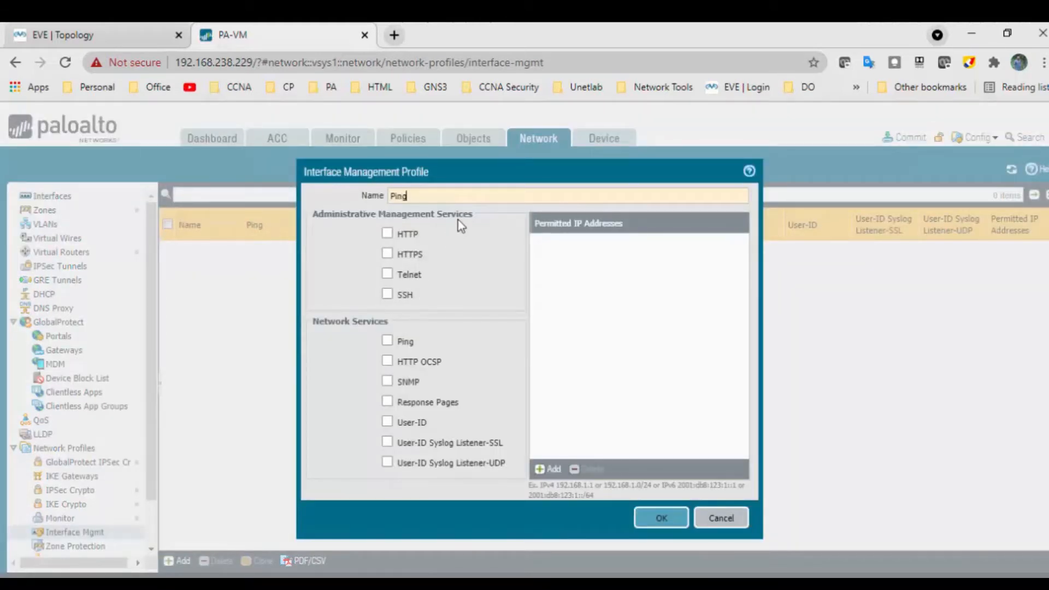
click(387, 340)
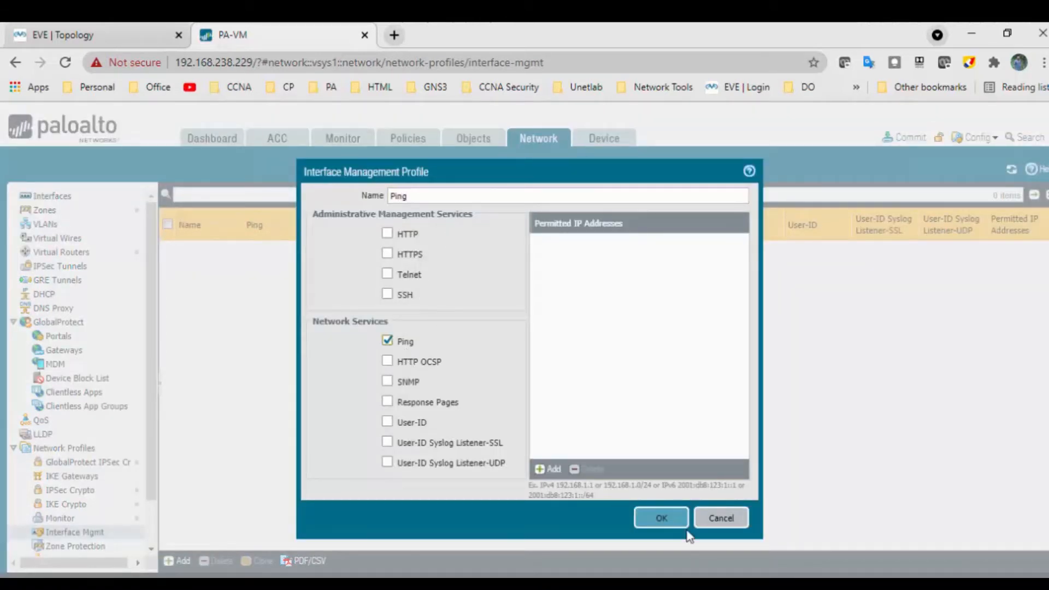
click(660, 519)
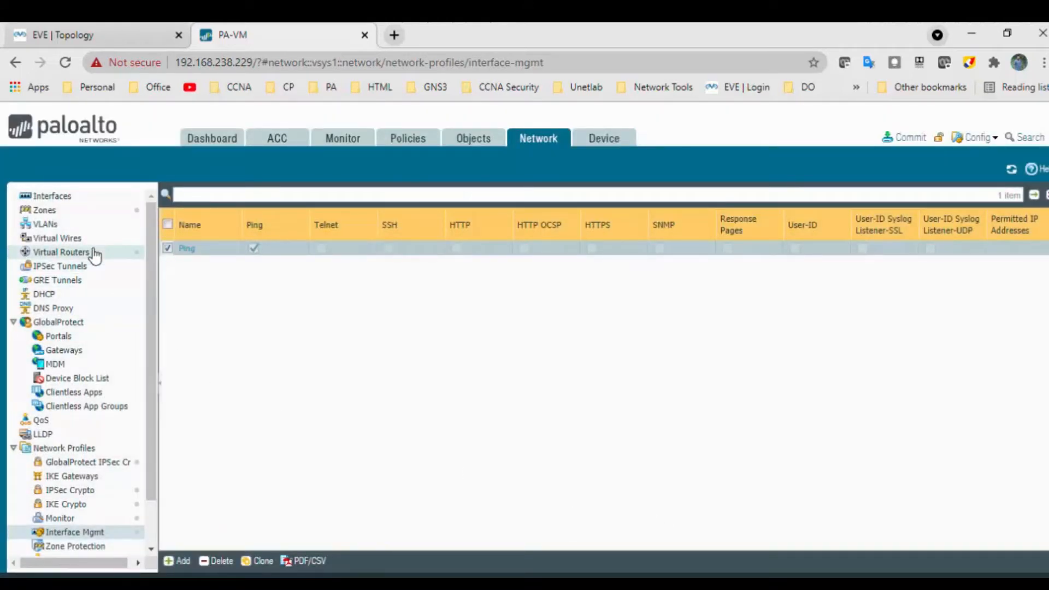
Step: Give interface ethernet1/1 the comment Outside and set its interface type to Layer3
click(102, 207)
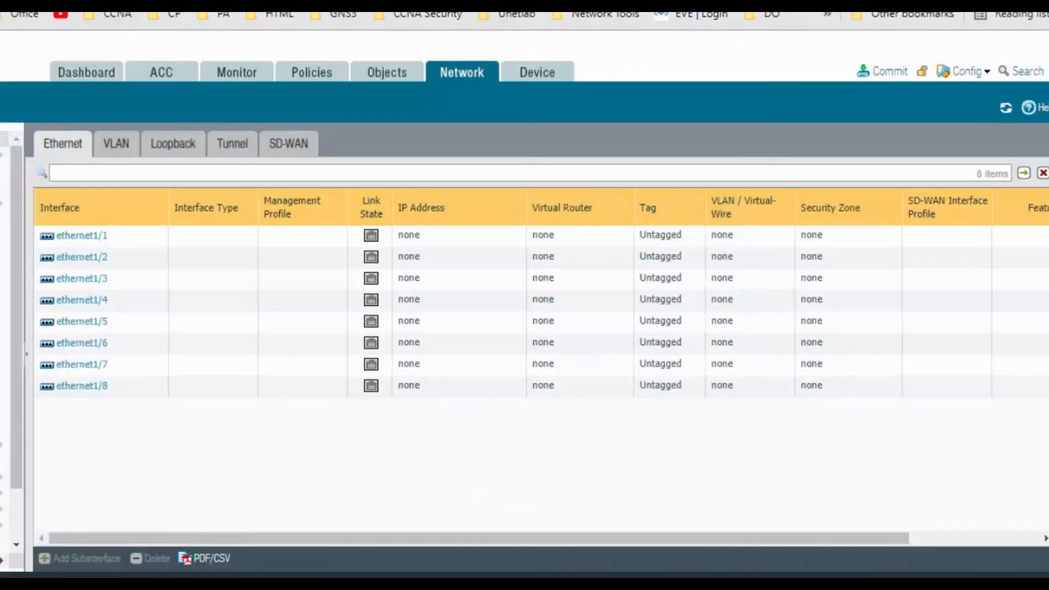
click(82, 236)
click(285, 218)
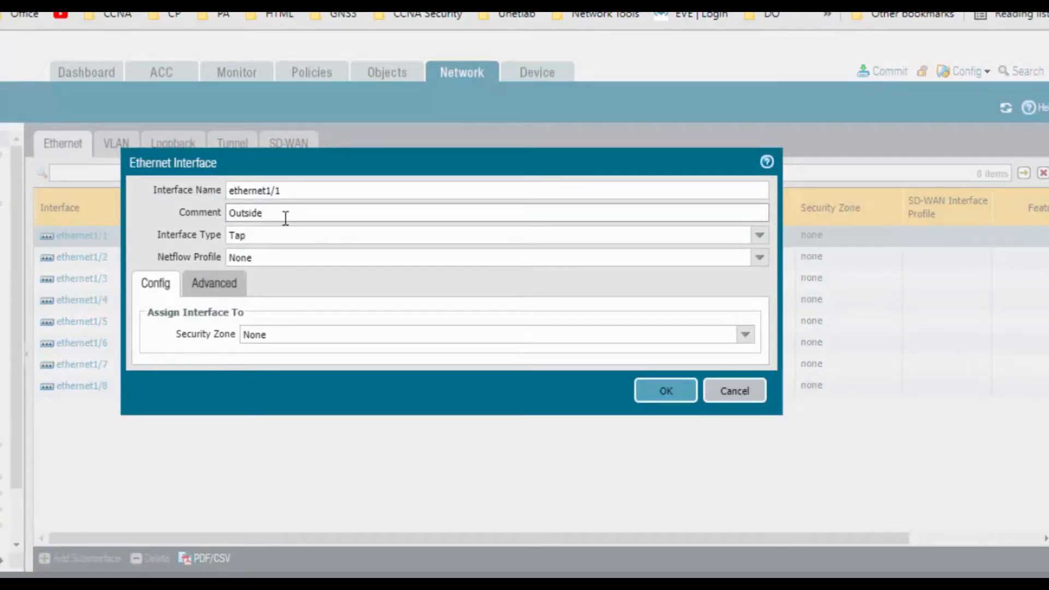
click(760, 237)
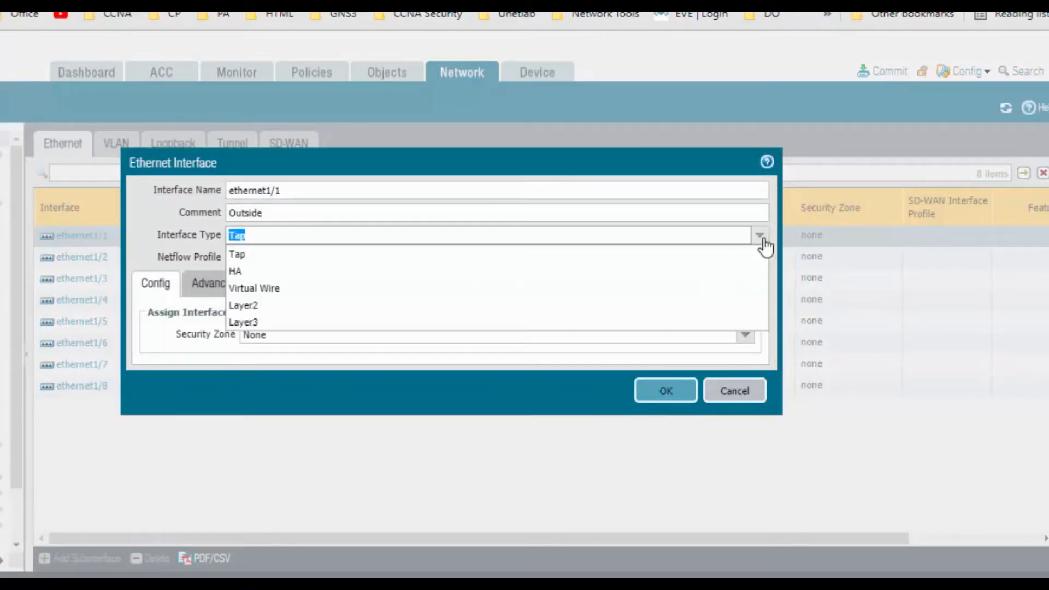
click(319, 322)
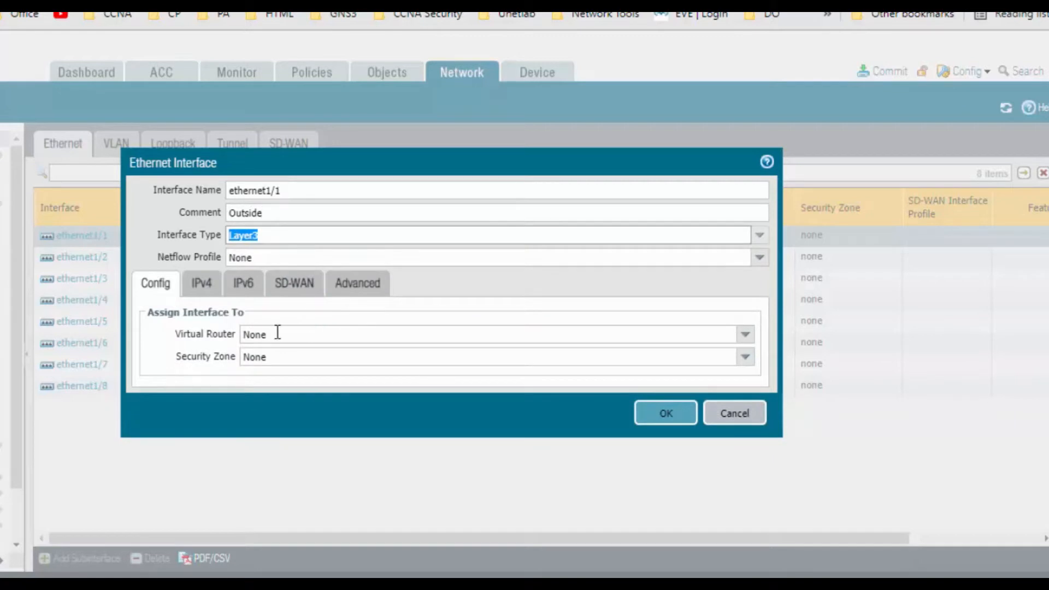
Step: Assign ethernet1/1 to the default virtual router and the Outside security zone
click(746, 336)
click(297, 369)
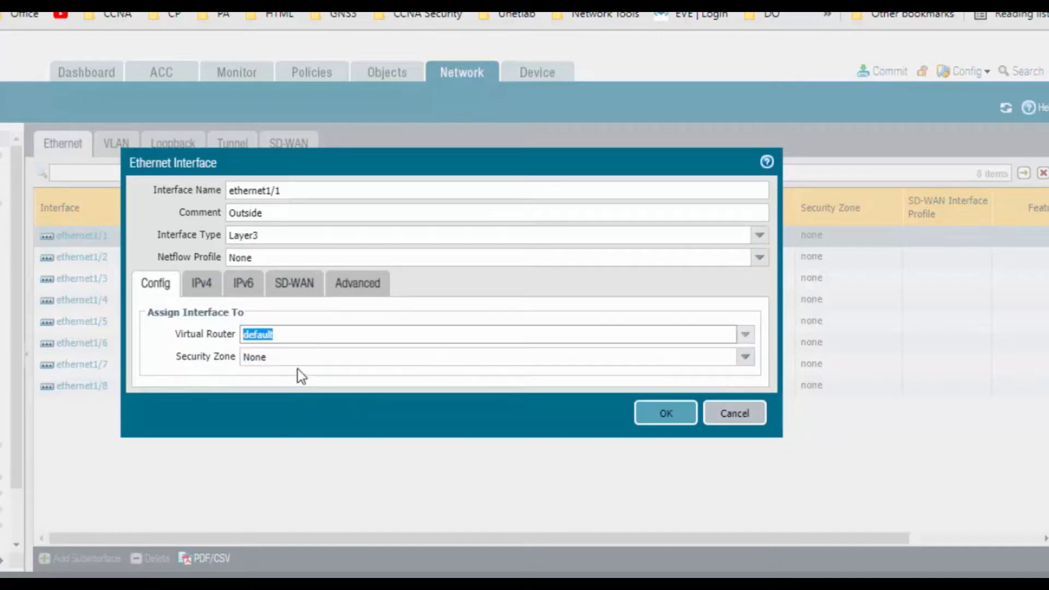
click(746, 358)
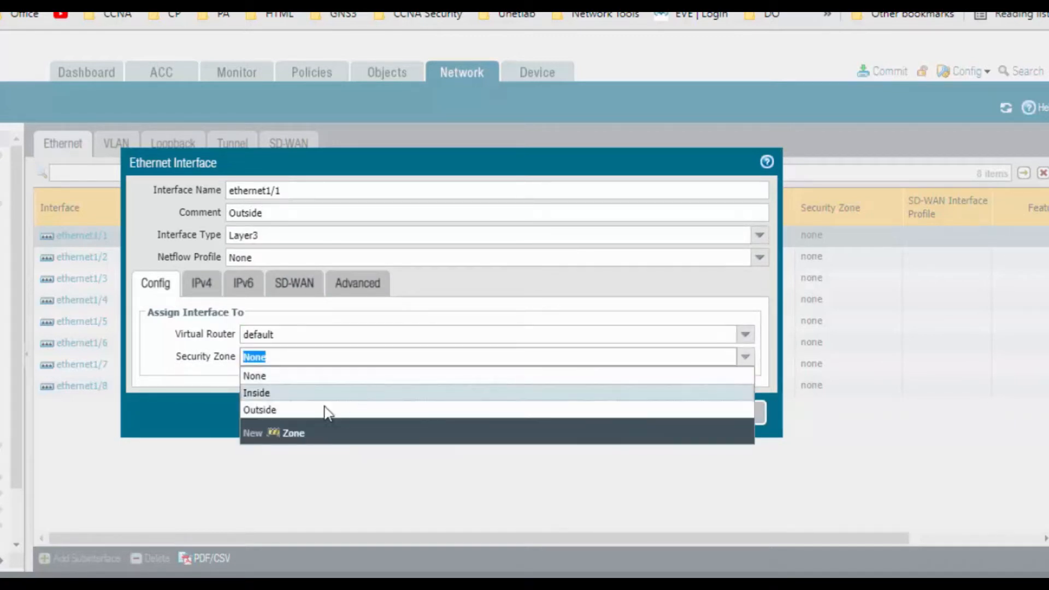
click(304, 410)
Step: Add the static IPv4 address 192.168.2.100/24 to ethernet1/1 and apply the Ping management profile
click(202, 285)
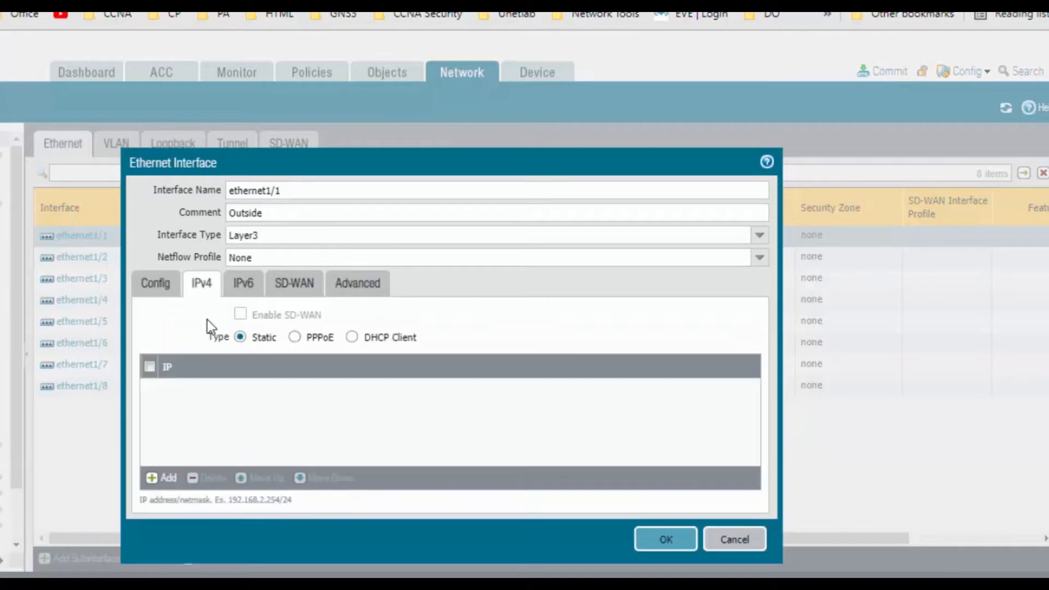
click(156, 478)
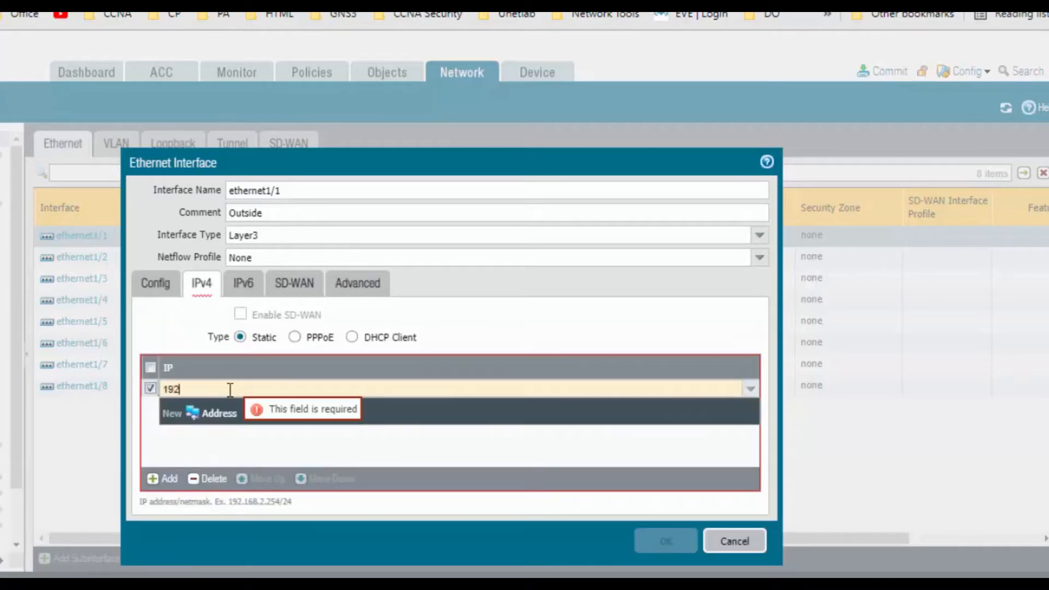
text(192.168.2.10)
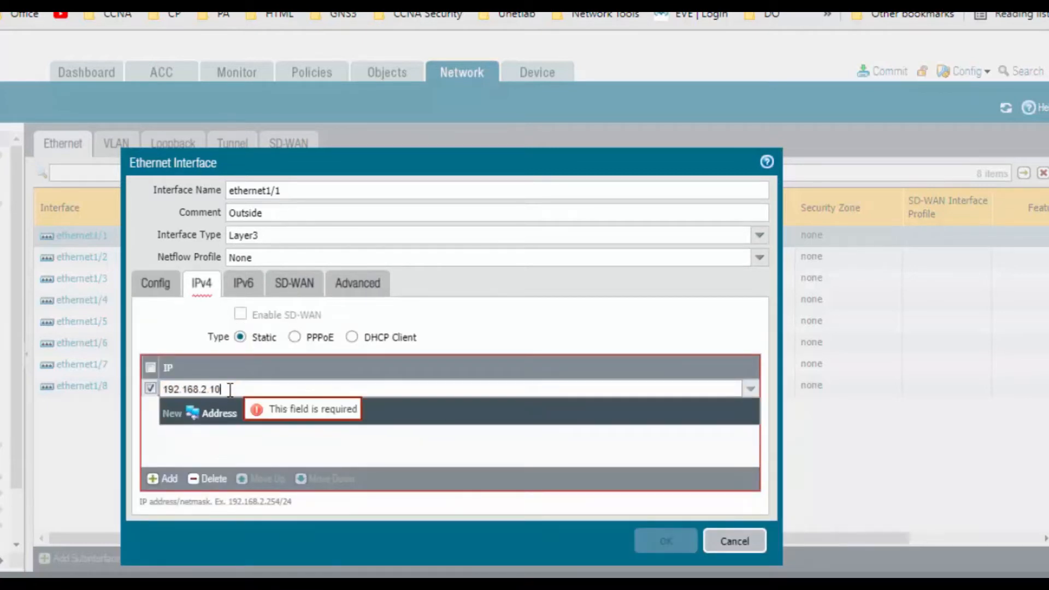
text(0/24)
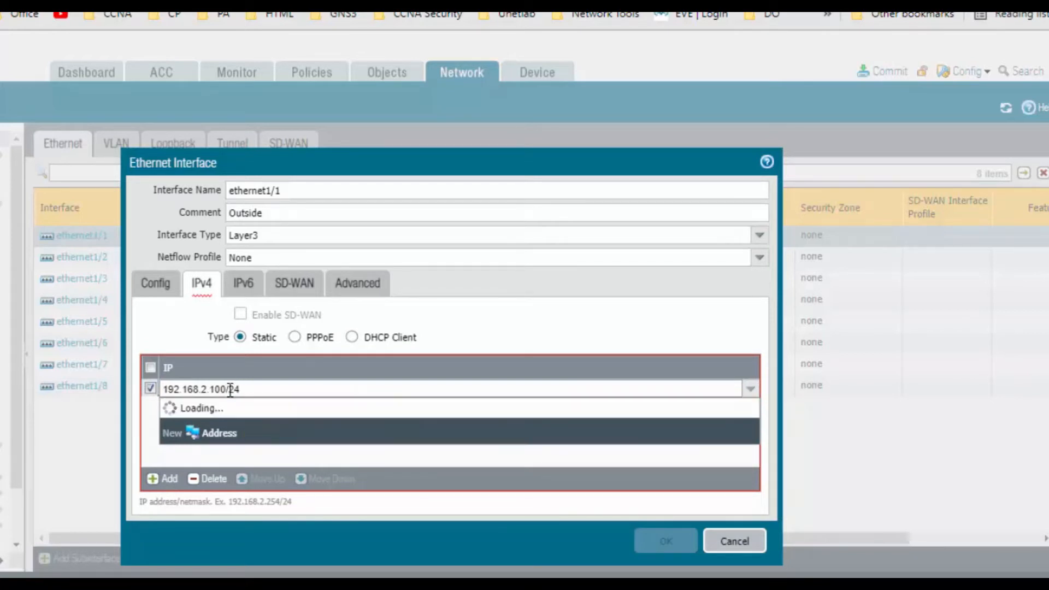
click(362, 295)
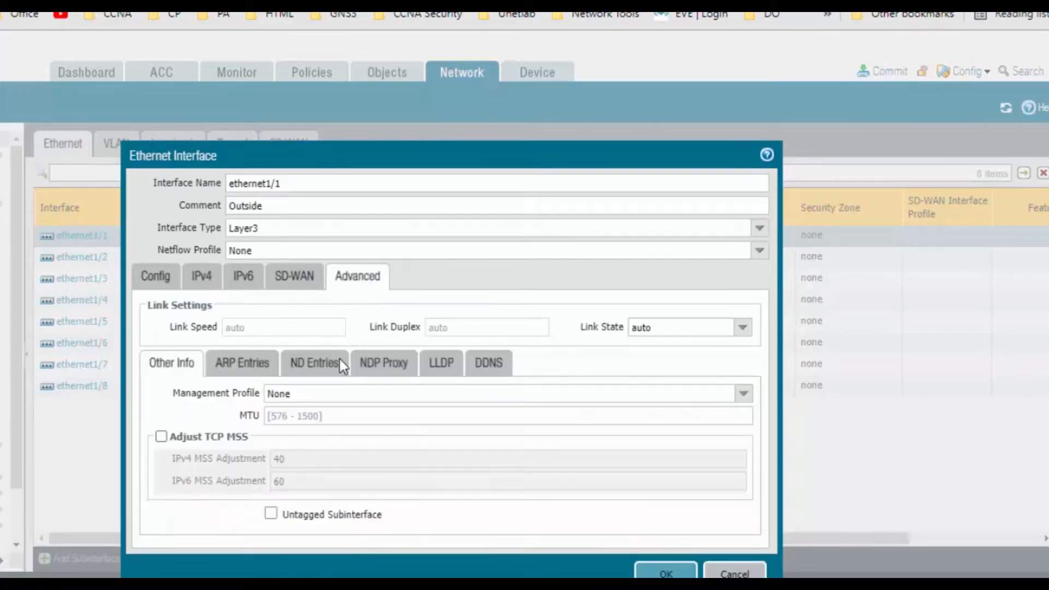
click(743, 394)
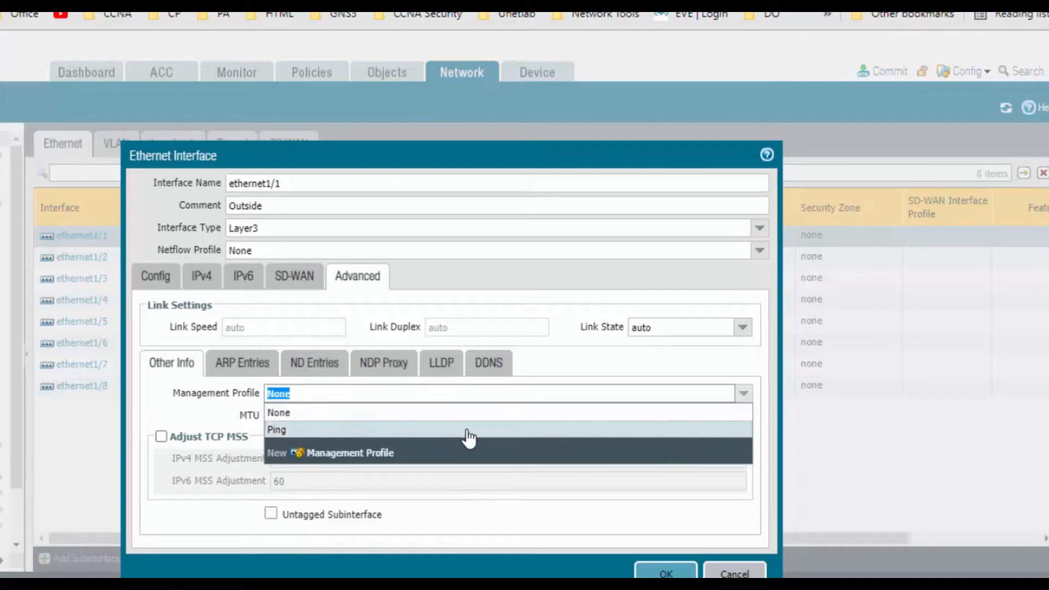
click(447, 430)
click(664, 573)
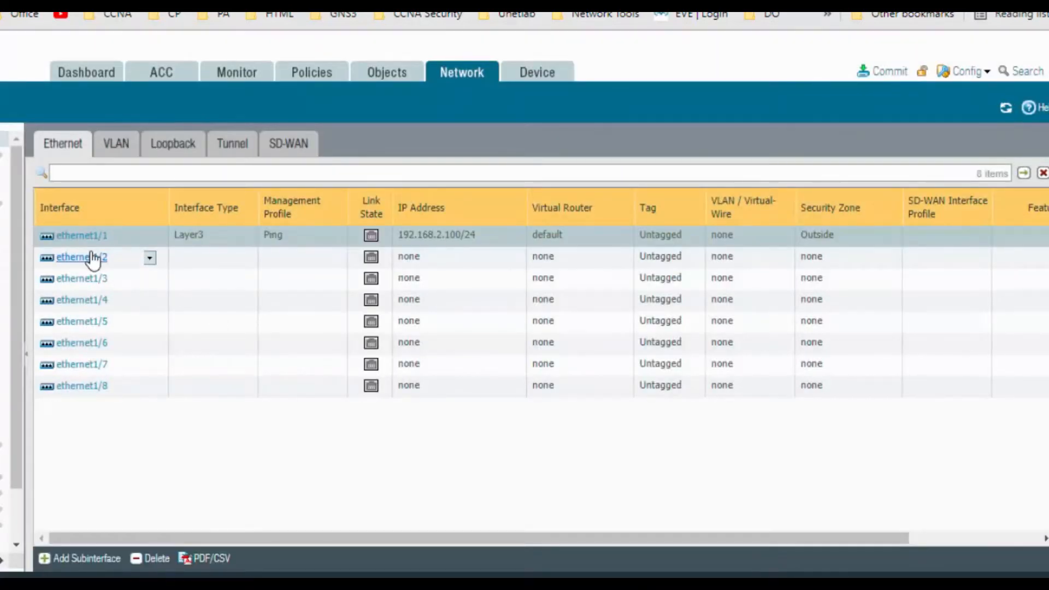
Step: Give interface ethernet1/2 the comment Inside and set its interface type to Layer3
click(90, 258)
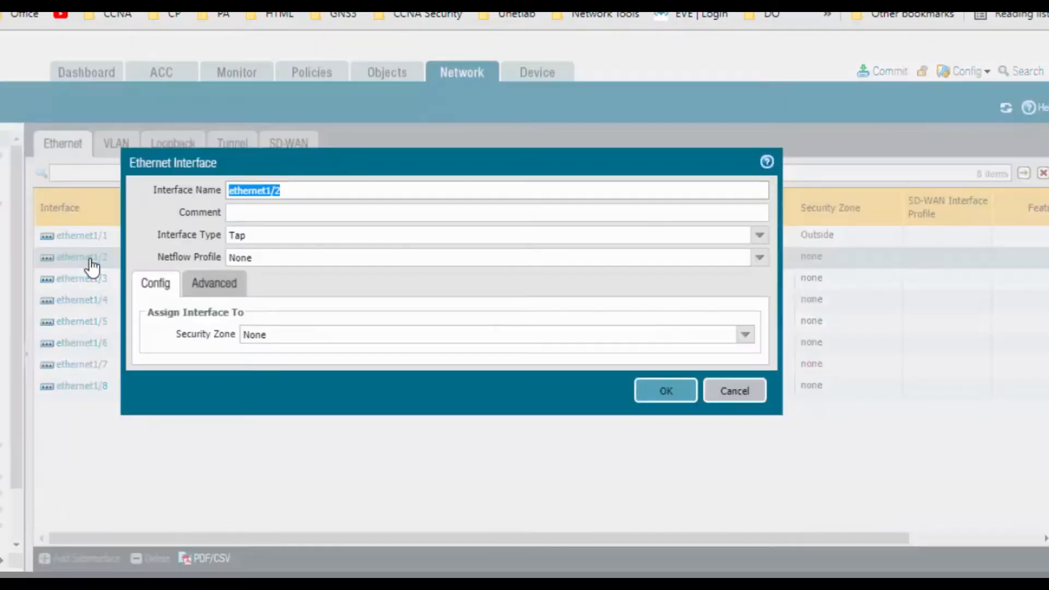
click(276, 217)
text(Ins)
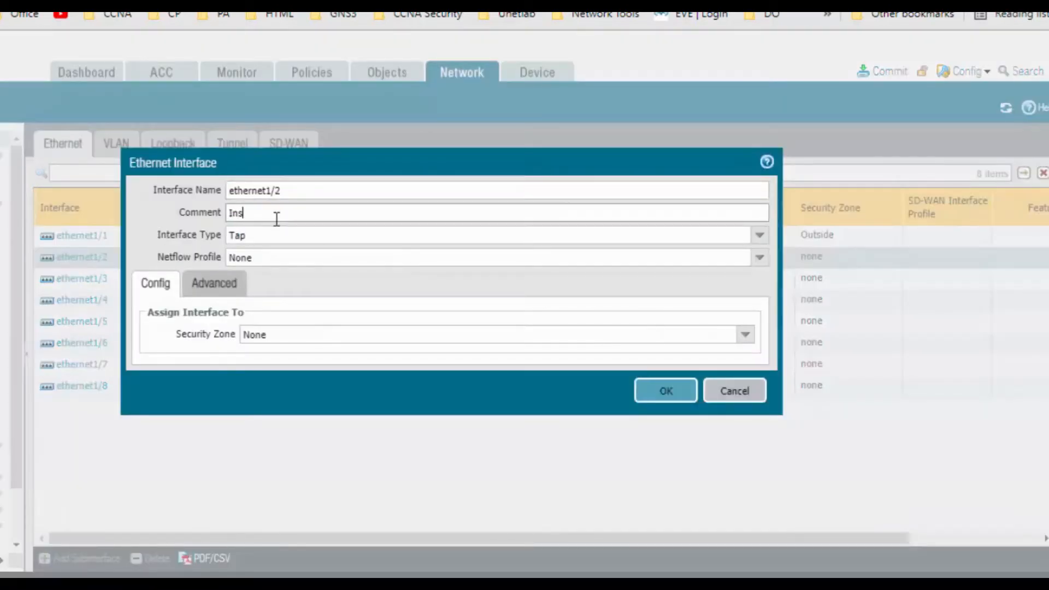
text(ide)
click(760, 236)
click(287, 322)
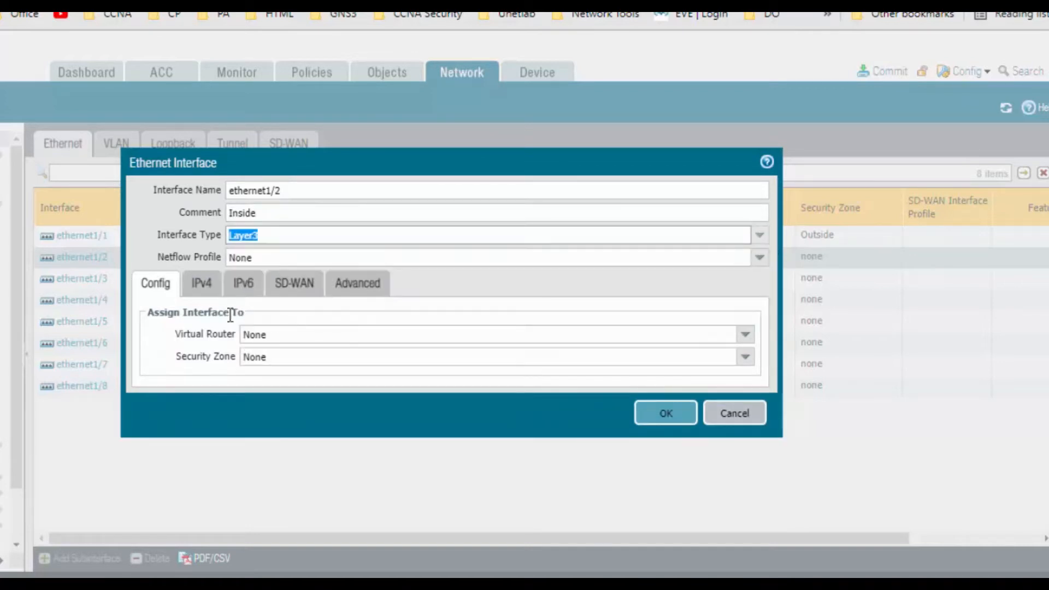
Step: Assign ethernet1/2 to the default virtual router and the Inside security zone
click(744, 332)
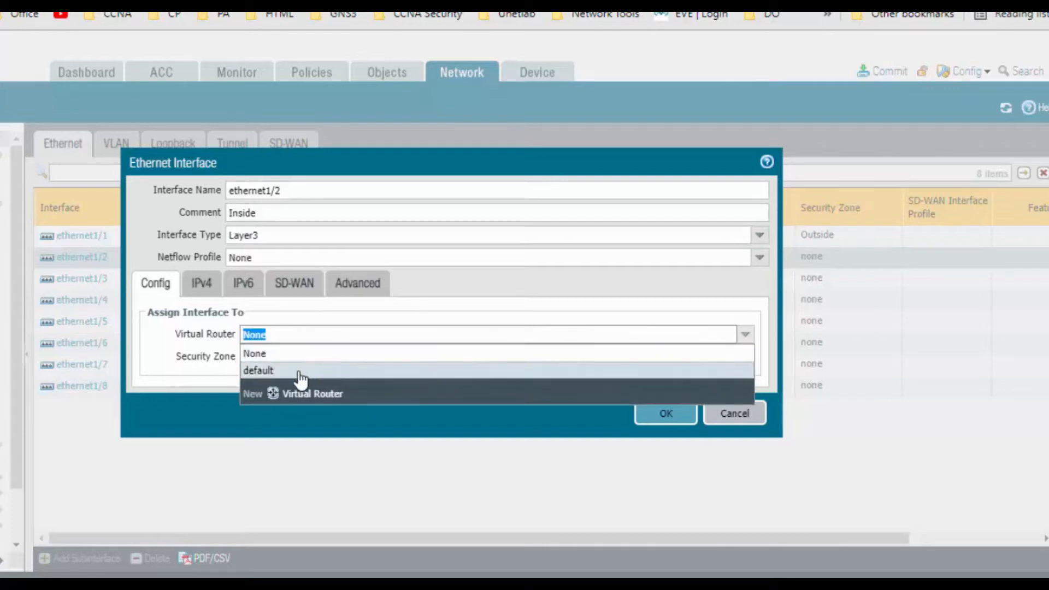
click(298, 370)
click(747, 357)
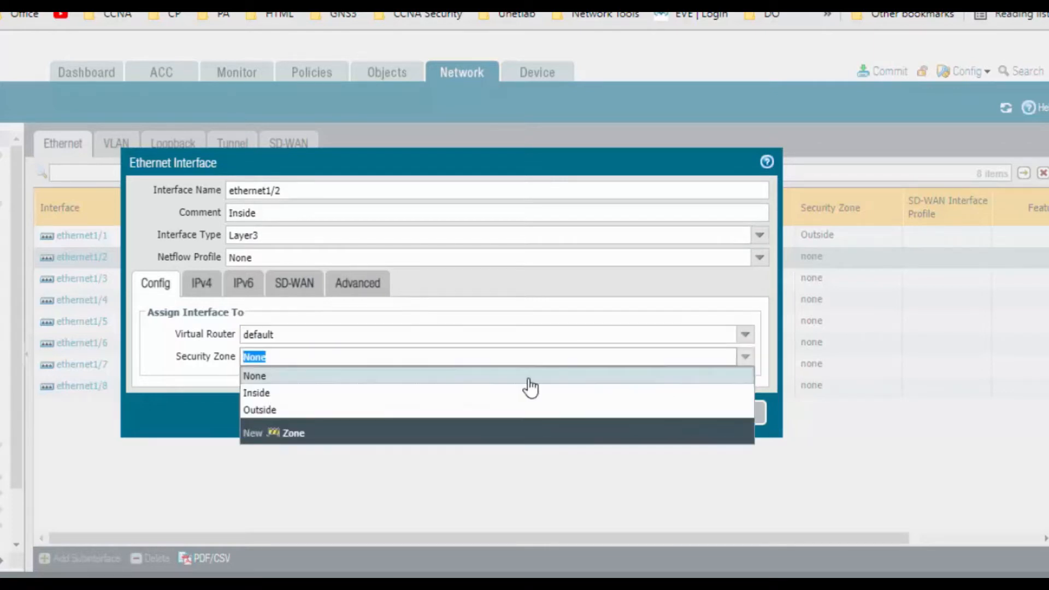
click(281, 395)
Step: Add the static IPv4 address 192.168.1.100/24 to ethernet1/2 and apply the Ping management profile
click(202, 283)
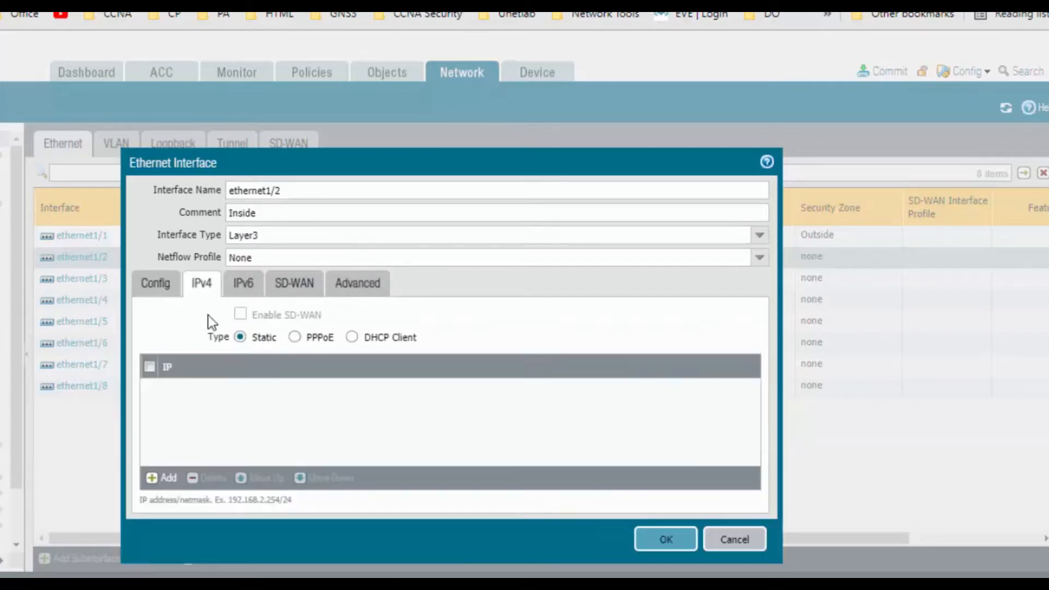
click(161, 479)
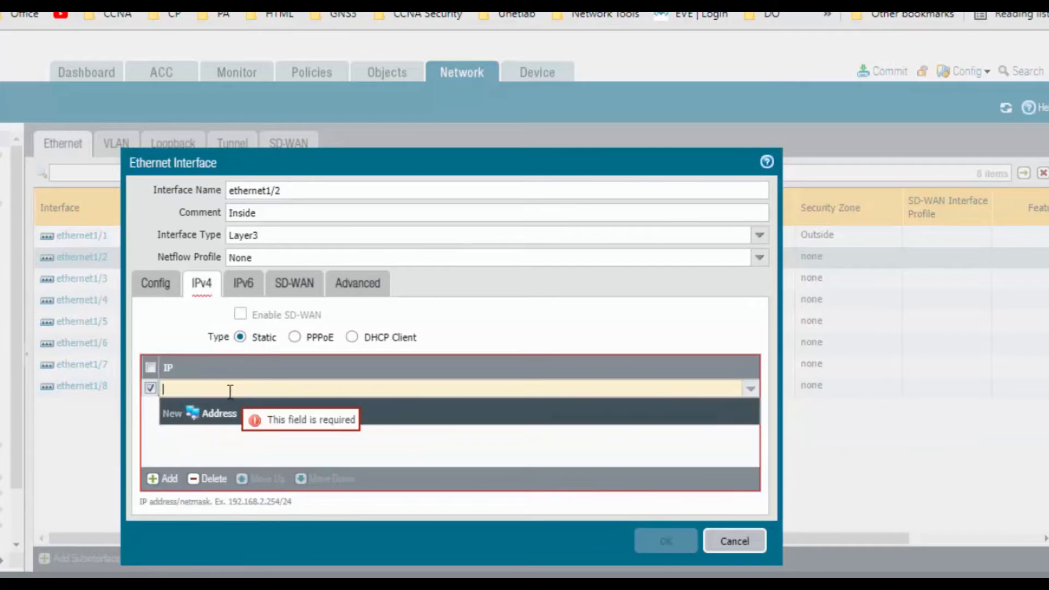
text(192.168)
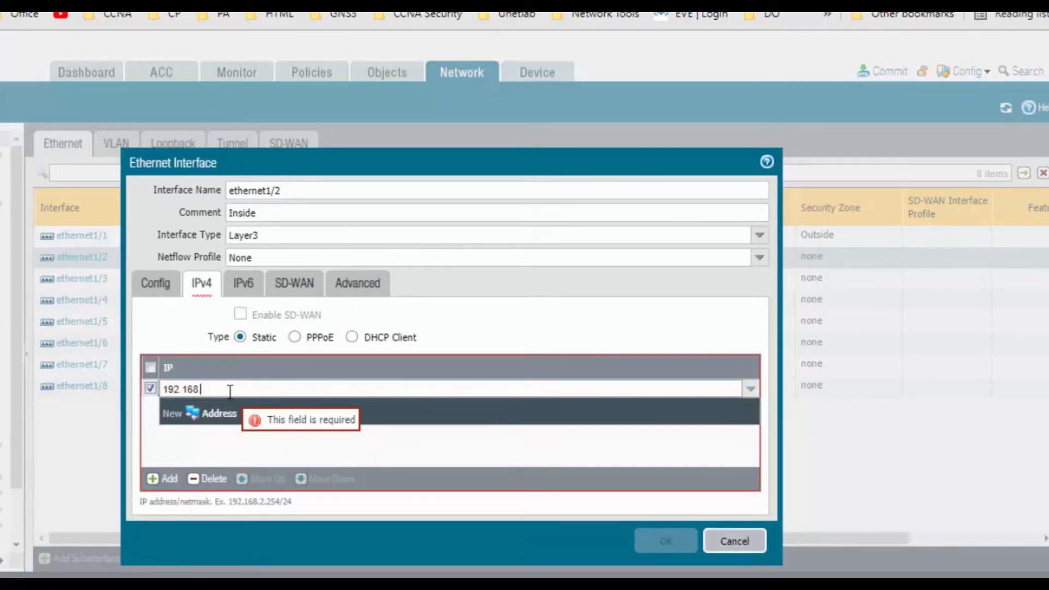
text(.1.100/24)
click(360, 284)
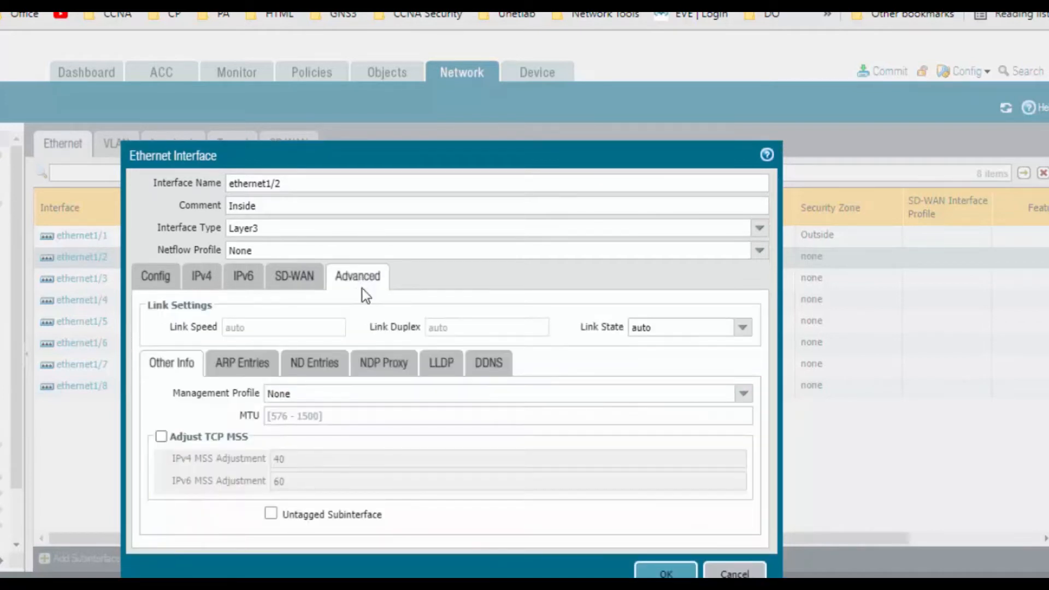
click(743, 399)
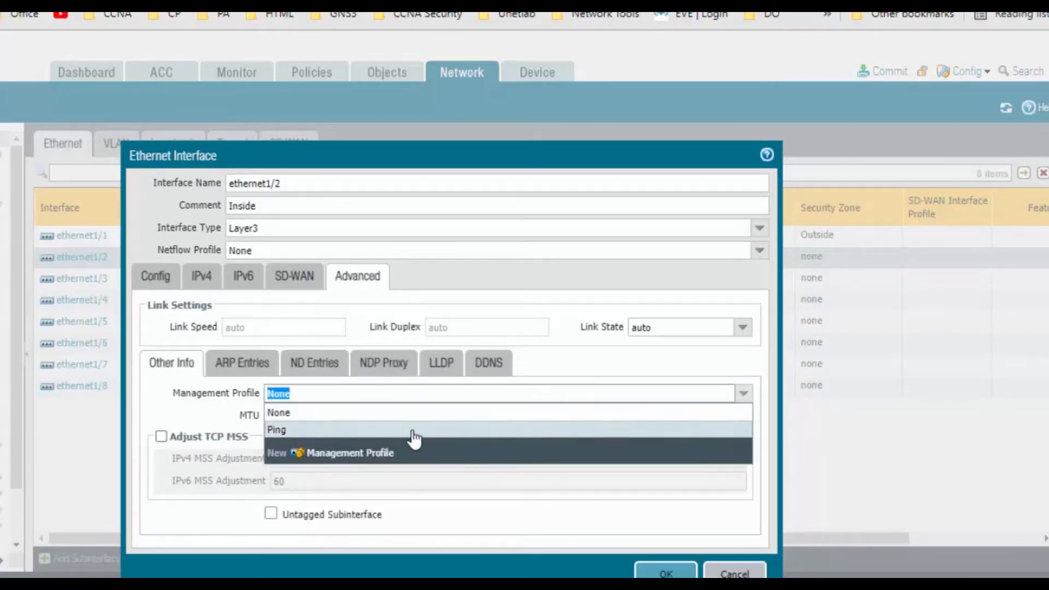
click(400, 432)
click(648, 574)
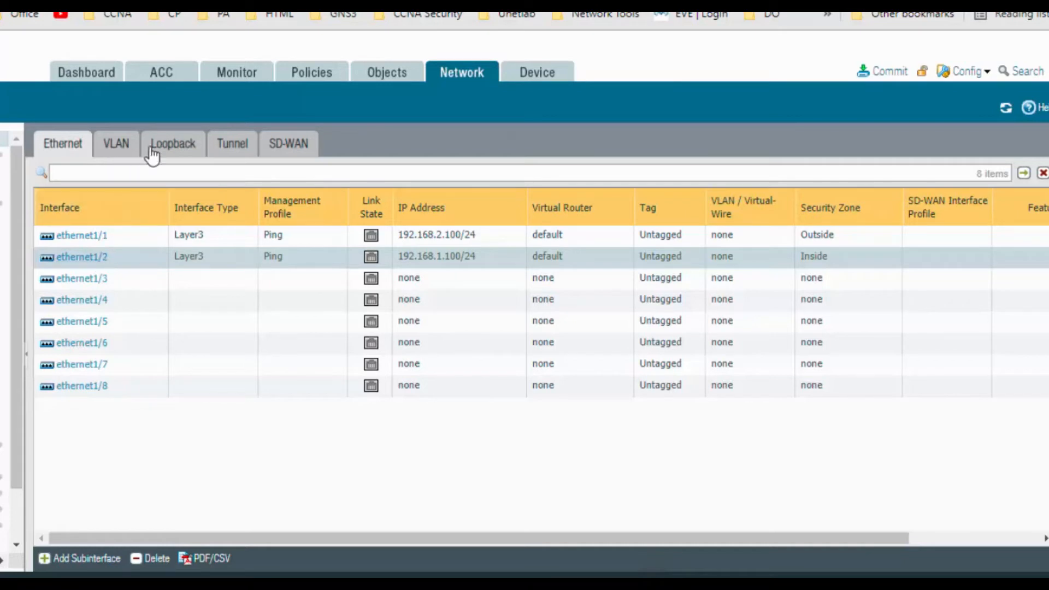
Step: Start a new VLAN interface numbered 5 and enter a short comment for it
click(175, 148)
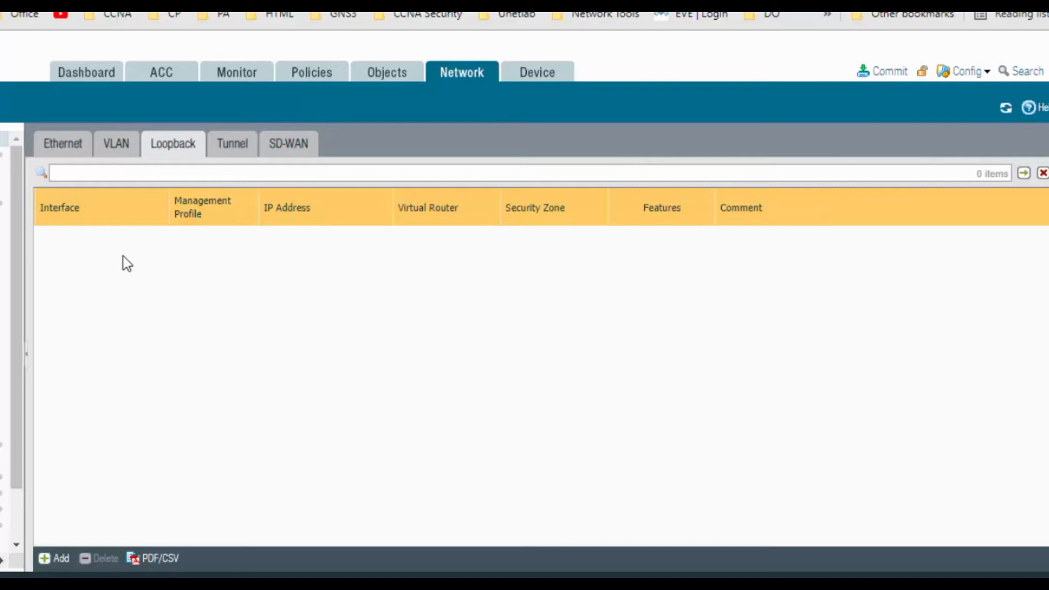
click(120, 156)
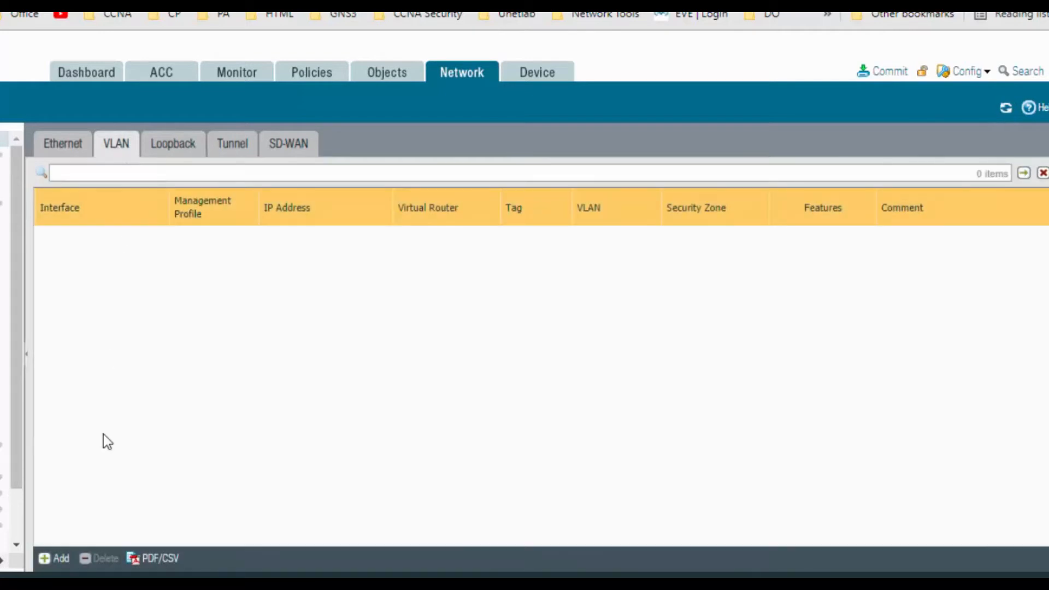
click(59, 558)
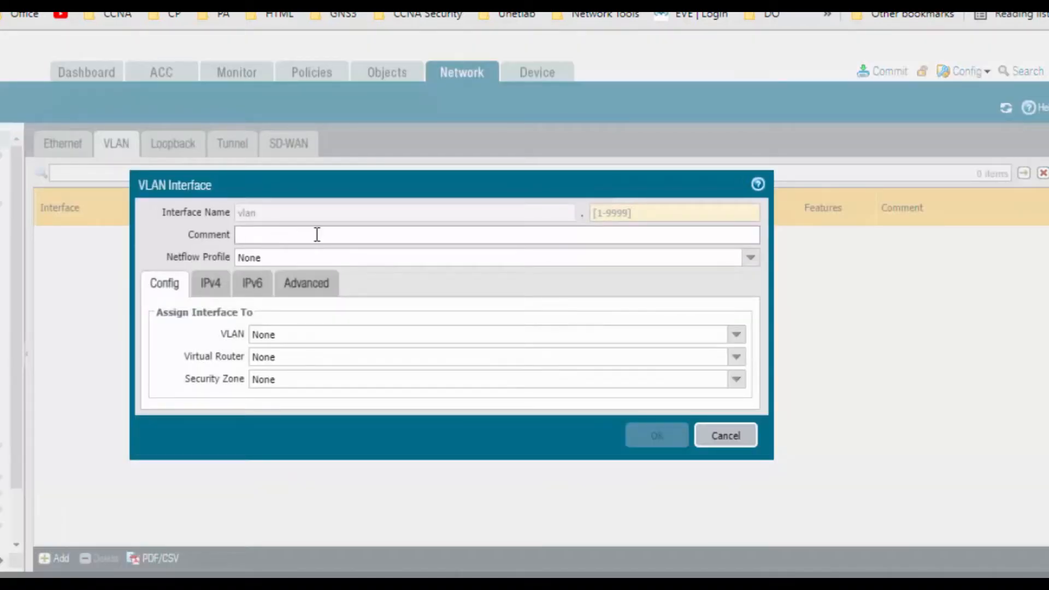
click(629, 213)
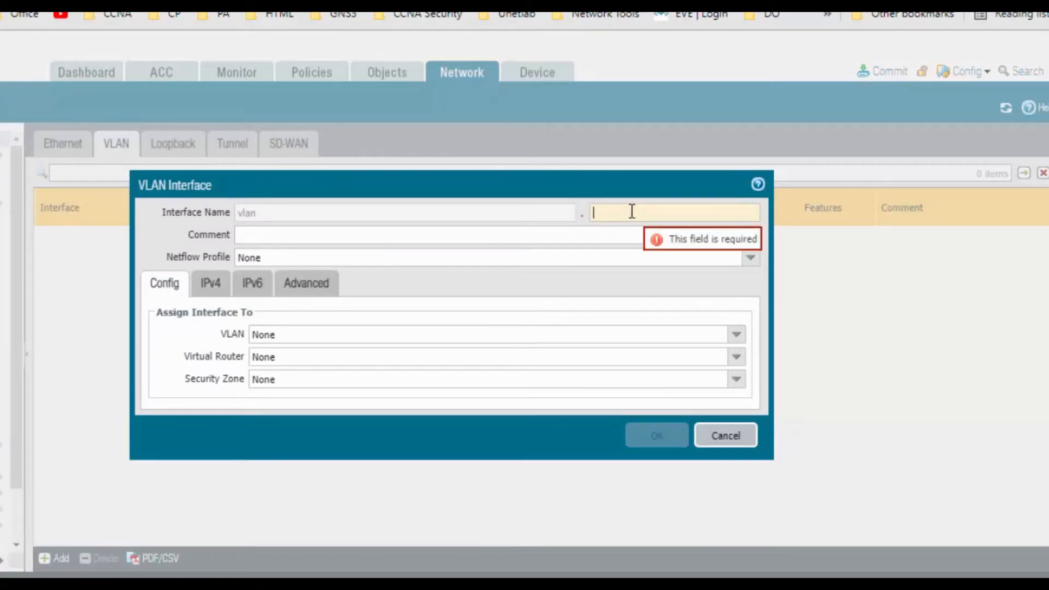
text(5)
key(Tab)
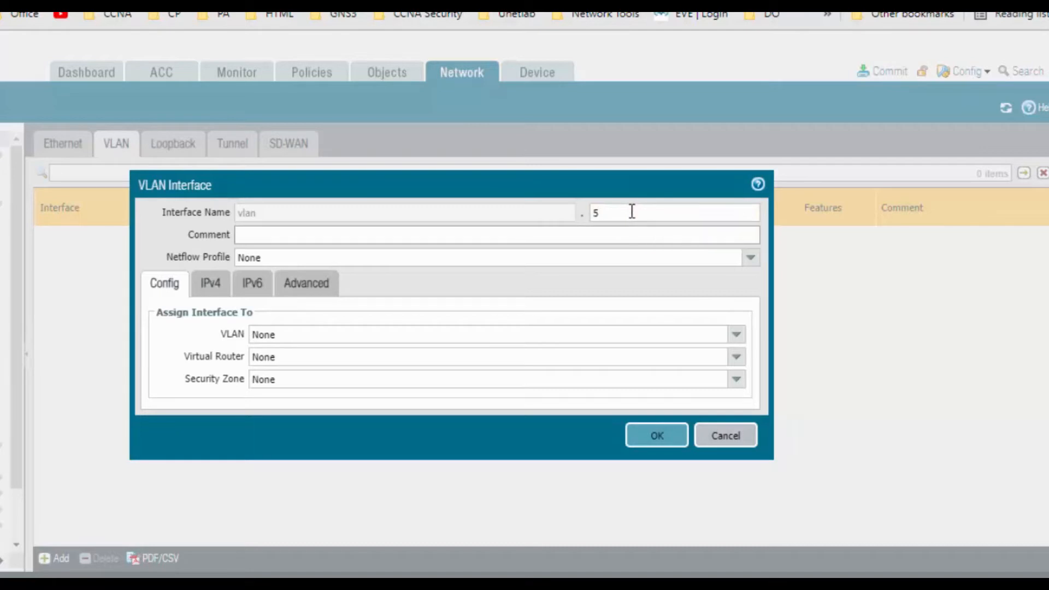
text(clan)
Step: Create a new VLAN named vlan5 and assign VLAN interface 5 to it
click(736, 335)
click(299, 377)
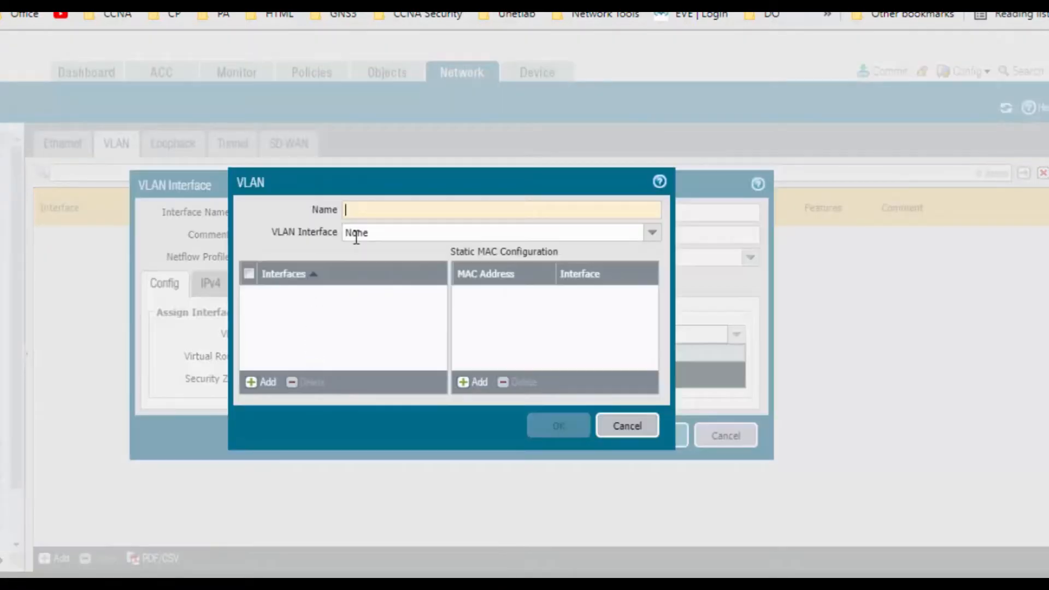
text(vlan5)
key(Tab)
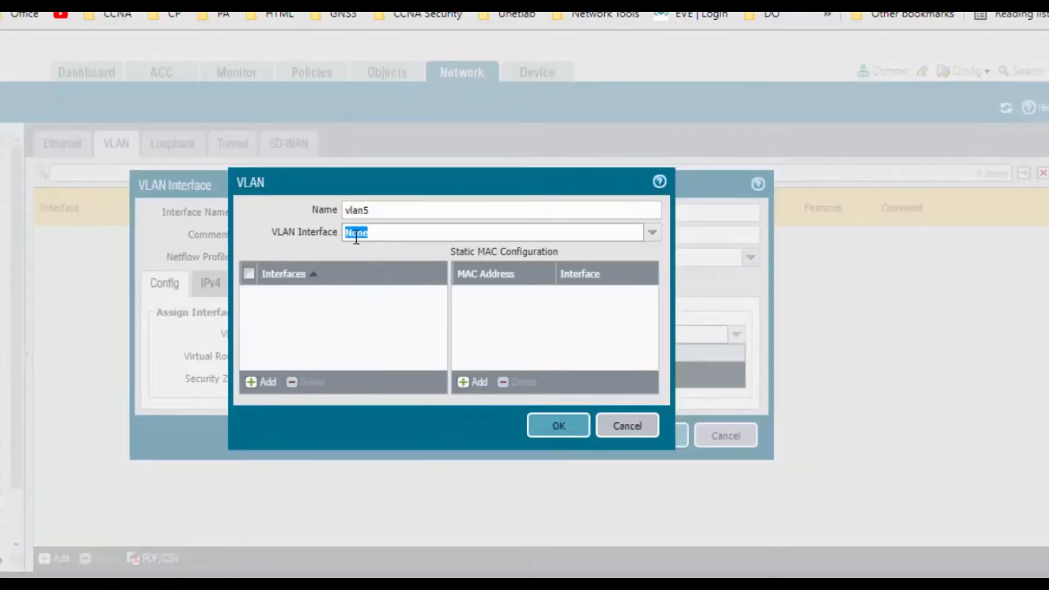
click(566, 435)
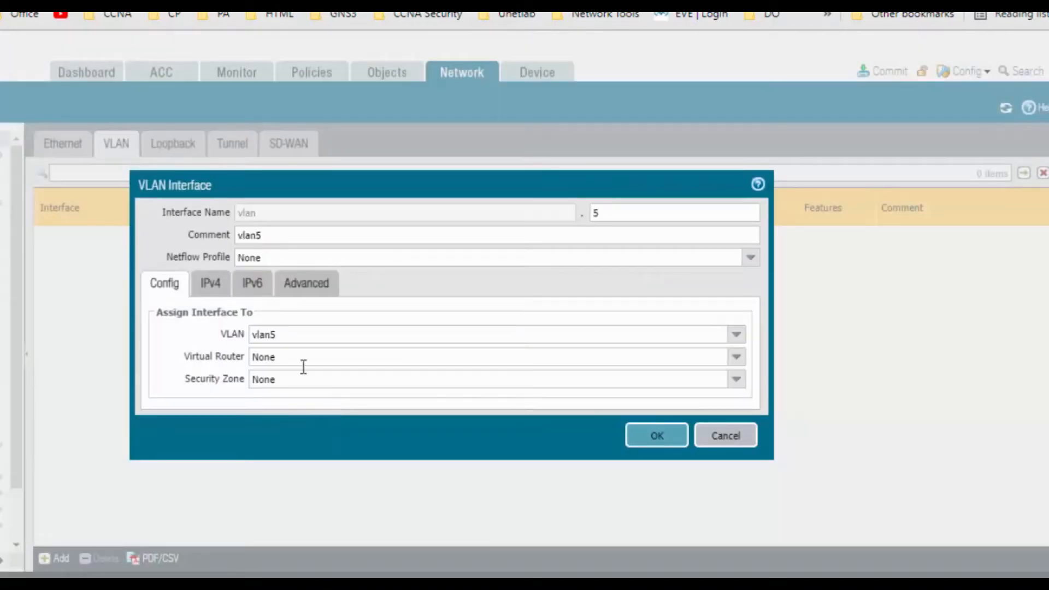
Step: Assign VLAN interface 5 to the default virtual router and the Inside security zone
click(735, 359)
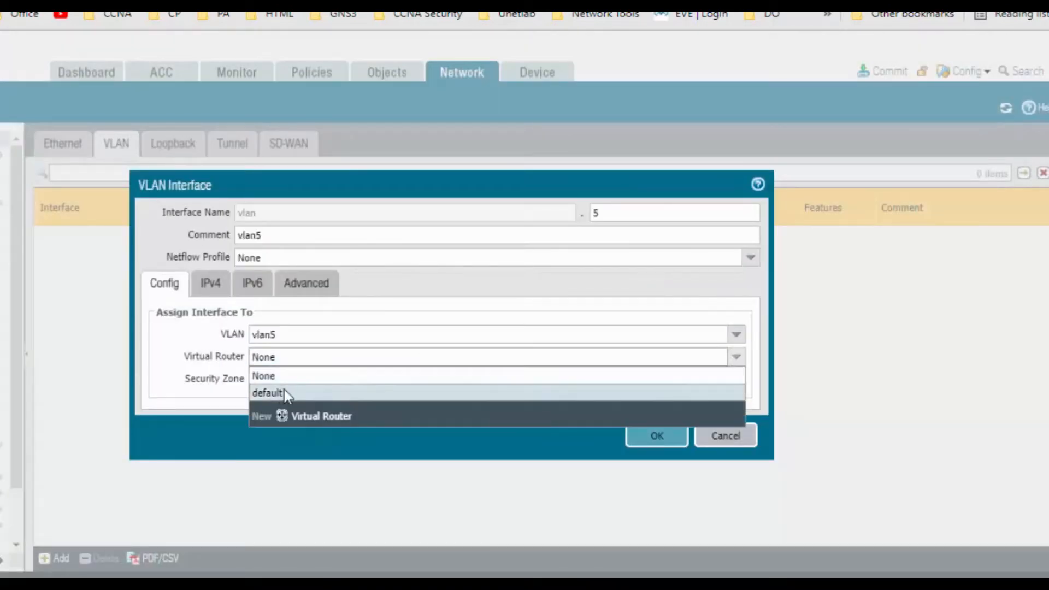
click(284, 392)
click(736, 381)
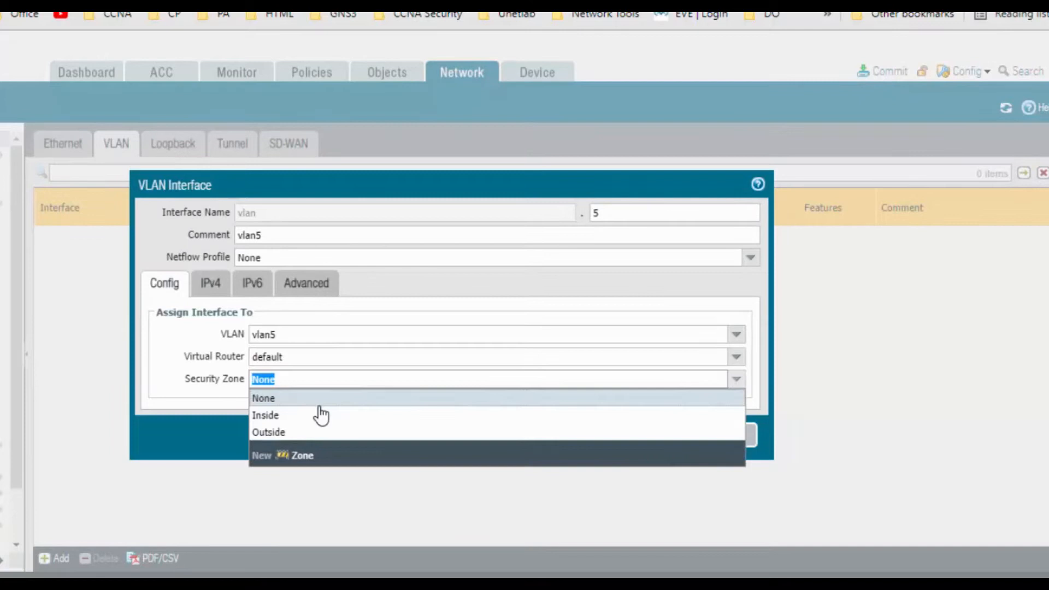
click(288, 426)
Step: Add the static IPv4 address 5.5.5.5/24 to VLAN interface 5, apply the Ping management profile and save the interface
click(217, 290)
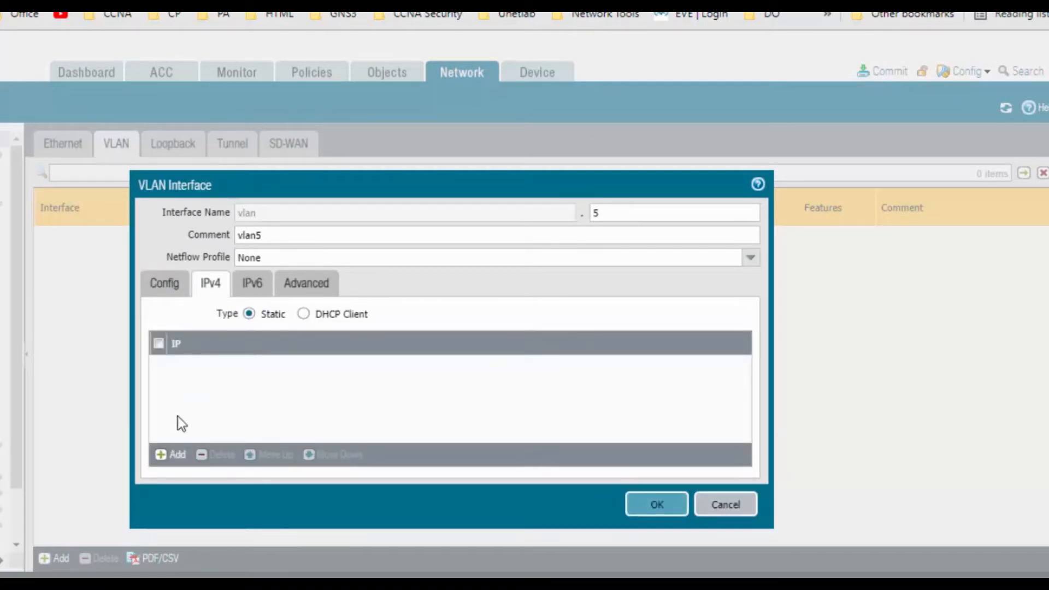
click(170, 455)
text(5)
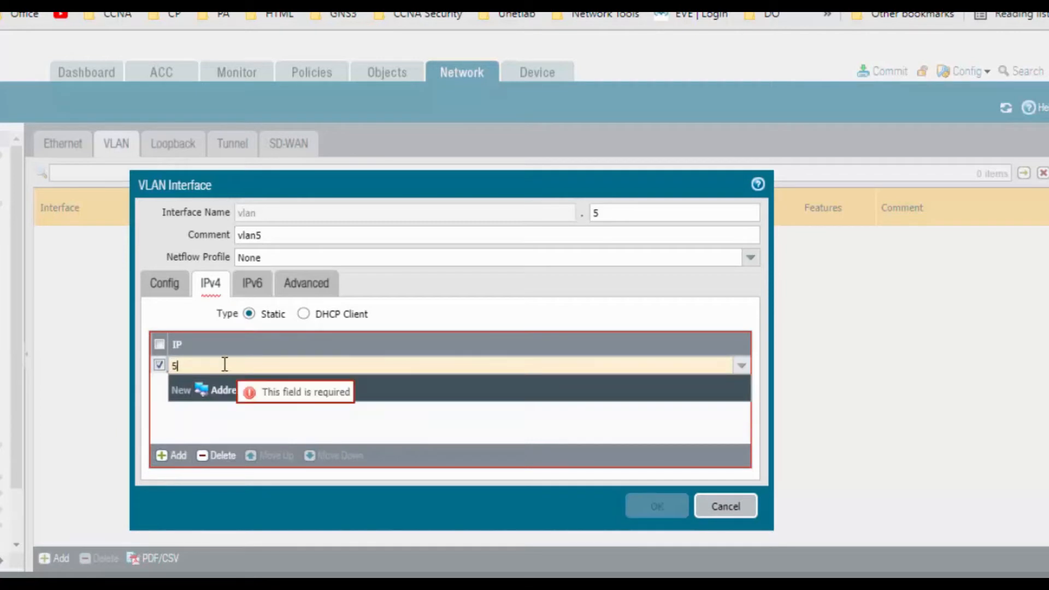
text(.5.5.5/24)
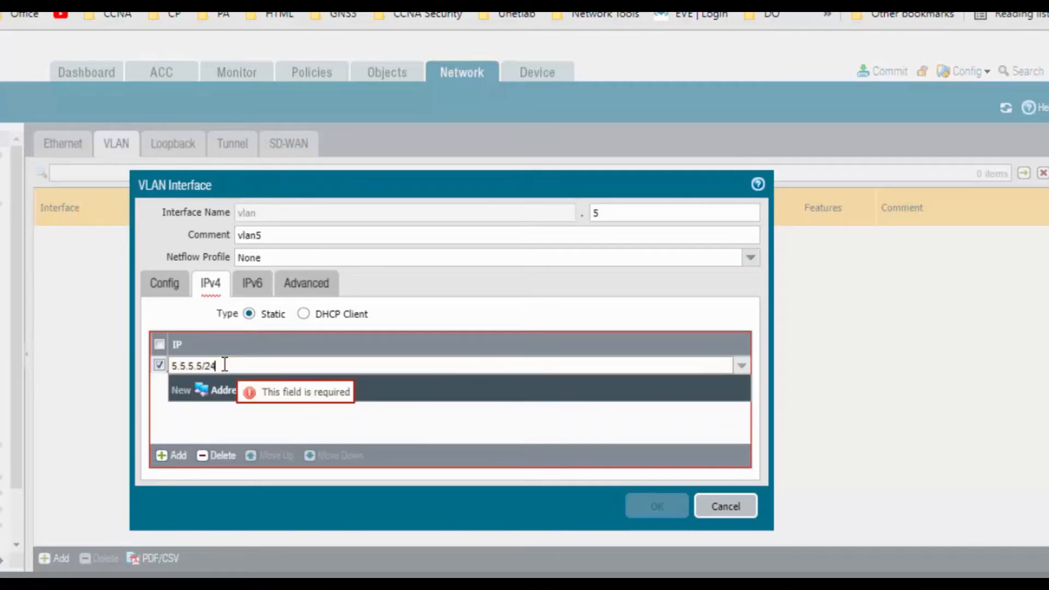
click(304, 284)
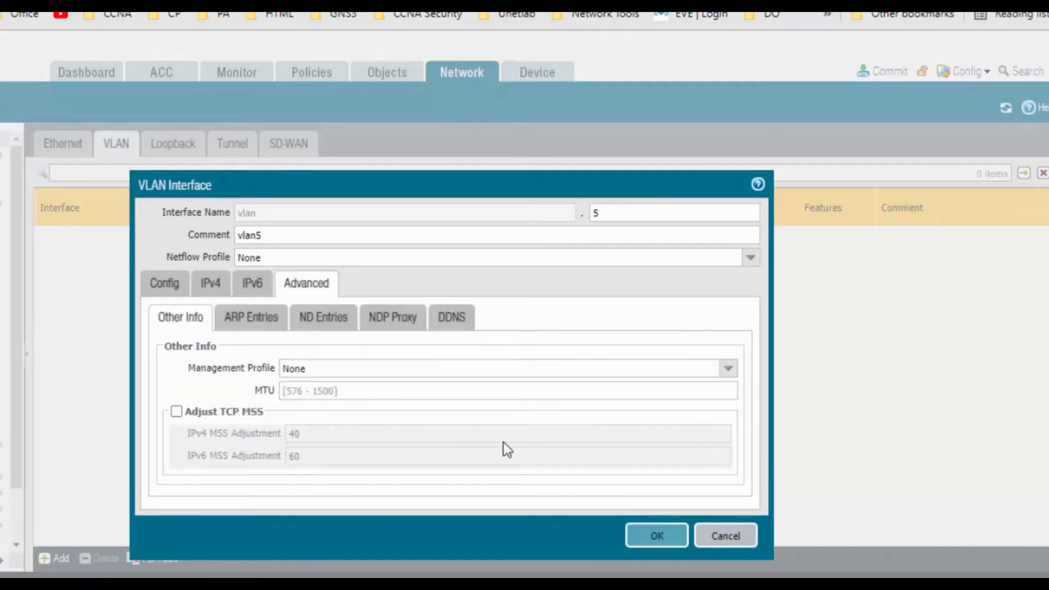
click(728, 368)
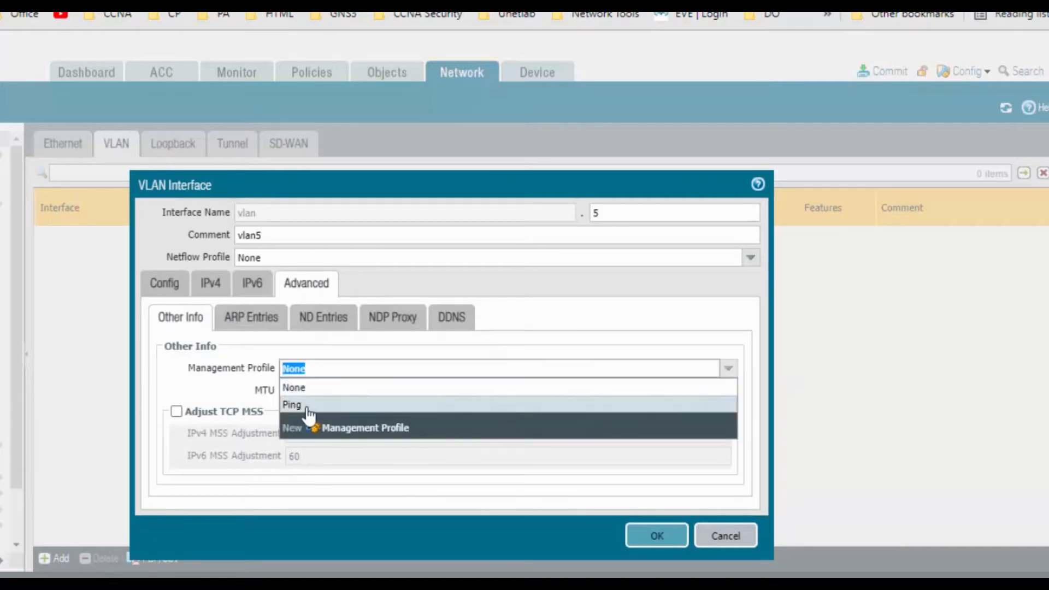
click(304, 403)
click(659, 538)
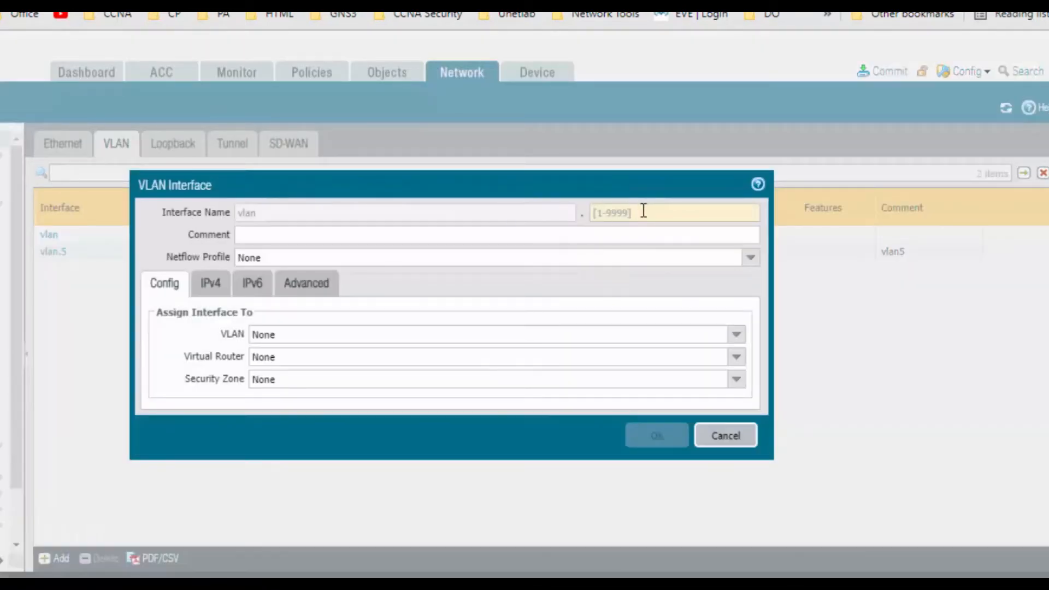
Step: Number the new VLAN interface 6 and give it the comment vlan6
click(646, 211)
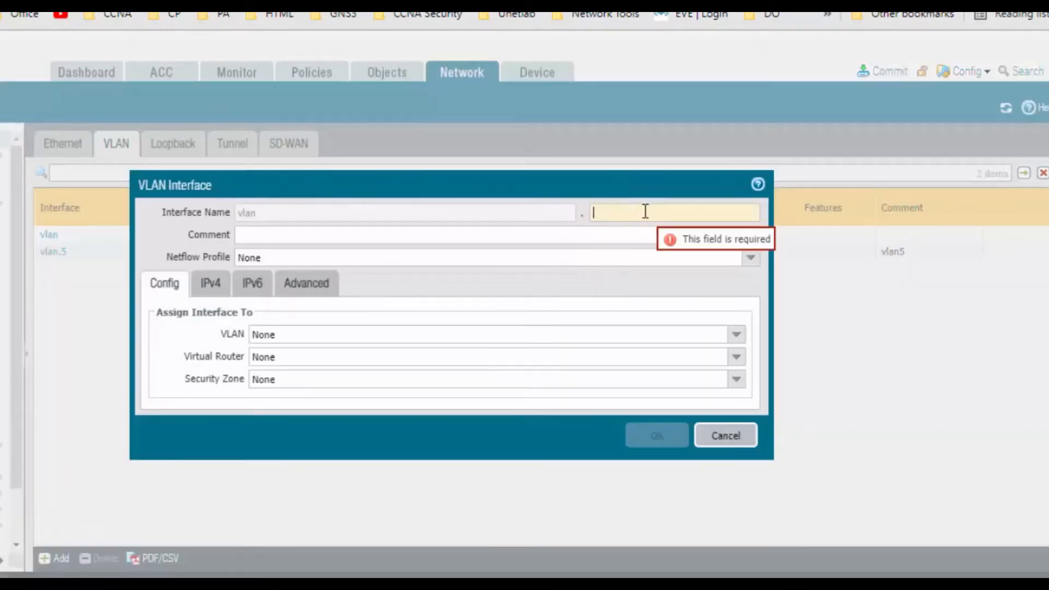
text(6)
click(441, 233)
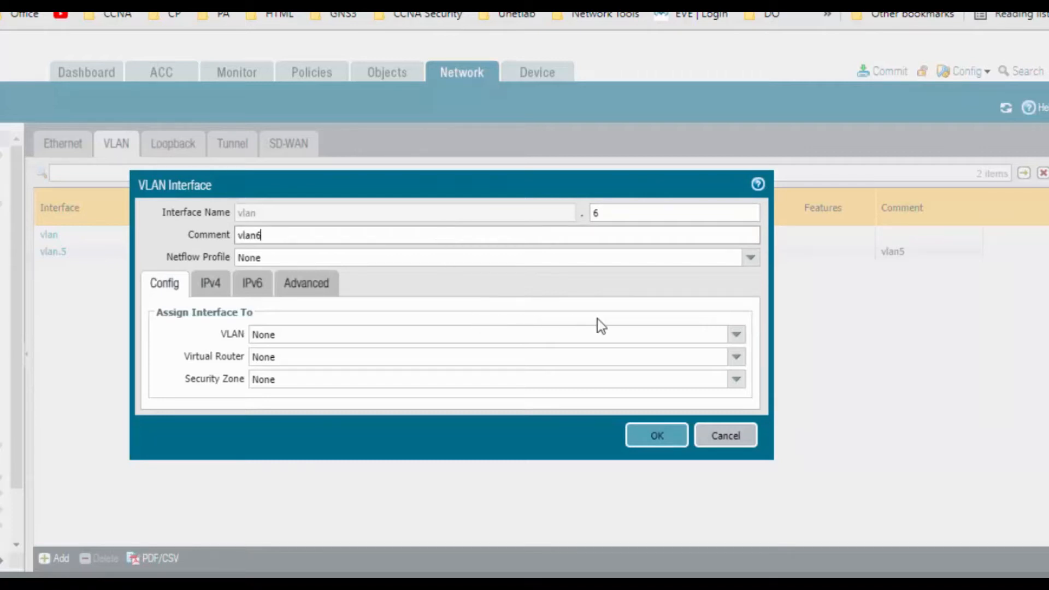
Step: Create a new VLAN named vlan6 and assign VLAN interface 6 to it
click(735, 335)
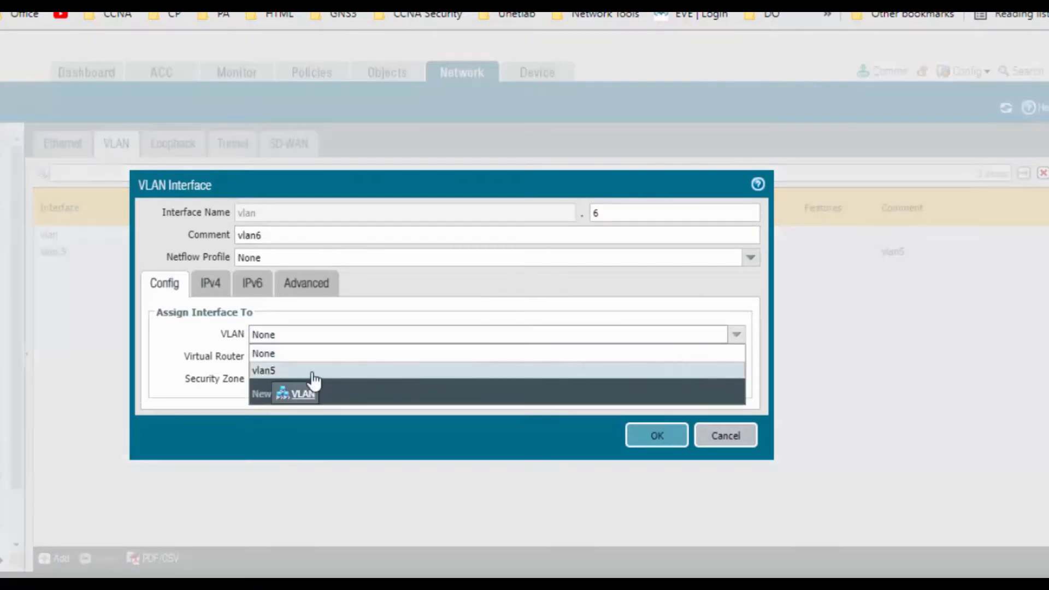
click(298, 393)
click(369, 225)
text(van)
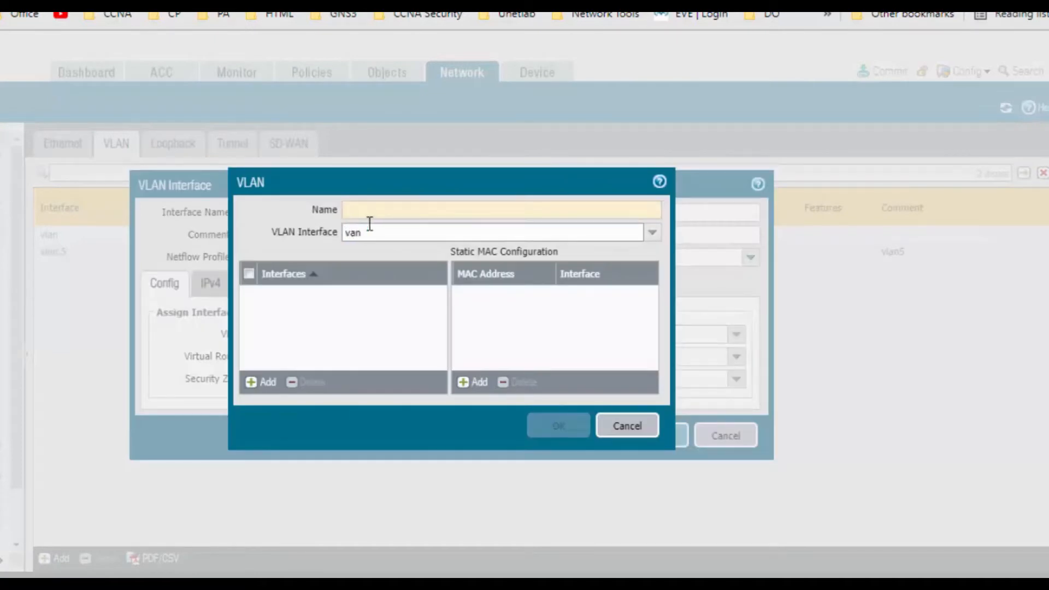
click(370, 219)
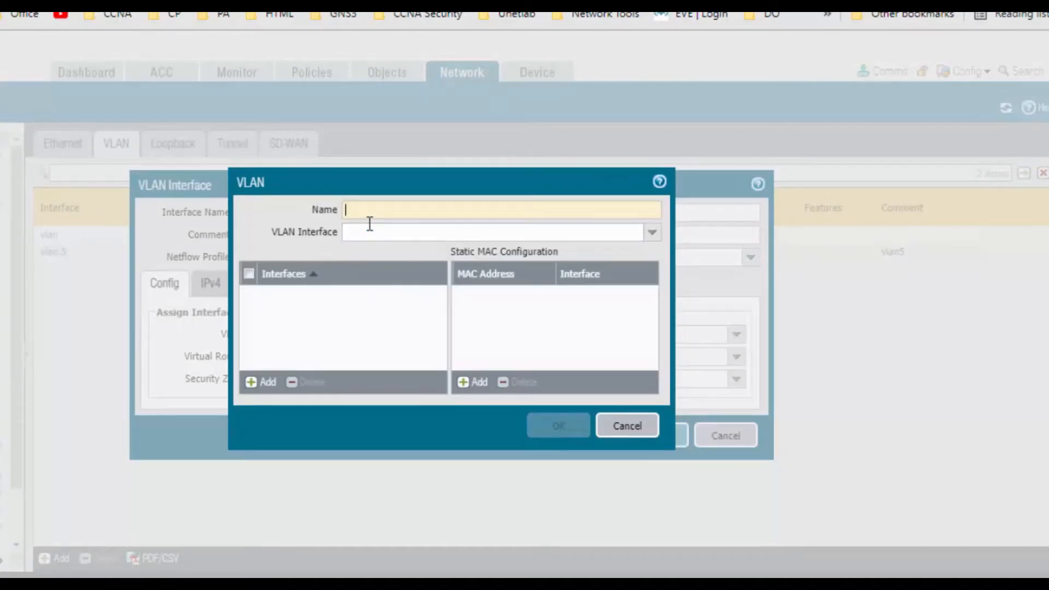
text(vlan6)
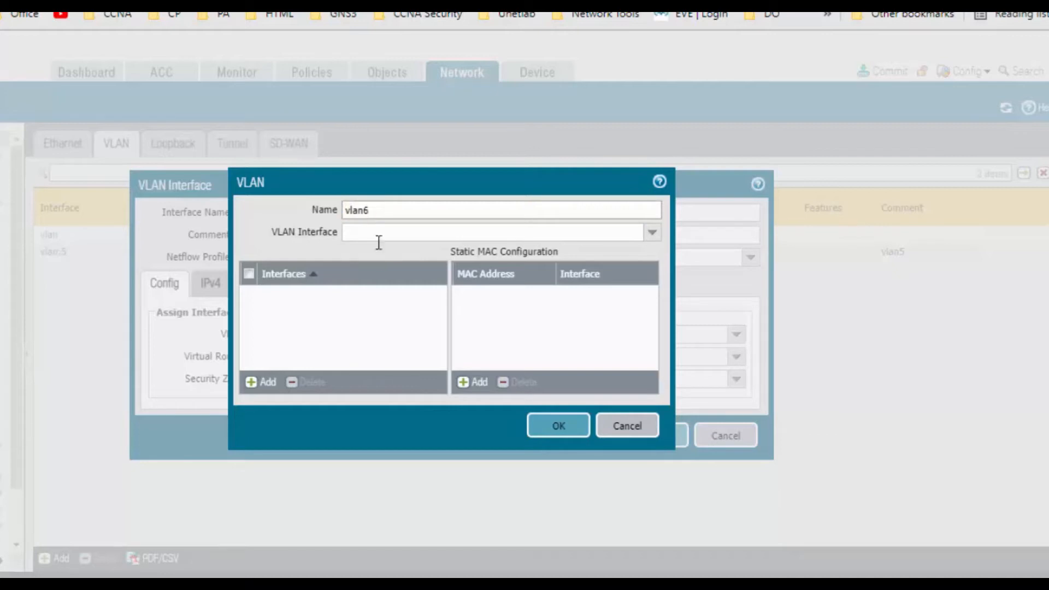
click(566, 423)
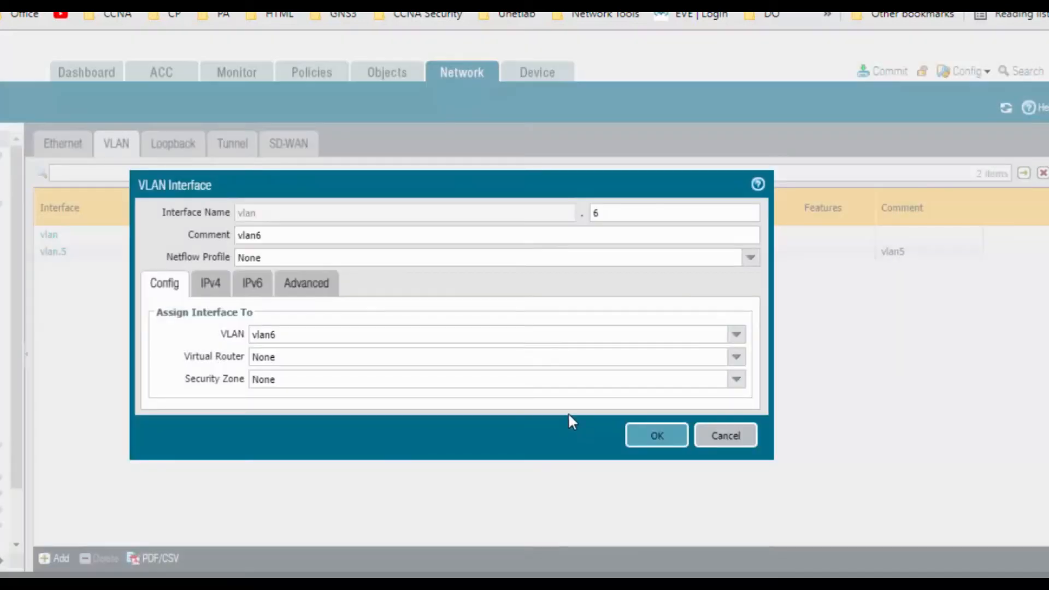
Step: Assign VLAN interface 6 to the default virtual router and the Inside security zone
click(735, 357)
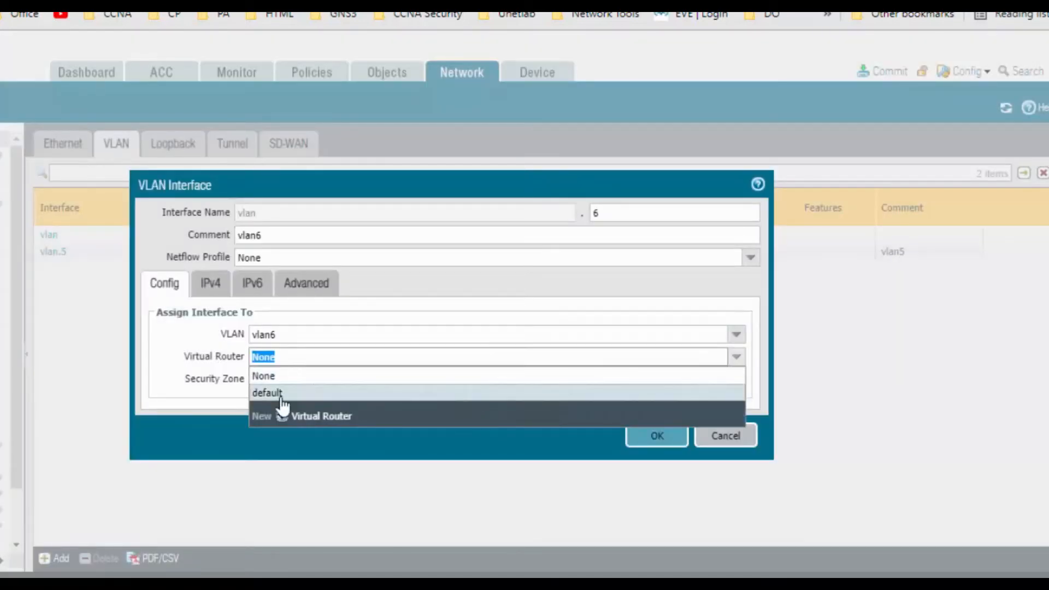
click(279, 392)
click(736, 381)
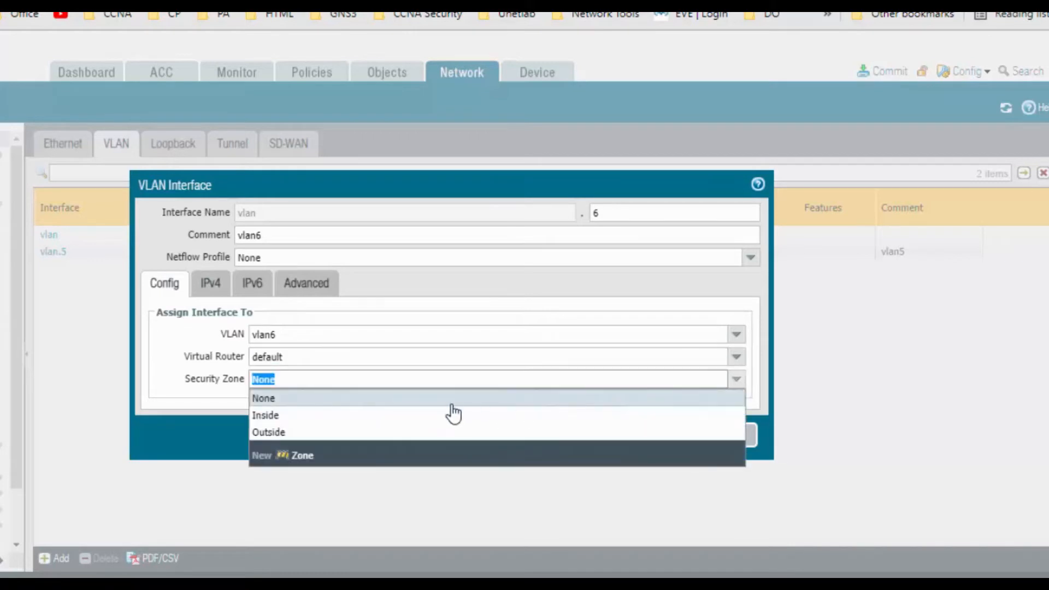
click(328, 416)
Step: Add the static IPv4 address 6.6.6.6/24 to VLAN interface 6, apply the Ping management profile and save the interface
click(212, 284)
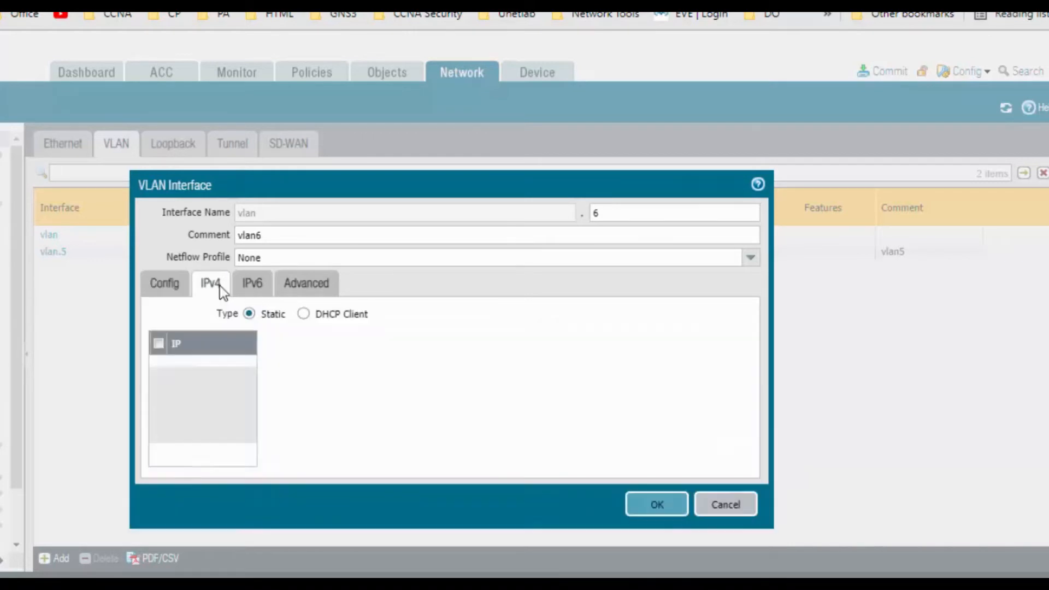
click(170, 456)
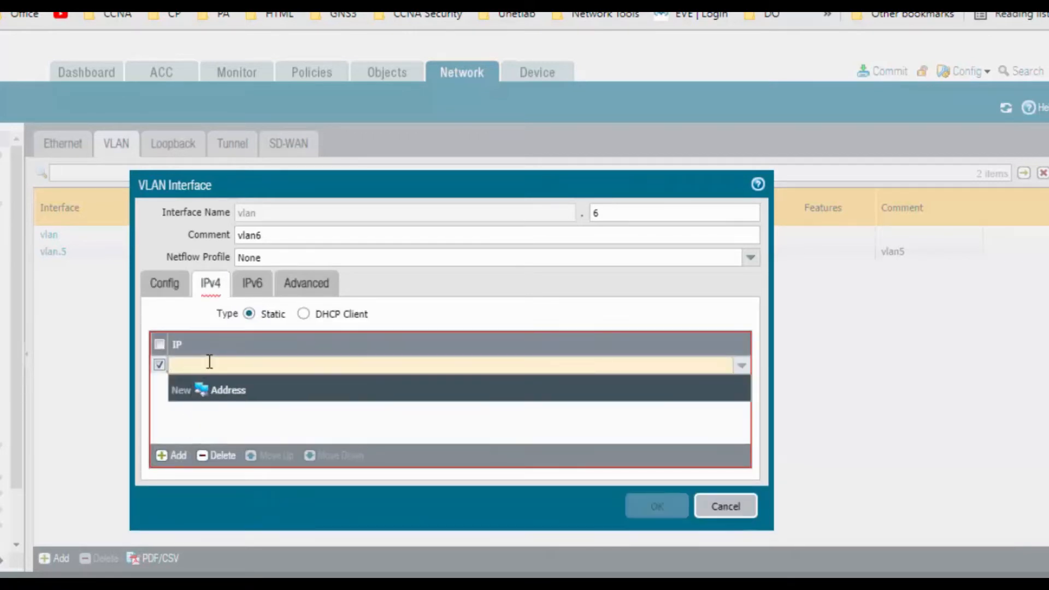
text(6.6.6.6/24)
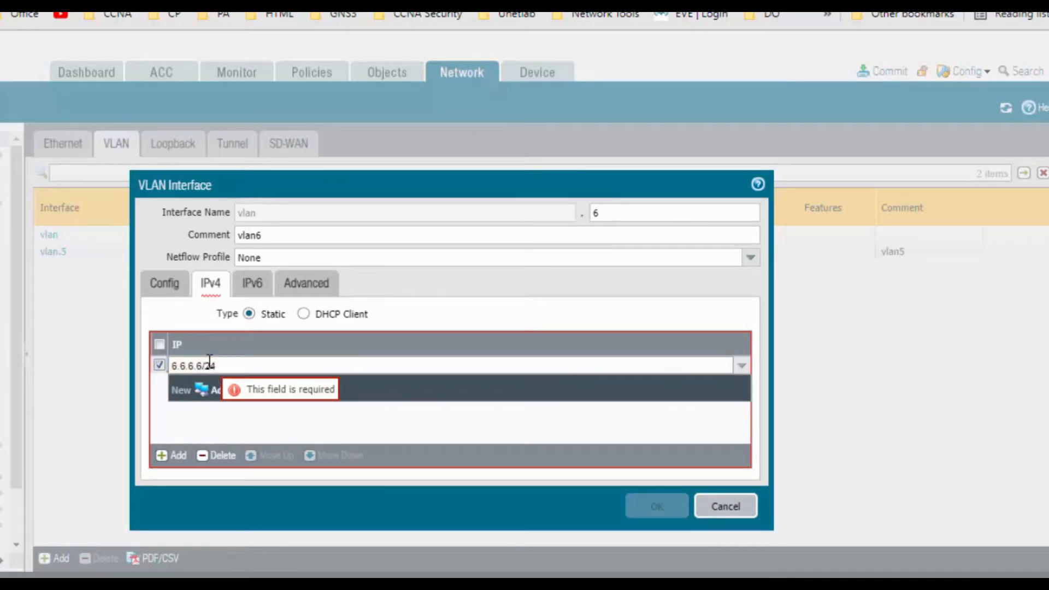
click(285, 293)
click(729, 375)
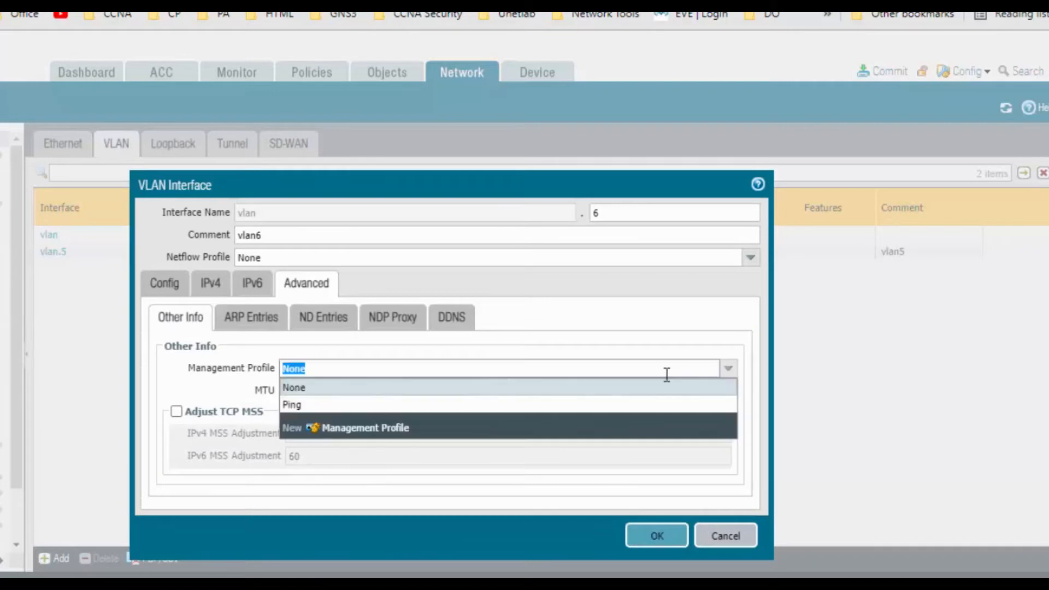
click(362, 405)
click(659, 538)
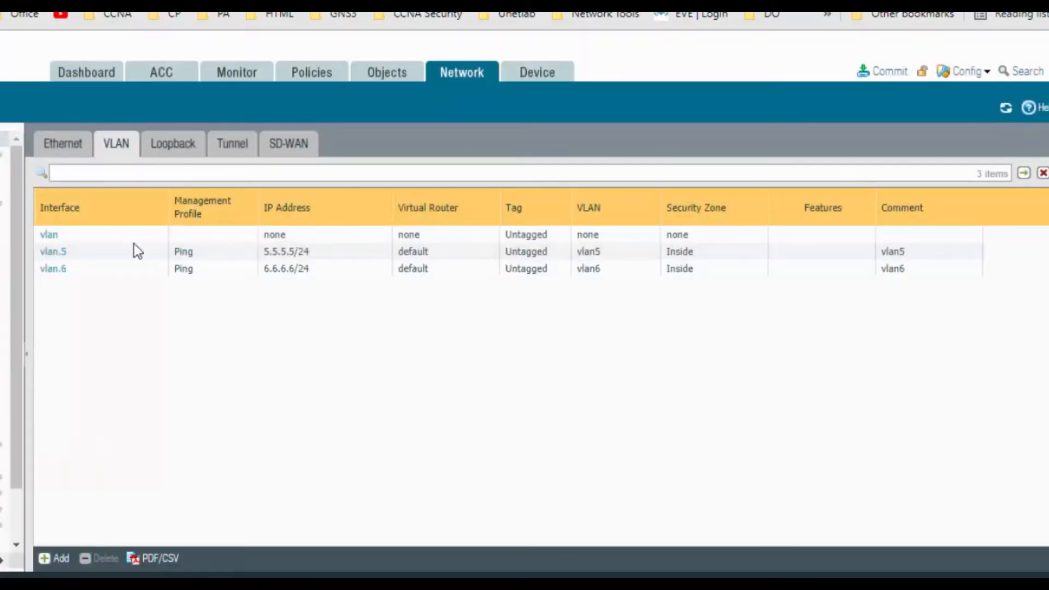
Step: Add another VLAN interface numbered 7 with the comment vlan7
click(56, 561)
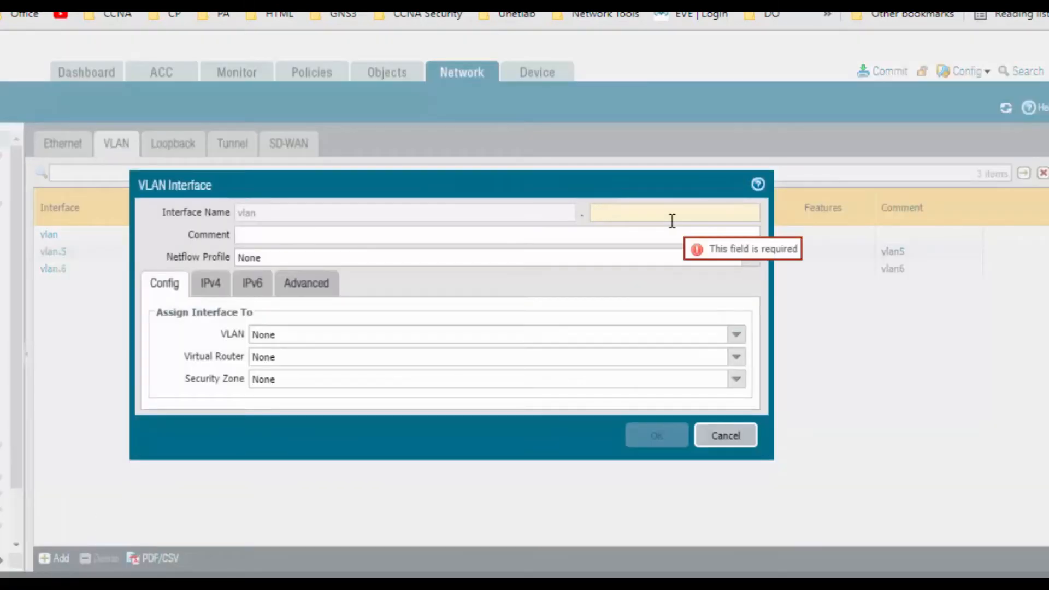
text(7)
key(Tab)
text(v)
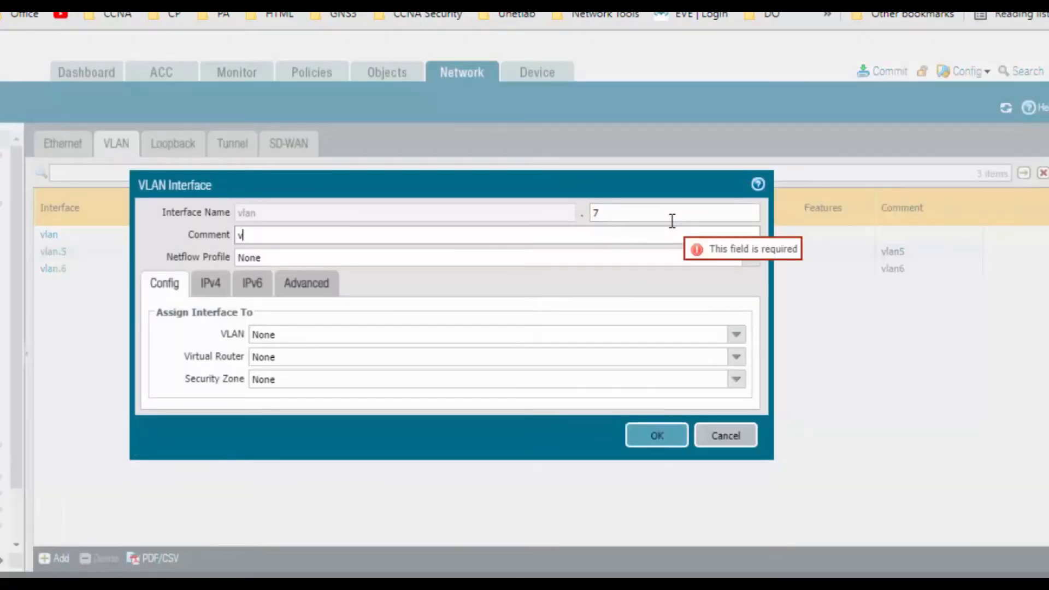
text(lan7)
Step: Create a new VLAN named vlan7 and assign VLAN interface 7 to it
click(737, 336)
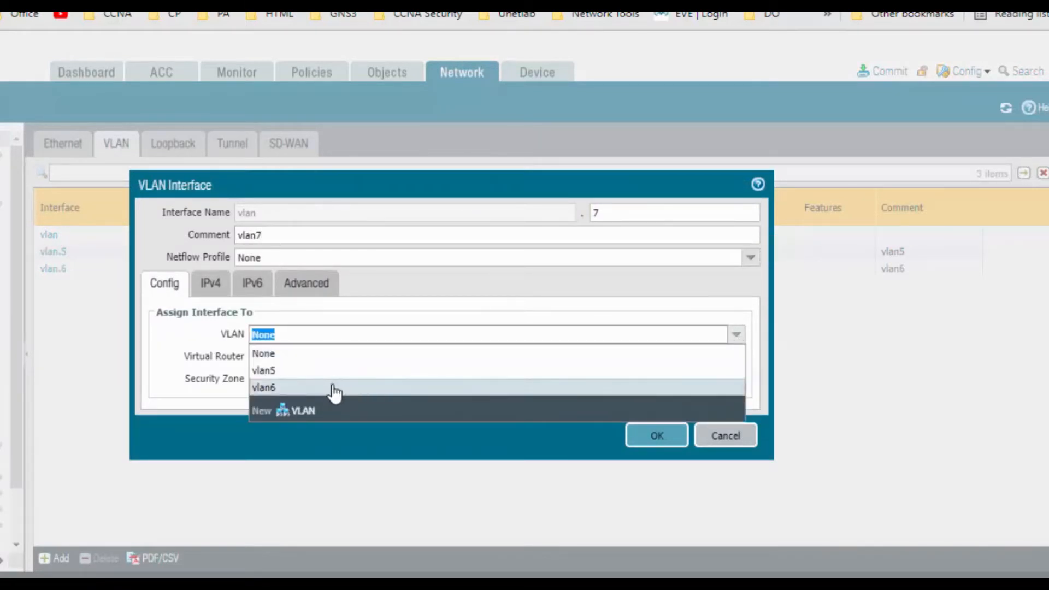
click(302, 411)
text(vlan7)
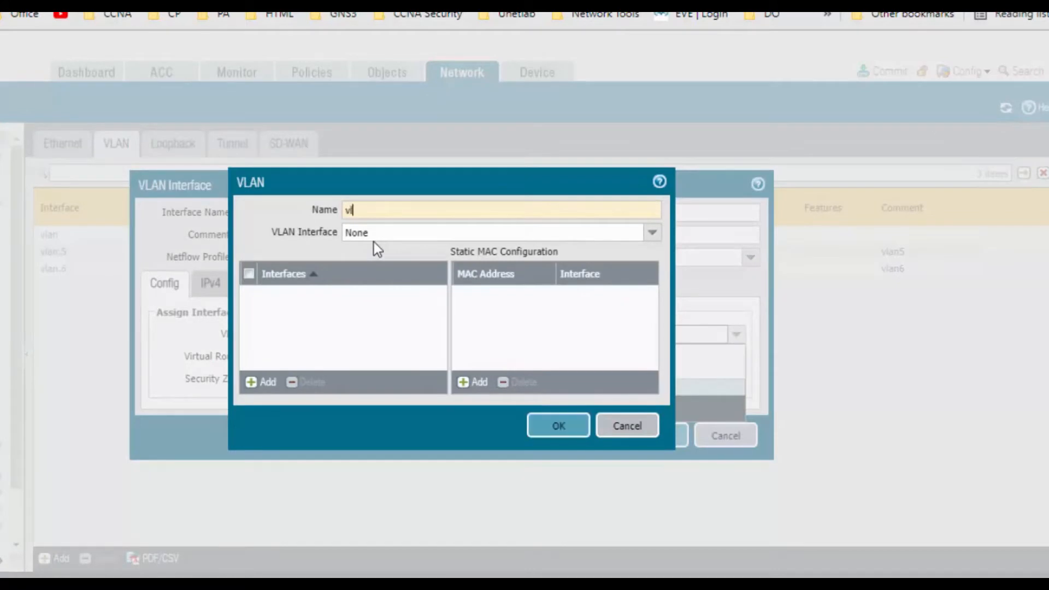
click(558, 426)
Step: Assign VLAN interface 7 to the default virtual router and the Outside security zone
click(737, 358)
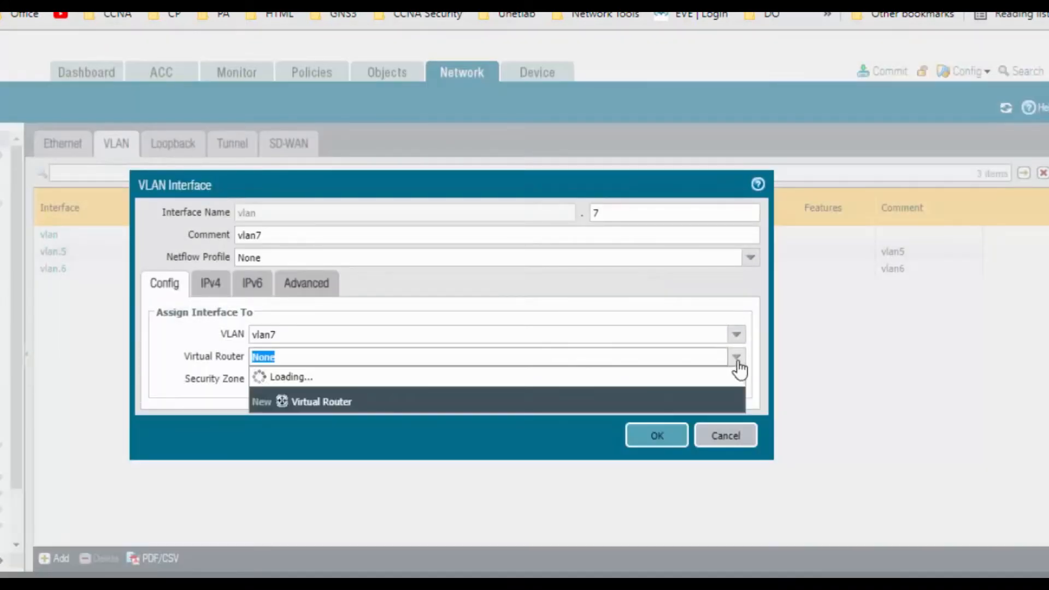
click(304, 398)
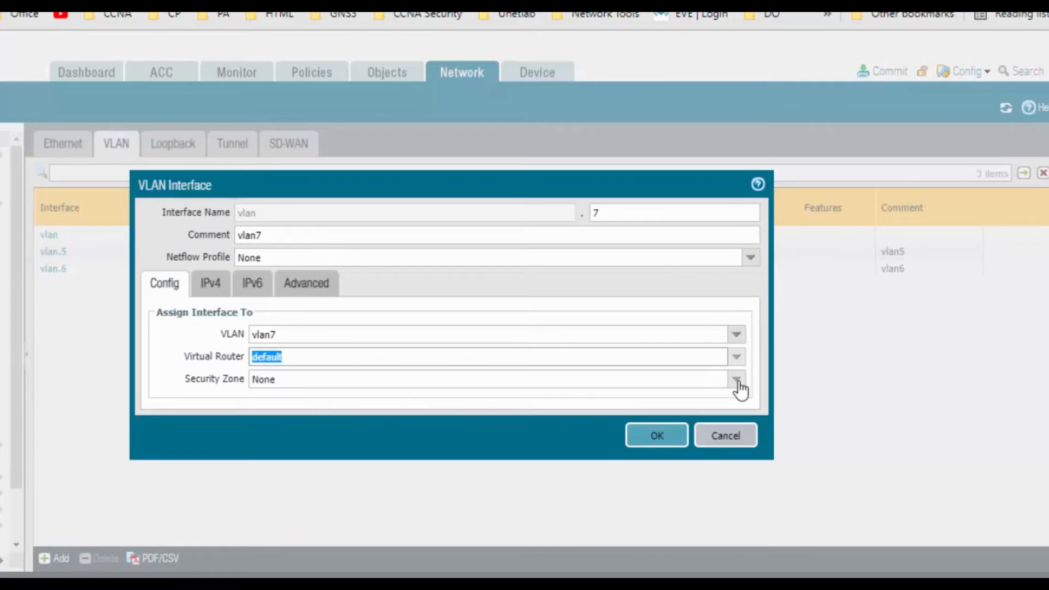
click(737, 380)
click(262, 433)
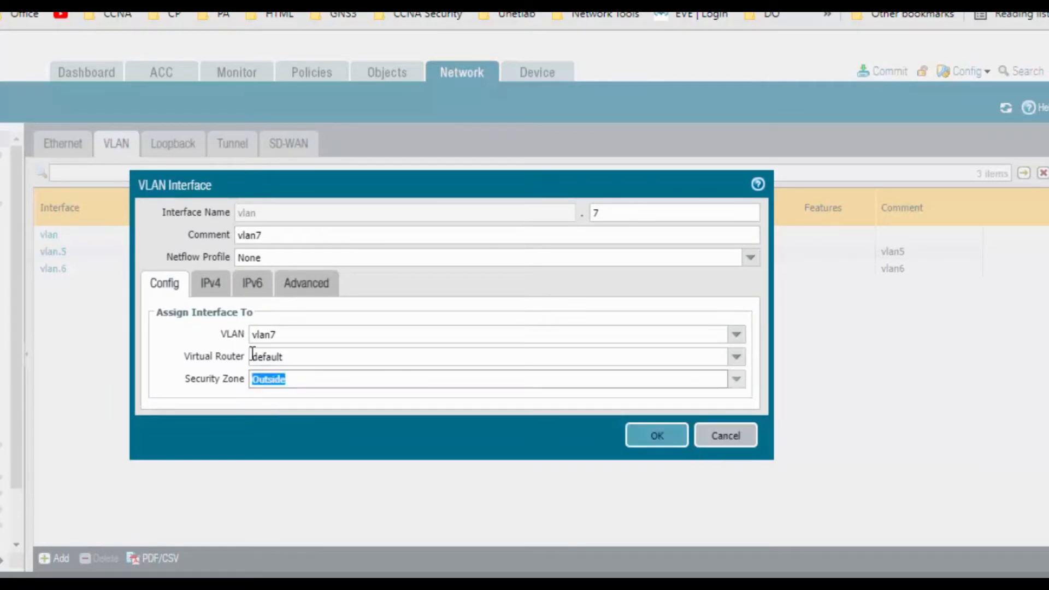
Step: Add the static IPv4 address 7.7.7.7/24 to VLAN interface 7, apply the Ping management profile and save the interface
click(211, 283)
click(161, 462)
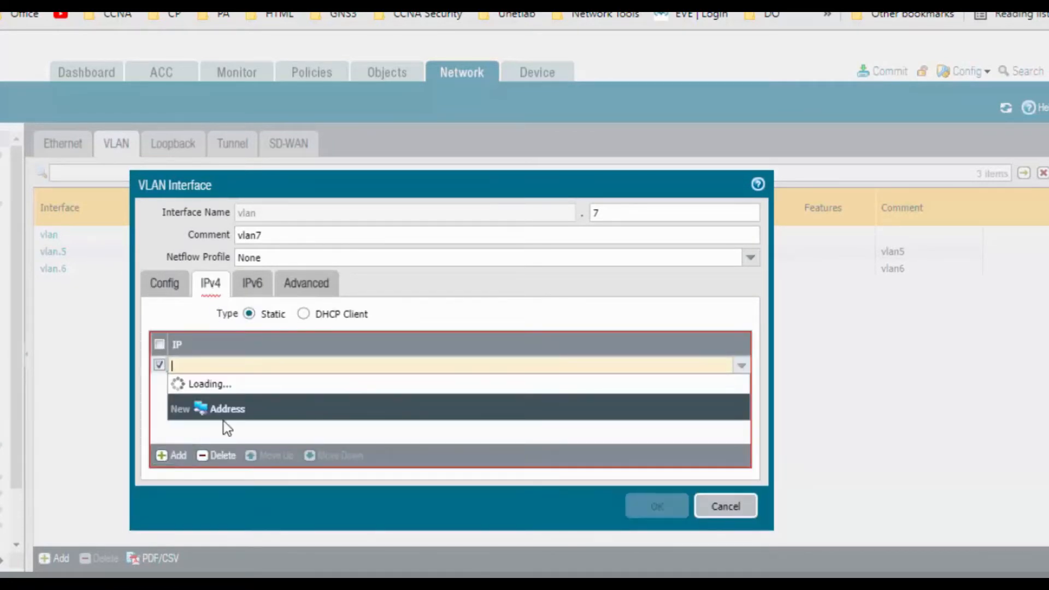
text(7.7.7.7/24)
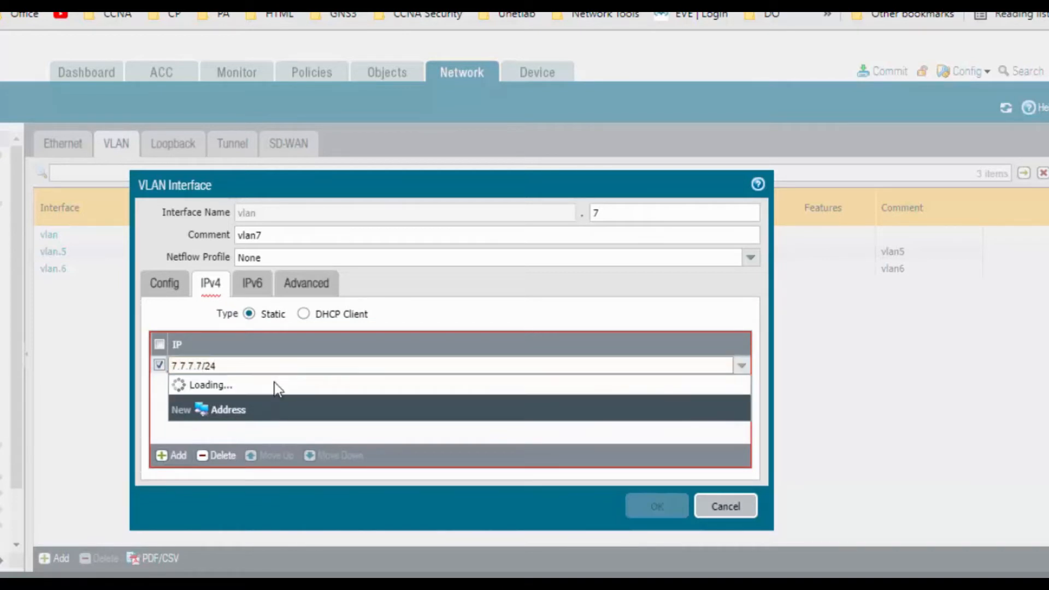
click(271, 418)
click(291, 288)
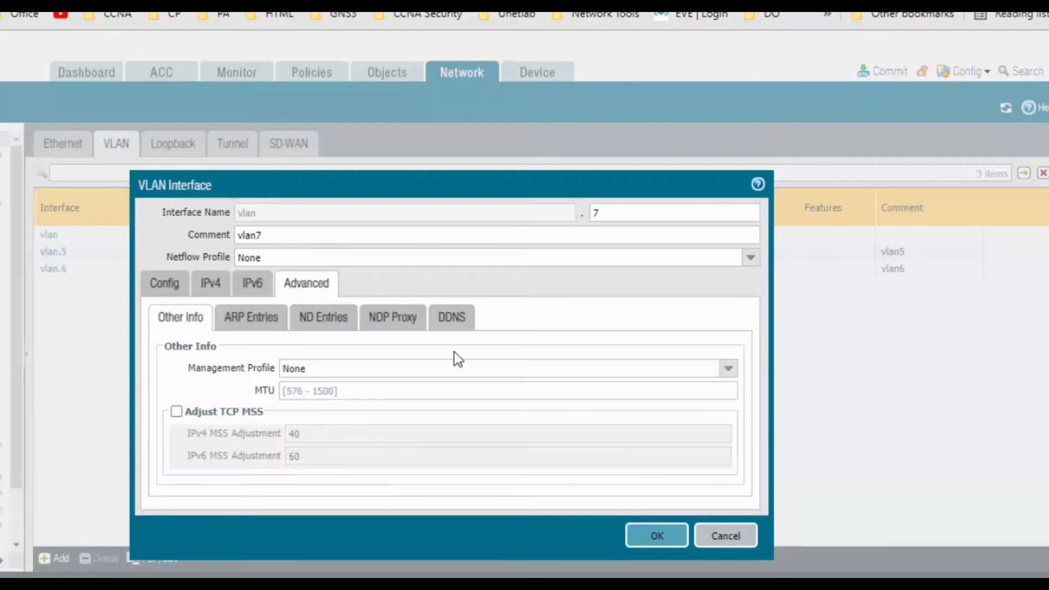
click(730, 369)
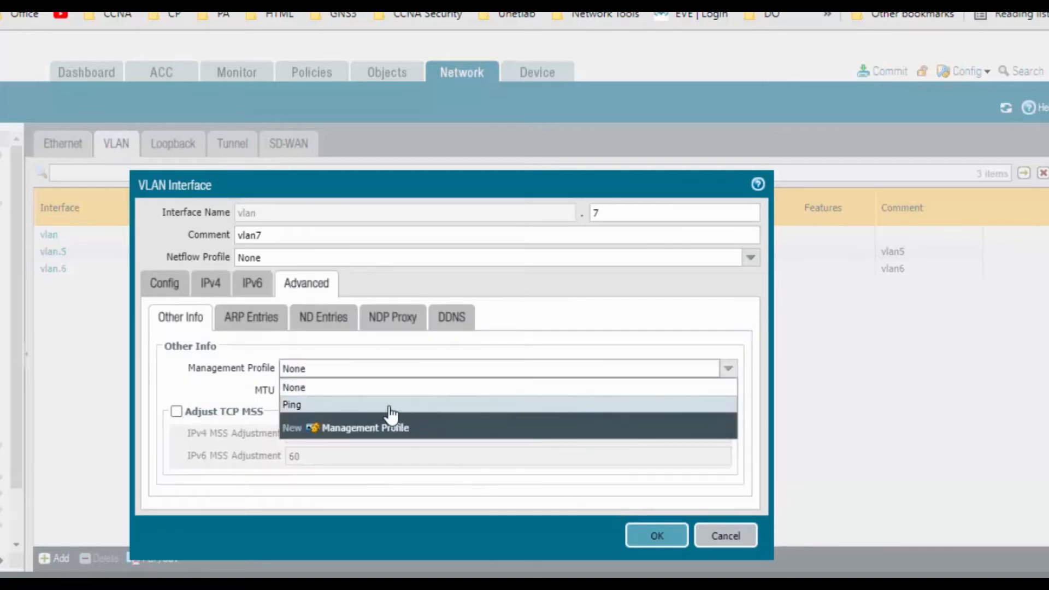
click(389, 405)
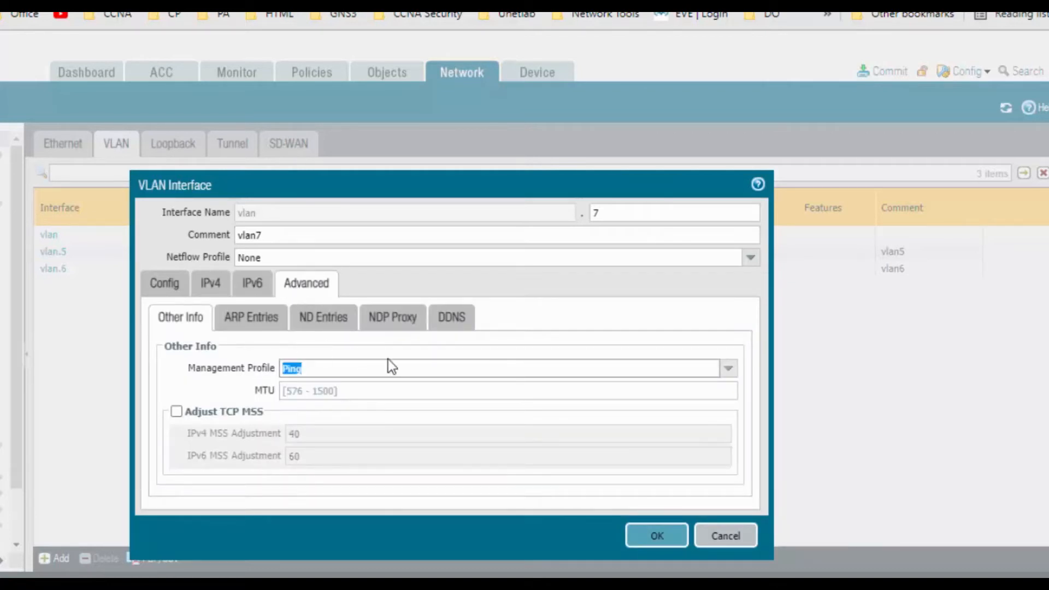
click(656, 535)
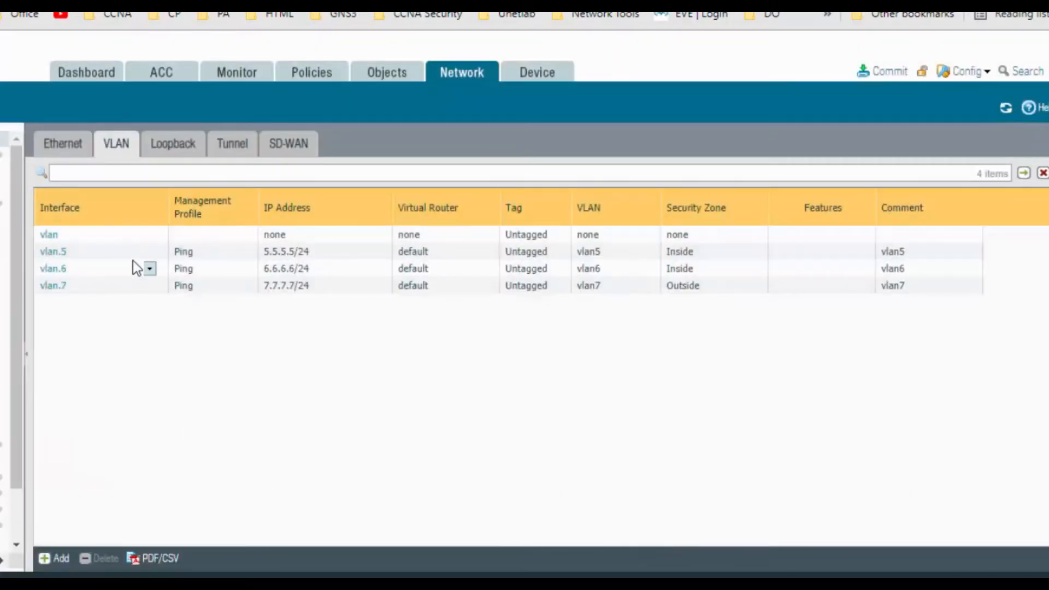
Step: Review the Ethernet and VLAN interface lists, and commit the firewall configuration
click(68, 145)
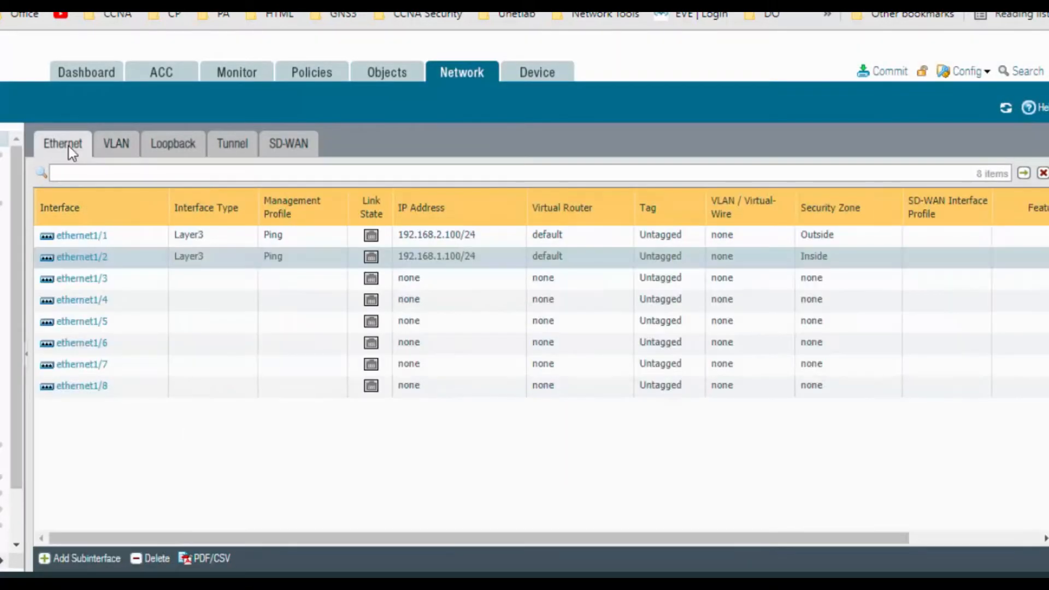
click(113, 143)
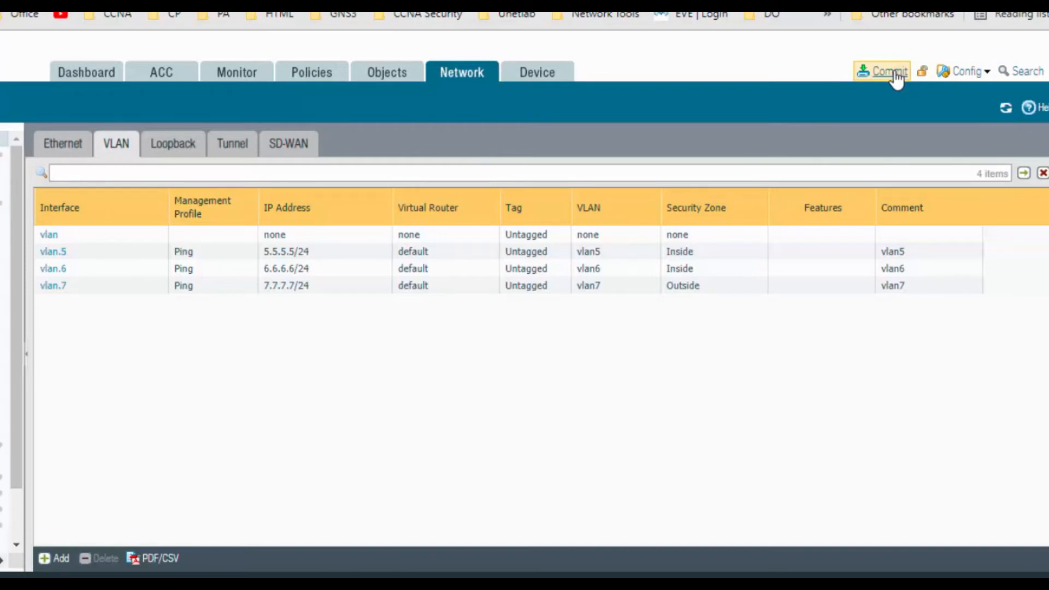
click(896, 80)
click(623, 520)
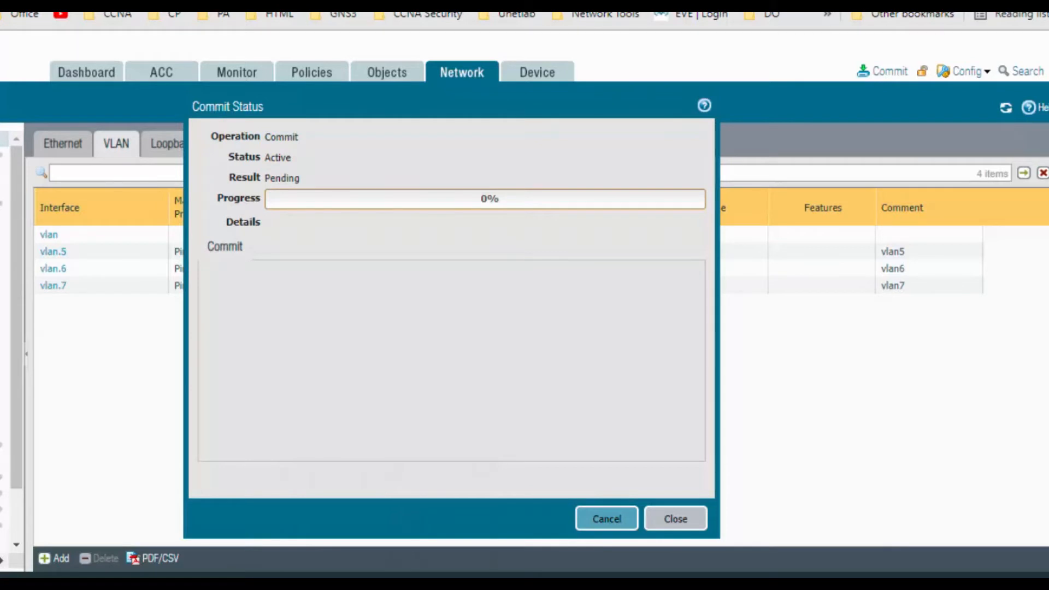
Step: Switch to the R1 console in SecureCRT, clear the screen and enable RIP version 2 with router rip and ver 2
click(355, 585)
click(347, 159)
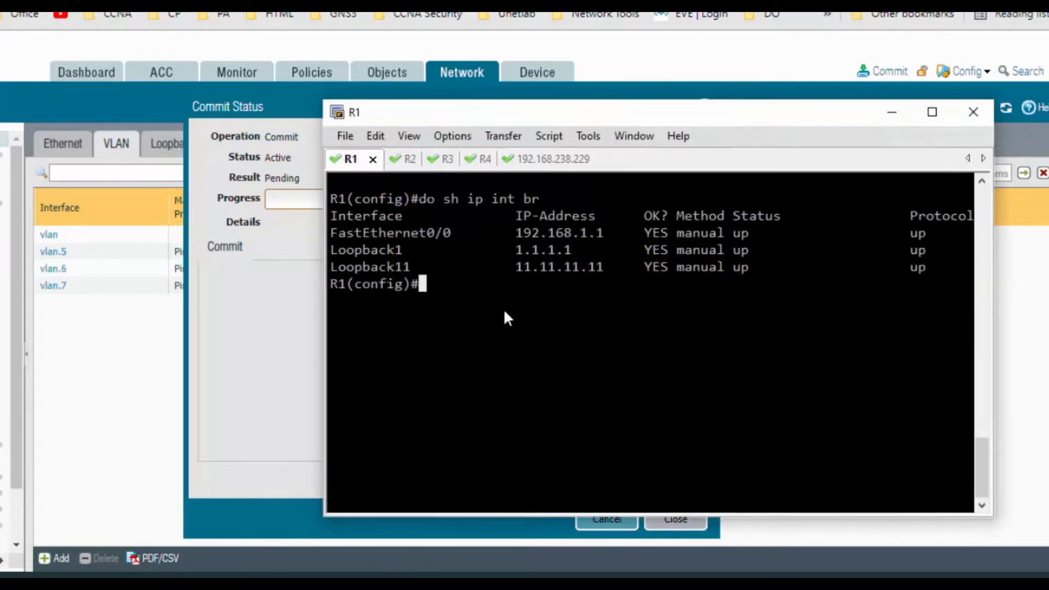
key(ctrl+l)
key(Return)
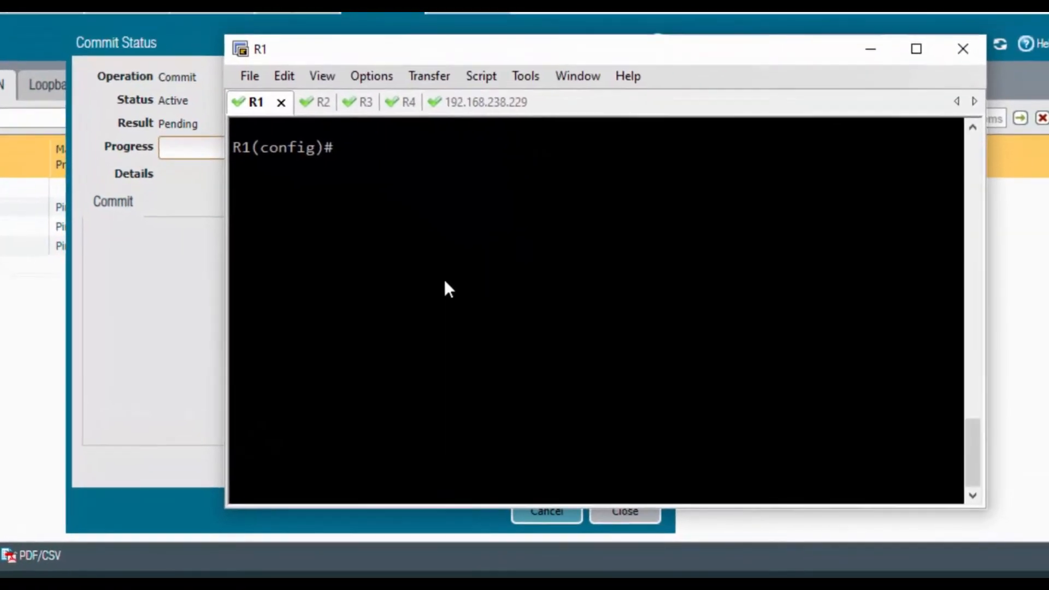
text(roue)
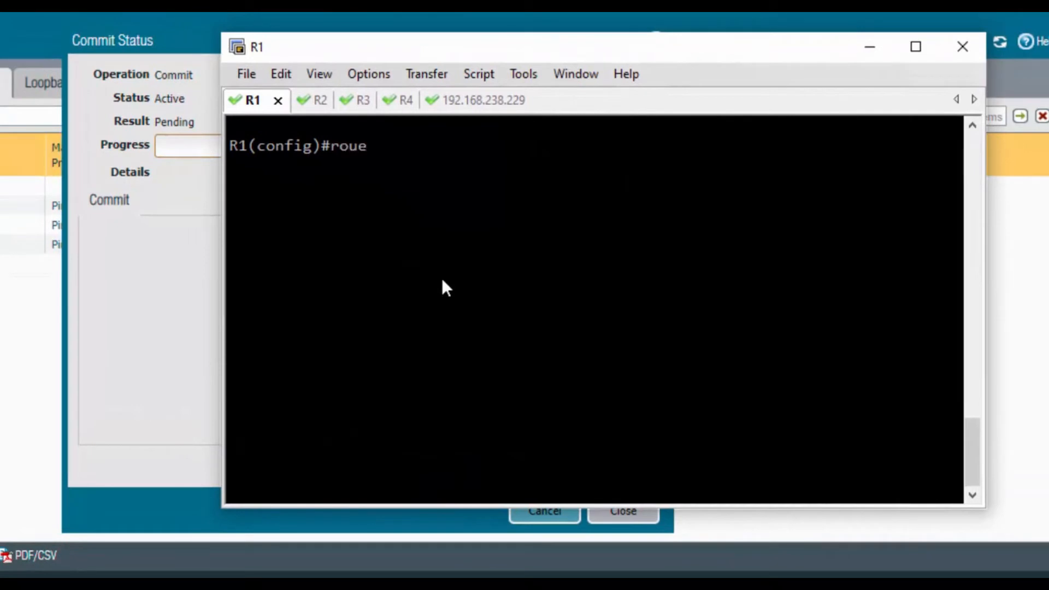
key(BackSpace)
key(BackSpace)
key(BackSpace)
text(router rip)
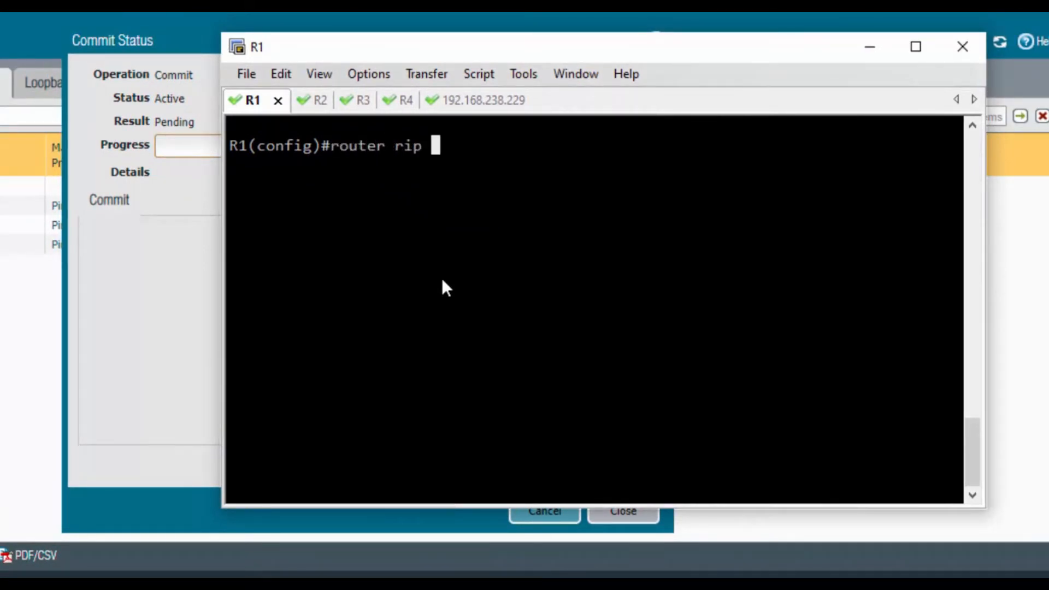
key(Return)
text(ve)
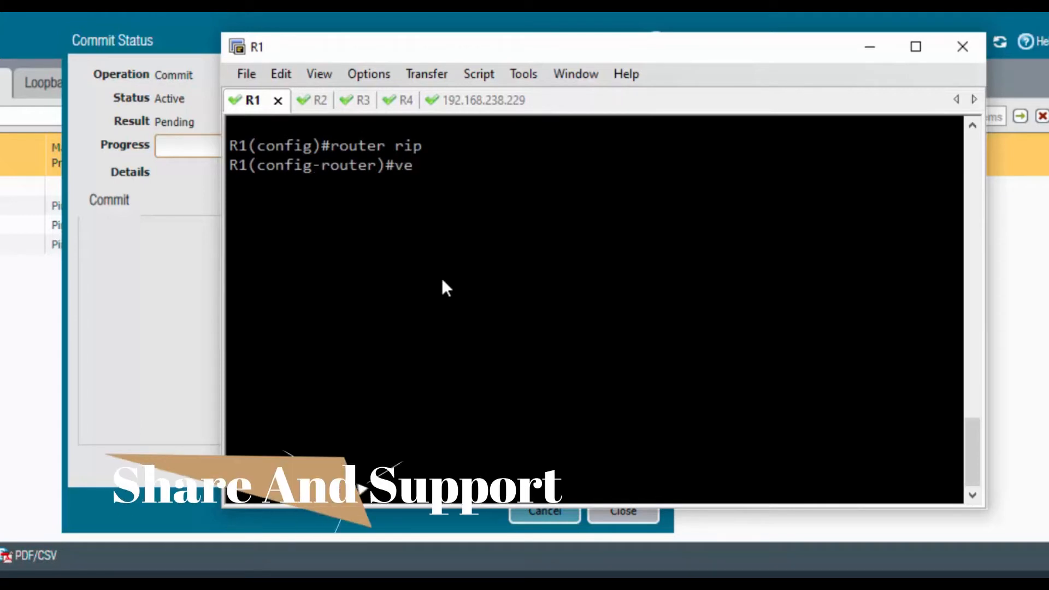
text(r 2)
key(Return)
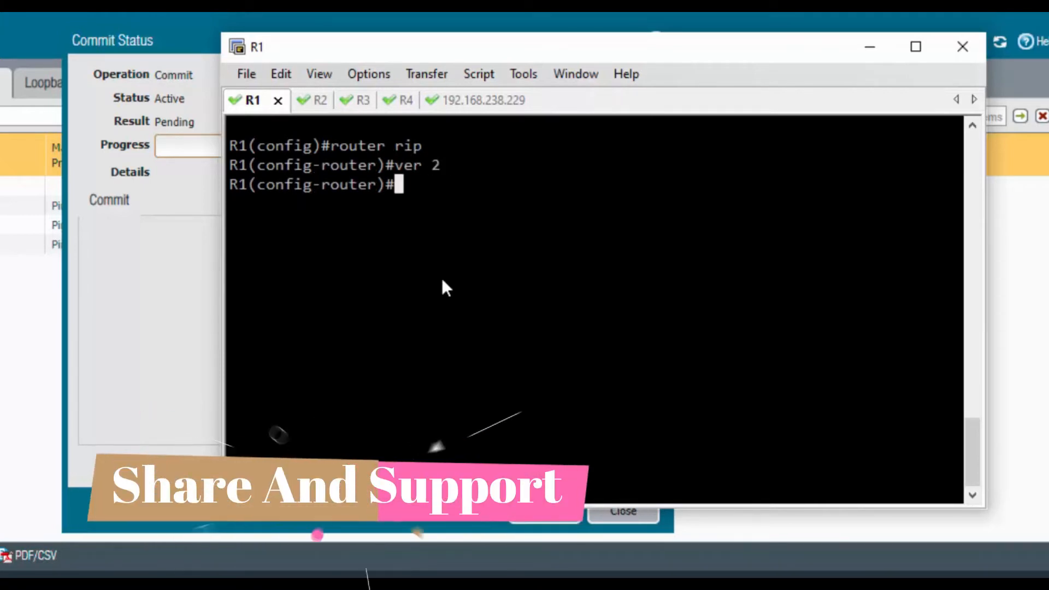
Step: Advertise the network 192.168.1.0 in R1's RIP process
text(net)
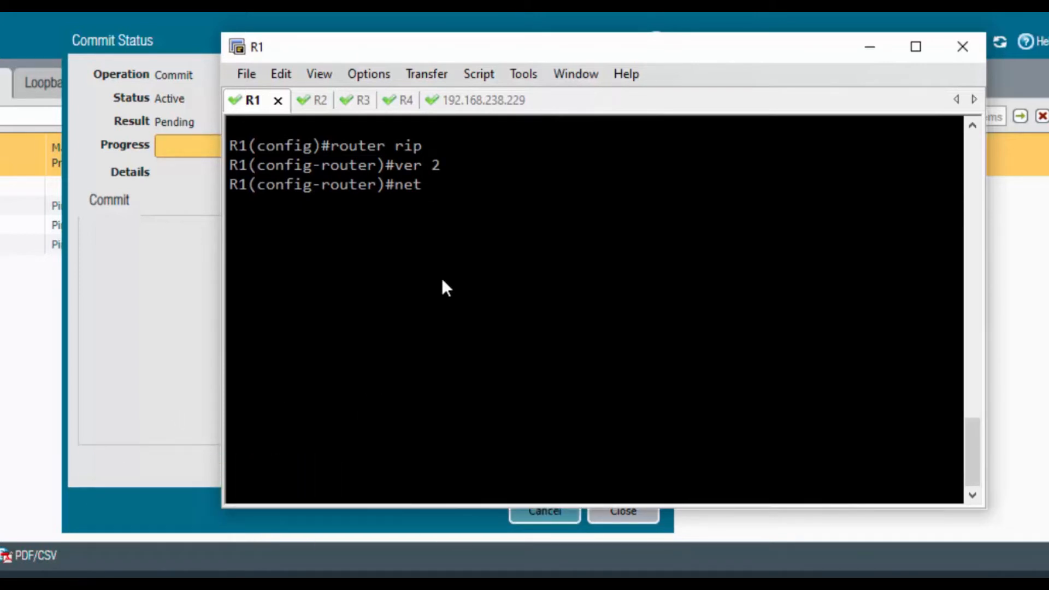
text( 0.0.0.0)
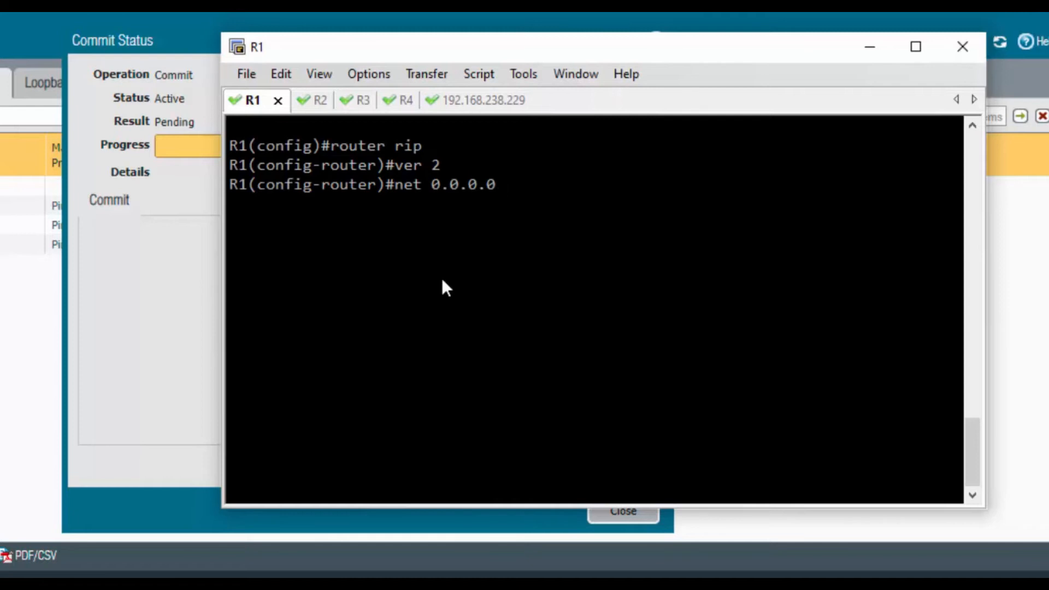
key(BackSpace)
key(BackSpace)
key(BackSpace)
key(BackSpace)
key(BackSpace)
key(BackSpace)
key(BackSpace)
text(192.)
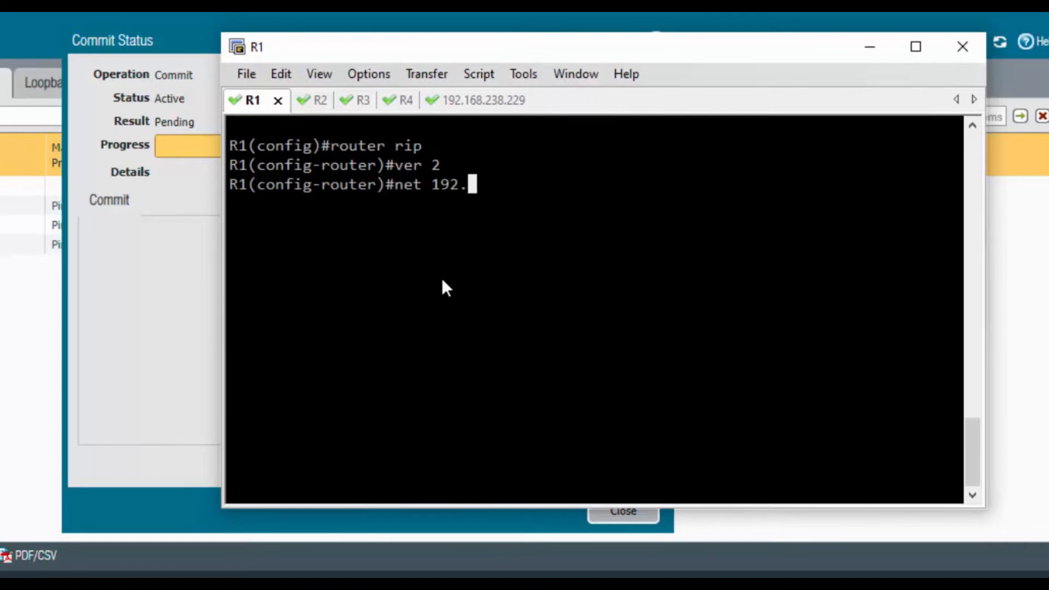
text(168.1.0)
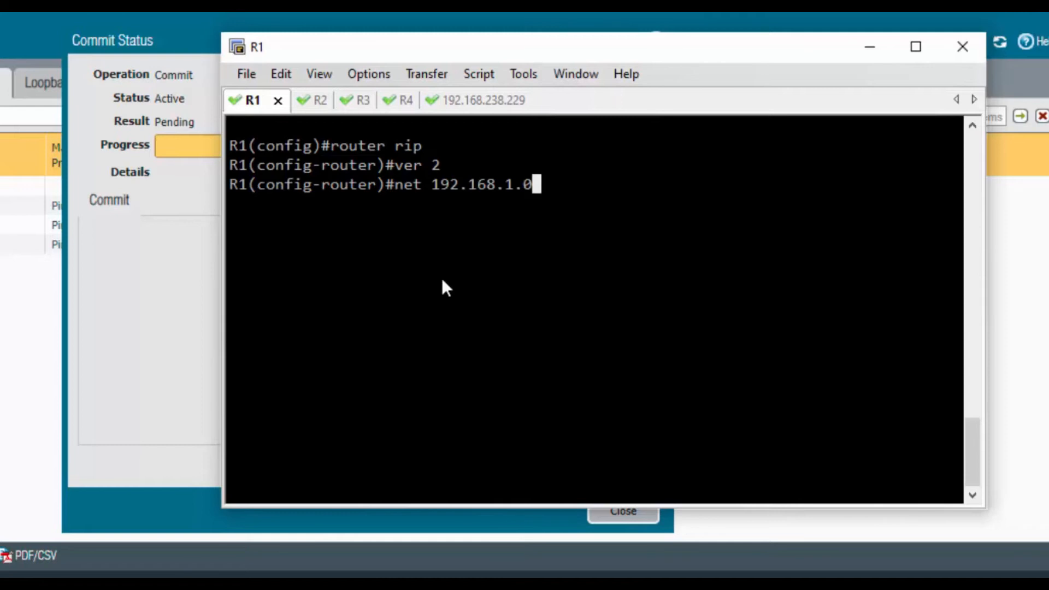
key(Return)
Step: Add the loopback networks 1.1.1.0 and 11.11.11.0 to R1's RIP process
text(net)
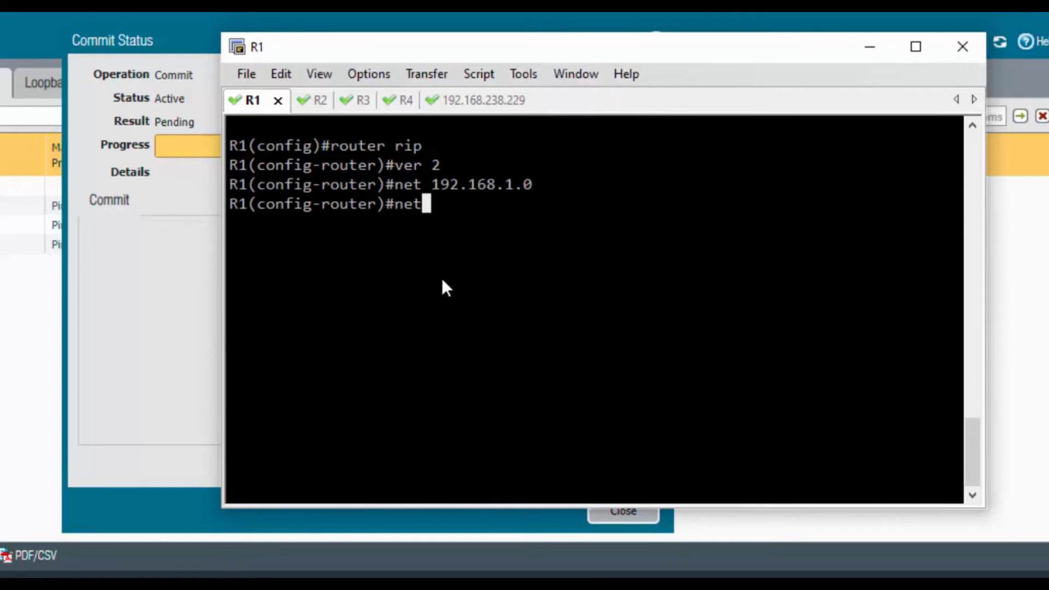
text( 1.1.1.0)
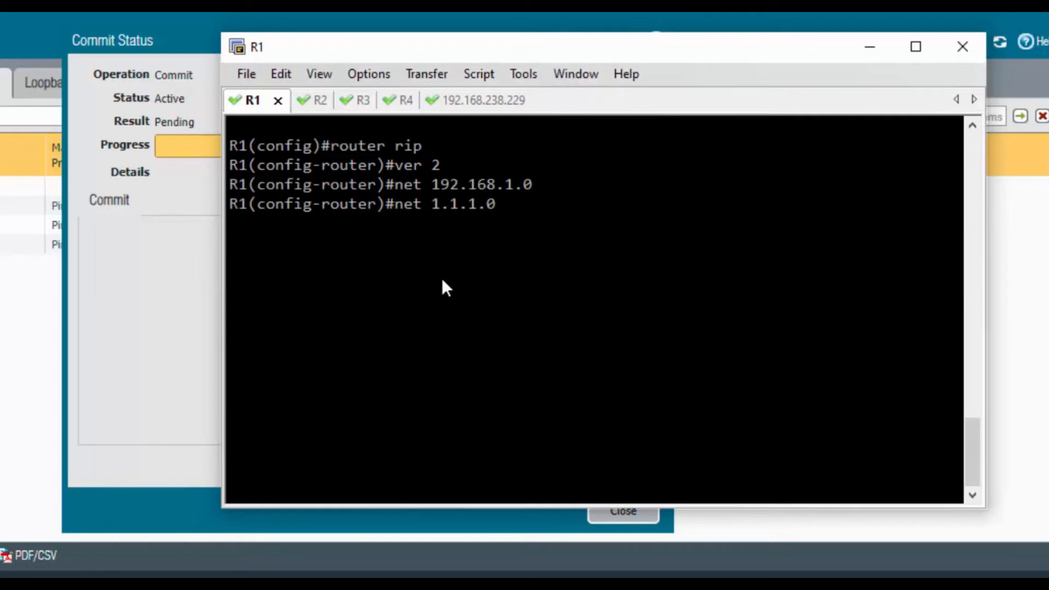
key(Return)
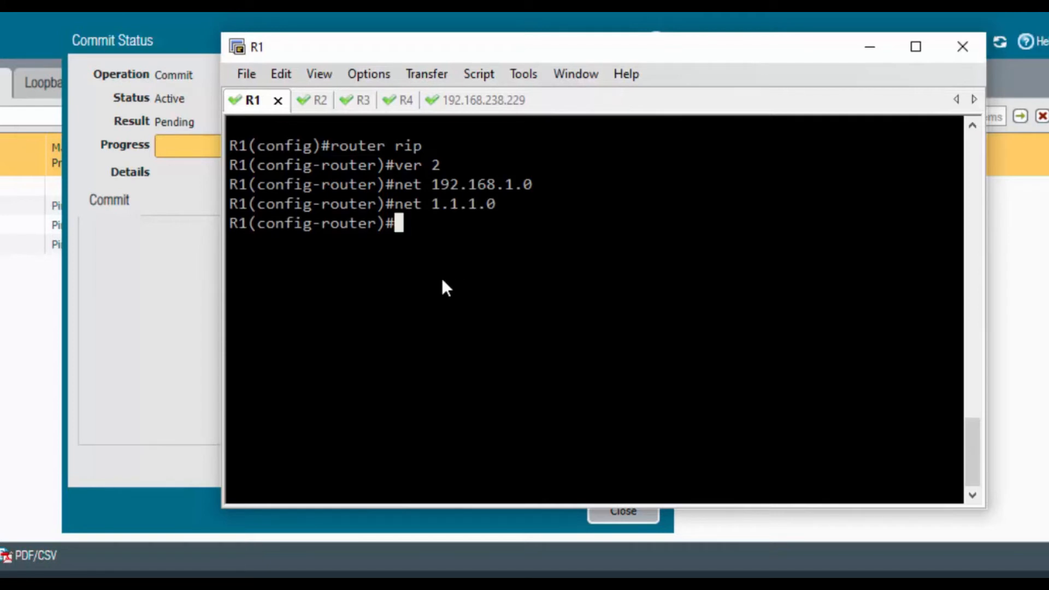
text(net)
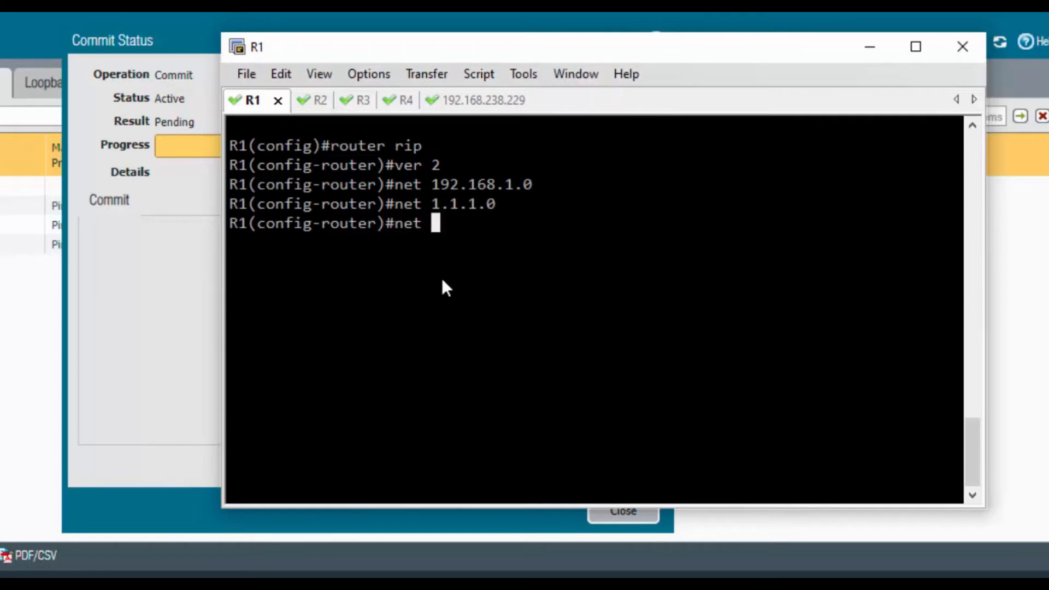
text( 11.11)
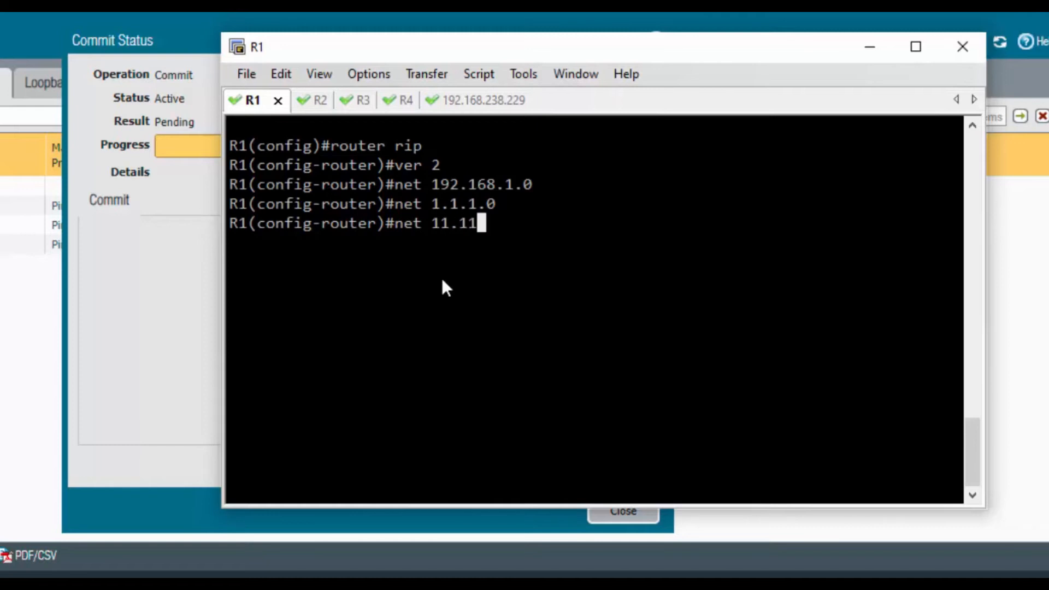
text(.11.0)
key(Return)
Step: Exit RIP router configuration and global configuration mode on R1
text(exit)
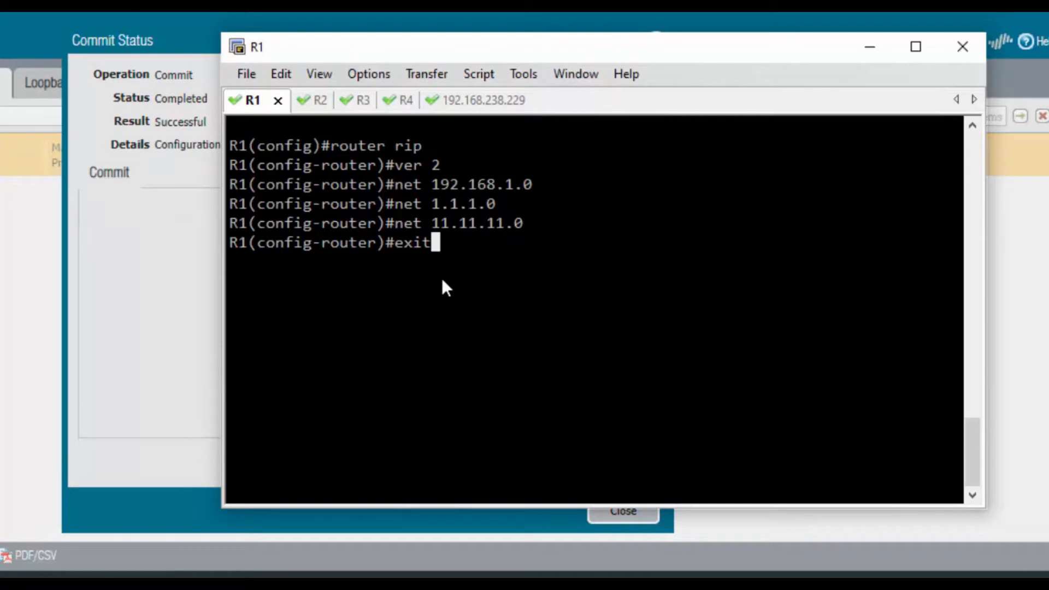
key(Return)
text(exit)
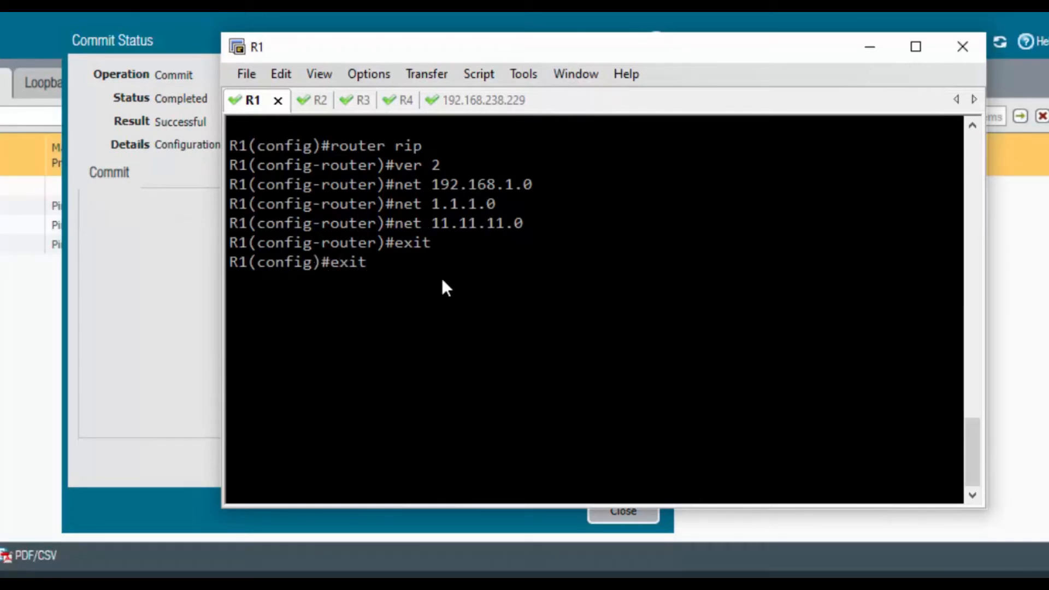
key(Return)
Step: Check the commit result details in the firewall web interface and return to the R1 console
click(145, 236)
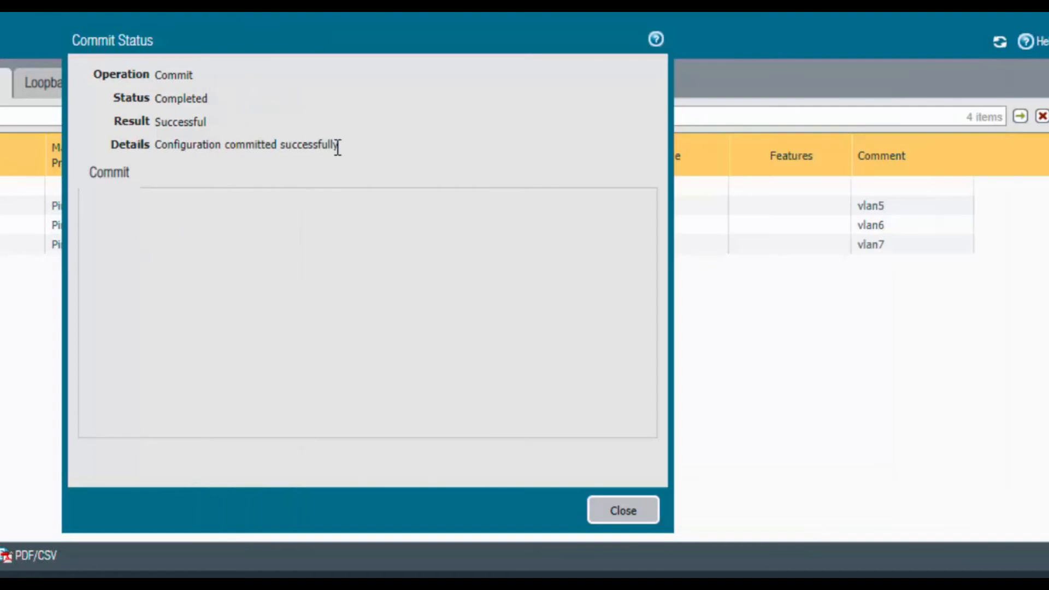
drag(338, 144, 154, 145)
key(alt+Tab)
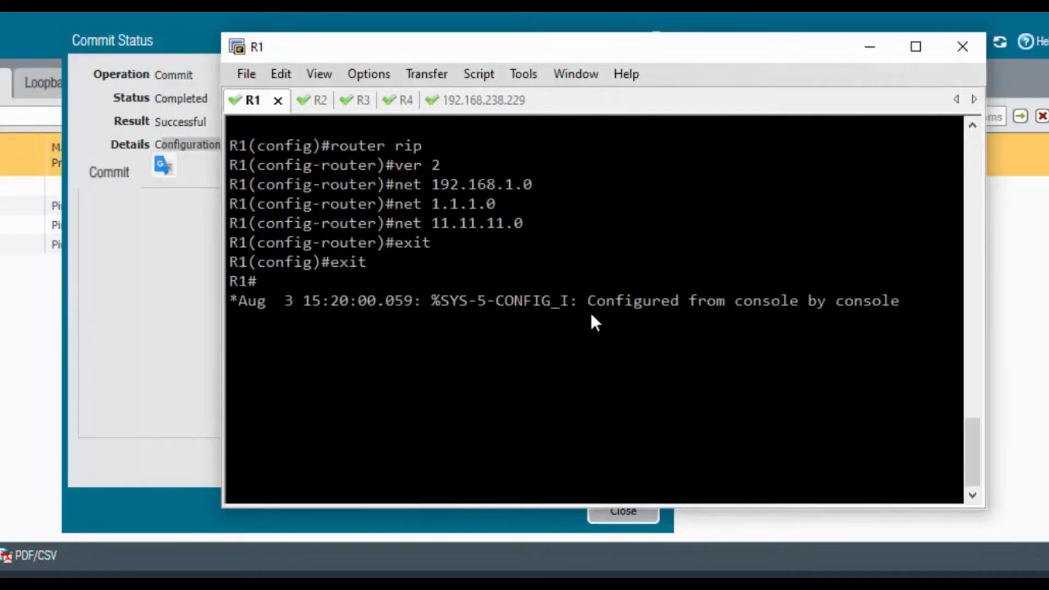
Step: Clear the R1 console and ping the firewall's inside interface at 192.168.1.100
key(Return)
key(Return)
key(ctrl+l)
key(Return)
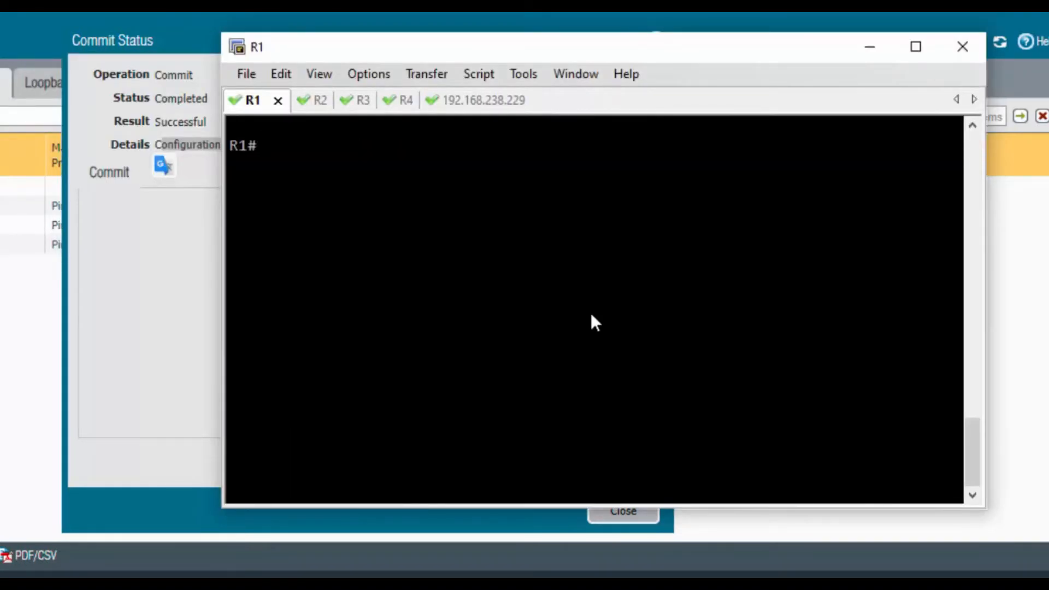
text(ping 192.168.1.100)
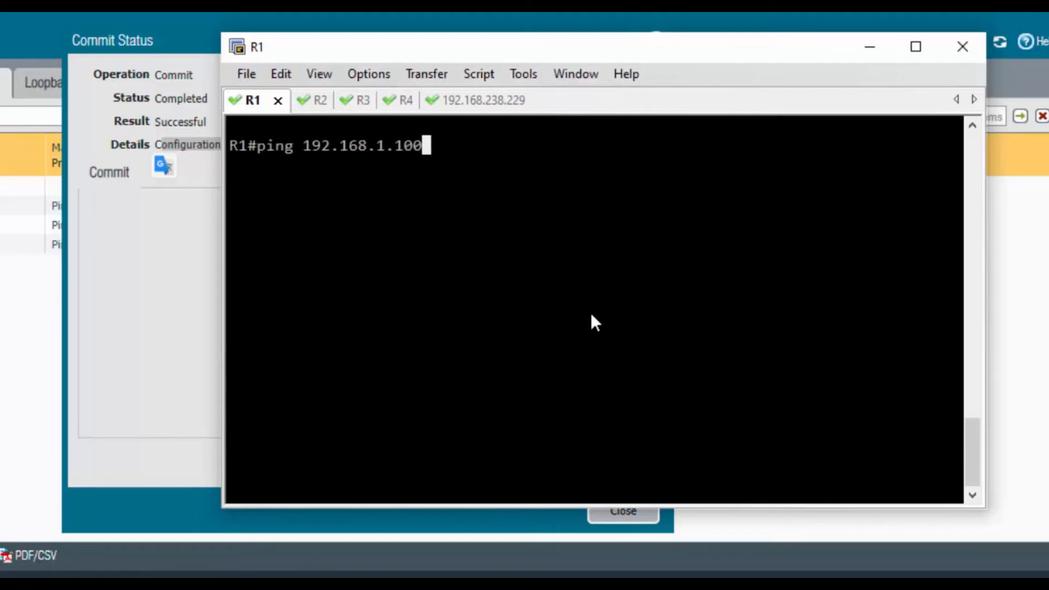
key(Return)
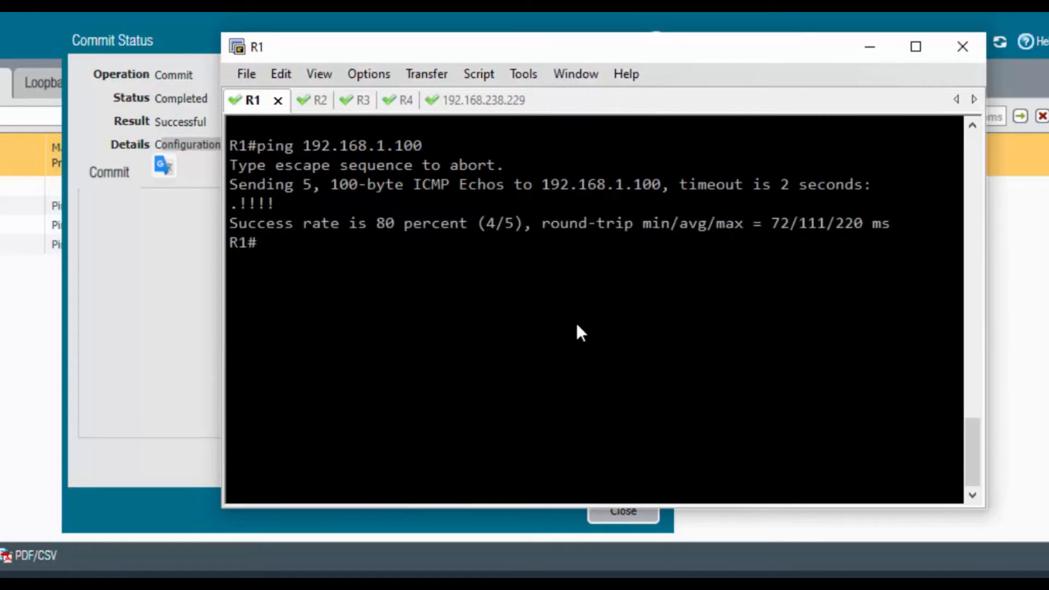
Step: Clear the R2 console, start the RIP routing process and set it to version 2
click(317, 103)
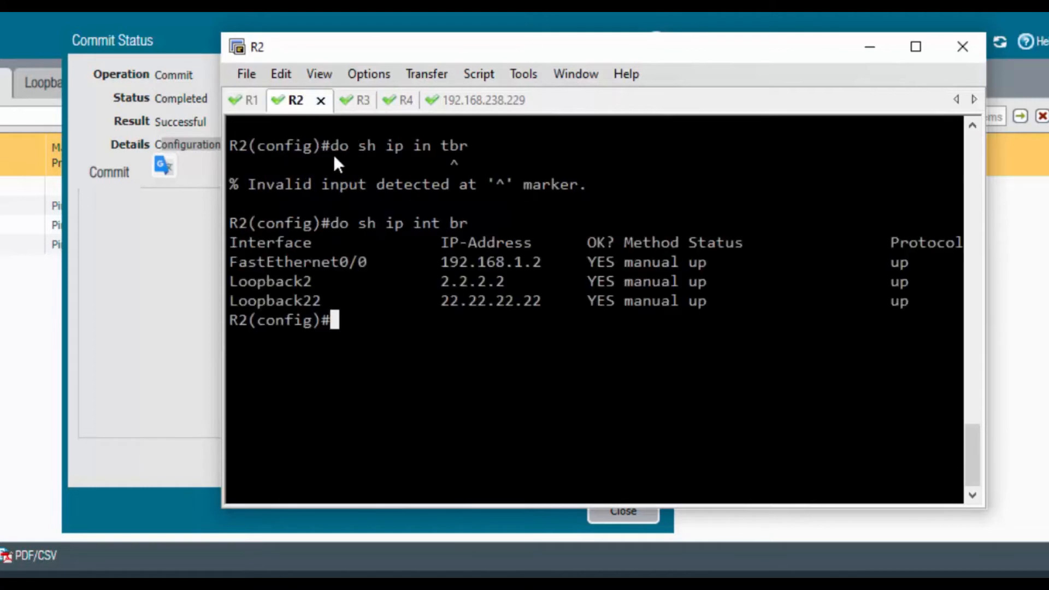
key(ctrl+l)
key(Return)
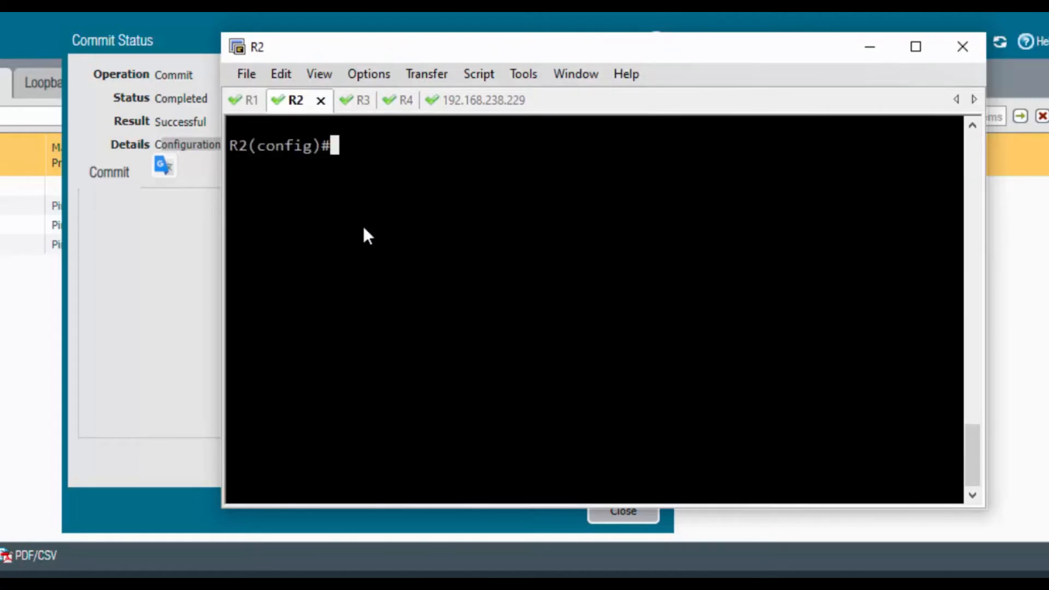
text(routep)
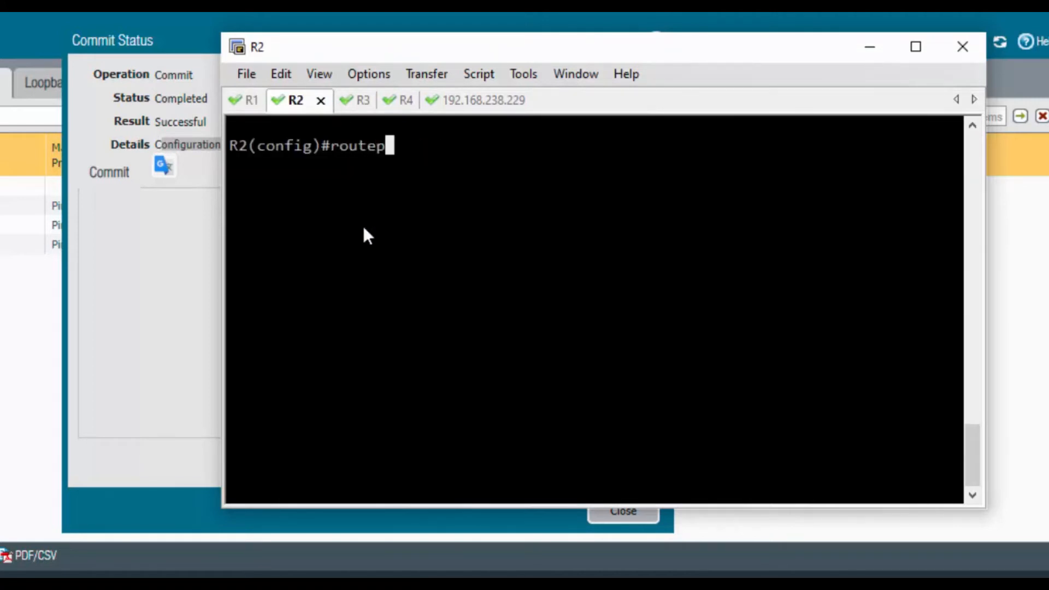
key(BackSpace)
text(r eip)
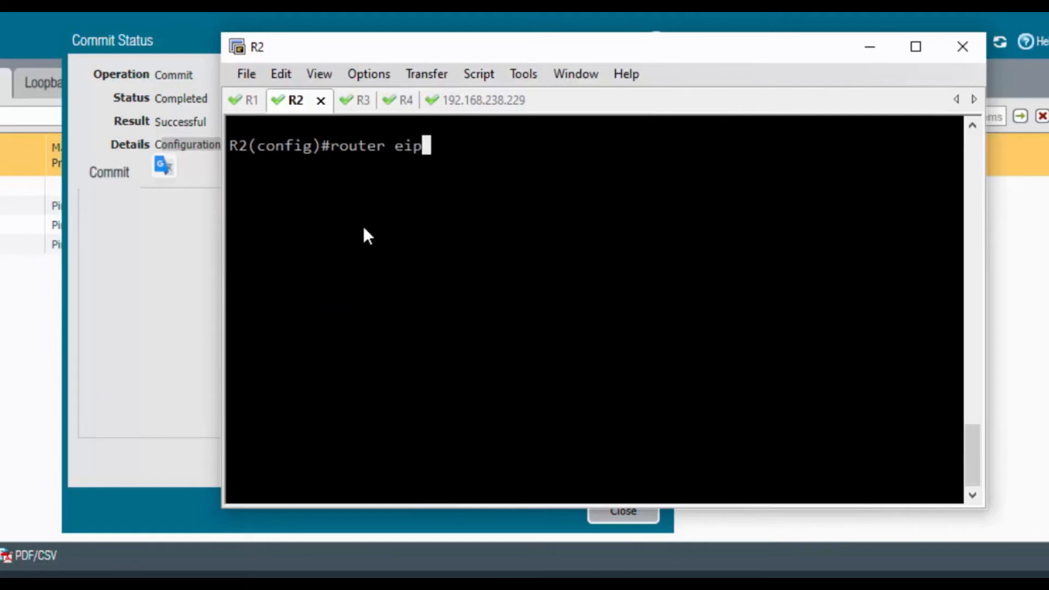
key(BackSpace)
key(BackSpace)
key(BackSpace)
text(rip)
key(Return)
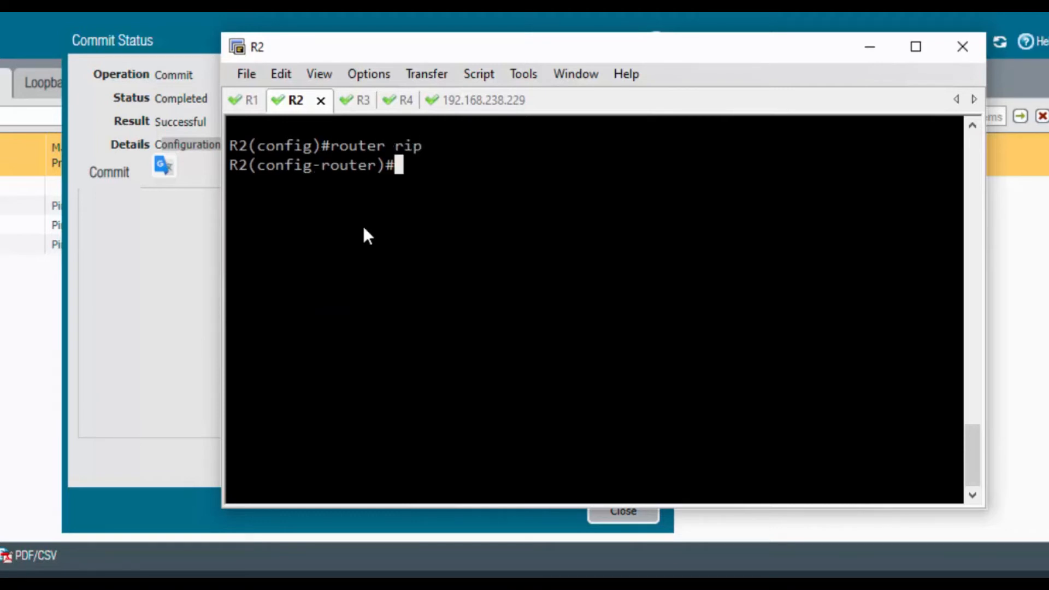
text(ver 2)
key(Return)
Step: Add network 0.0.0.0 to R2's RIP process and disable automatic summarization
text(ne)
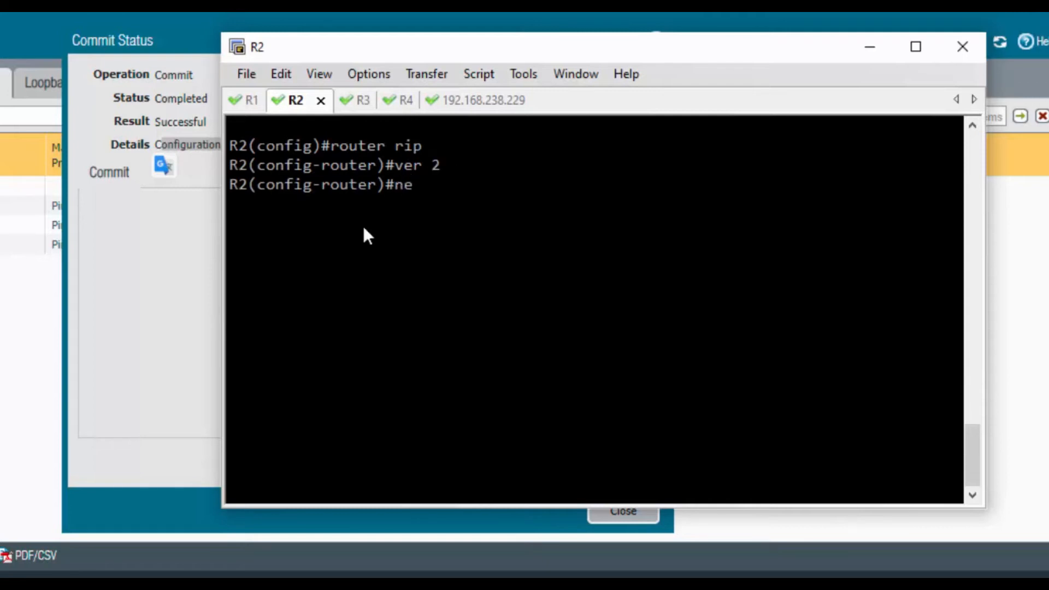
text(t 0.0.0.0)
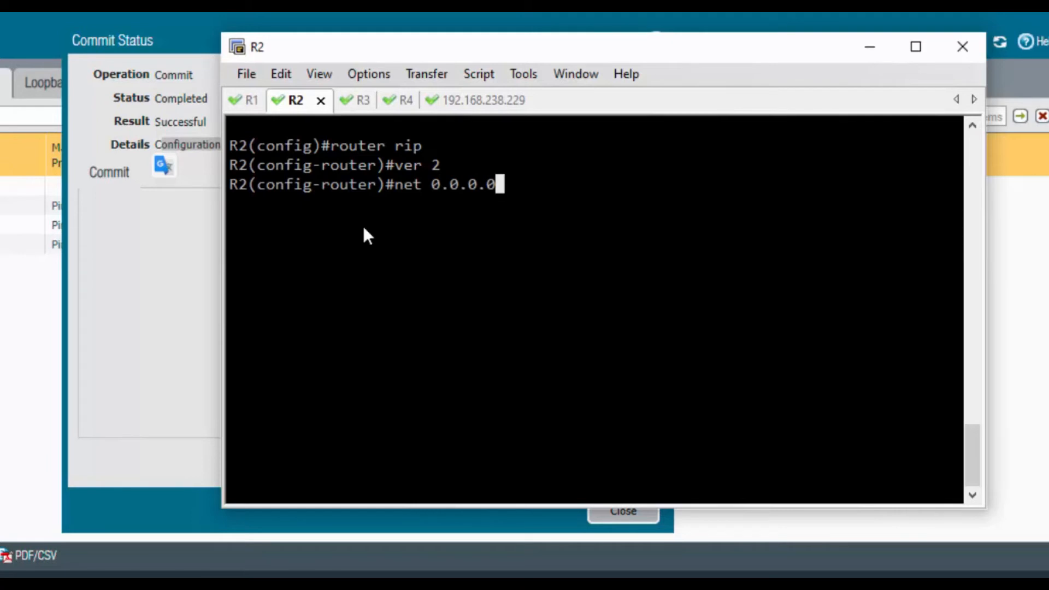
key(Return)
text(nfig-router)#n)
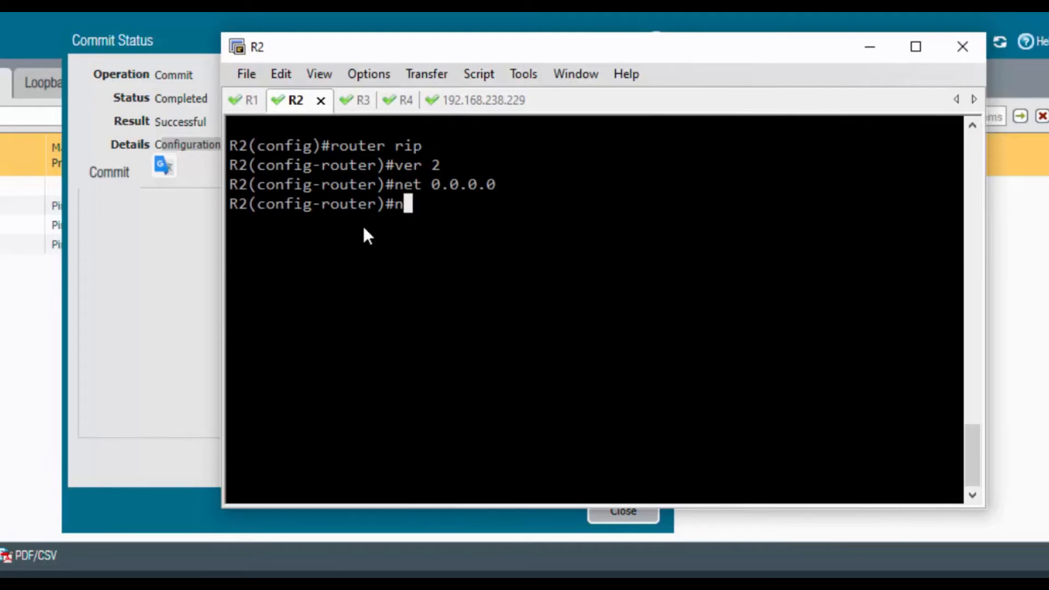
text(o auto)
key(Tab)
key(Return)
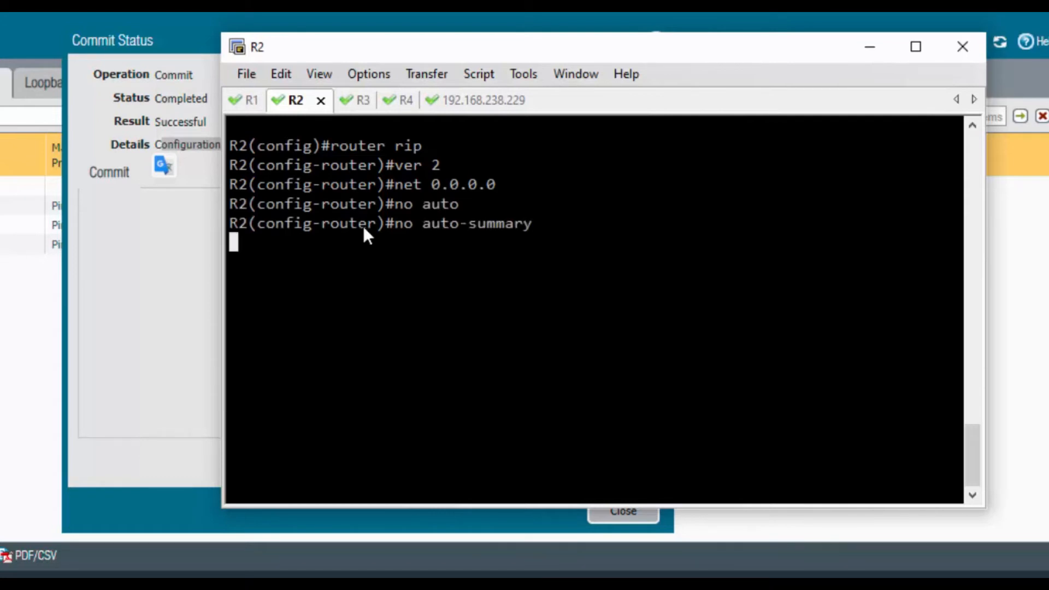
Step: Exit RIP router configuration on R2 and save the running configuration with do wr
text(exit)
key(Return)
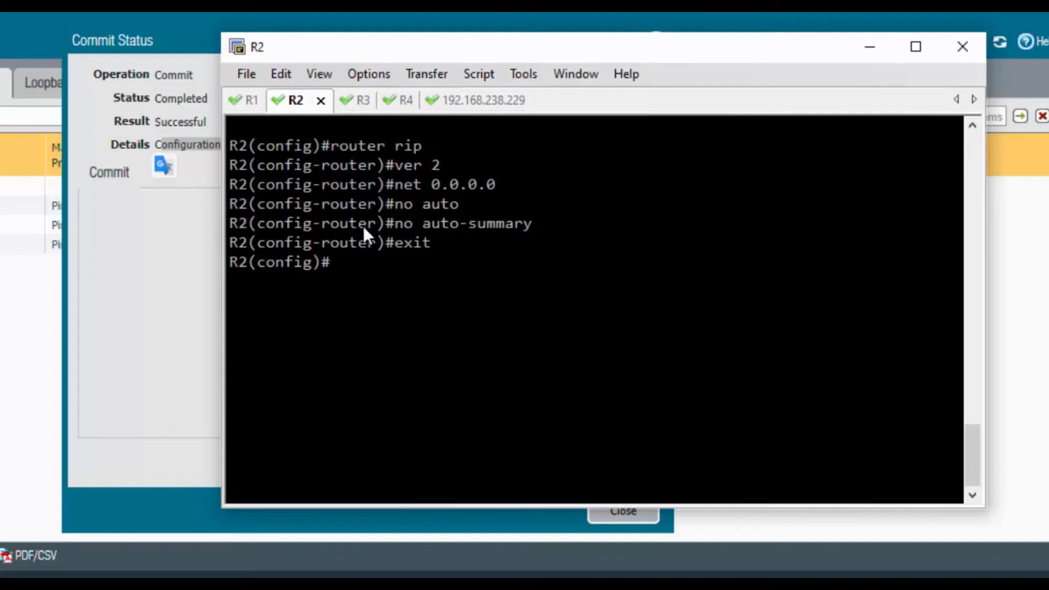
text(do wr)
key(Return)
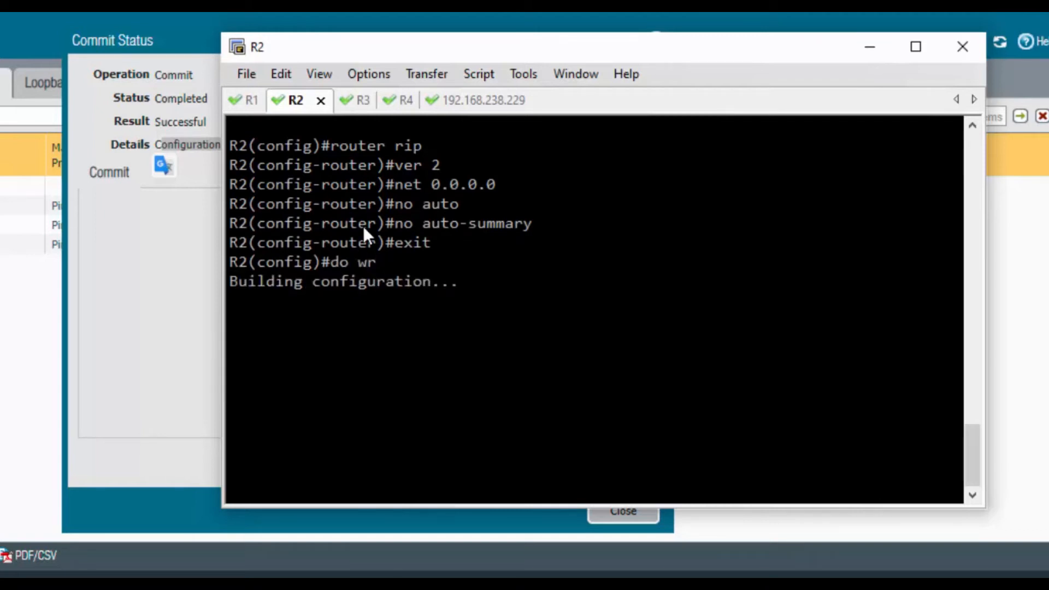
Step: Clear the R3 console, start the RIP routing process and set it to version 2
click(343, 99)
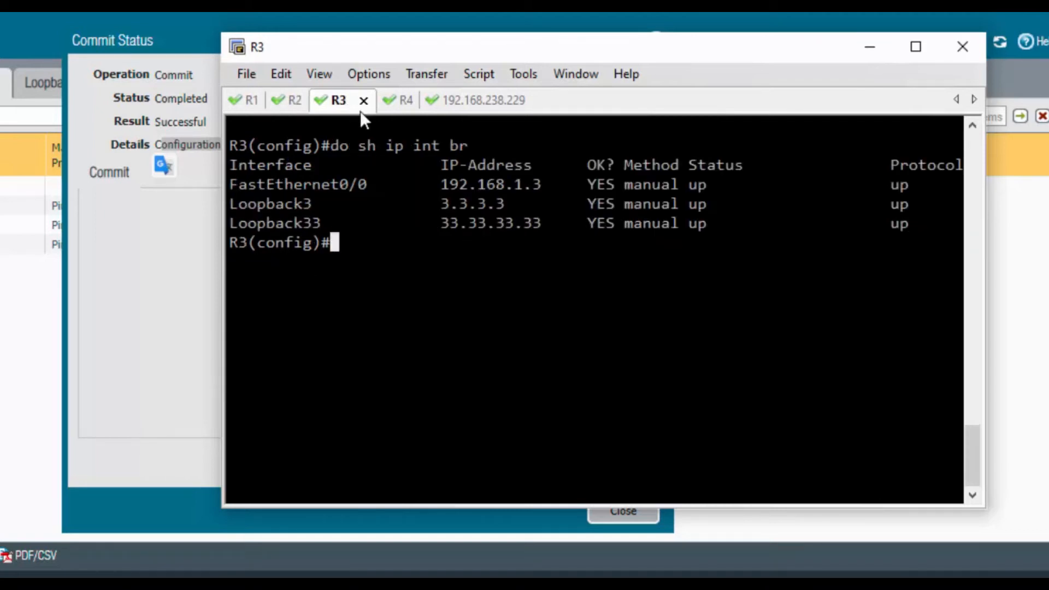
key(ctrl+l)
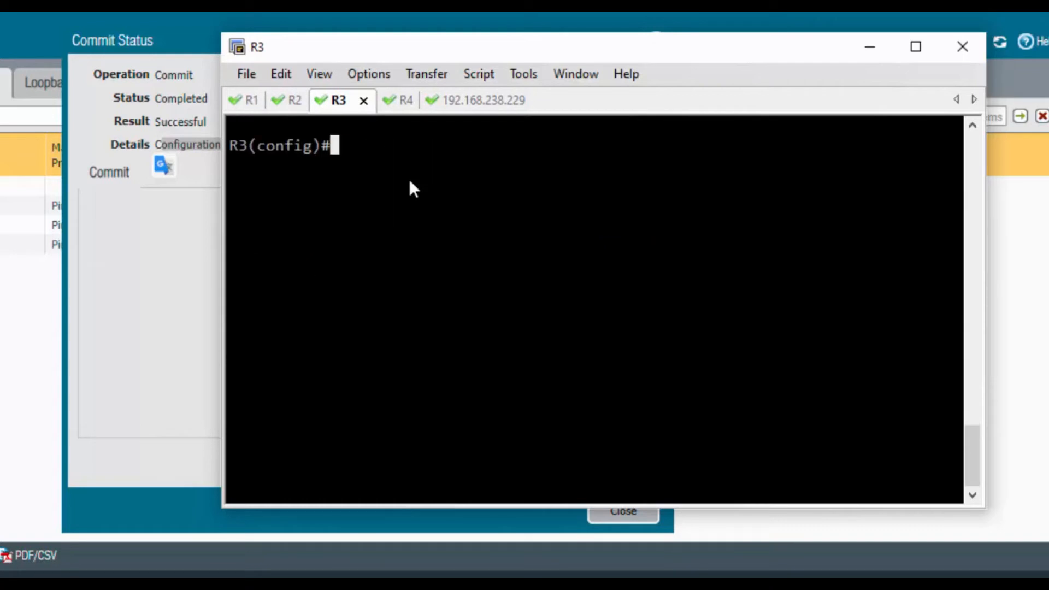
text(router rip)
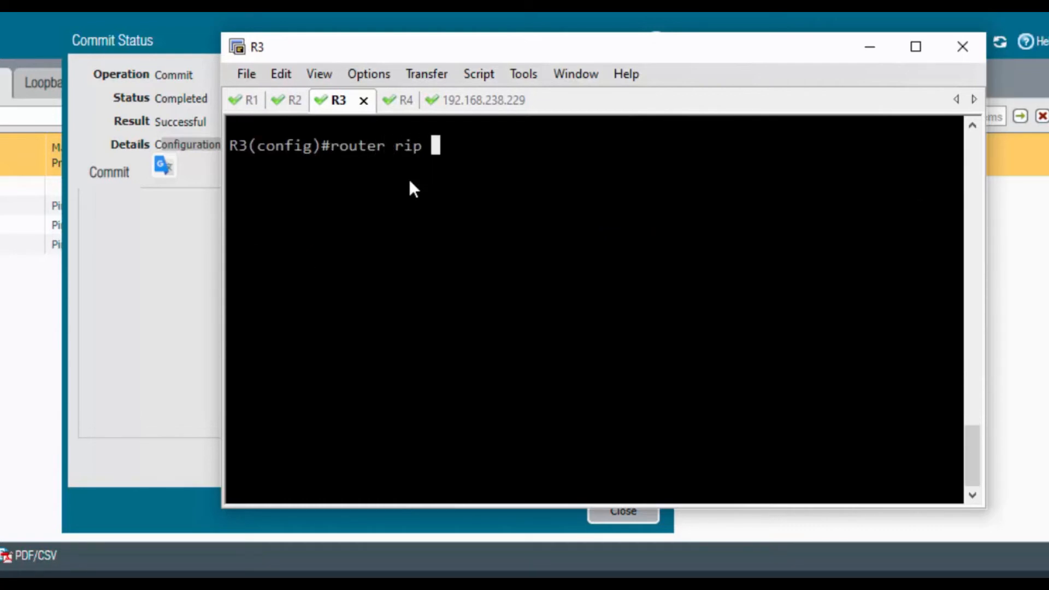
key(Return)
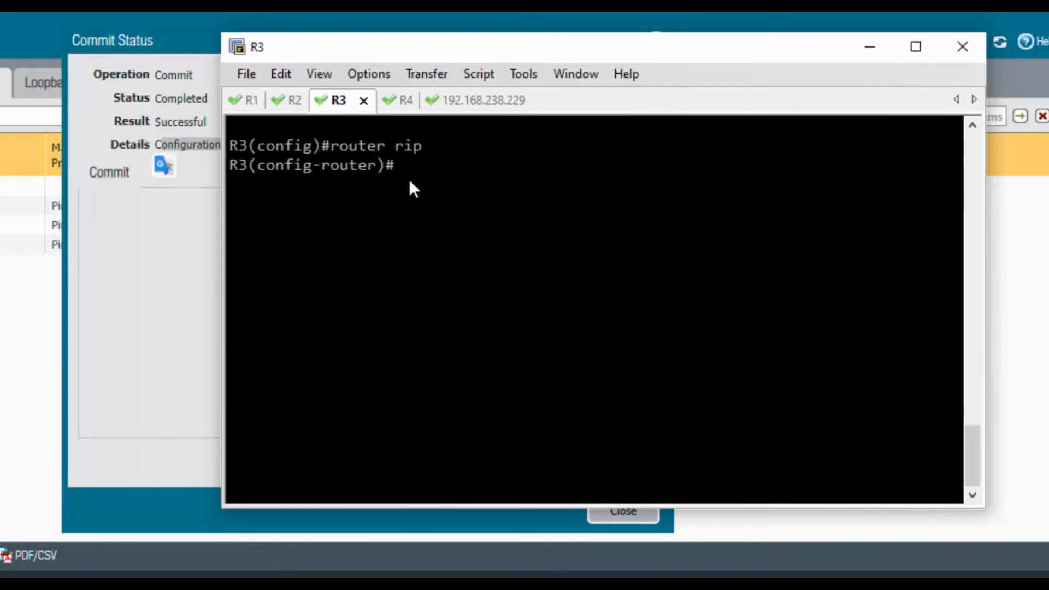
text(ver 2)
key(Return)
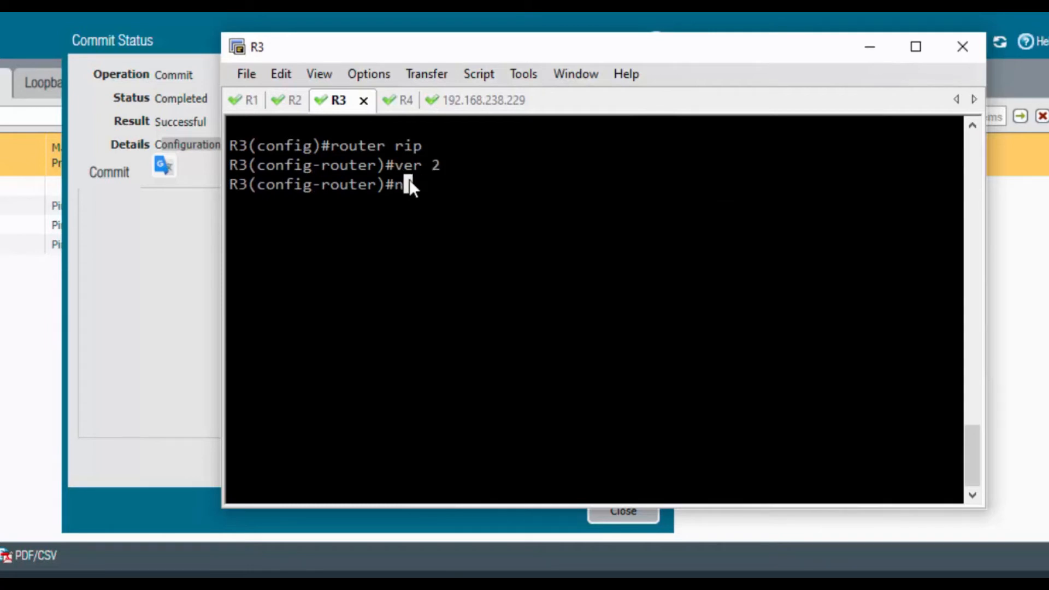
Step: Add network 0.0.0.0 to R3's RIP process and disable automatic summarization
text(net 0.0.0.0)
key(Return)
text(no su)
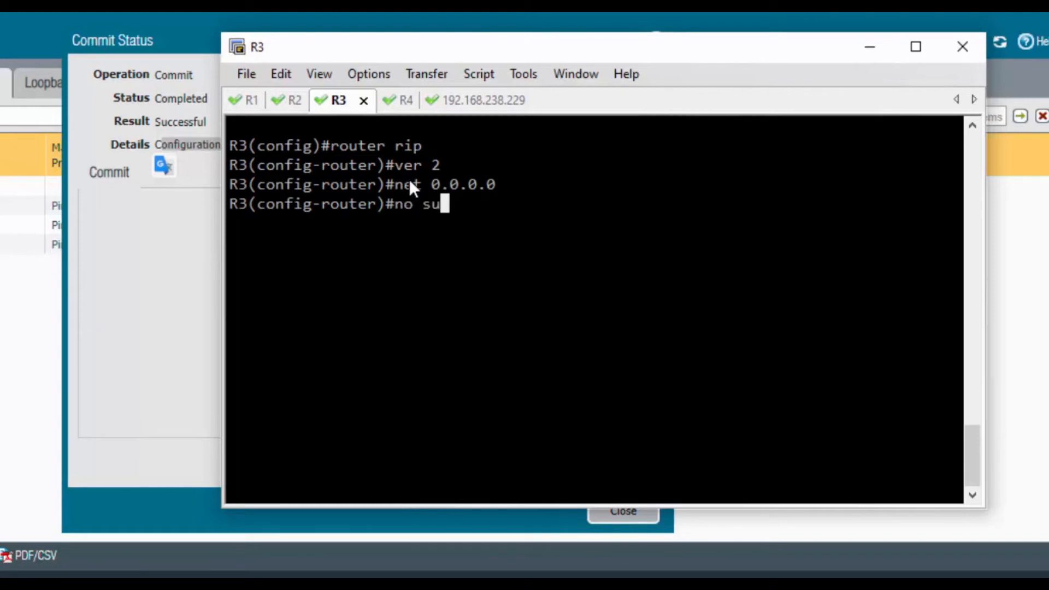
key(Tab)
key(BackSpace)
key(BackSpace)
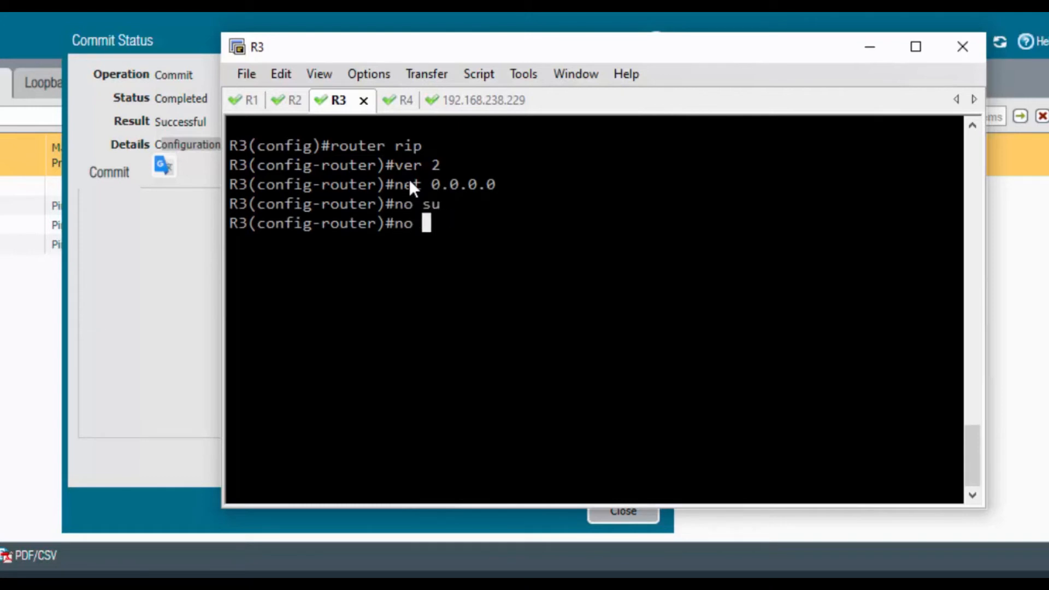
text(ai)
key(BackSpace)
text(tu)
key(BackSpace)
key(BackSpace)
text(u)
key(Tab)
key(Return)
Step: Exit RIP router configuration on R3 and save the running configuration with do wr
text(t)
key(Return)
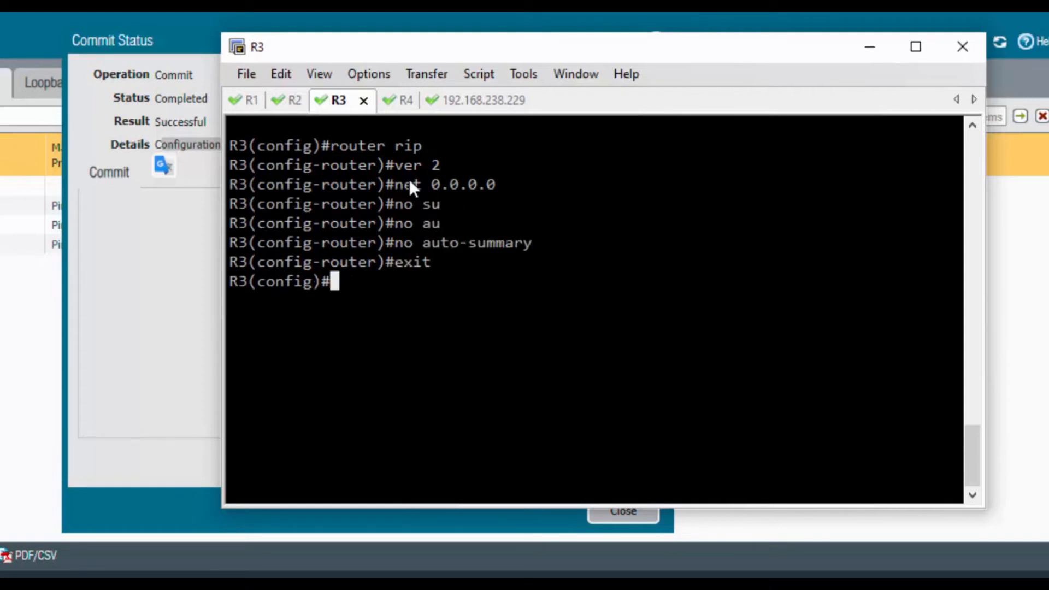
text(do wr)
key(Return)
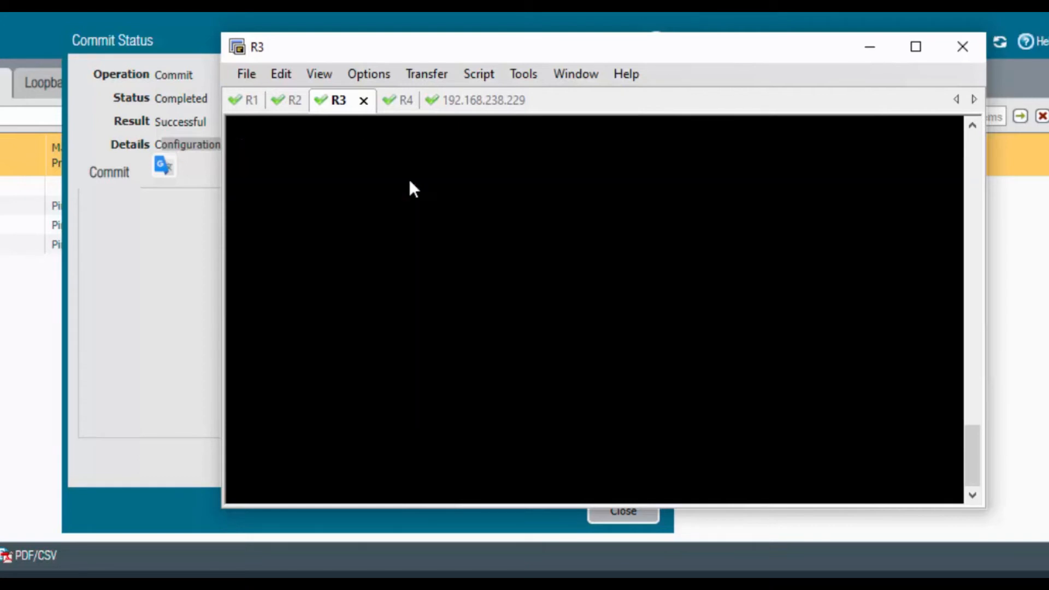
key(Return)
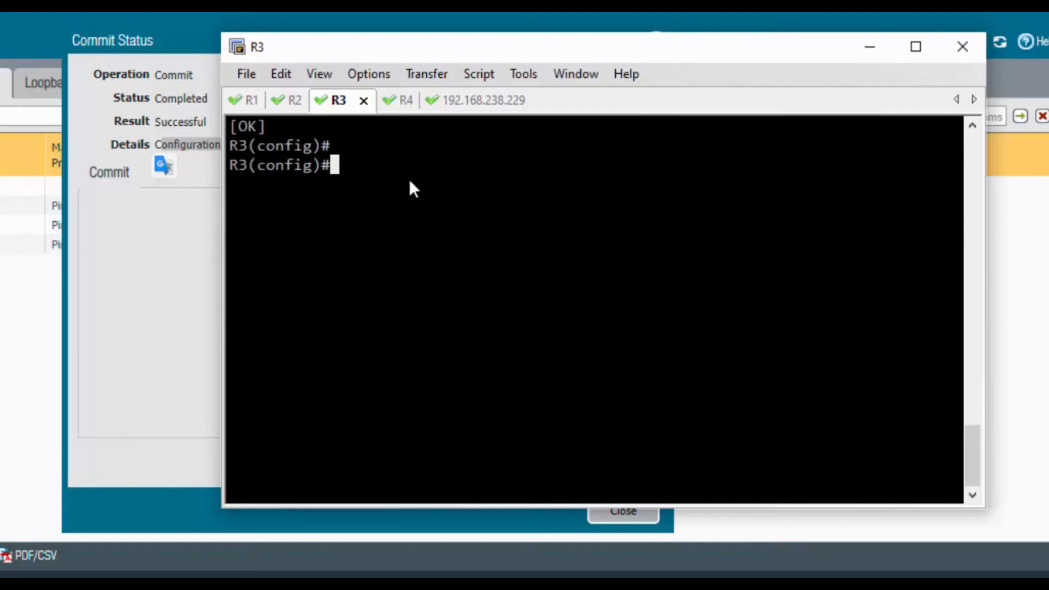
Step: Clear the R4 console, start the RIP routing process and set it to version 2
click(404, 101)
key(ctrl+l)
key(Return)
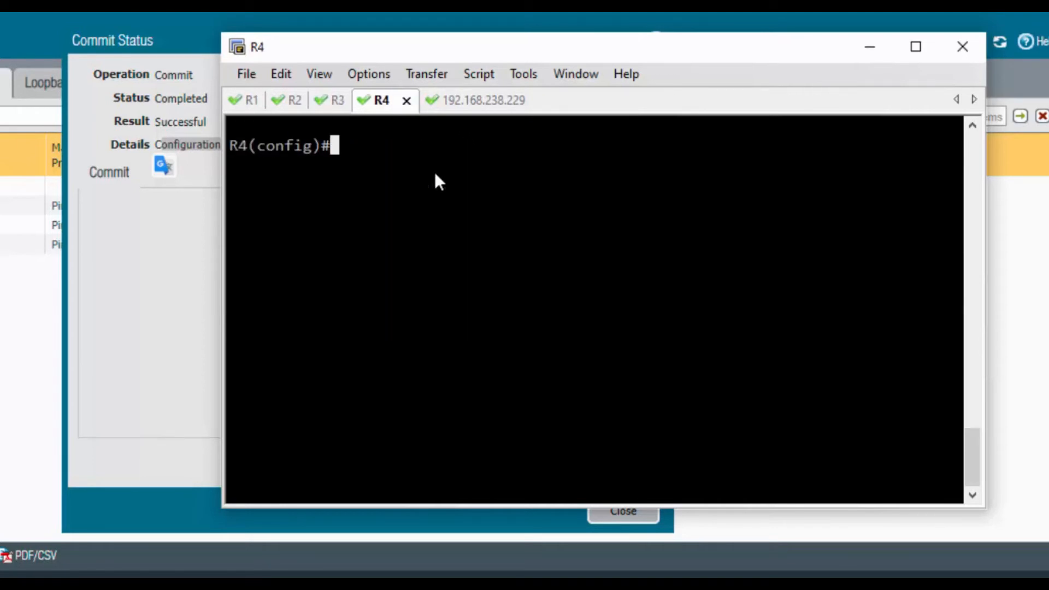
text(router rip)
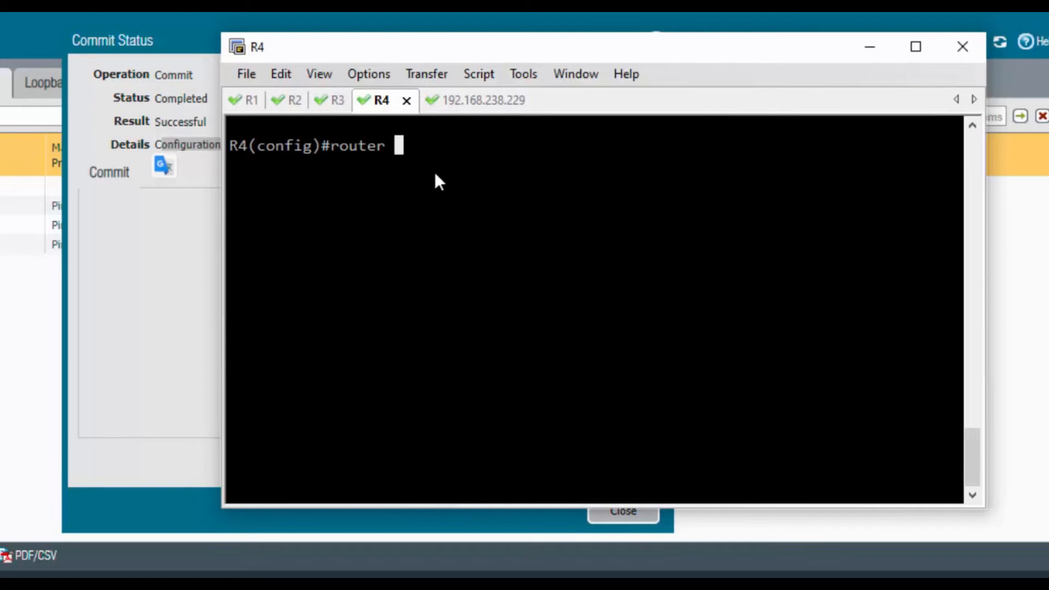
key(Return)
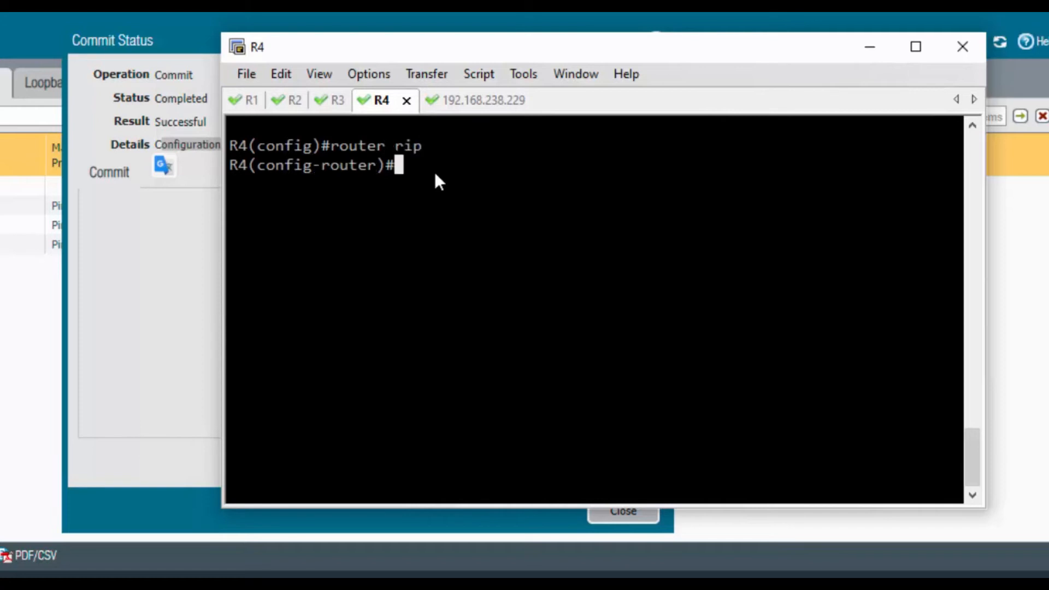
text(ver 2)
key(Return)
Step: Add network 0.0.0.0 to R4's RIP process and disable automatic summarization
text(net)
key(Tab)
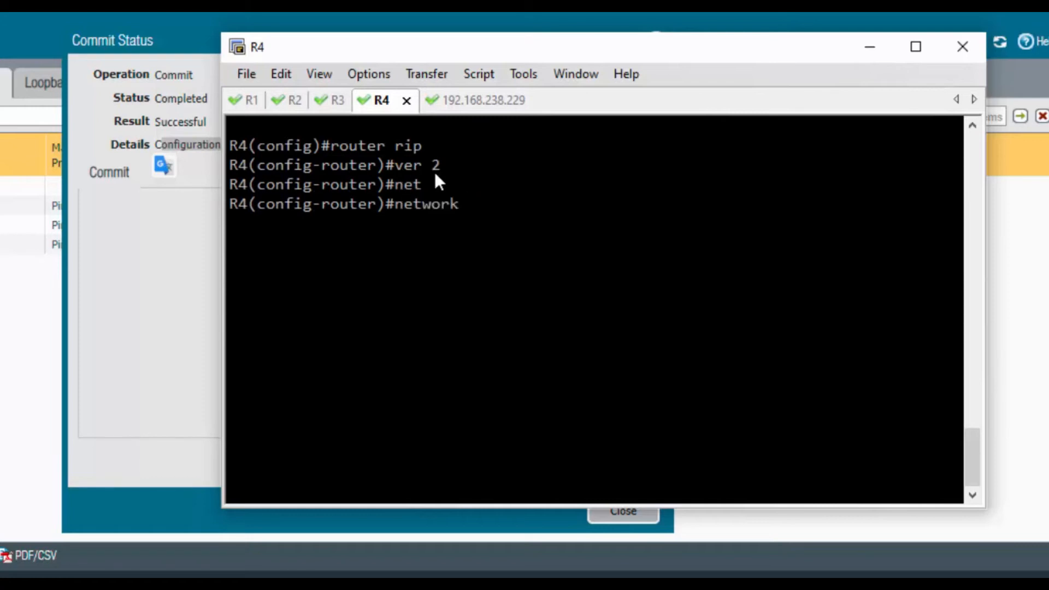
text(0.0.0.0)
key(Return)
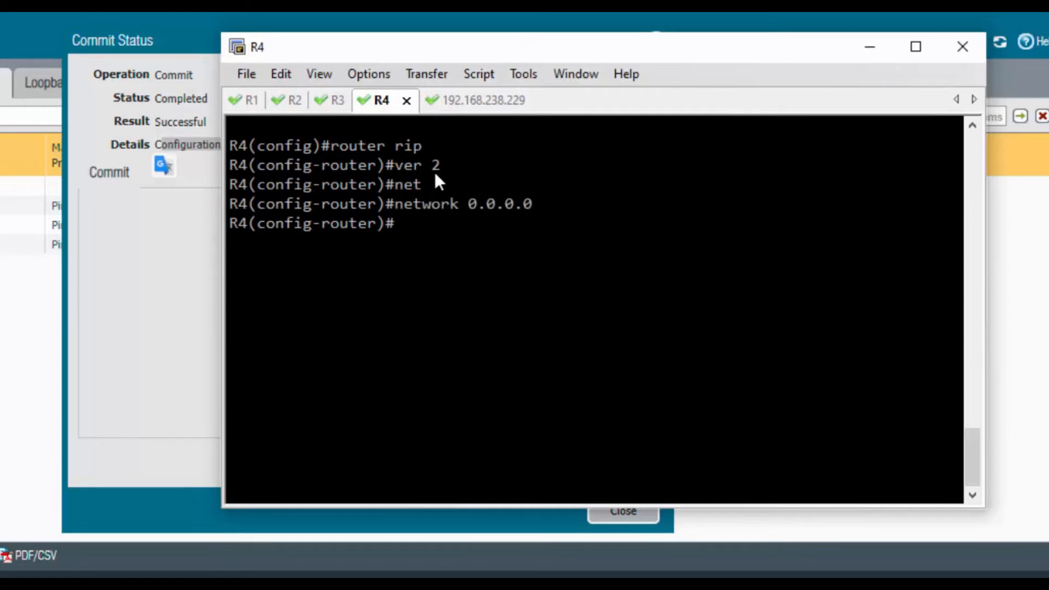
text(no au)
key(Tab)
key(Return)
Step: Exit RIP router configuration on R4 and save the running configuration with do wr
text(exit)
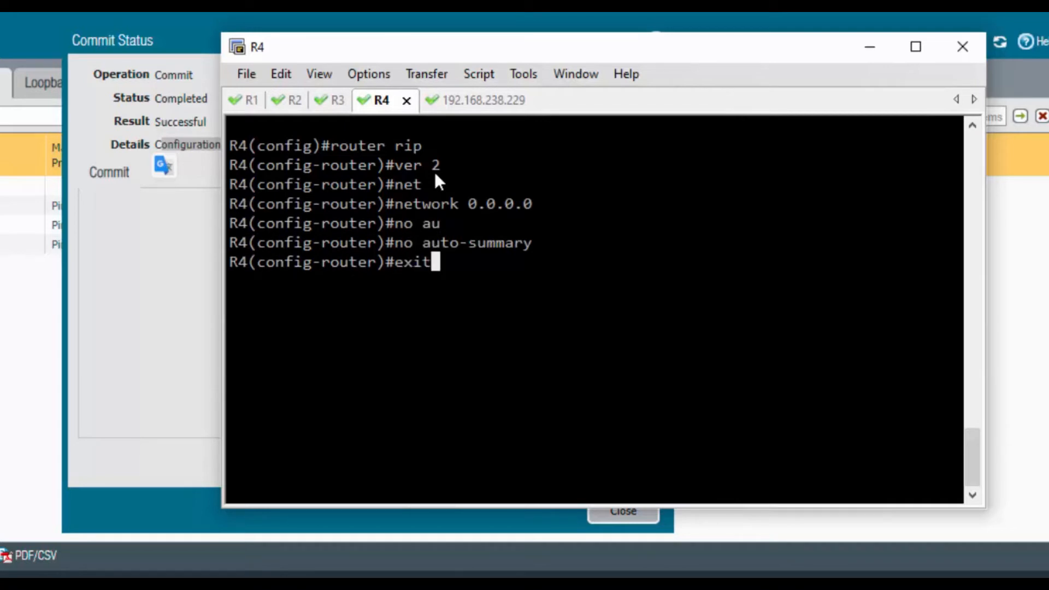
key(Return)
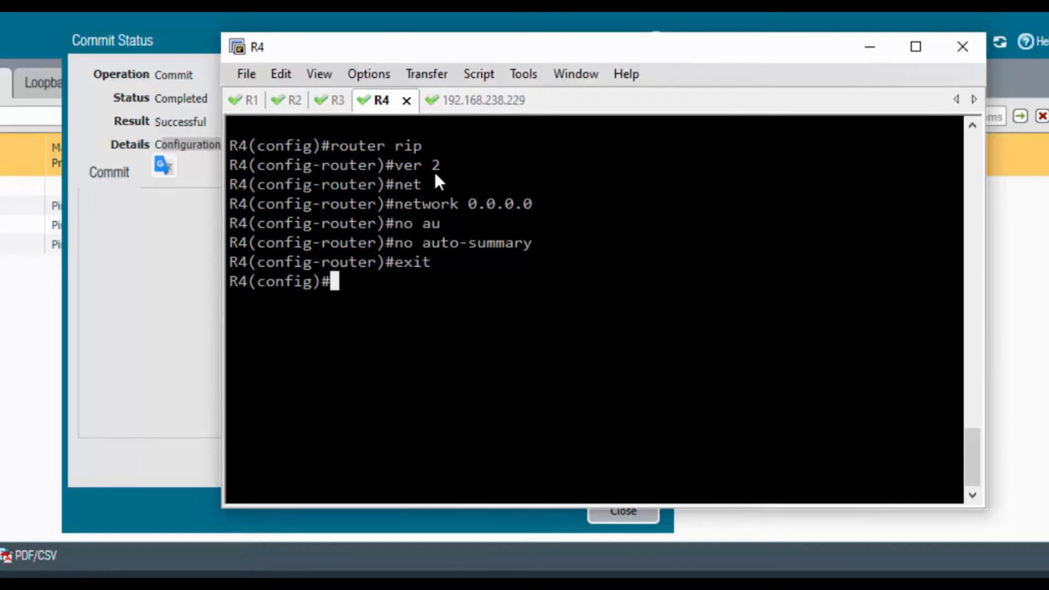
text(do wr)
key(Return)
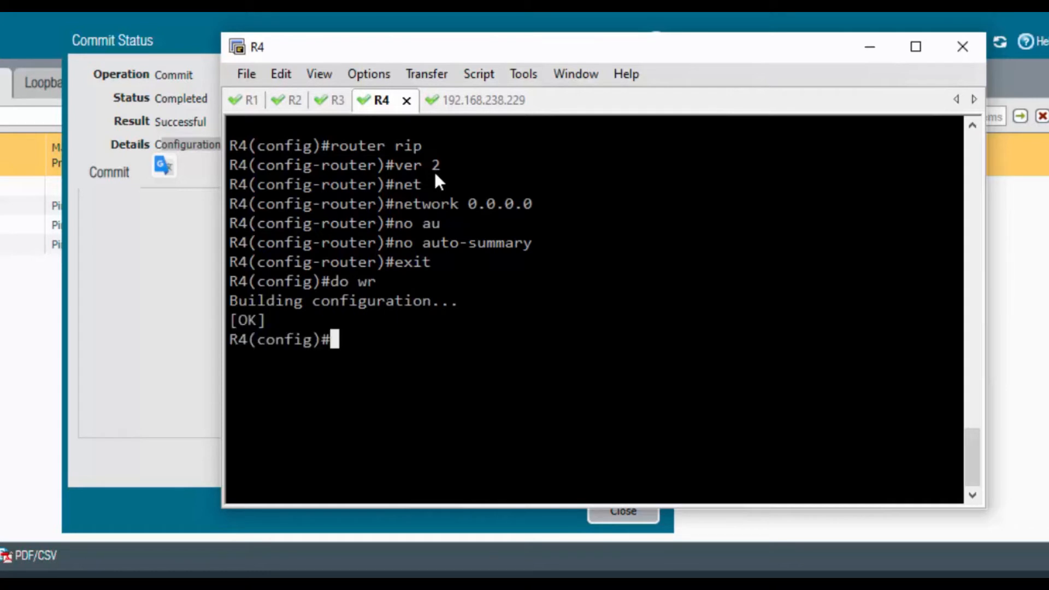
Step: Clear the R4 console, return to the R1 session and clear its console as well
key(ctrl+l)
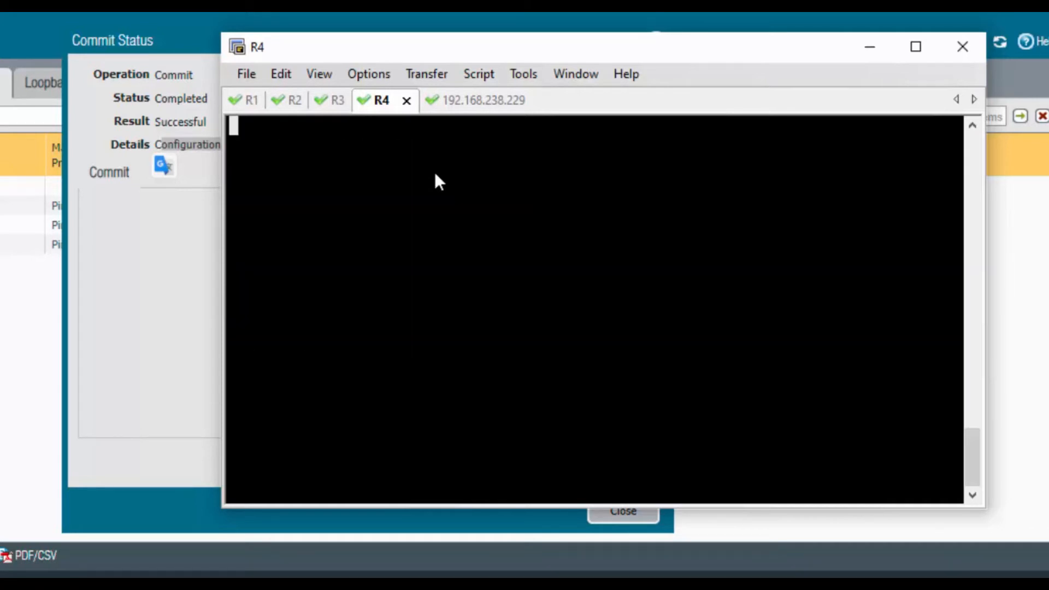
key(Return)
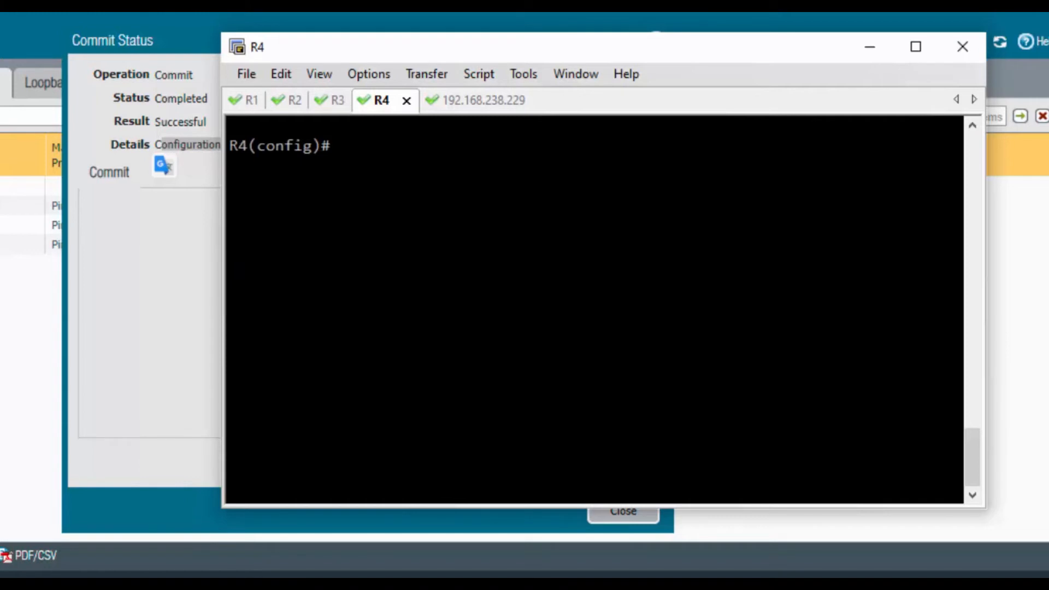
click(251, 105)
key(ctrl+l)
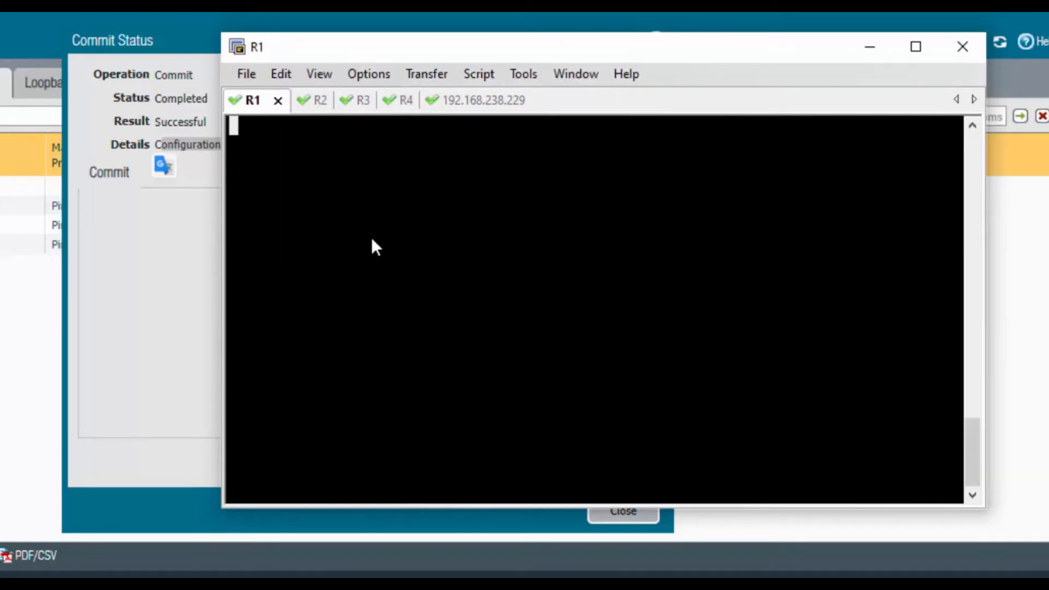
key(Return)
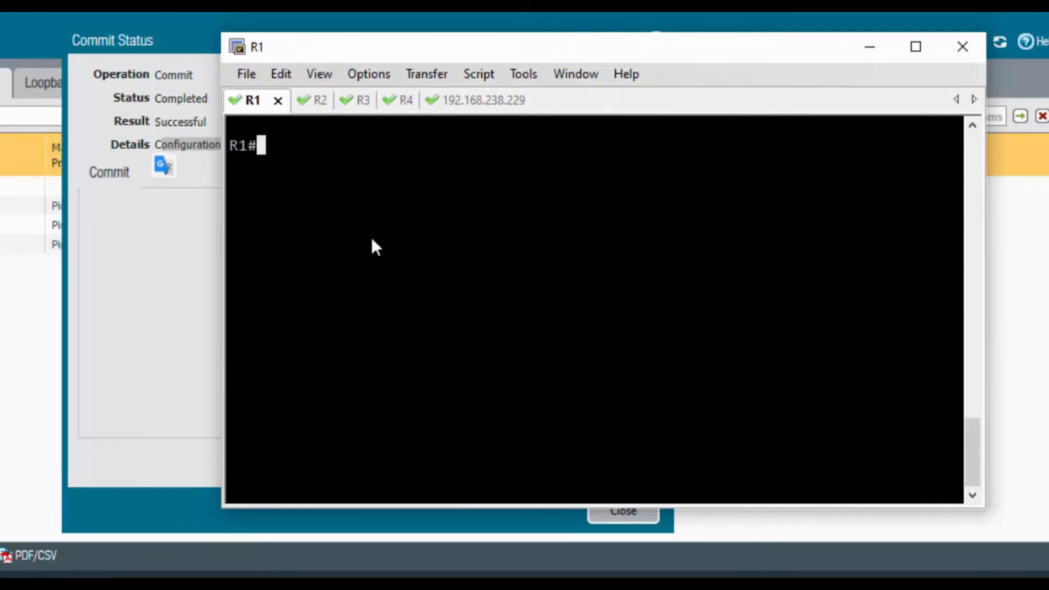
Step: Show the EVE topology diagram in the browser and bring the R1 console back in front of it
text(router)
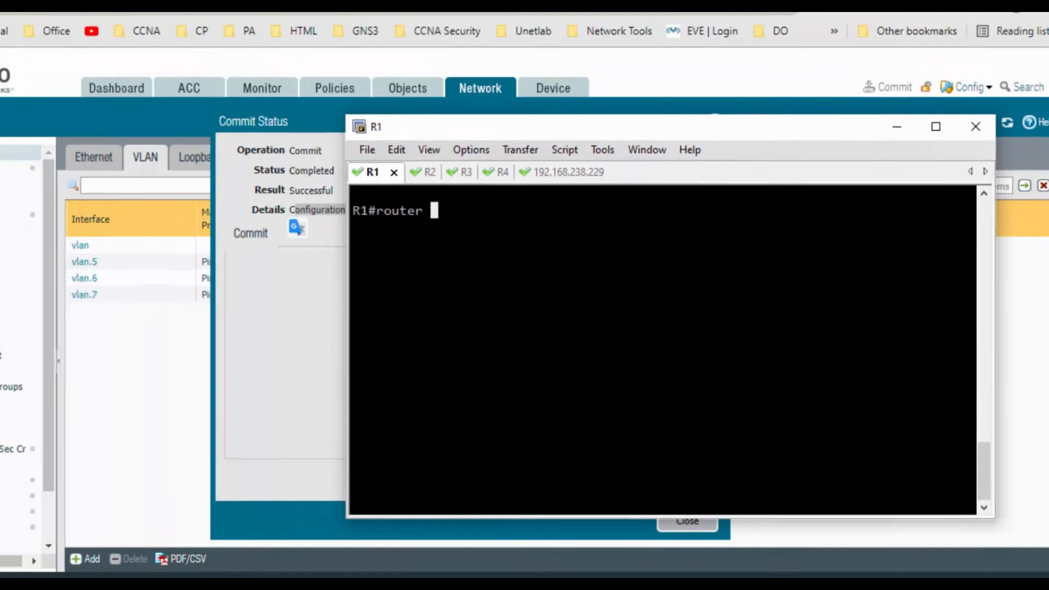
click(60, 42)
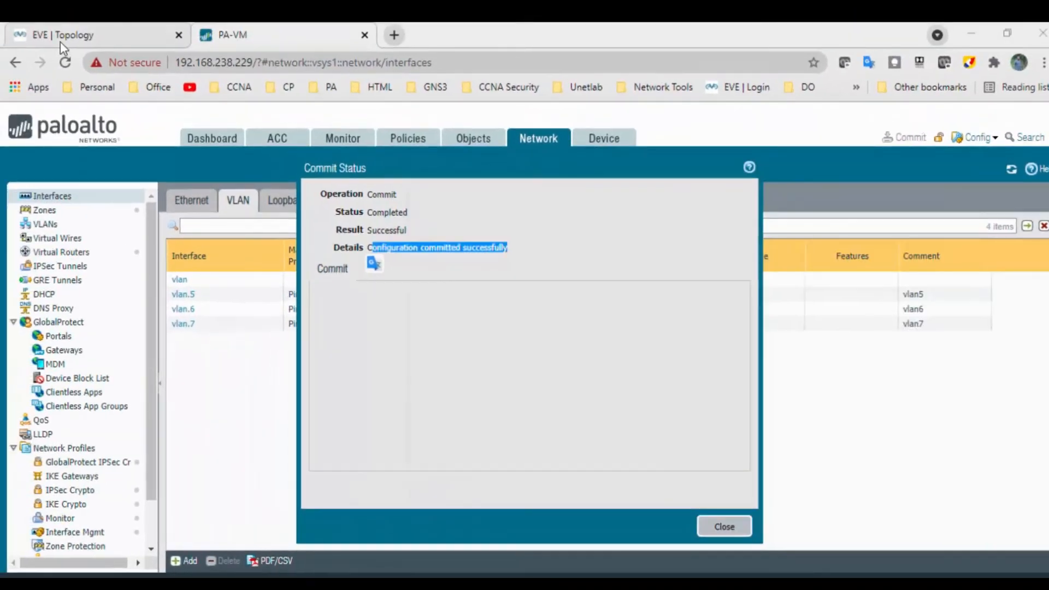
click(61, 42)
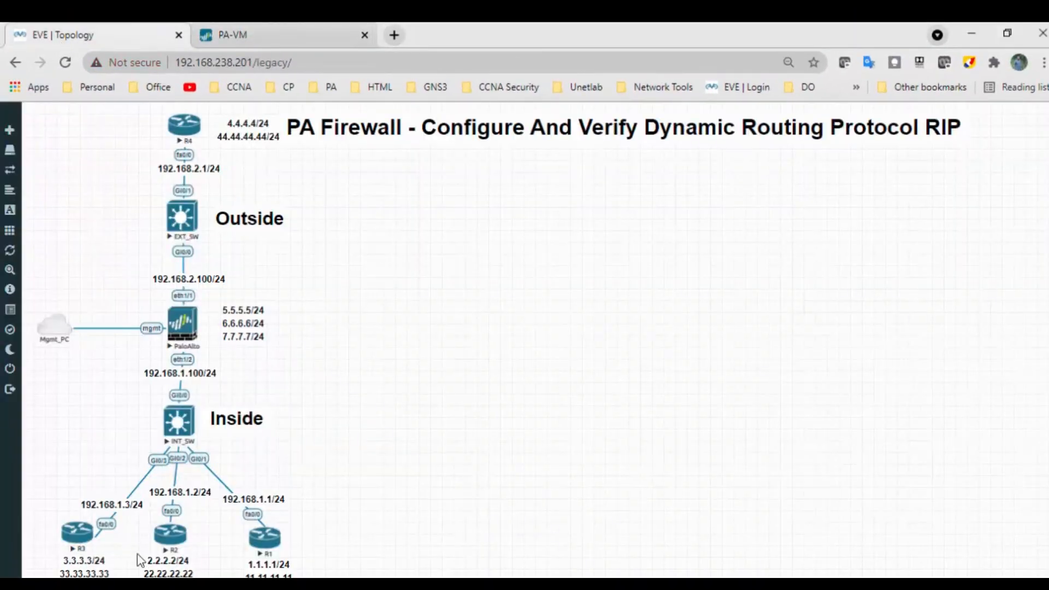
click(238, 38)
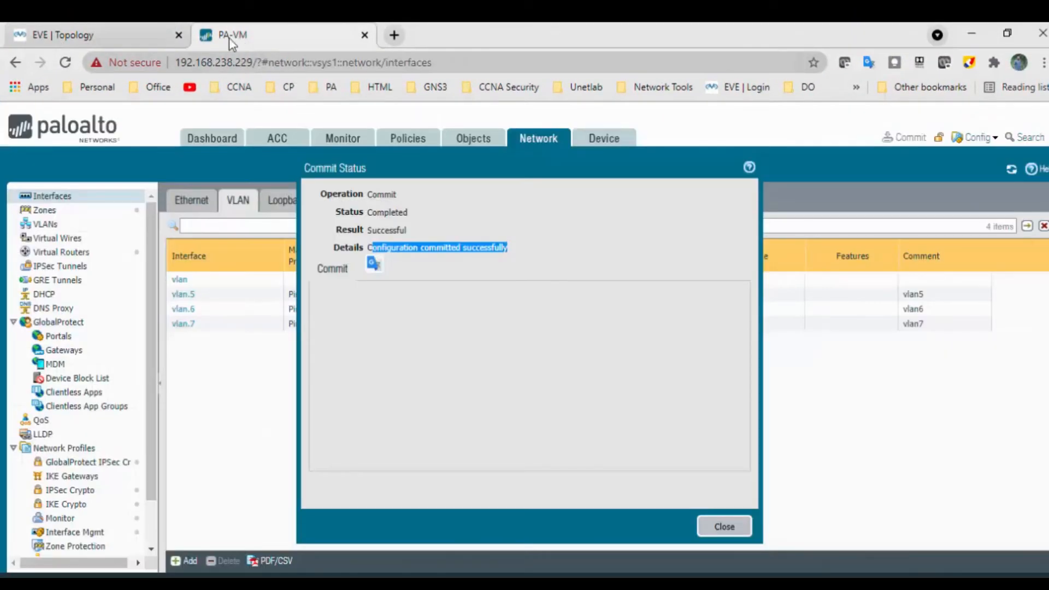
click(150, 34)
key(alt+Tab)
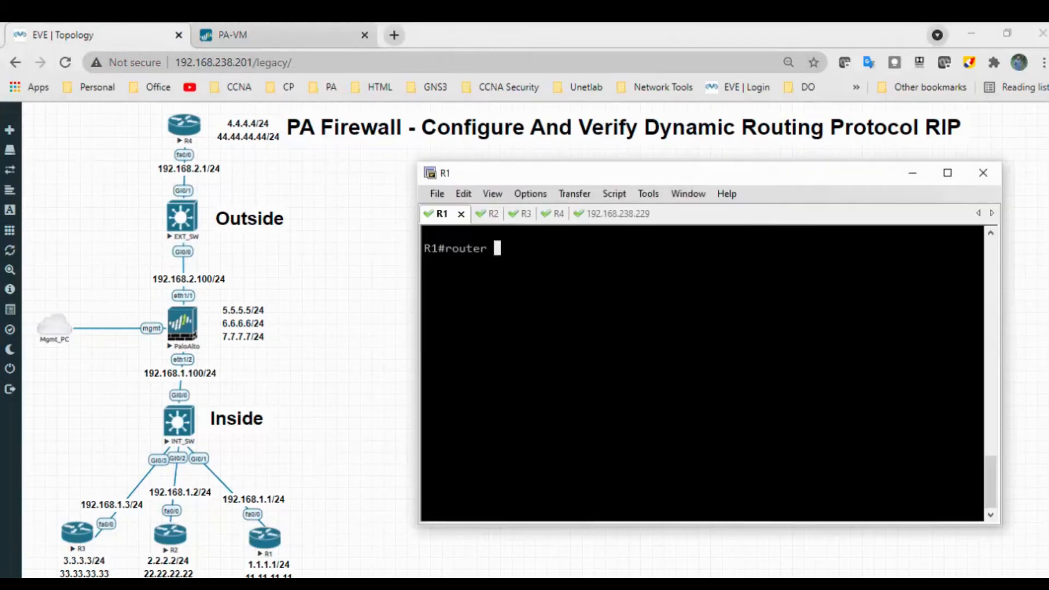
text(ri)
key(BackSpace)
key(BackSpace)
key(BackSpace)
key(BackSpace)
key(BackSpace)
key(BackSpace)
key(BackSpace)
key(BackSpace)
key(BackSpace)
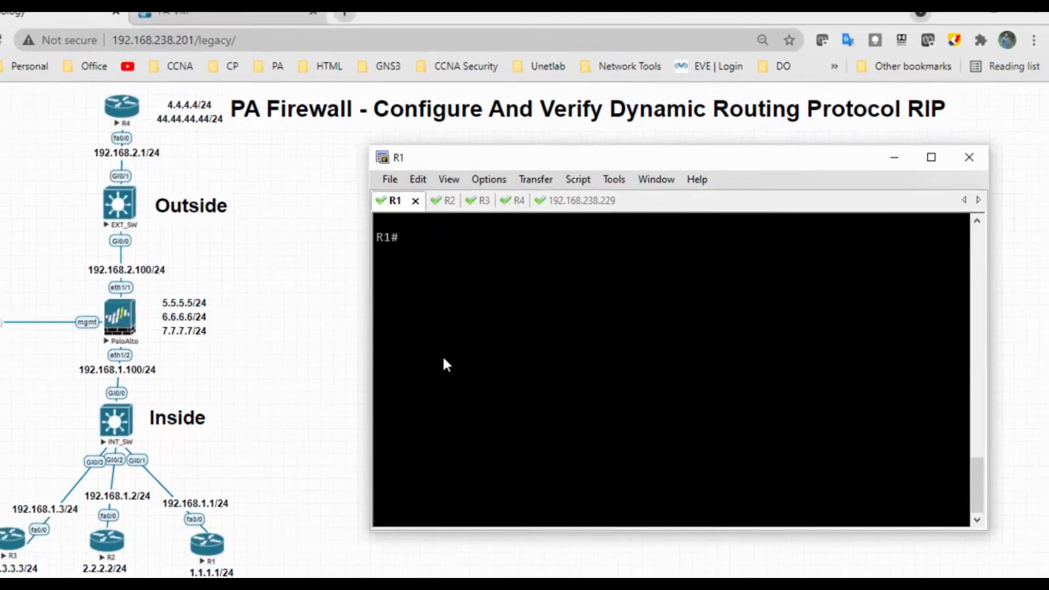
Step: Try to run ip route rip at R1's privileged prompt
text(ip router)
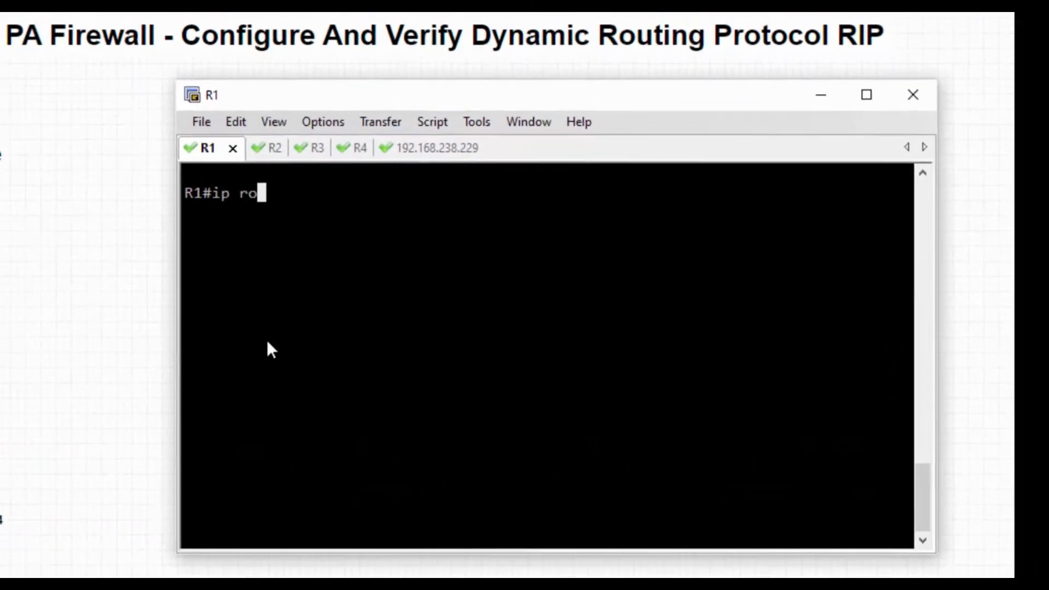
key(BackSpace)
key(BackSpace)
text(e rip)
key(Return)
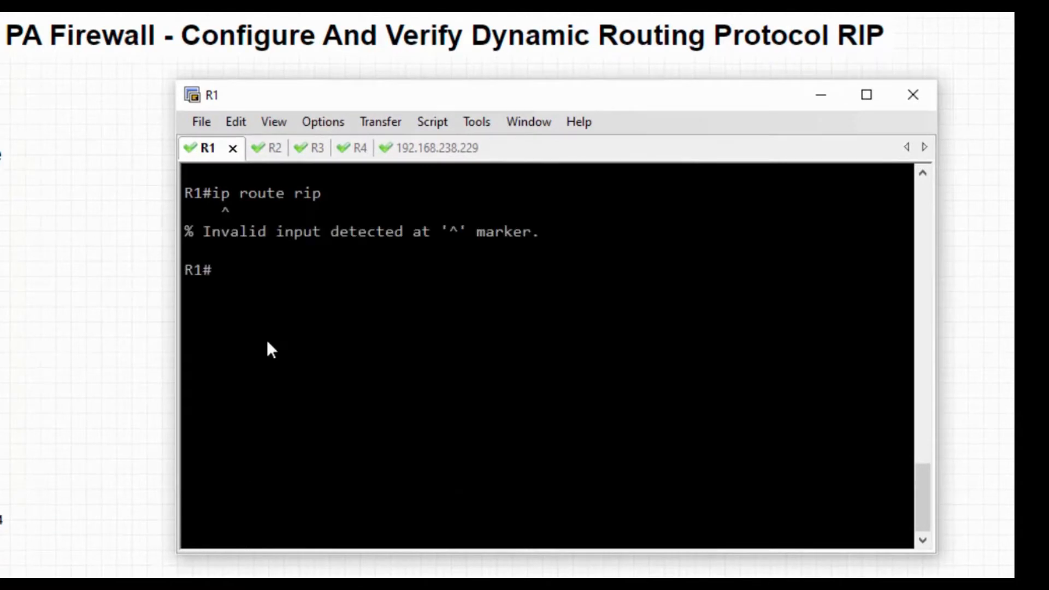
Step: Display R1's RIP routing table with show ip route rip and page through to its end
text(show ip route rip)
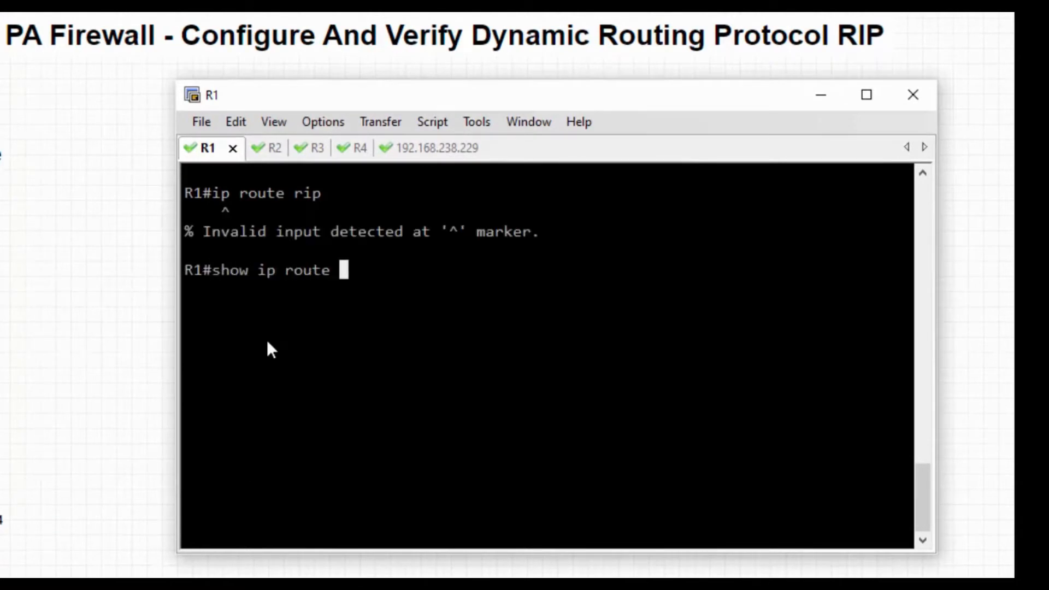
key(Return)
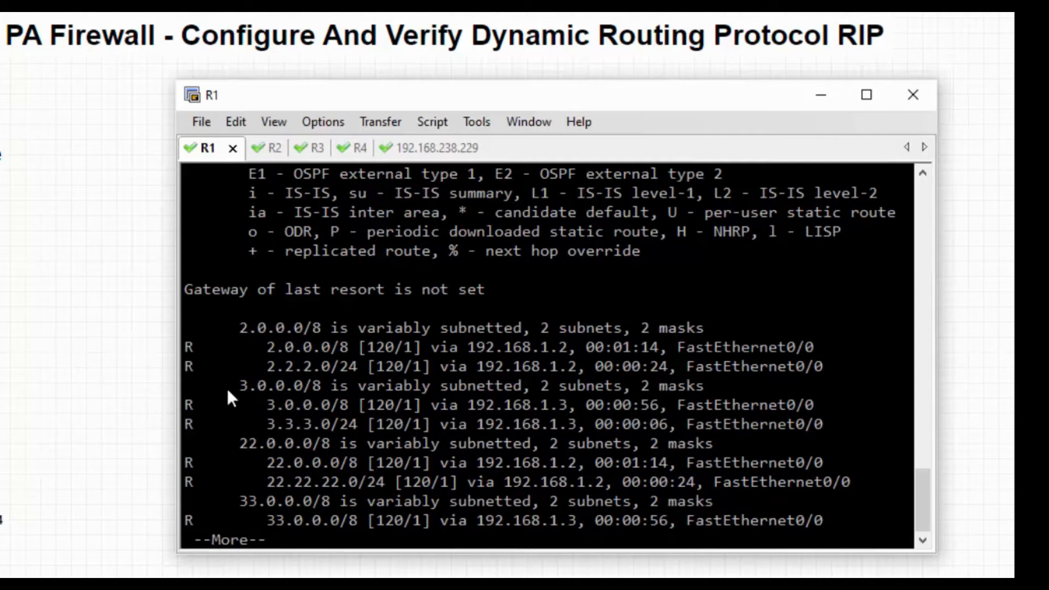
drag(230, 387, 322, 386)
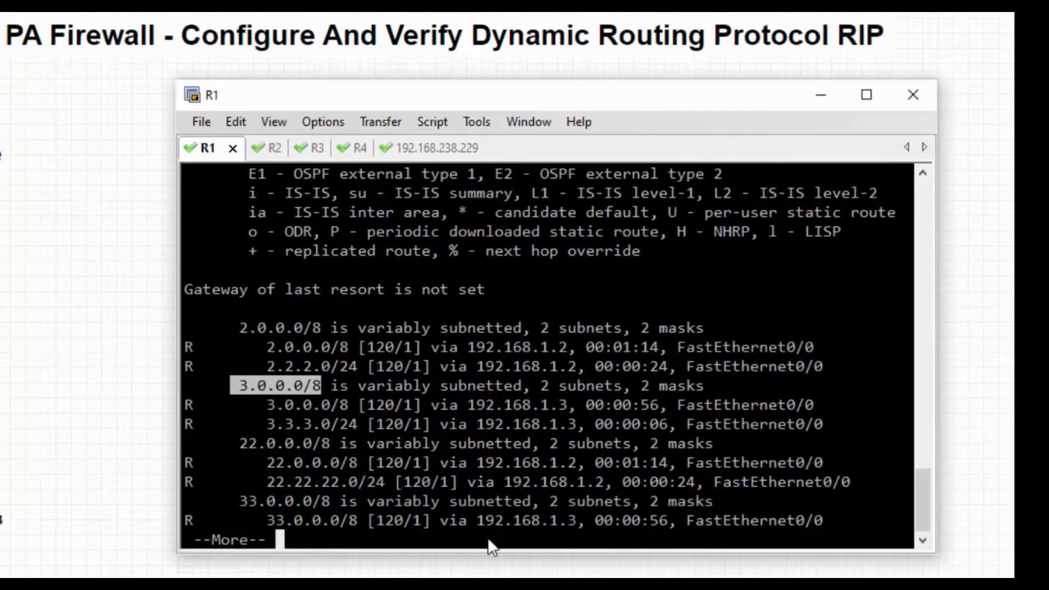
click(381, 438)
key(space)
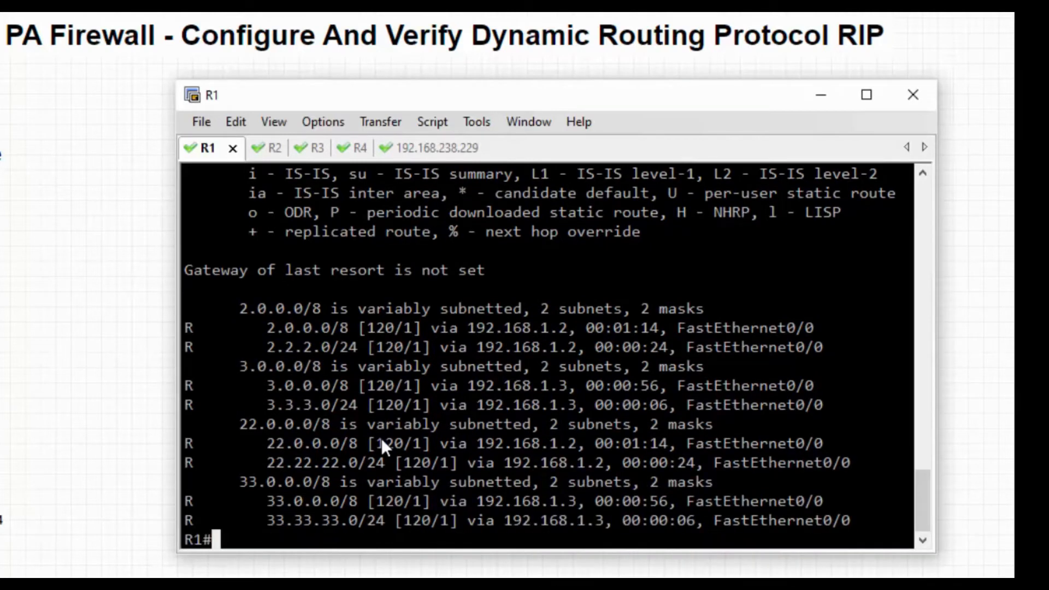
Step: Examine the RIP-learned networks in R1's routing output, including the 22.22.22.0/24 and 33.33.33.0/24 entries and the route codes
click(369, 584)
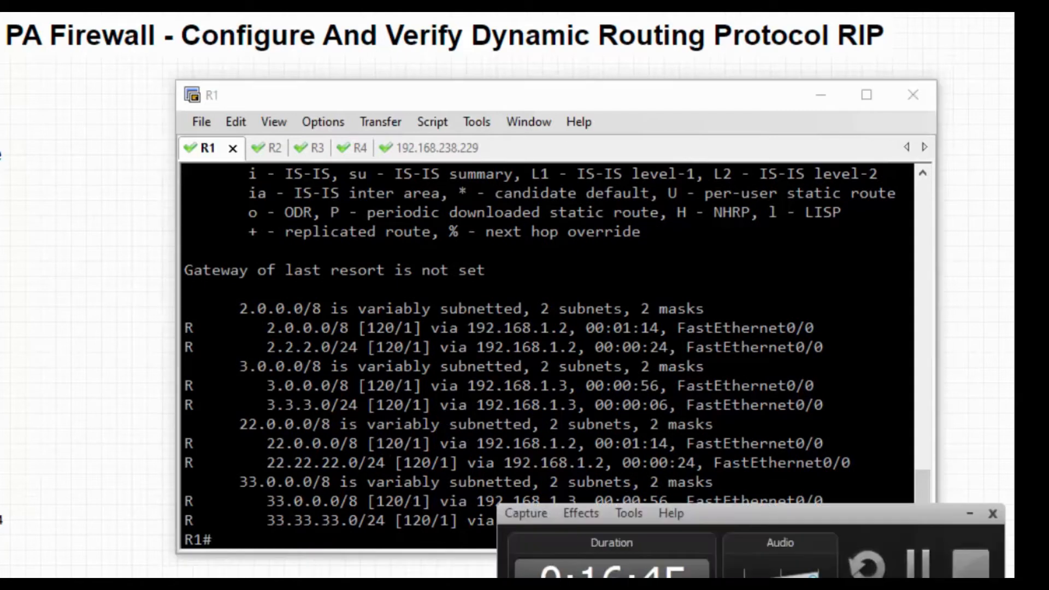
click(368, 583)
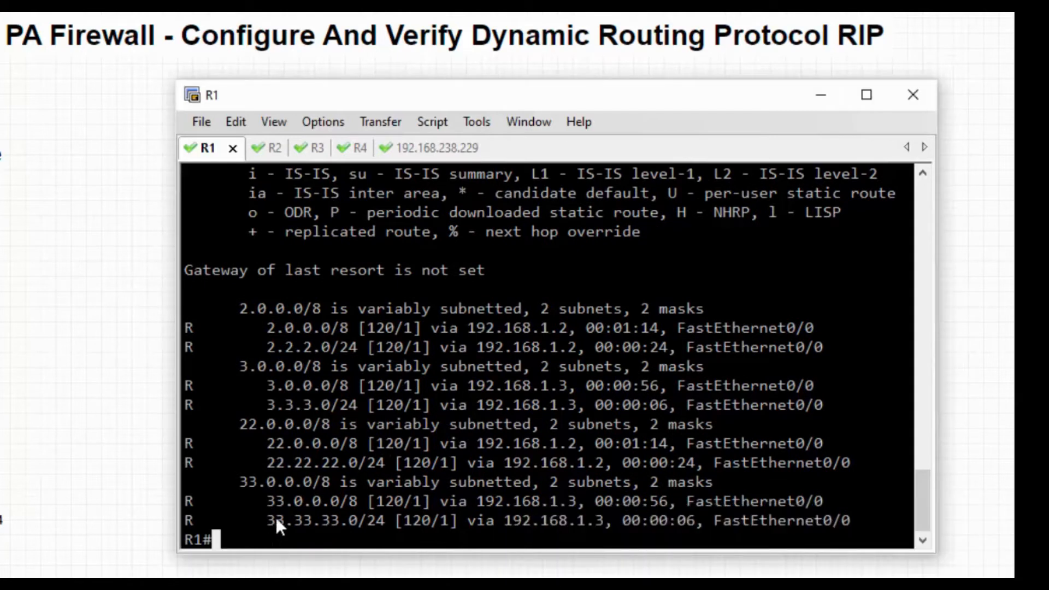
drag(277, 520, 398, 501)
drag(267, 463, 404, 463)
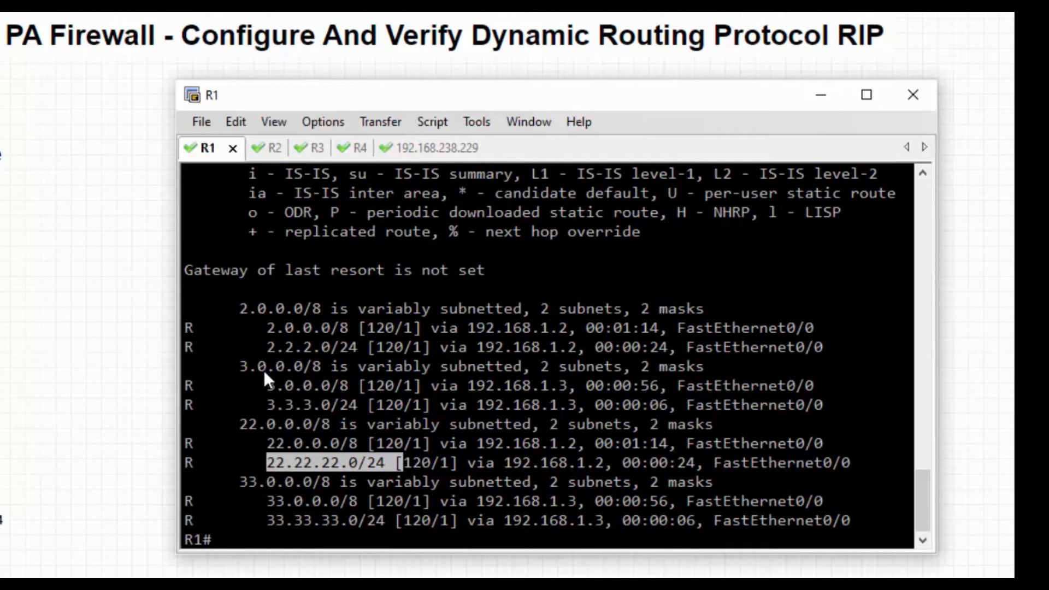
drag(241, 311, 339, 521)
click(338, 408)
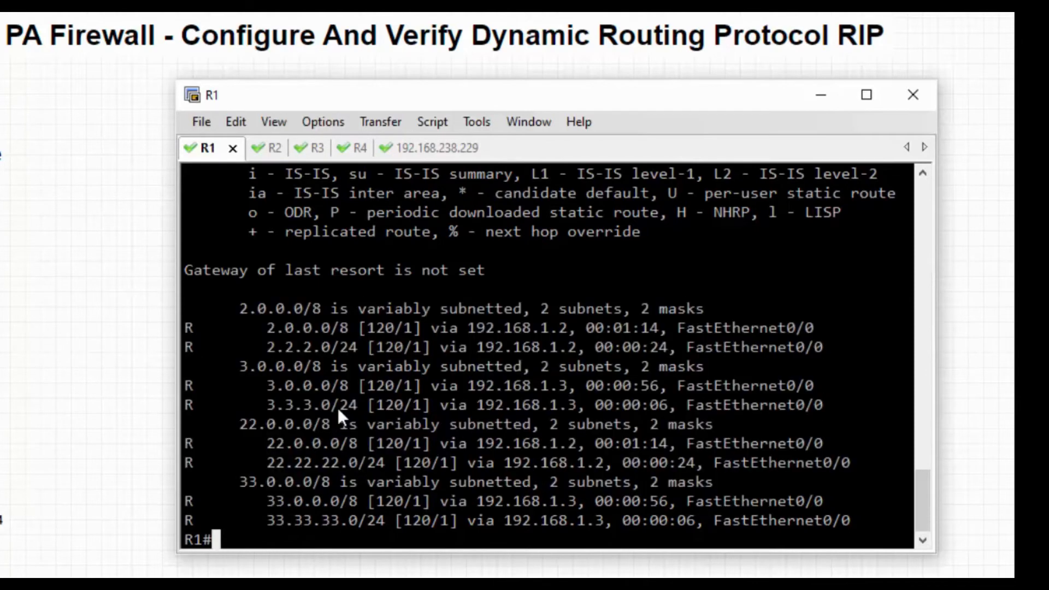
scroll(338, 407, up, 1)
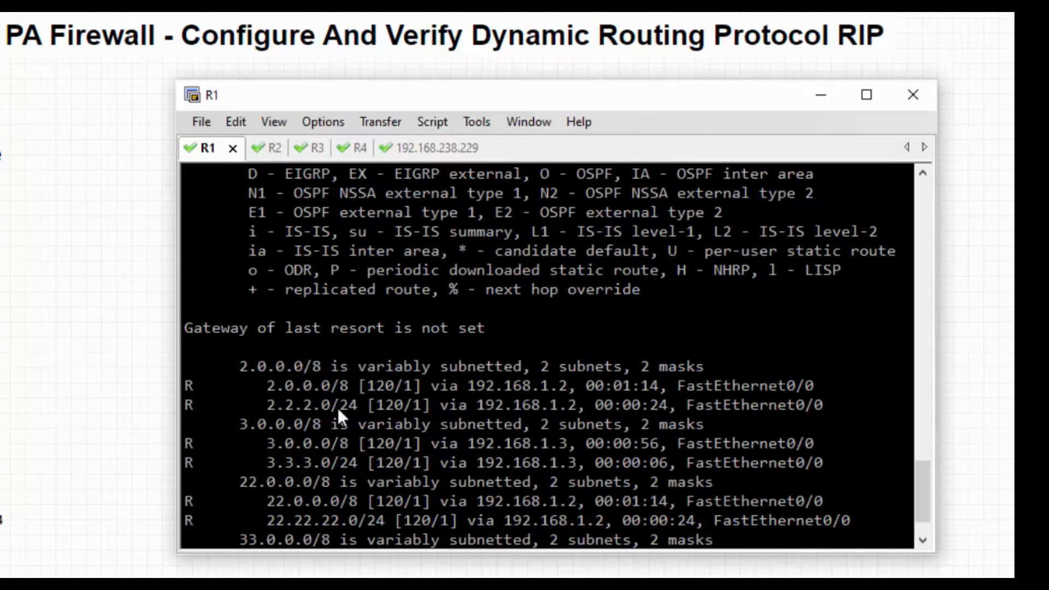
scroll(337, 408, up, 2)
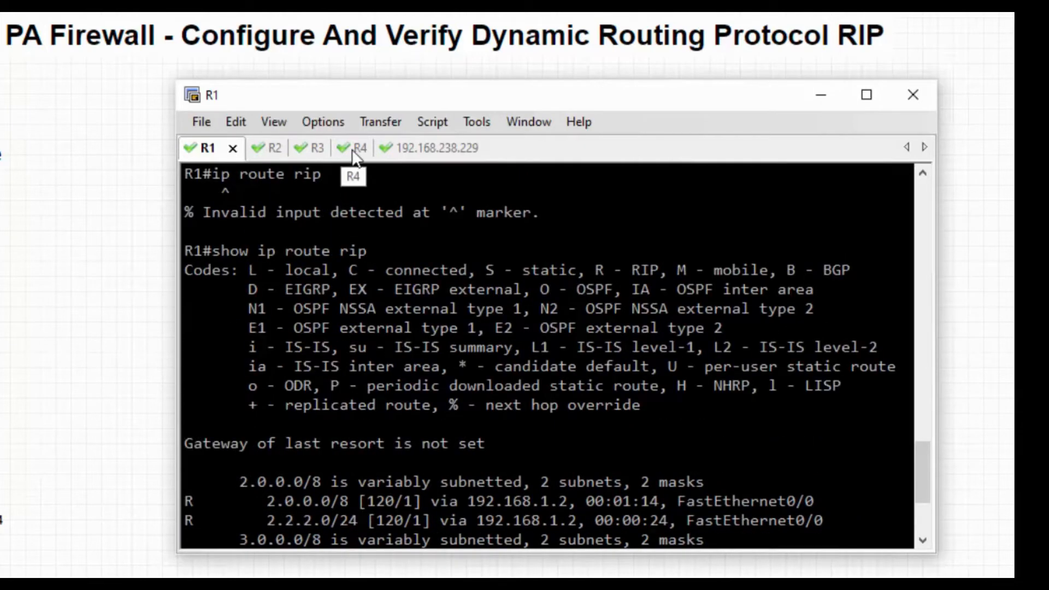
Step: Leave the console sessions, switch to the PA-VM web interface and dismiss the commit status
click(395, 157)
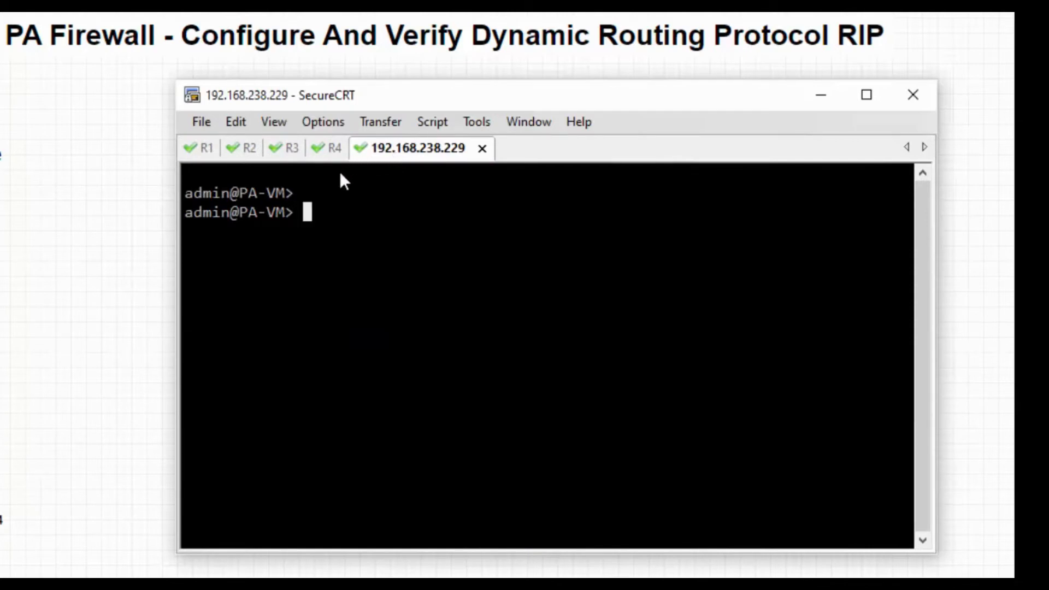
click(334, 154)
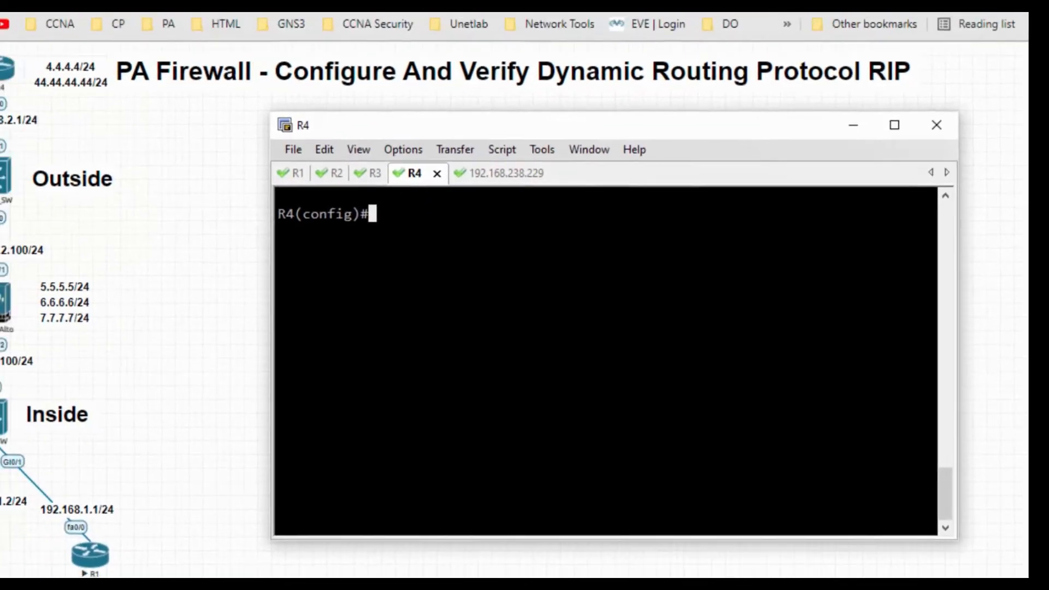
click(271, 25)
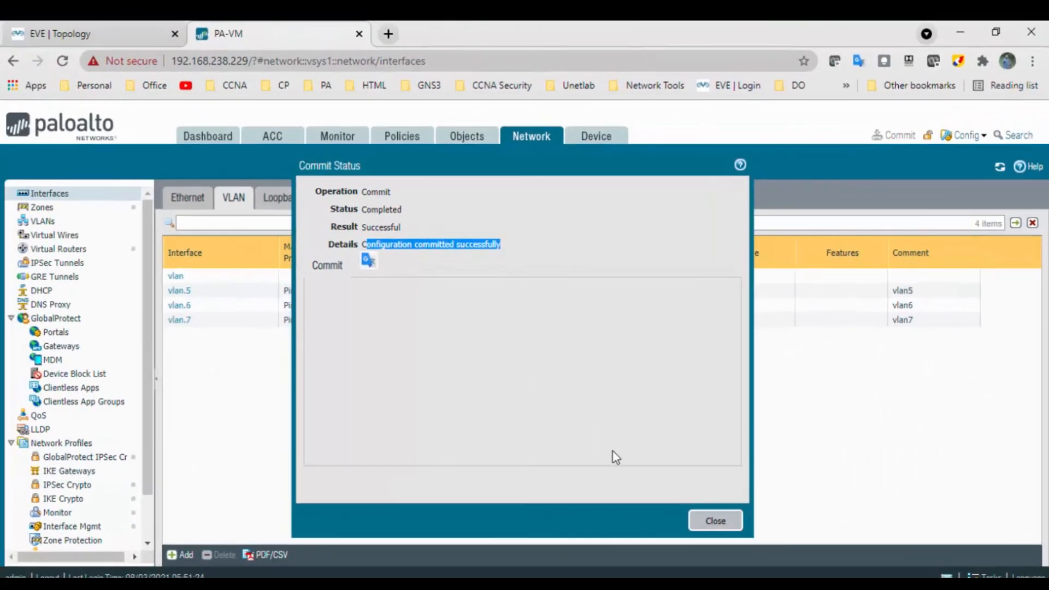
click(698, 528)
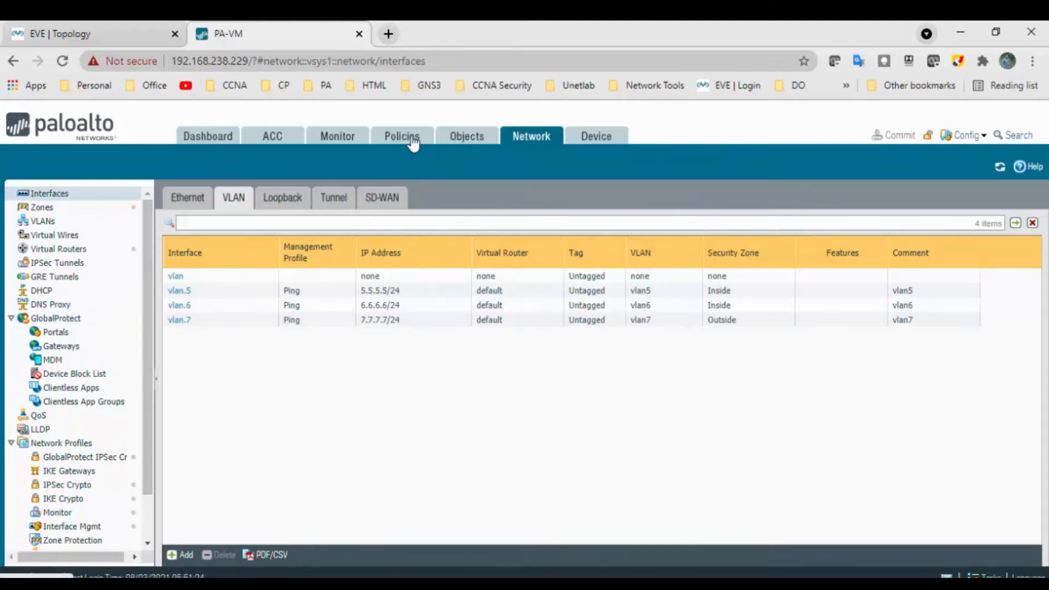
Step: Open the default virtual router's RIP settings and enable RIP
click(66, 250)
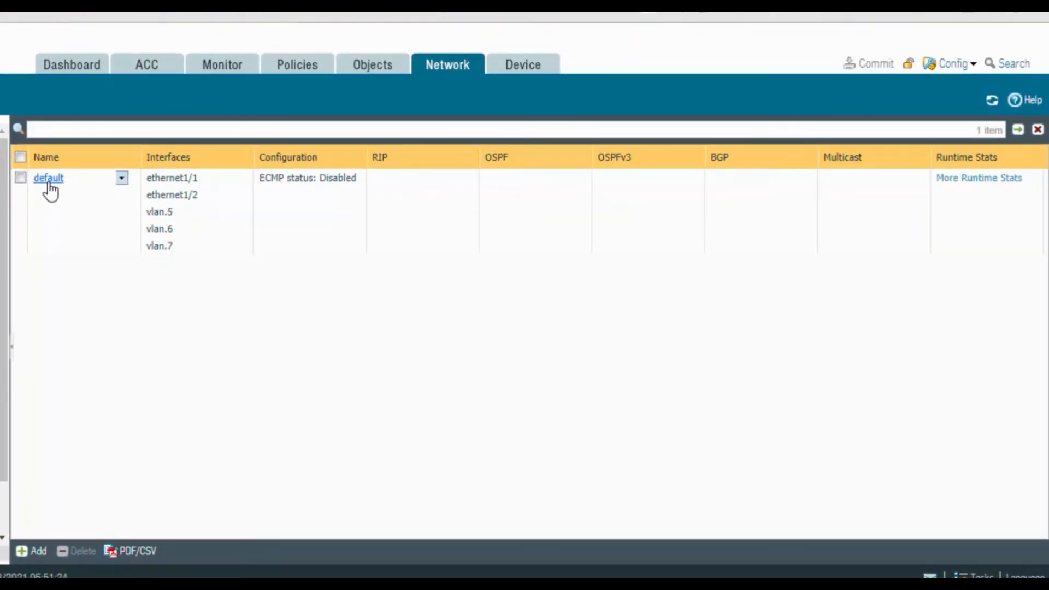
click(50, 180)
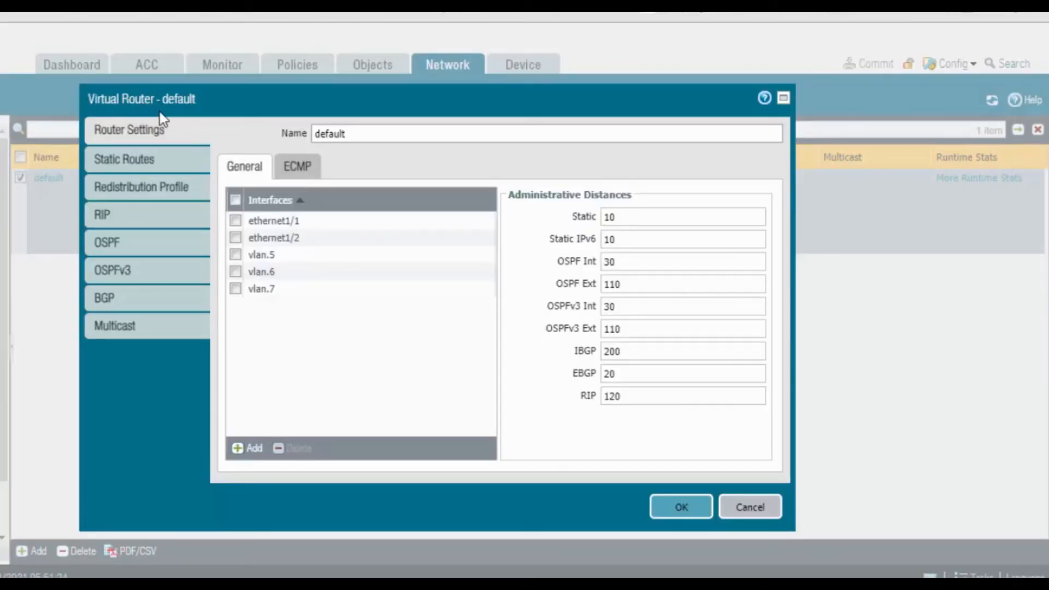
click(115, 214)
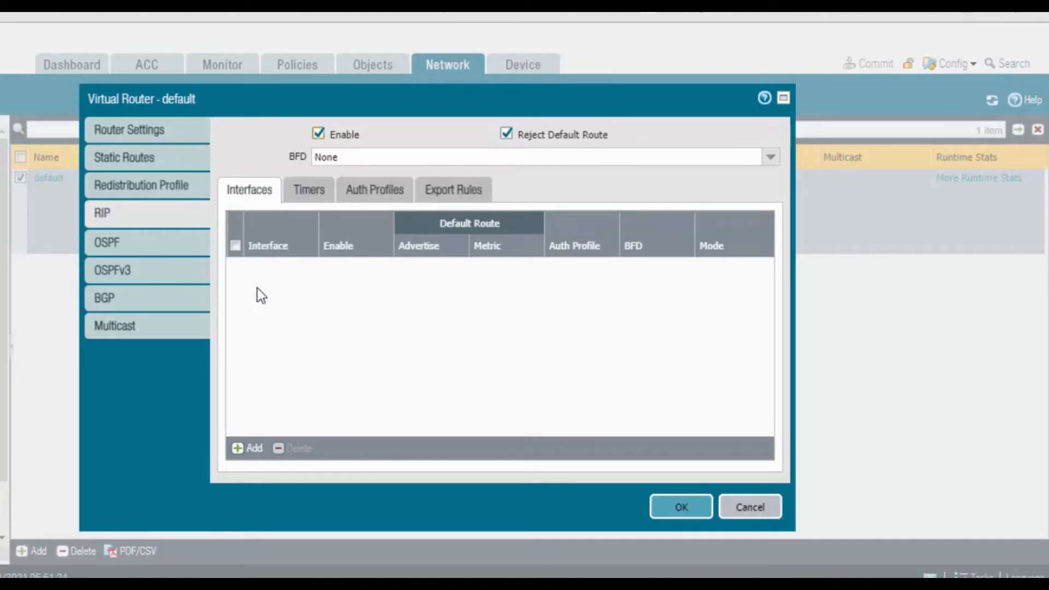
Step: Review the default virtual router's RIP timers, authentication profiles and export rules
click(310, 193)
drag(246, 241, 330, 326)
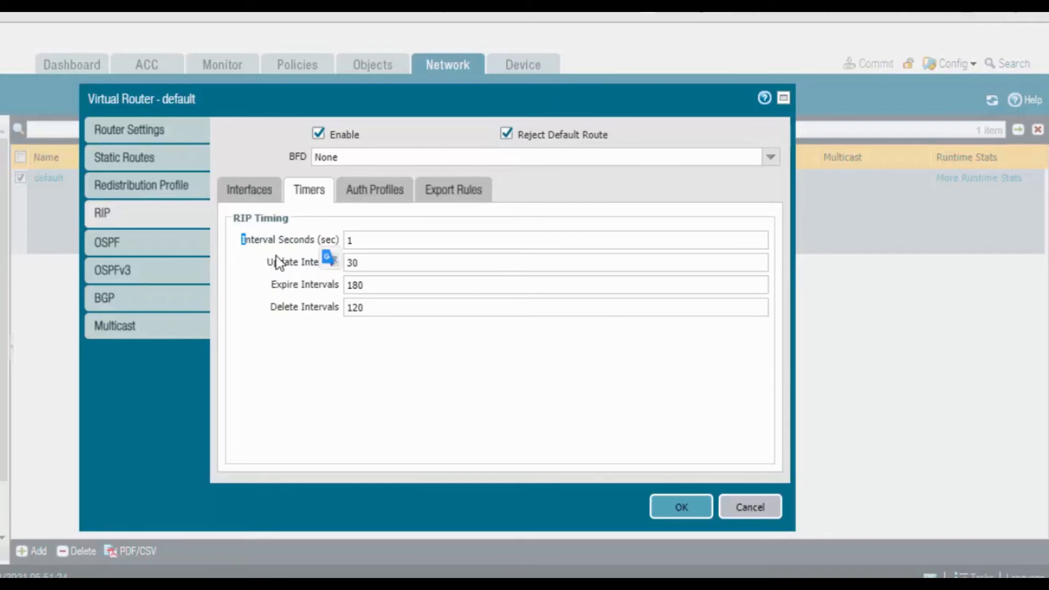
click(283, 238)
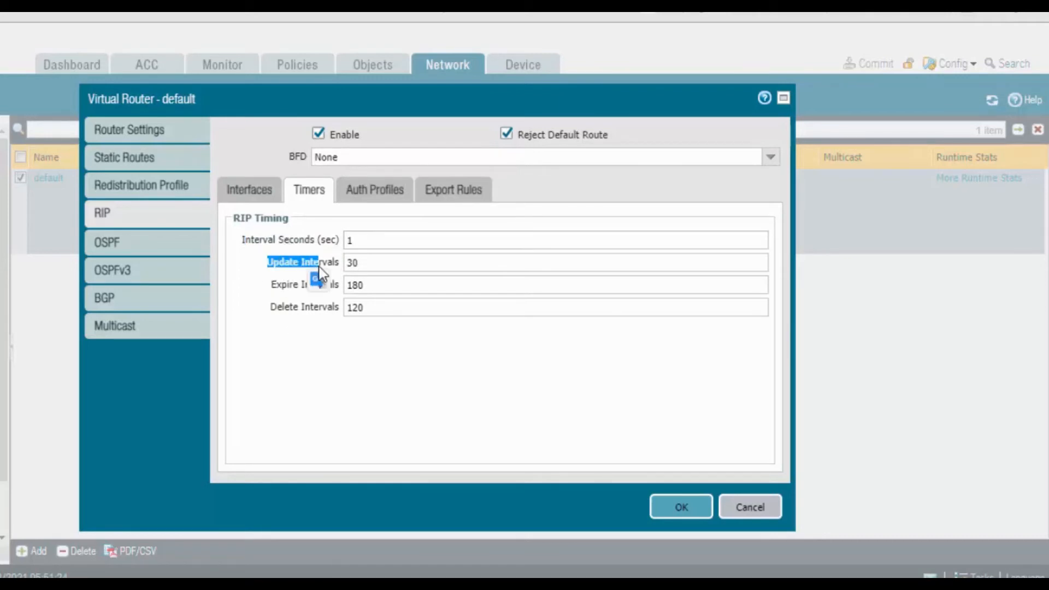
click(297, 290)
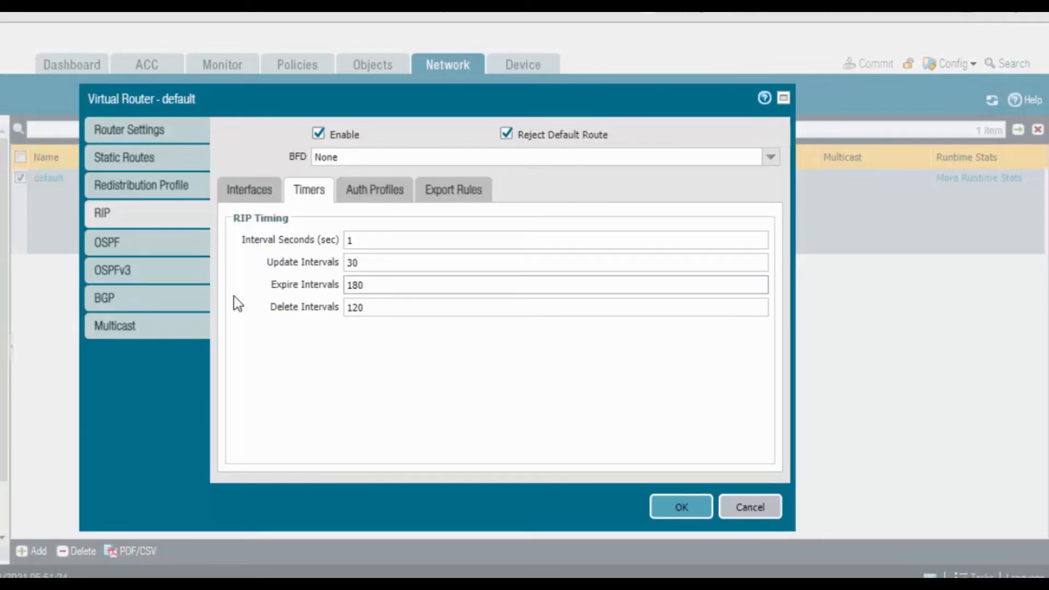
drag(273, 311, 335, 314)
click(346, 347)
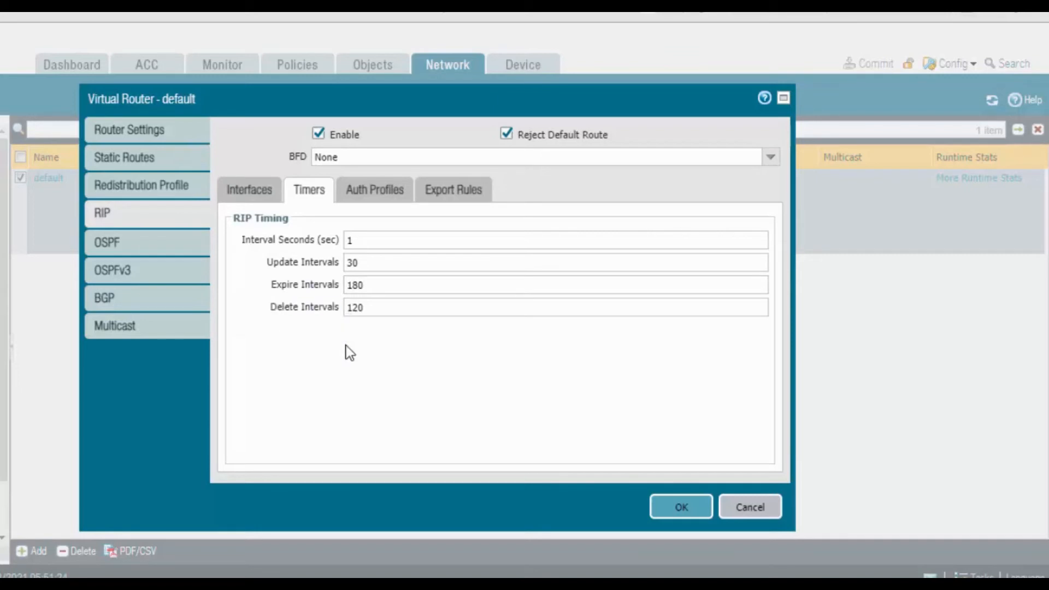
click(363, 306)
double_click(363, 307)
click(359, 191)
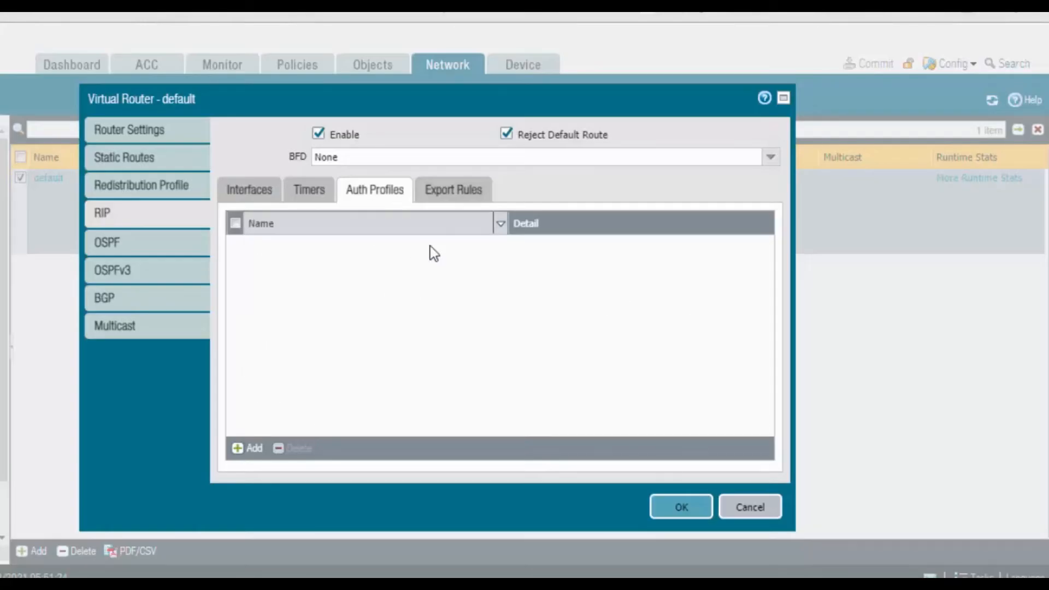
click(461, 198)
Step: Add ethernet1/2 as an enabled RIP interface in normal mode, without an auth profile or default route advertisement
click(241, 194)
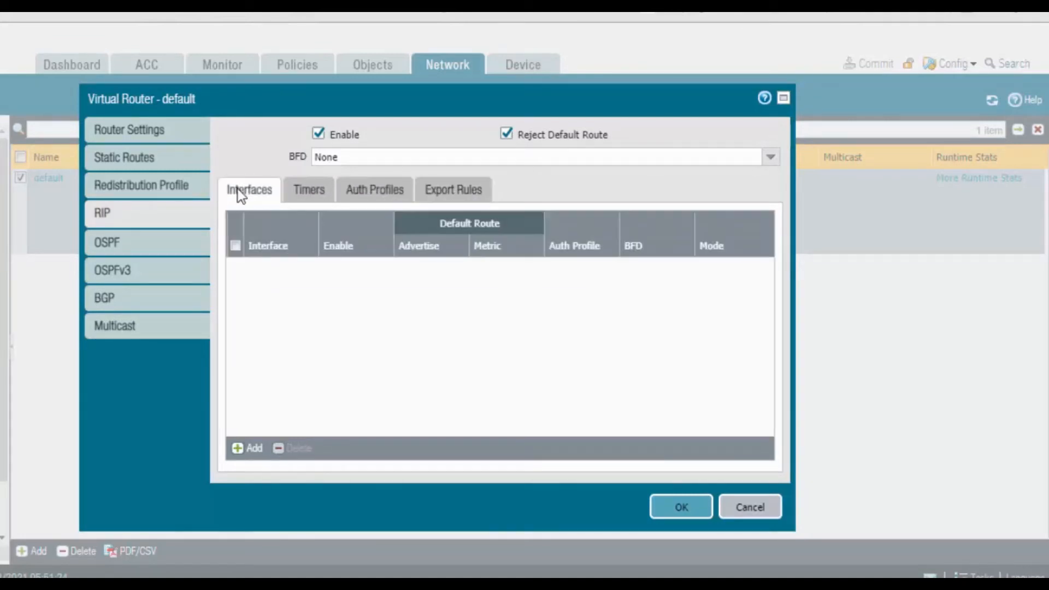
click(251, 449)
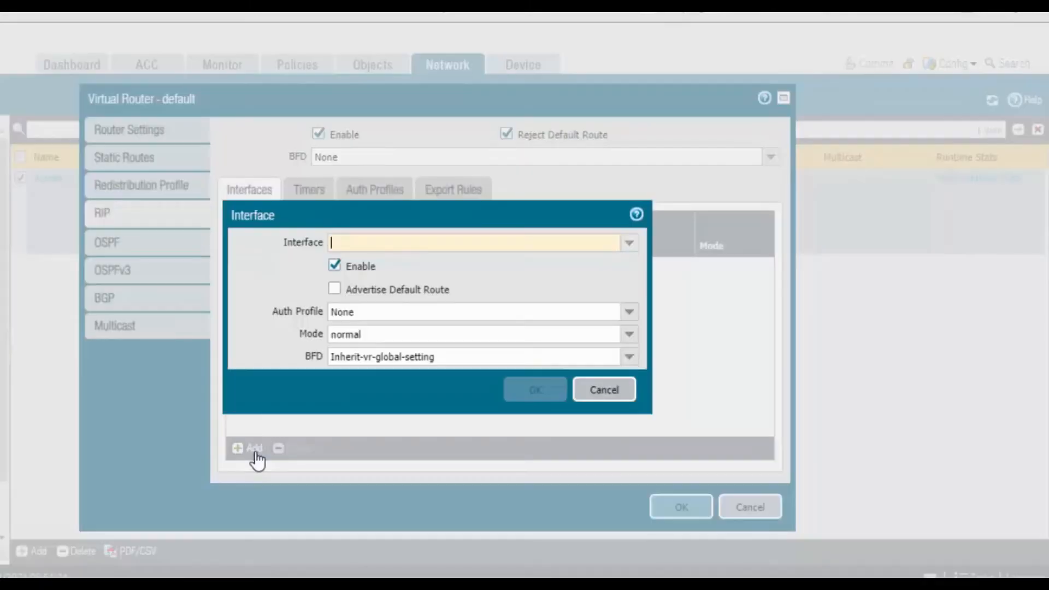
click(629, 246)
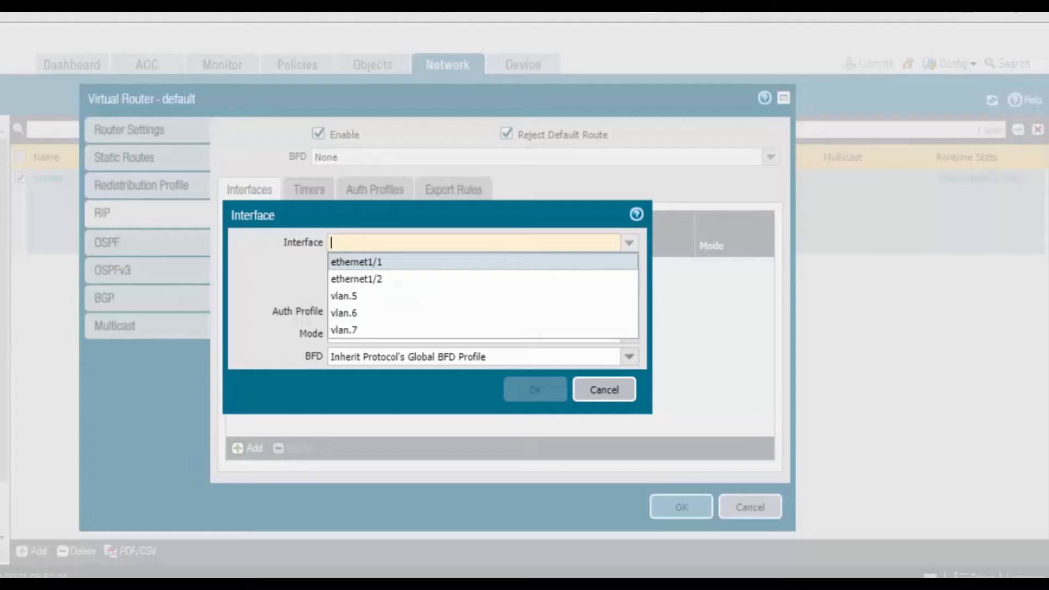
click(378, 281)
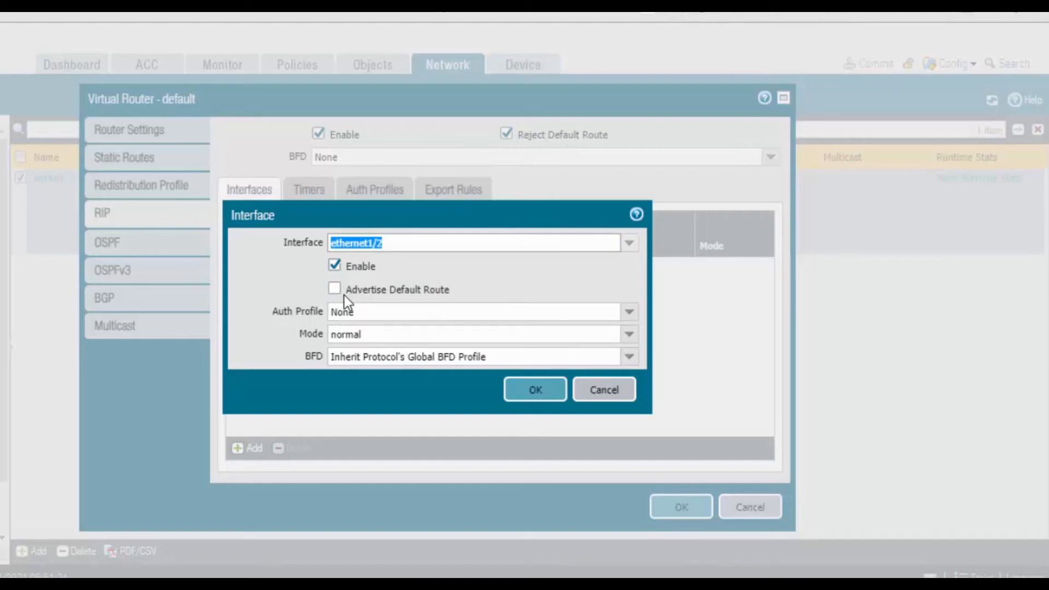
drag(461, 290, 347, 295)
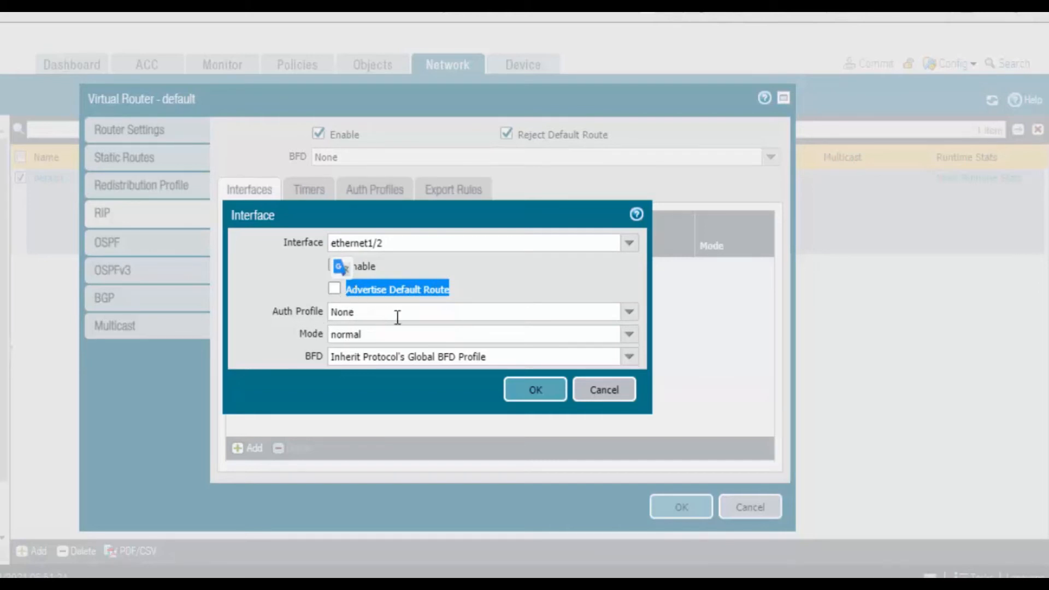
click(631, 315)
click(595, 295)
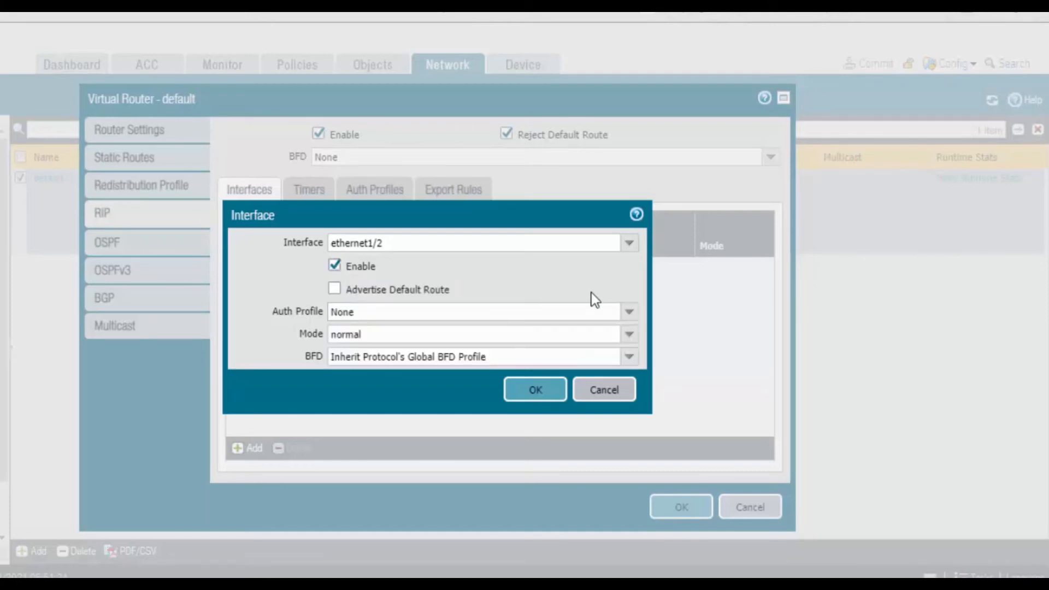
click(631, 335)
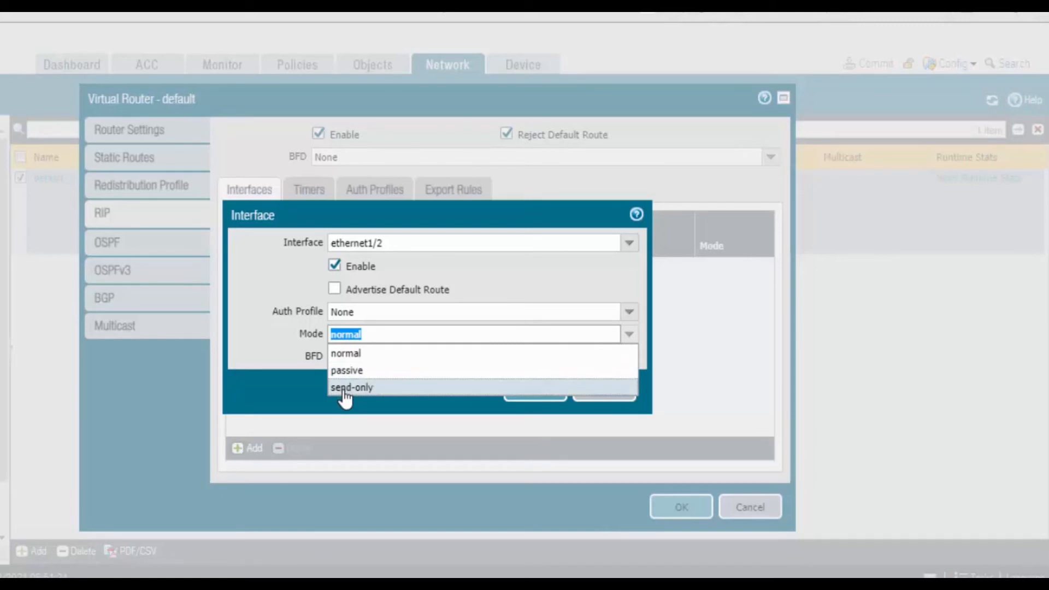
click(470, 279)
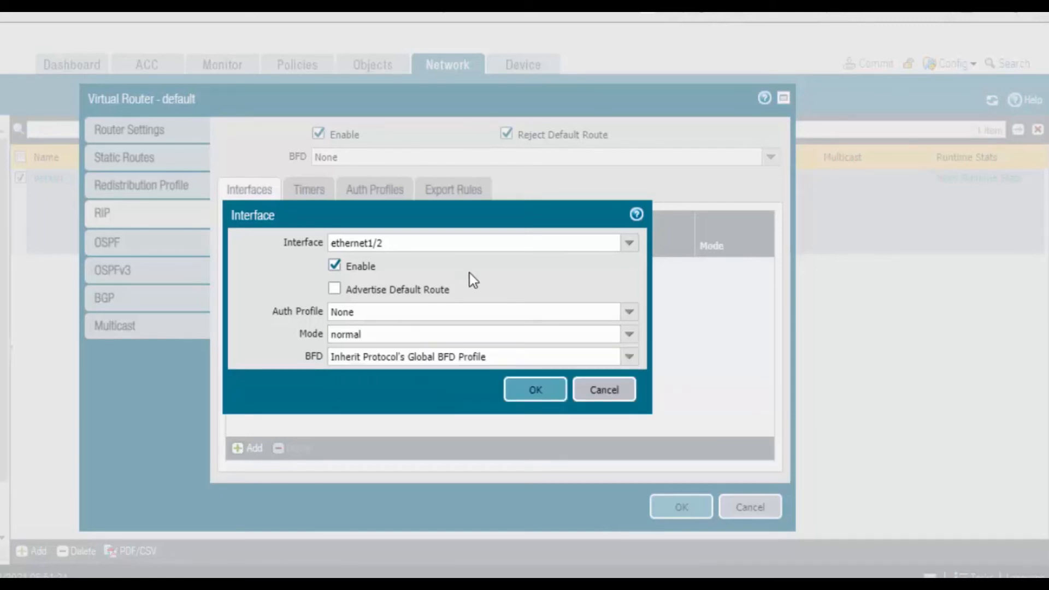
click(555, 392)
Step: Add vlan.5 and vlan.6 as RIP interfaces with the default settings
click(247, 449)
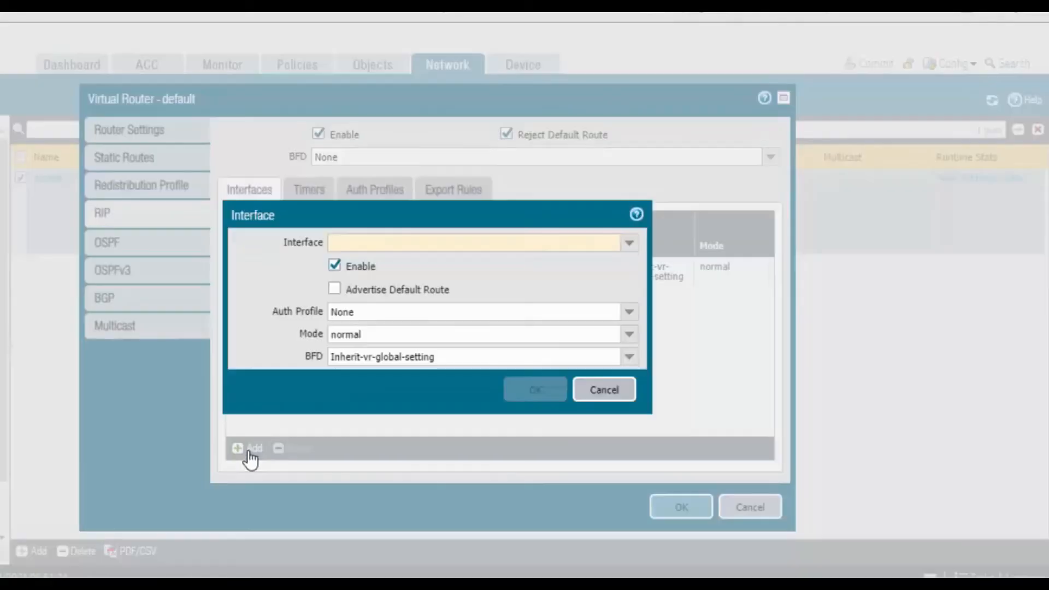
click(631, 248)
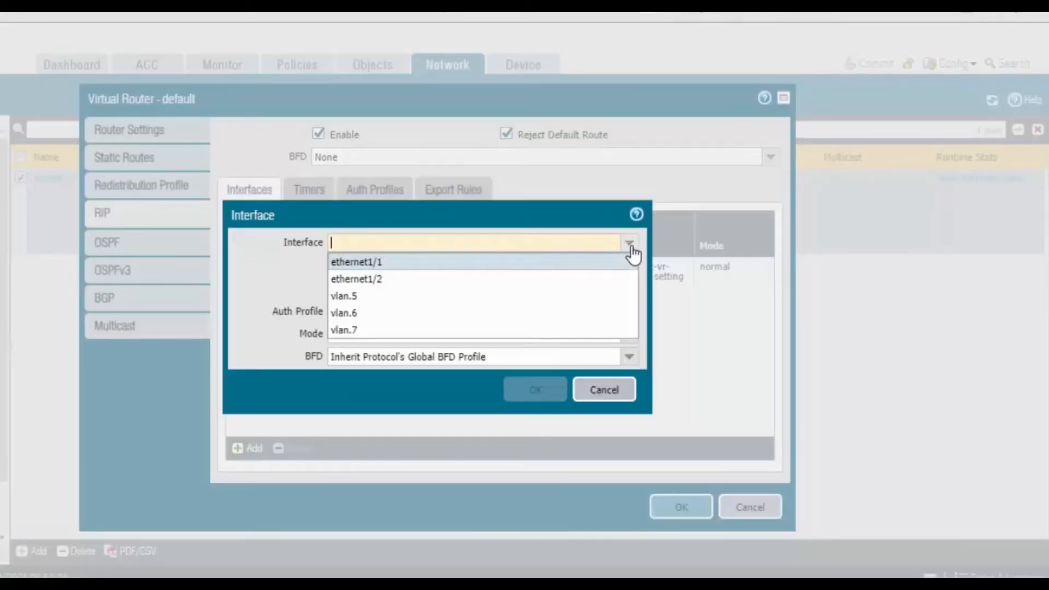
click(438, 307)
click(528, 397)
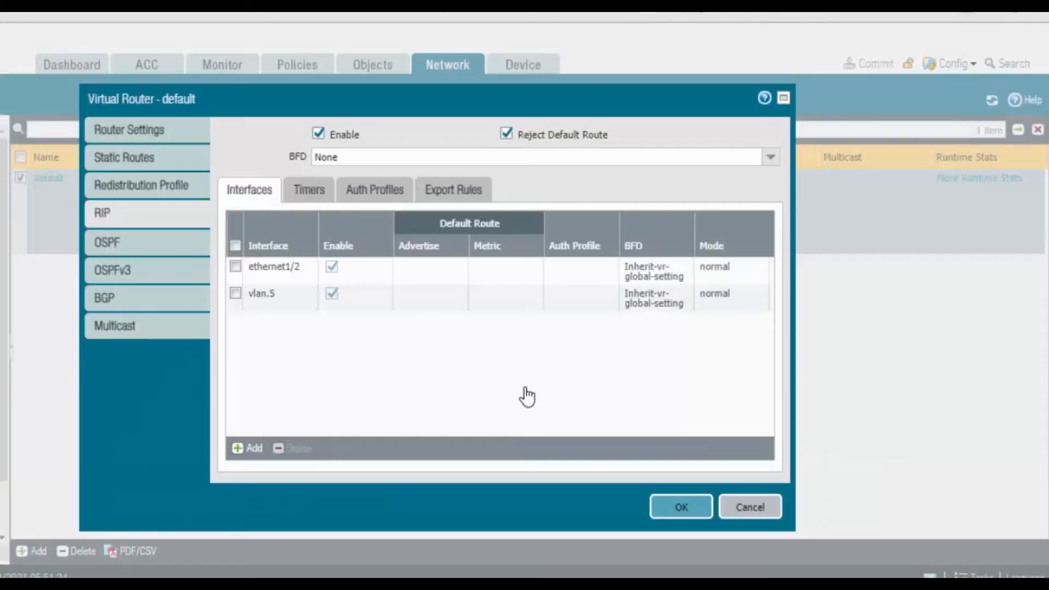
click(254, 451)
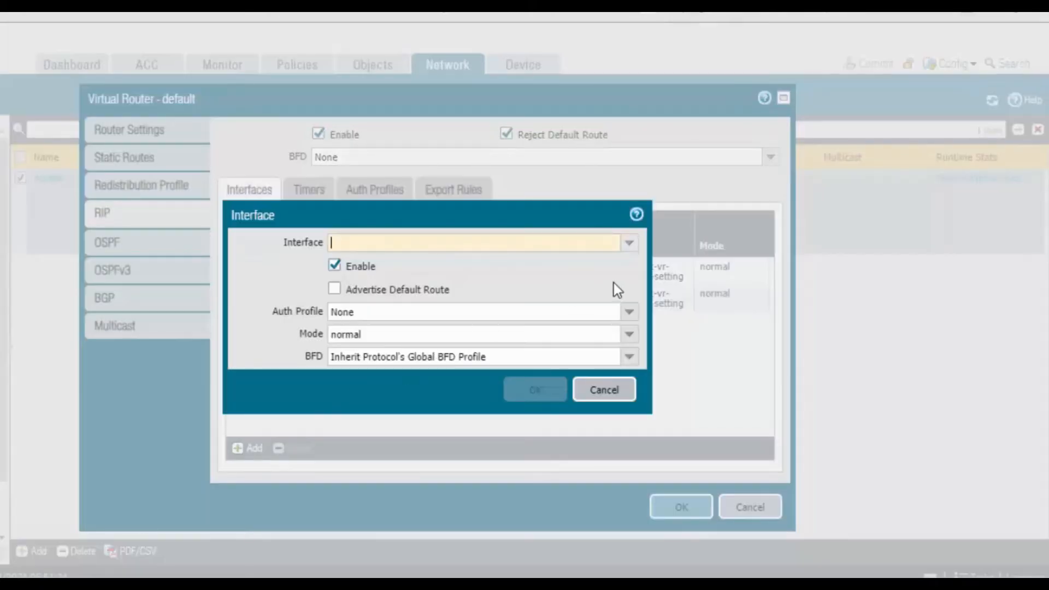
click(628, 243)
click(465, 312)
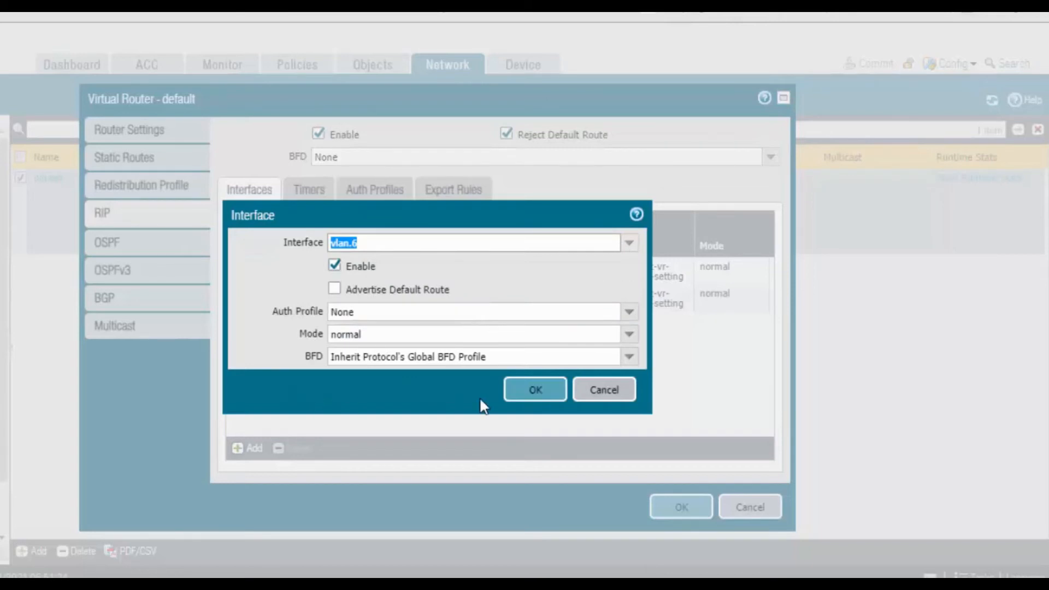
click(534, 392)
Step: Add vlan.7 and ethernet1/1 to the RIP interfaces with the default settings
click(255, 450)
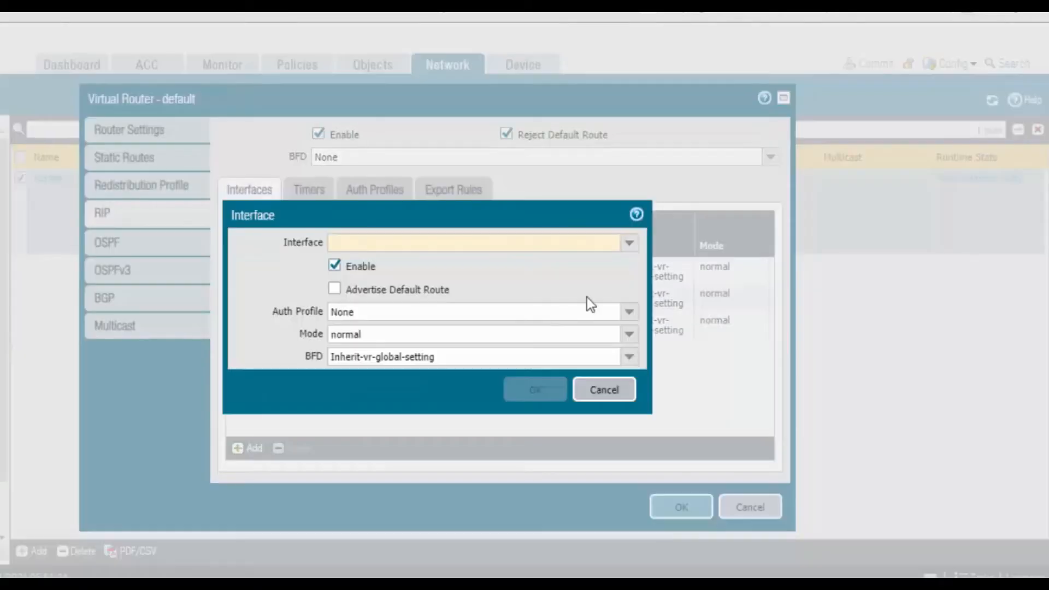
click(630, 244)
click(417, 331)
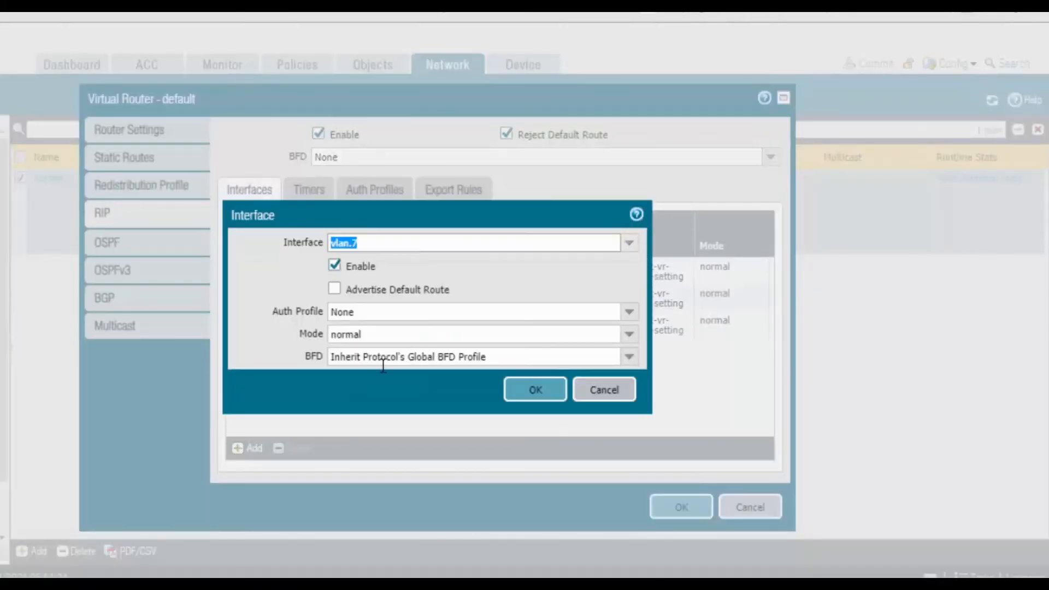
click(533, 391)
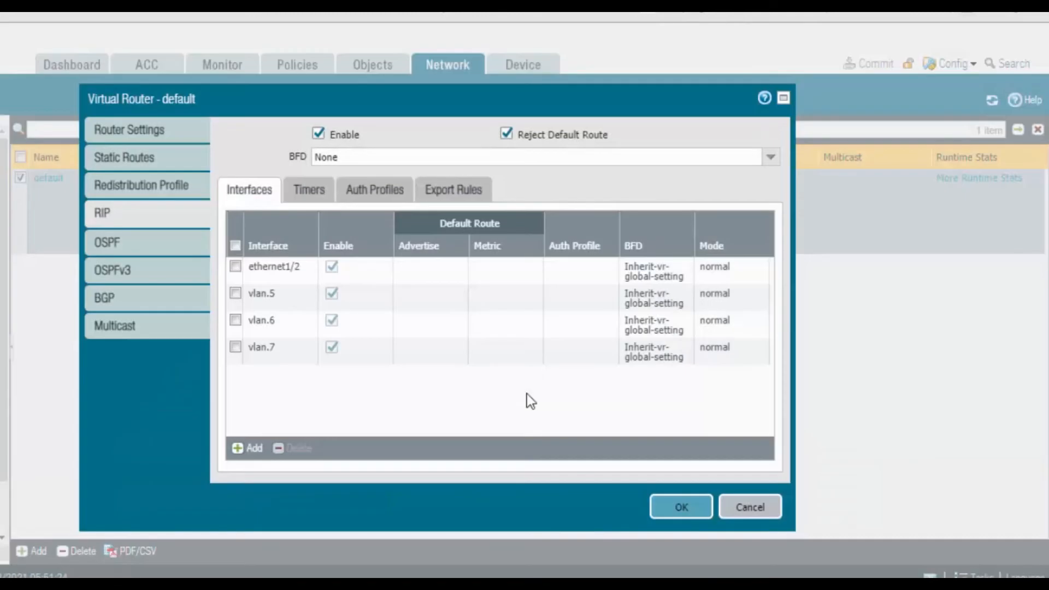
click(255, 449)
click(628, 244)
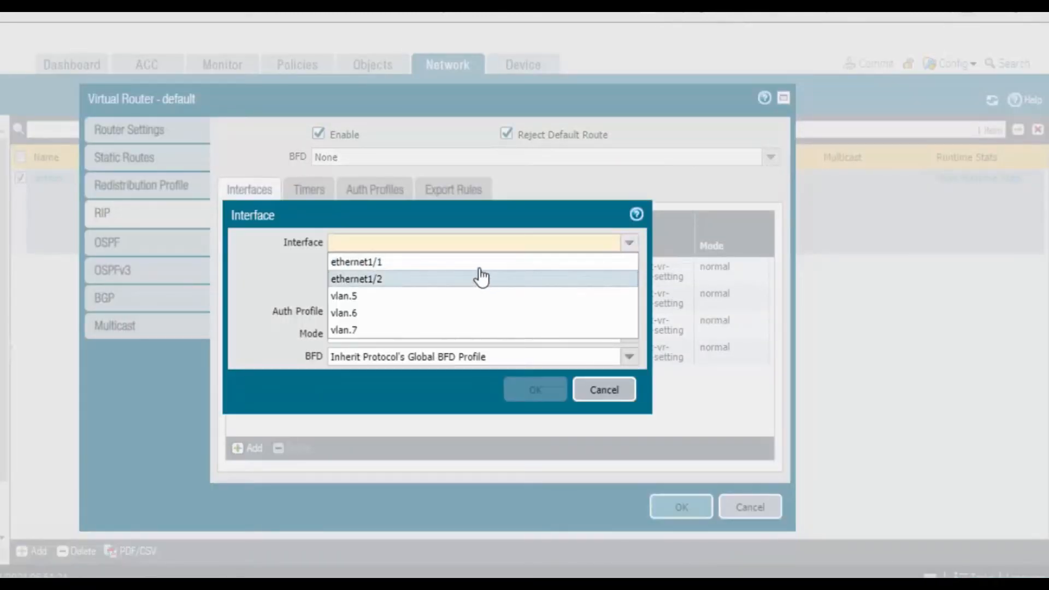
click(481, 263)
click(526, 392)
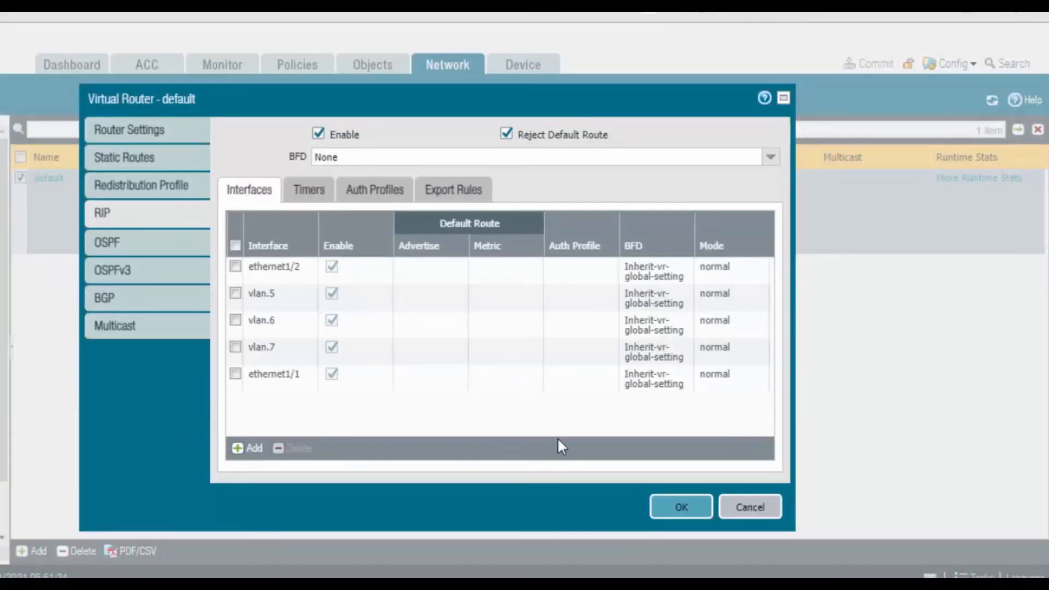
Step: Save the default virtual router's RIP configuration and commit all changes to the firewall
click(698, 516)
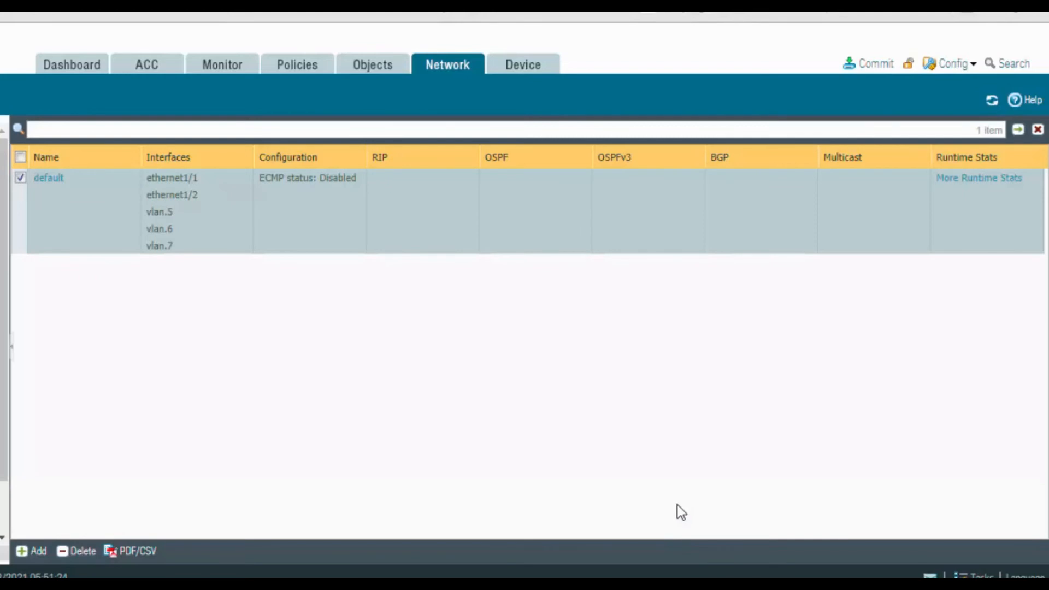
click(876, 64)
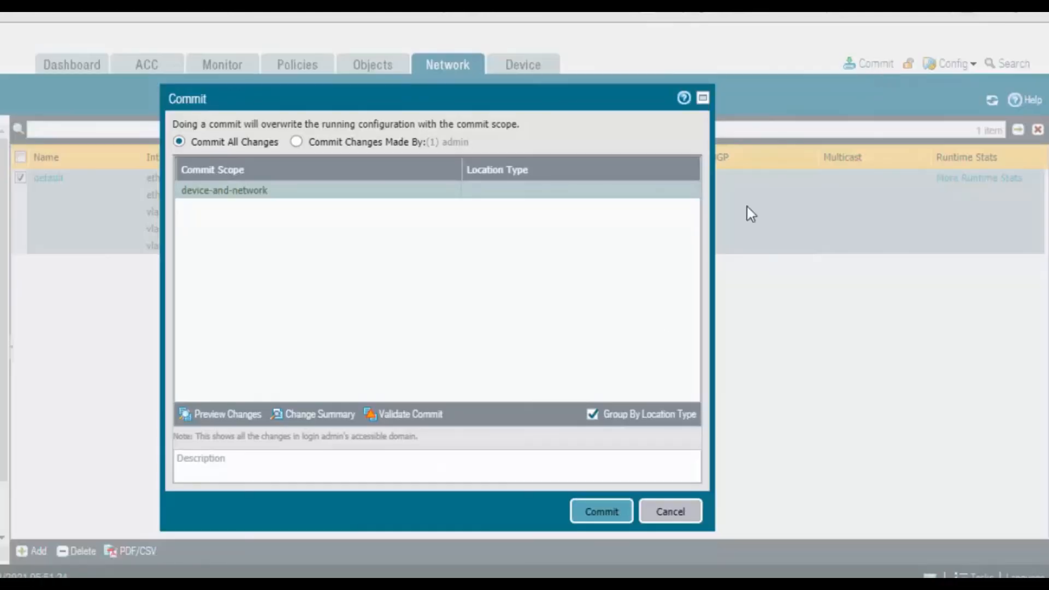
click(619, 511)
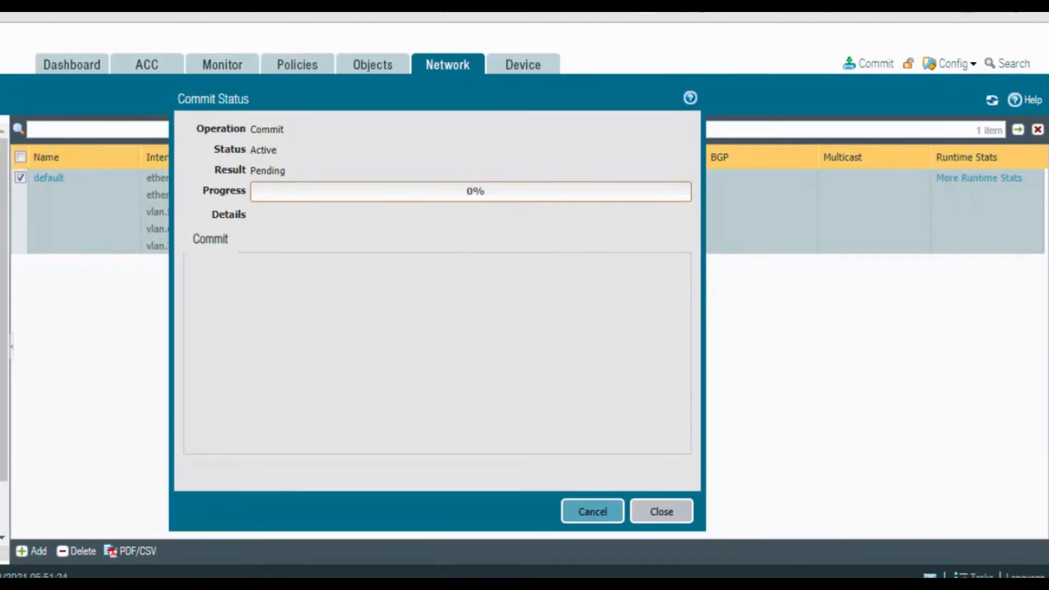
Step: Switch to the router console window and list R1's RIP routes with show ip route rip
key(alt+Tab)
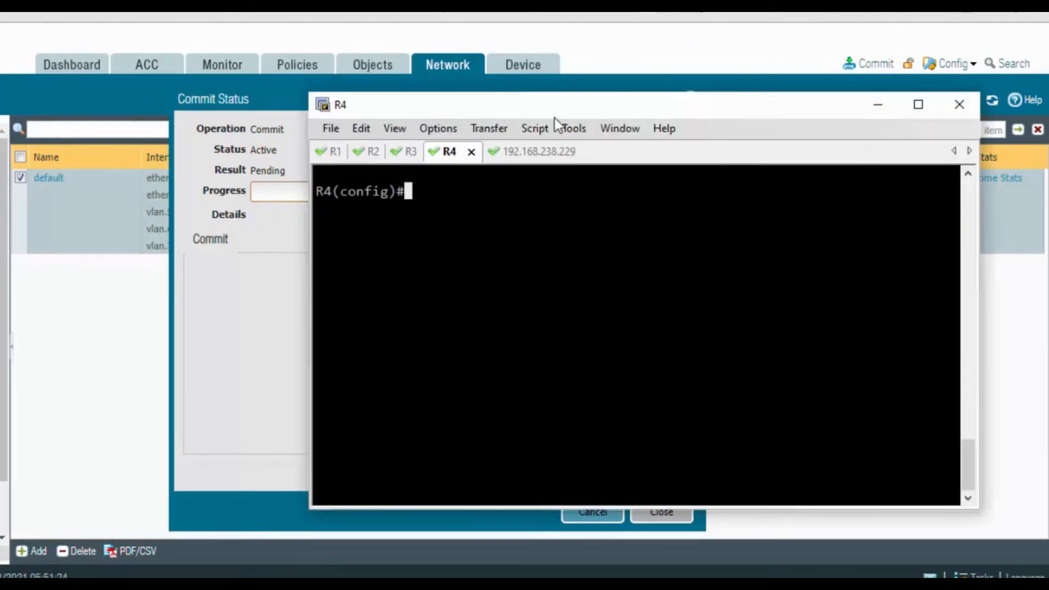
drag(583, 104, 631, 109)
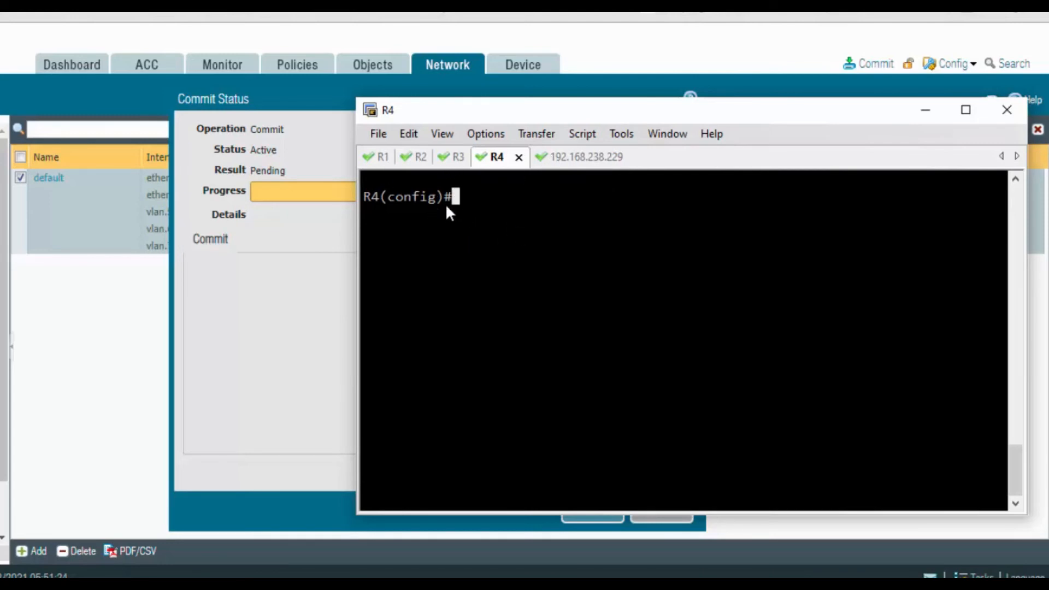
click(382, 157)
key(Return)
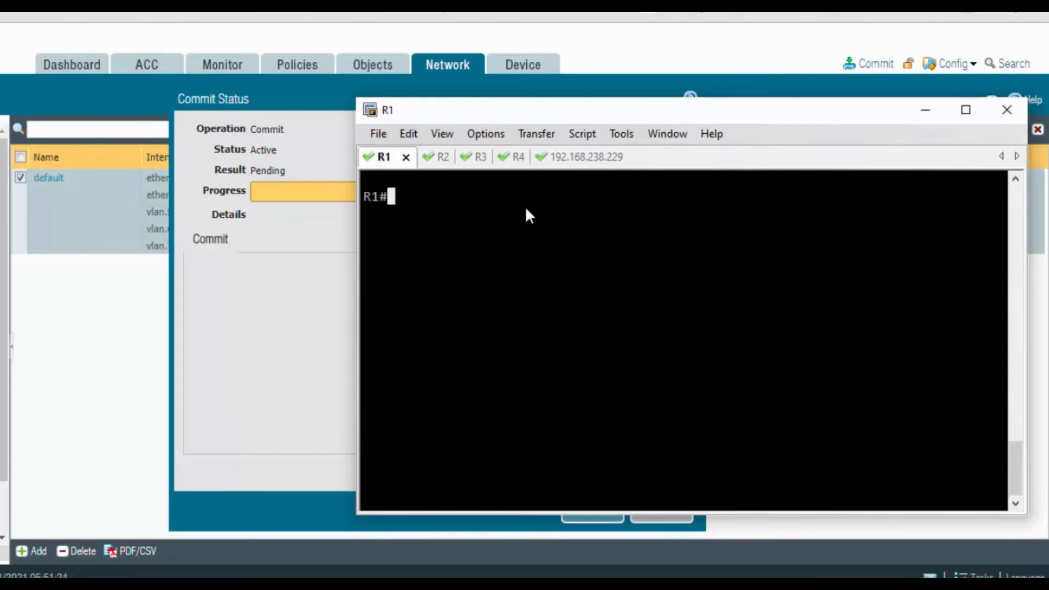
text(show ip route)
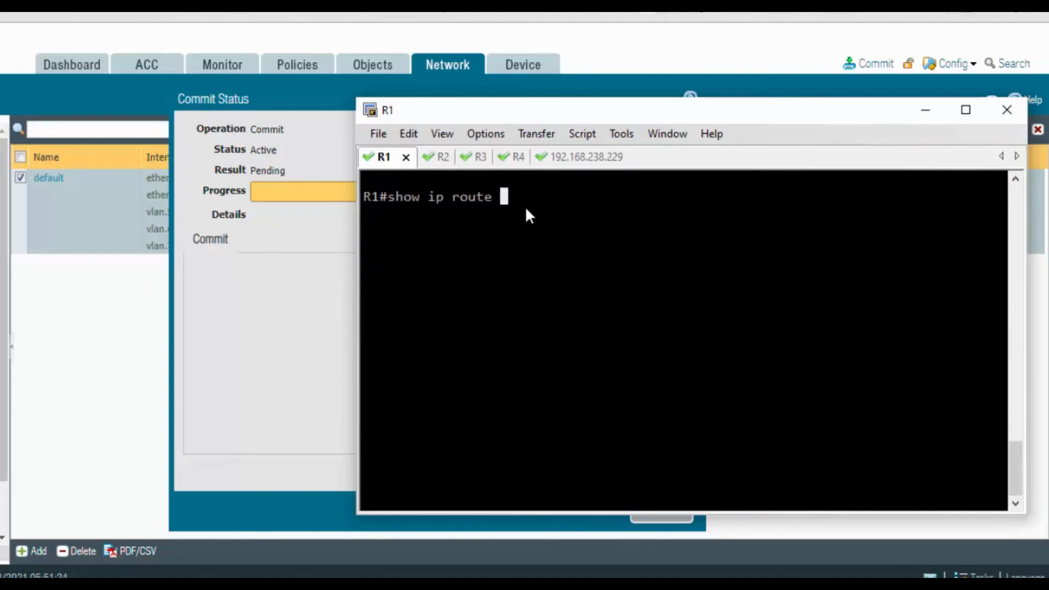
text( rip)
key(Return)
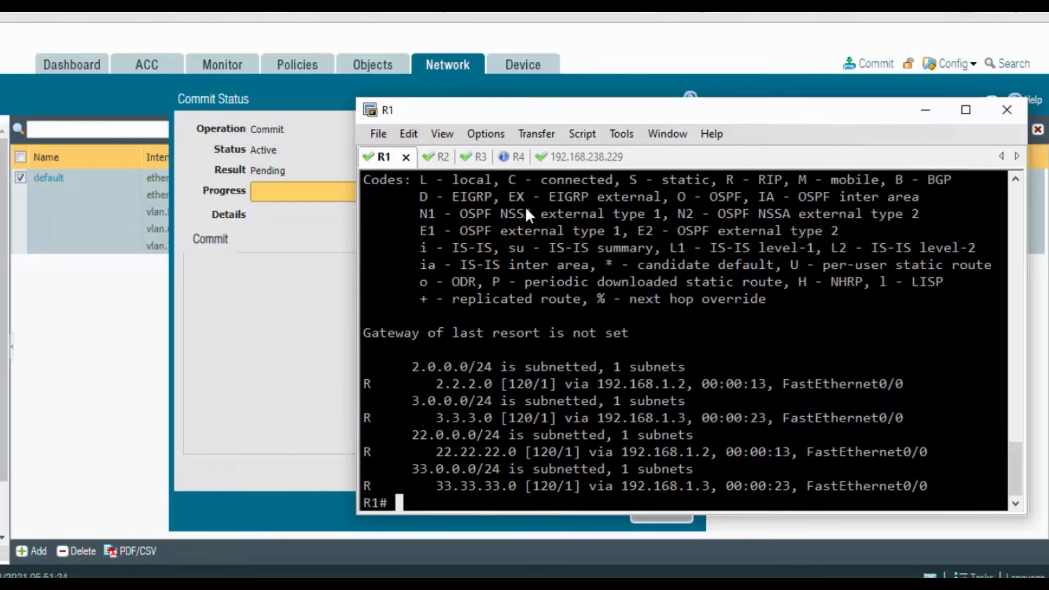
Step: Run show ip route rip on R1 again and examine the 5.0.0.0/24, 6.0.0.0/24 and 7.0.0.0/24 entries through the end of the output
text(show ip route rip)
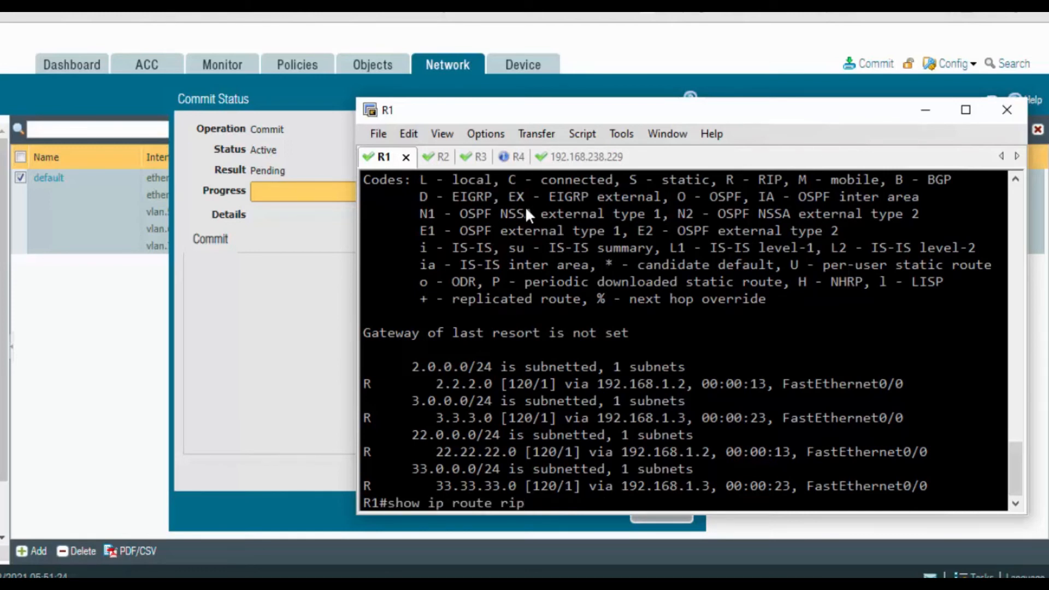
key(Return)
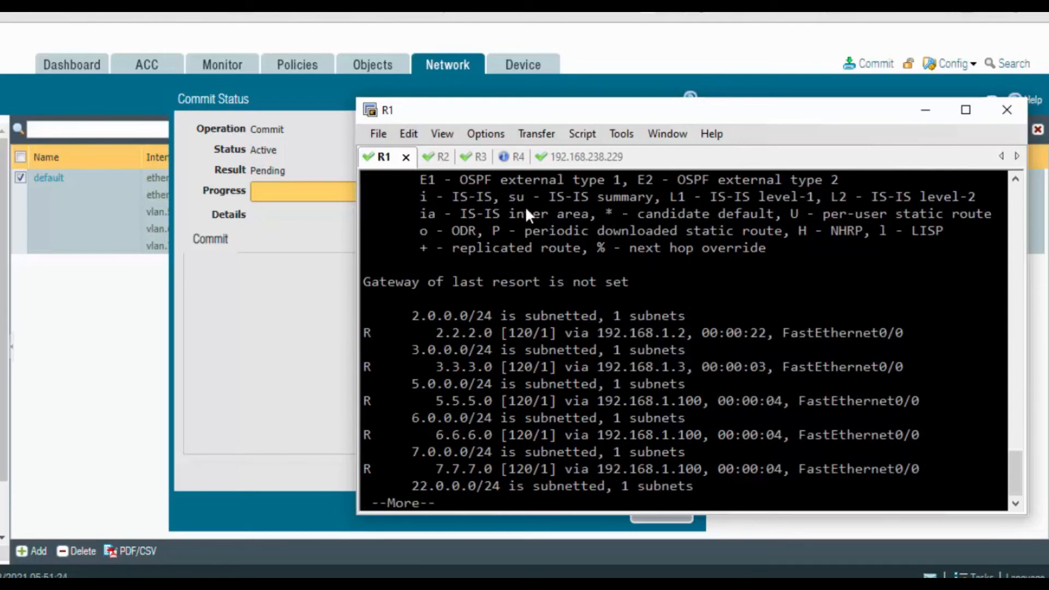
drag(414, 421, 517, 414)
drag(413, 383, 517, 383)
drag(414, 451, 541, 451)
key(space)
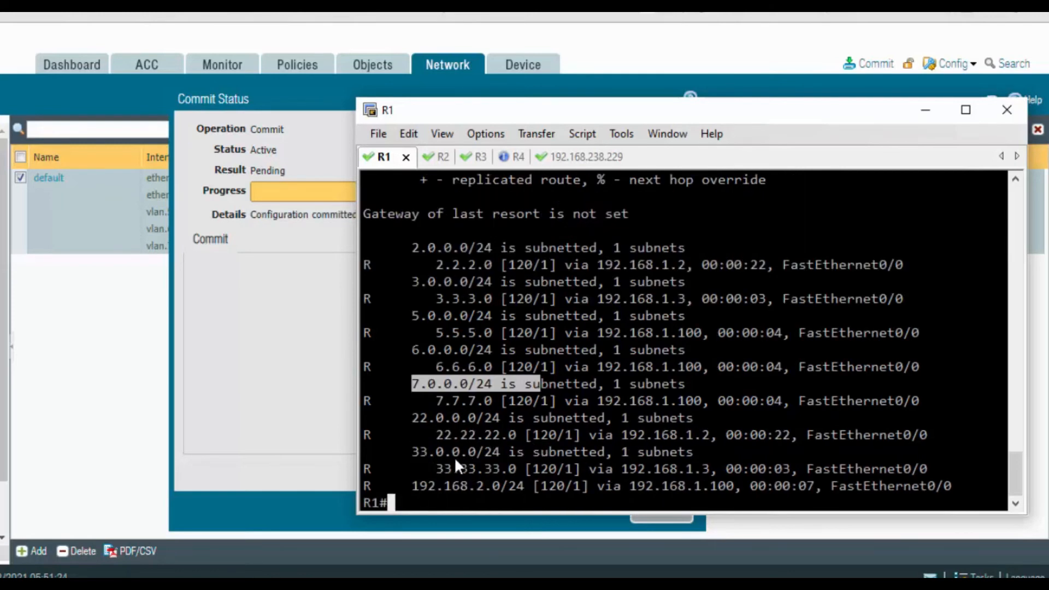
Step: Clear R2's console screen and list all its RIP routes with do sh ip route rip
click(435, 160)
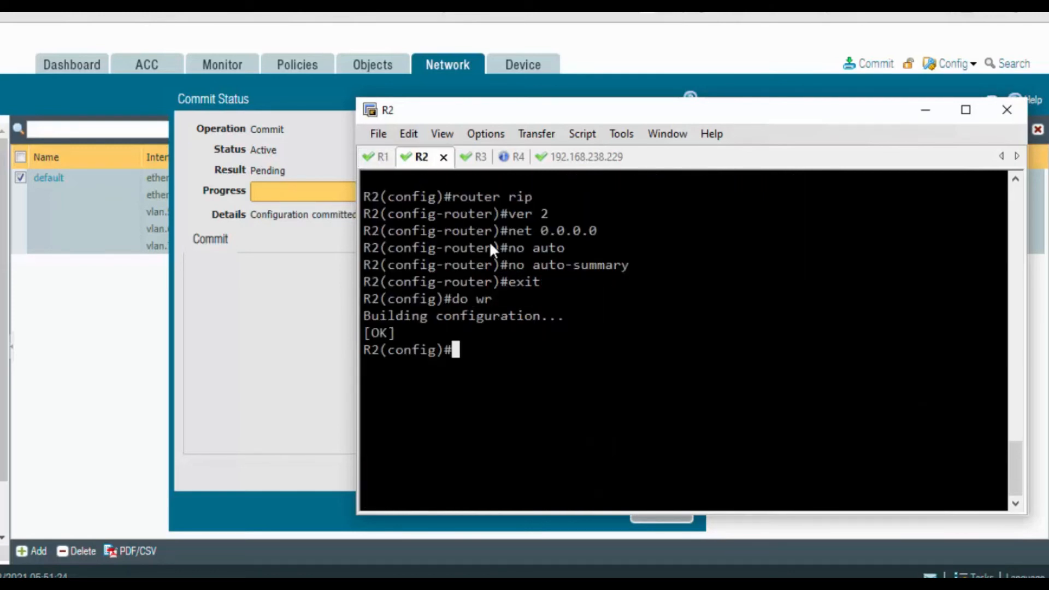
key(ctrl+l)
key(Return)
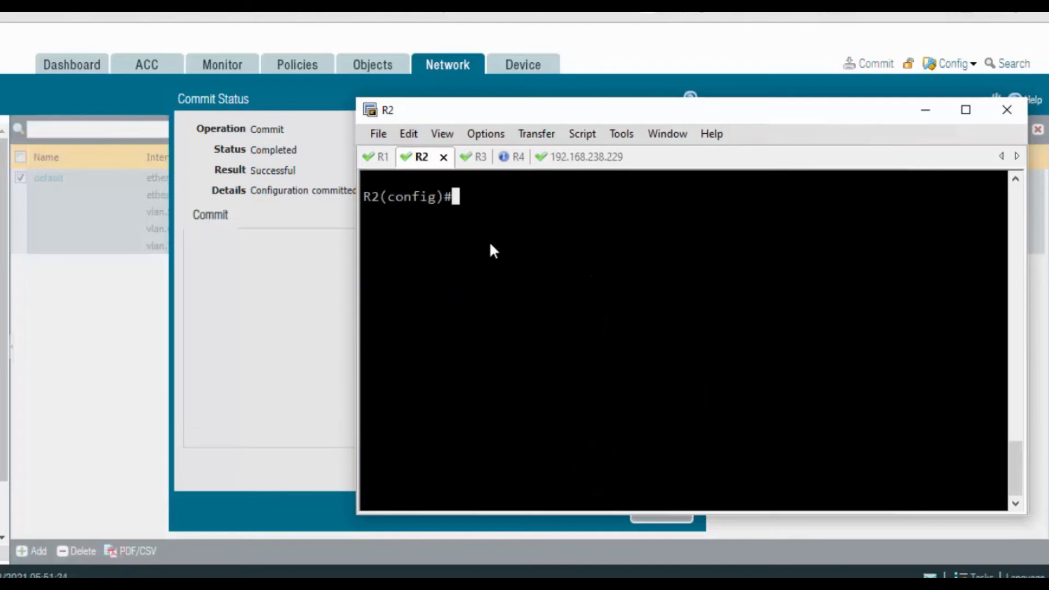
text(do sh ip i)
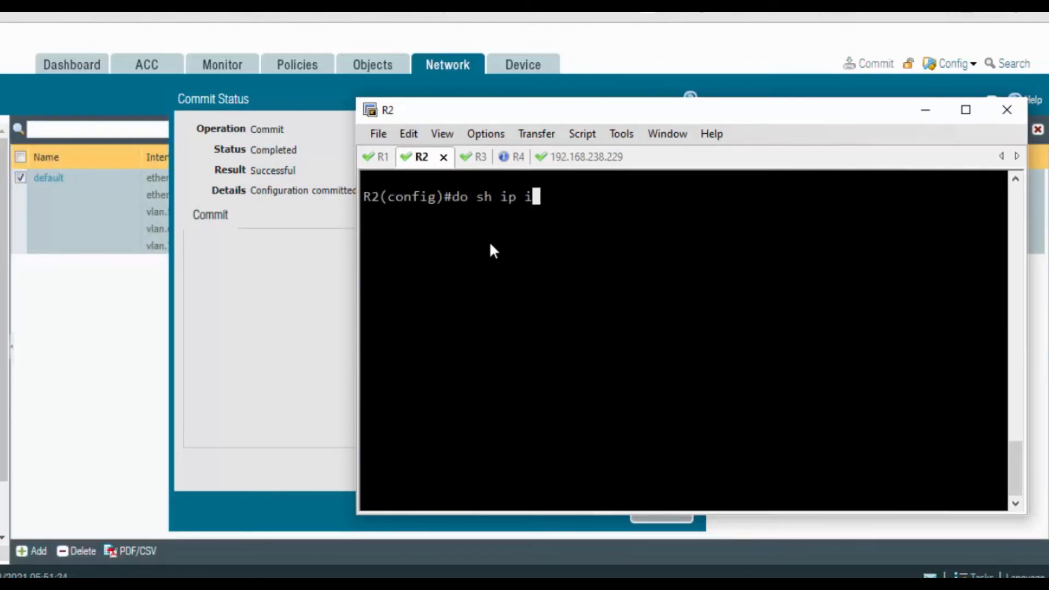
key(BackSpace)
text(route rip)
key(Return)
key(space)
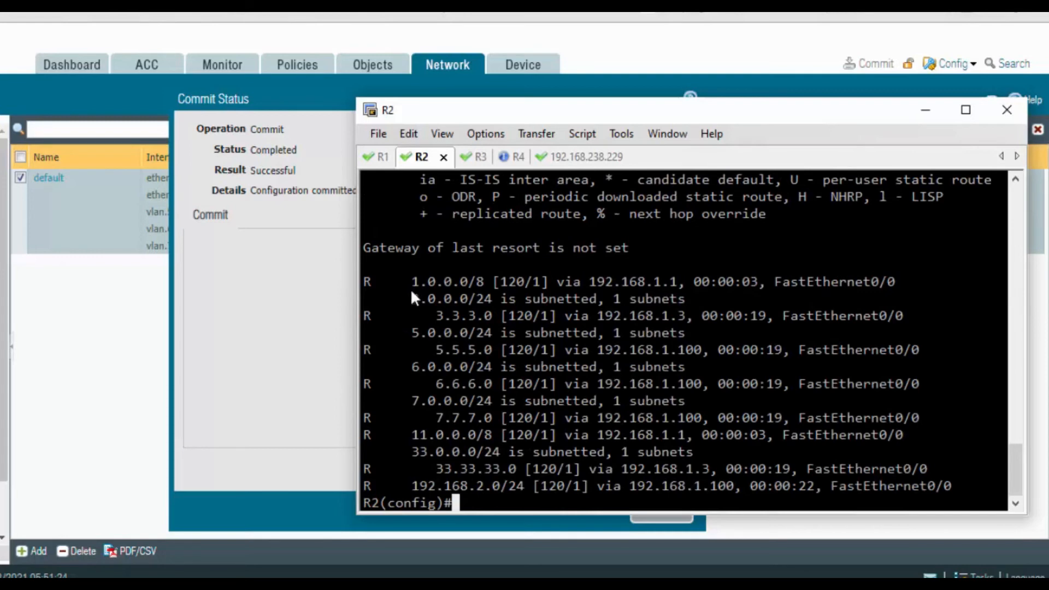
Step: Examine the 3.0.0.0/24, 5.0.0.0/24, 6.0.0.0/24 and 7.7.7.0 entries in R2's RIP routing output
drag(411, 295, 484, 299)
drag(412, 335, 452, 334)
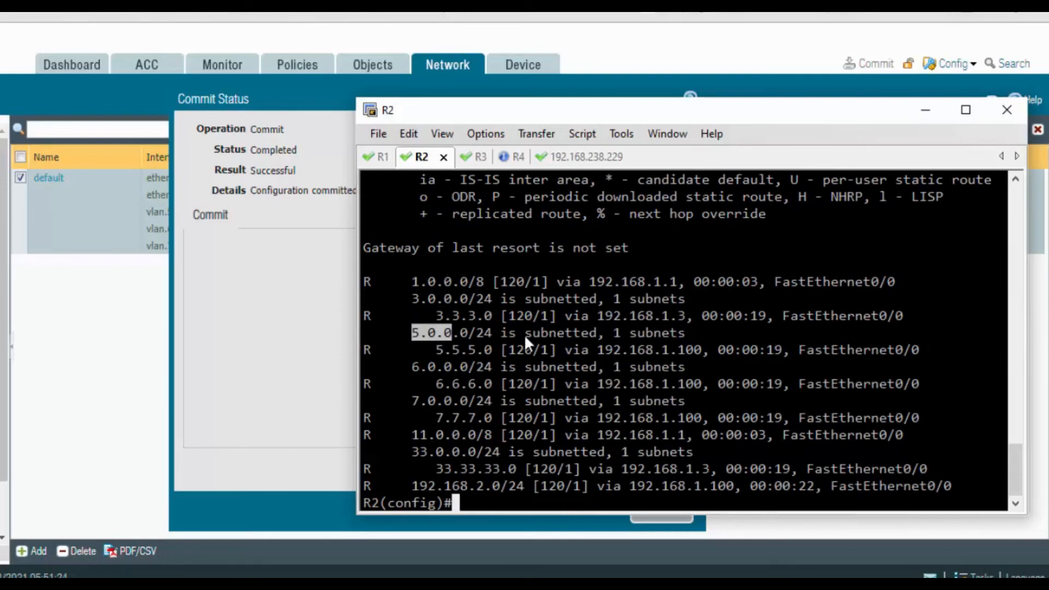
drag(524, 336, 526, 335)
drag(413, 367, 485, 368)
drag(421, 418, 533, 419)
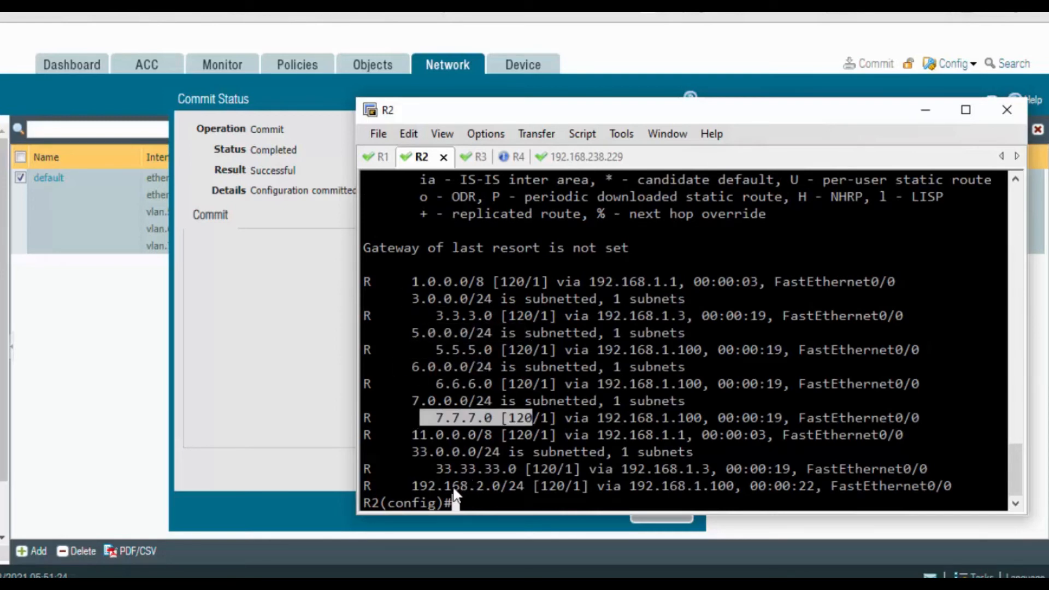
Step: Switch to R4's console and examine the ADJ-3-RESOLVE_REQ log message about 192.168.2.100 on FastEthernet0/0
click(511, 158)
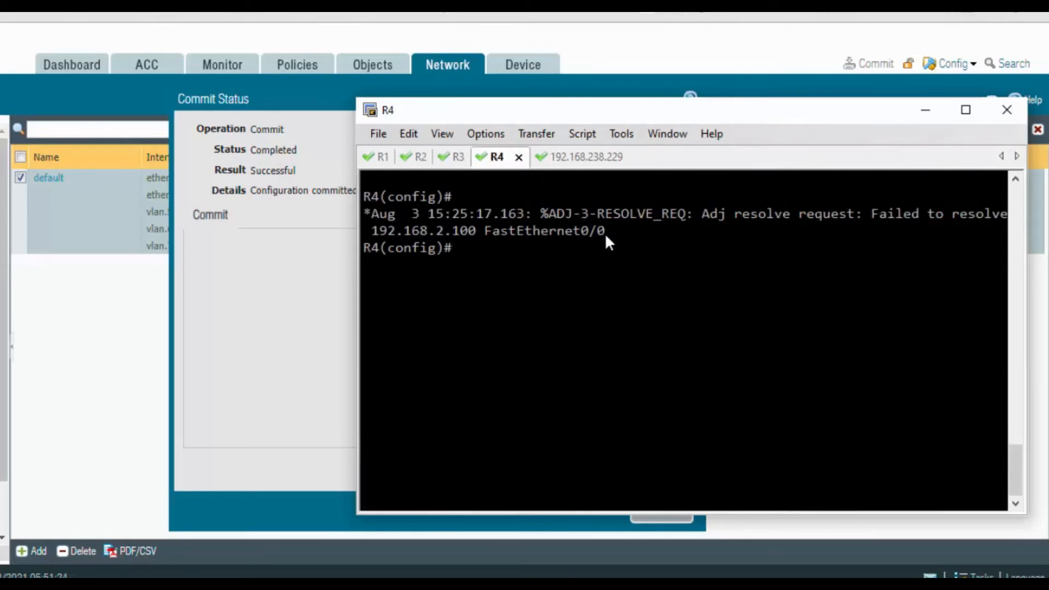
drag(601, 229, 488, 217)
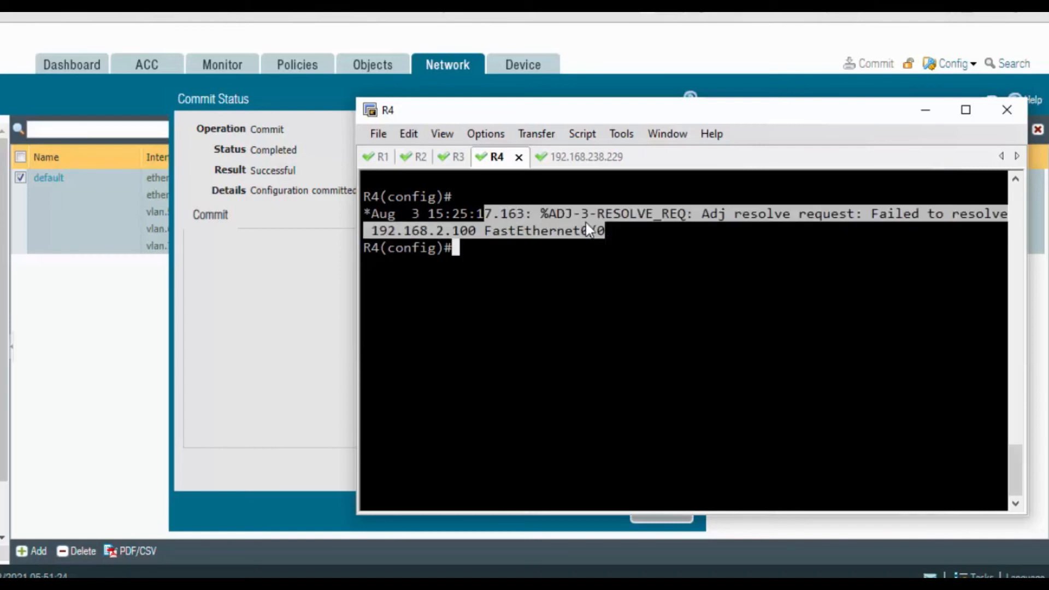
click(638, 222)
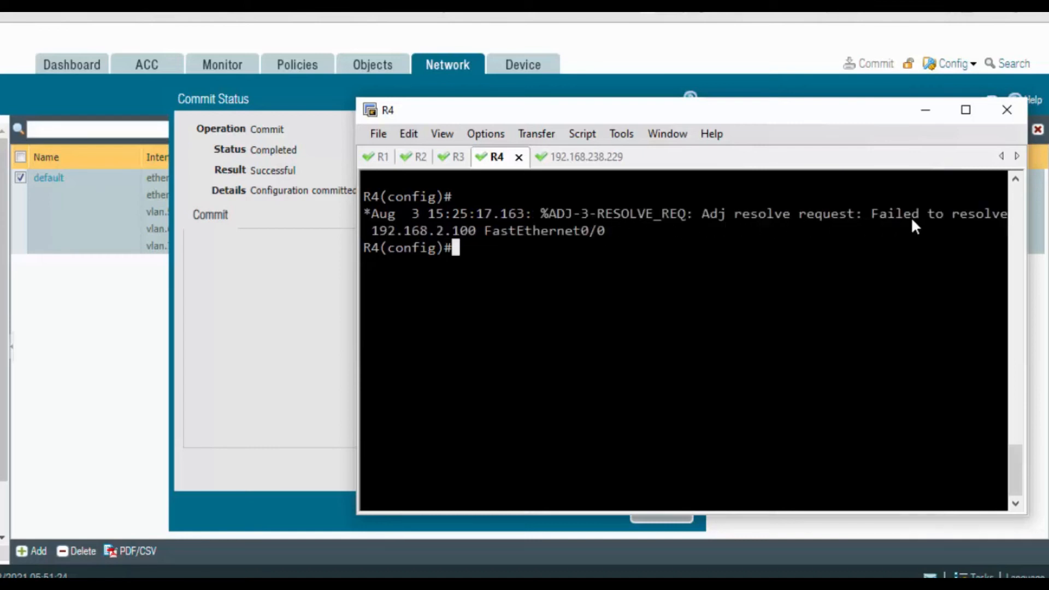
drag(607, 231, 371, 216)
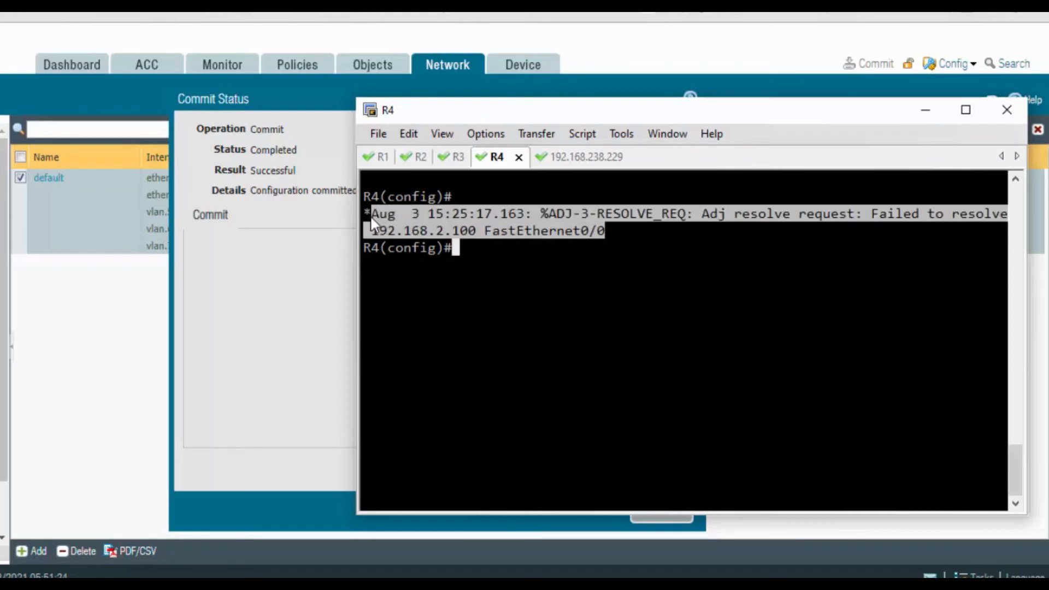
Step: List R4's RIP routes with do sh ip route rip and page through to the end of the output
click(531, 284)
text(od)
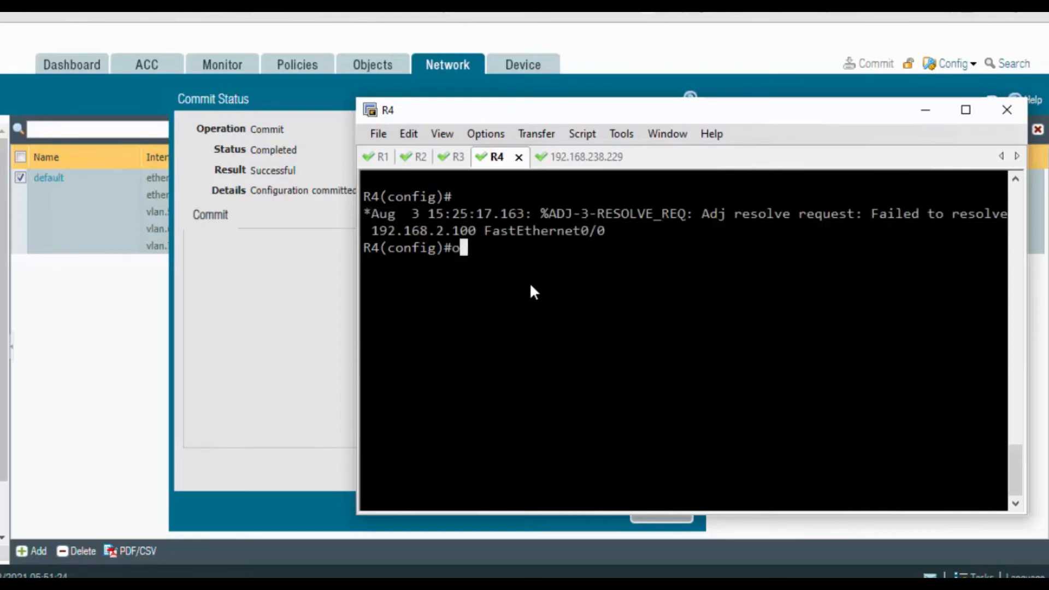
key(BackSpace)
key(BackSpace)
text(do sh ip route )
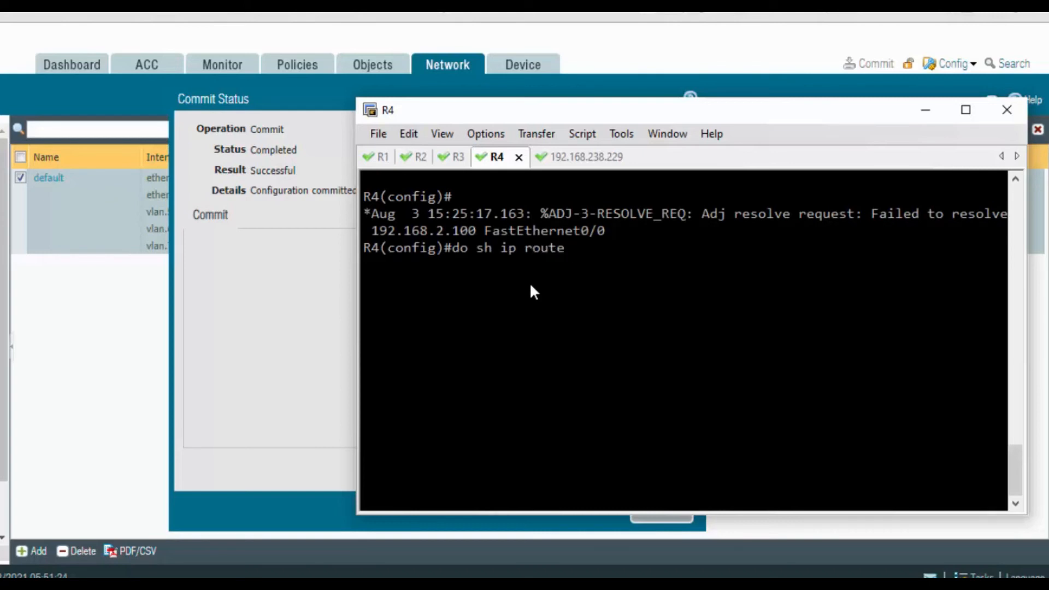
text(rip)
key(Return)
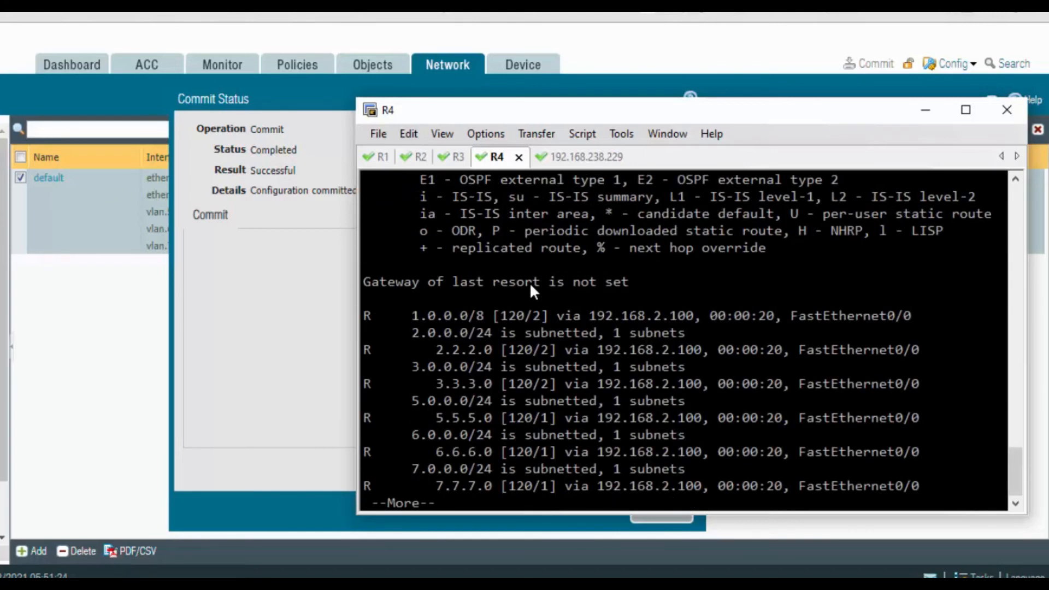
key(space)
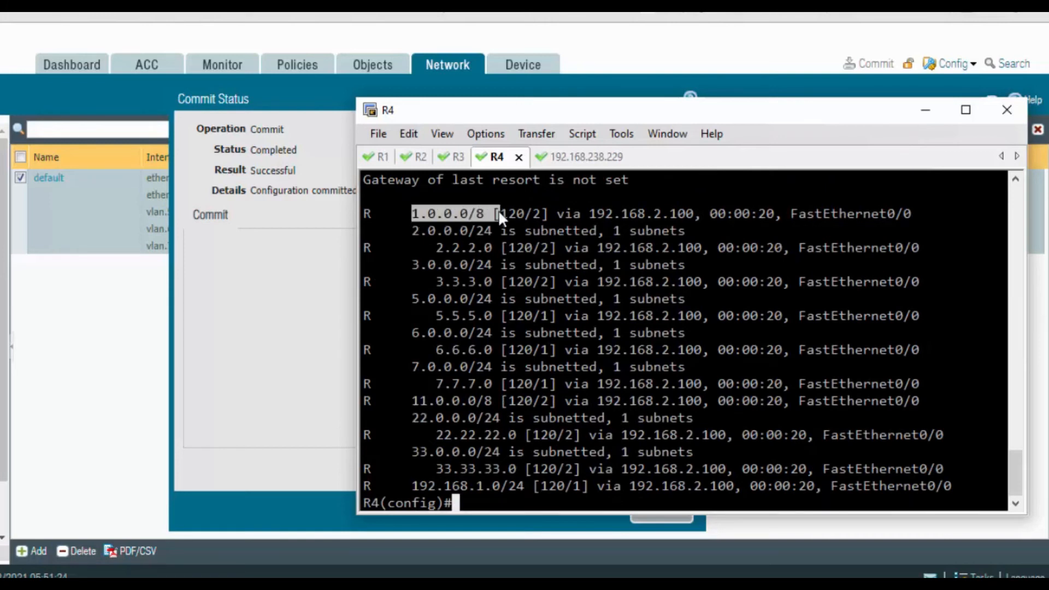
Step: Examine R4's RIP entries from 2.0.0.0/24 through 33.0.0.0/24 and the 192.168.1.0/24 route
drag(413, 230, 500, 231)
drag(405, 265, 549, 266)
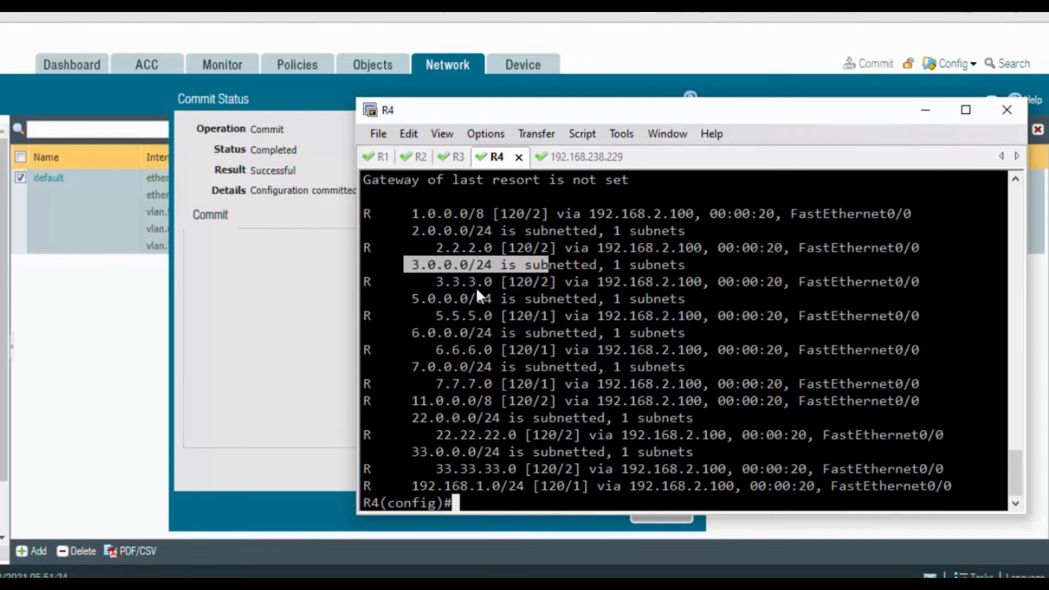
drag(406, 298, 510, 299)
drag(411, 332, 477, 333)
drag(411, 367, 522, 376)
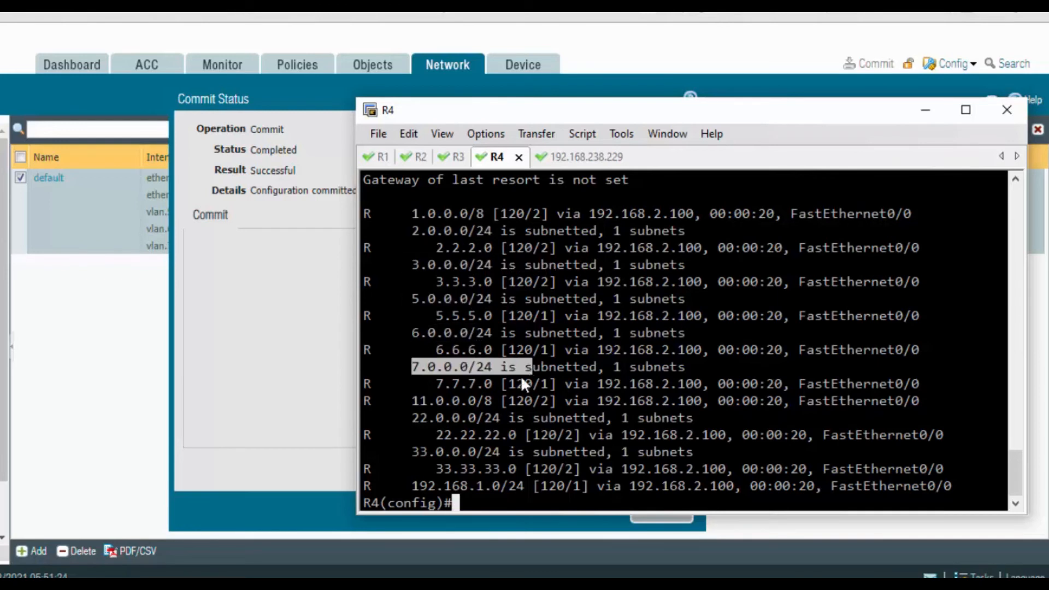
drag(412, 401, 556, 419)
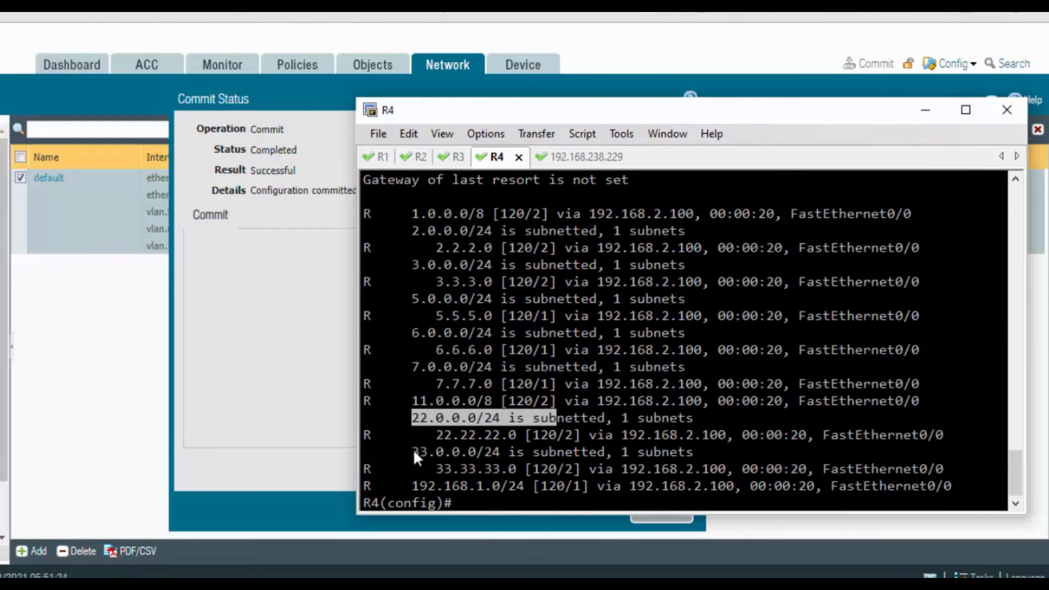
drag(404, 452, 513, 453)
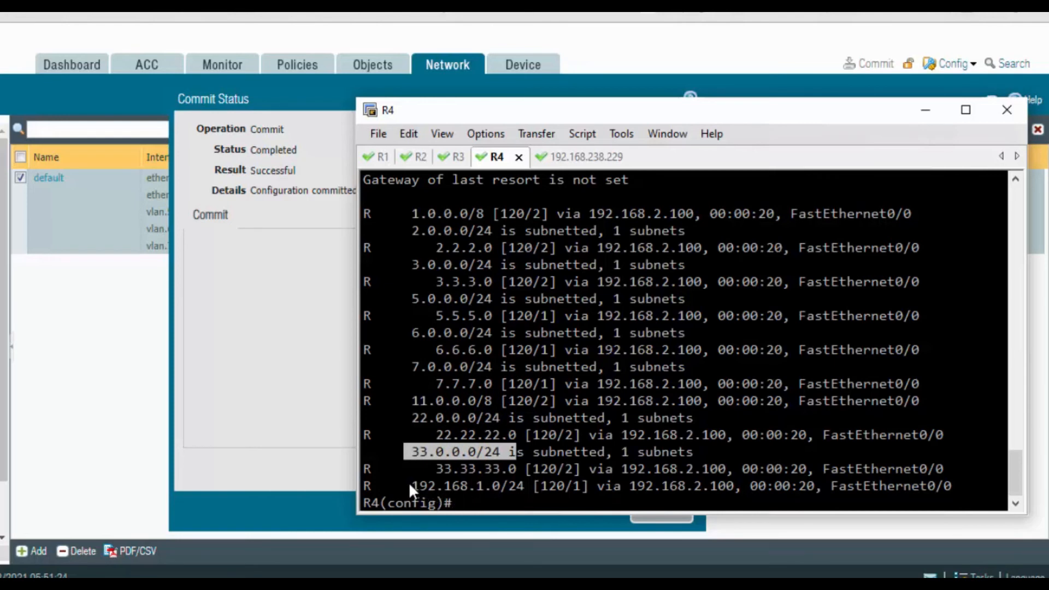
drag(411, 486, 508, 488)
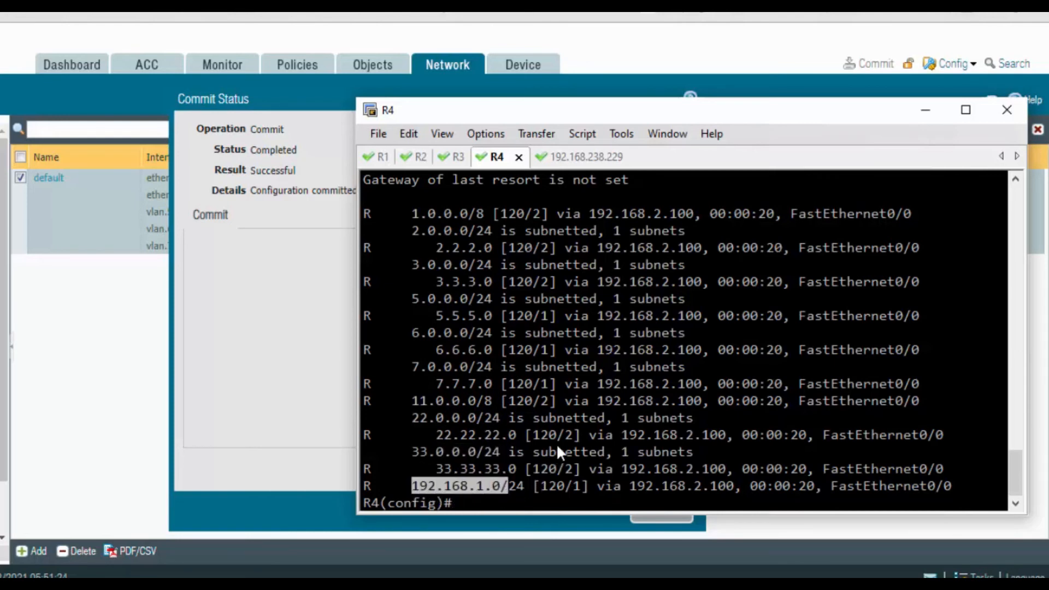
click(585, 347)
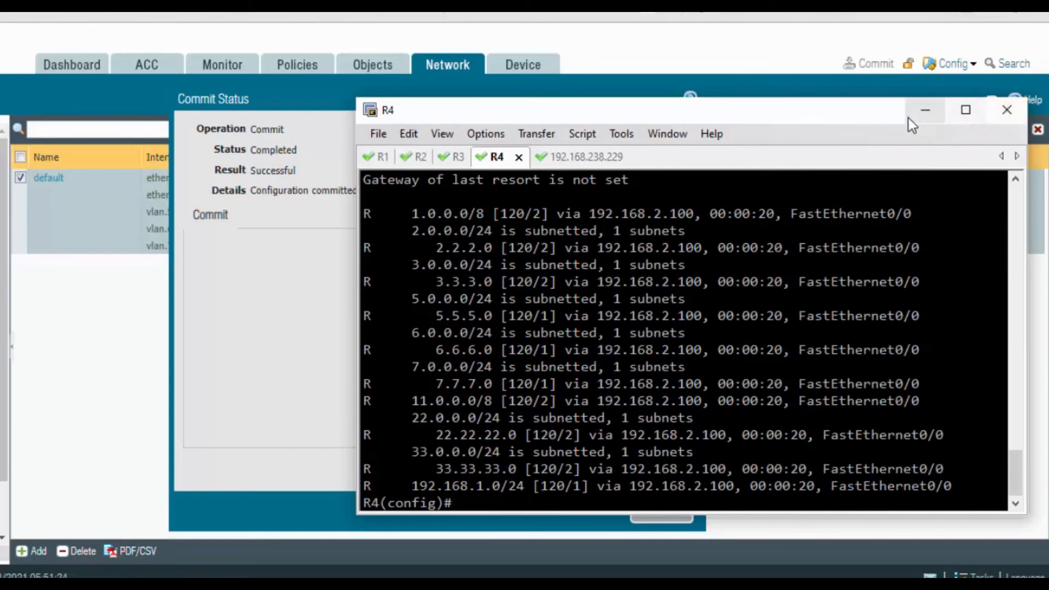
Step: Switch to the firewall's 192.168.238.229 session, maximize the console window and list its routes with show routing route
click(576, 158)
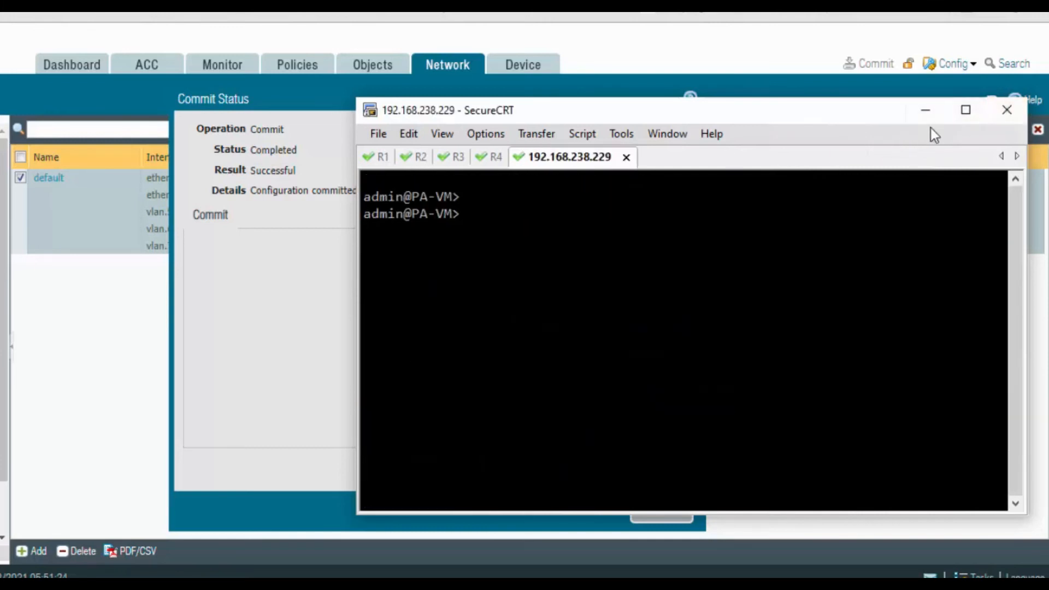
click(966, 109)
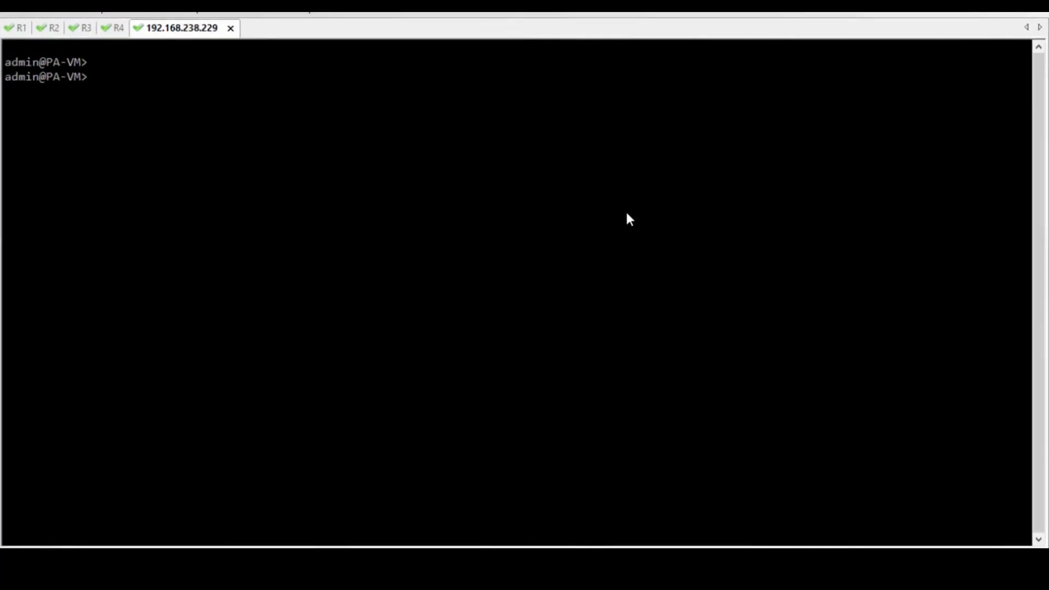
text(show routin)
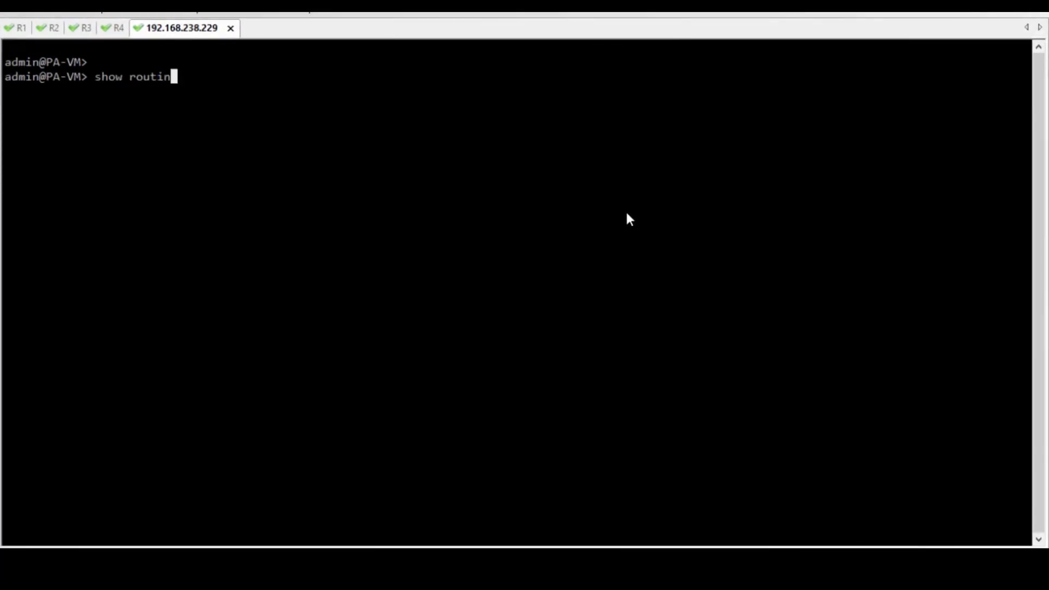
text(g route)
key(Return)
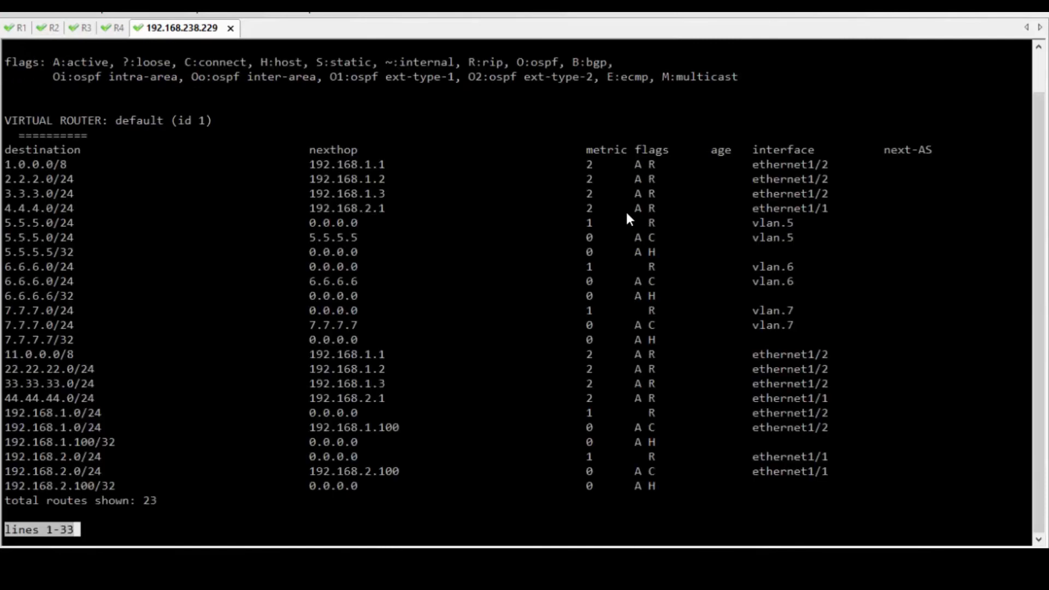
key(q)
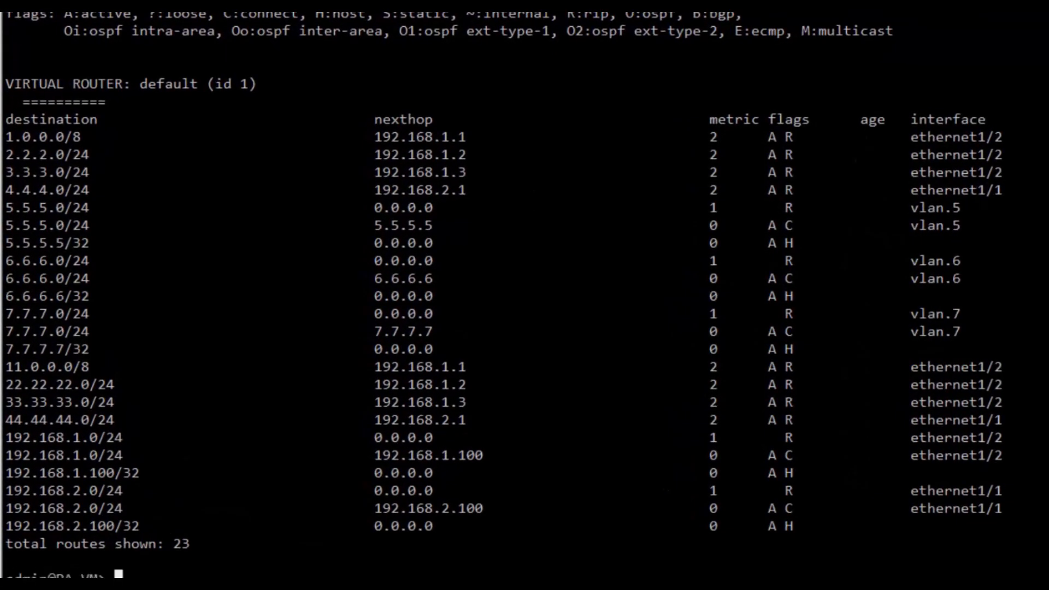
Step: Examine the route total and the destinations from 1.0.0.0/8 through 44.44.44.0/24 in the firewall's routing table
drag(50, 543, 88, 547)
drag(182, 550, 194, 547)
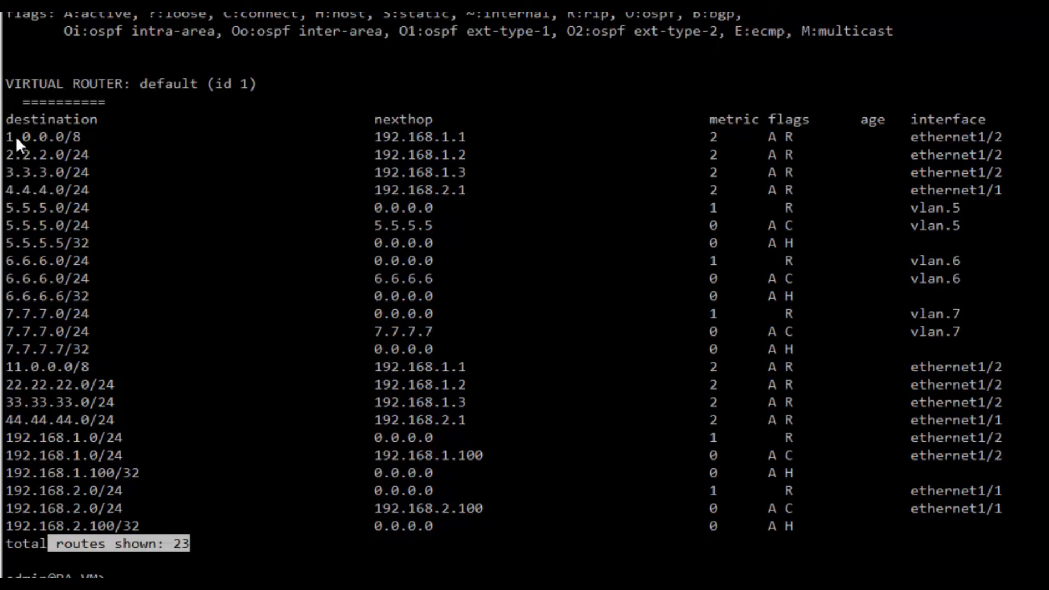
drag(12, 136, 97, 149)
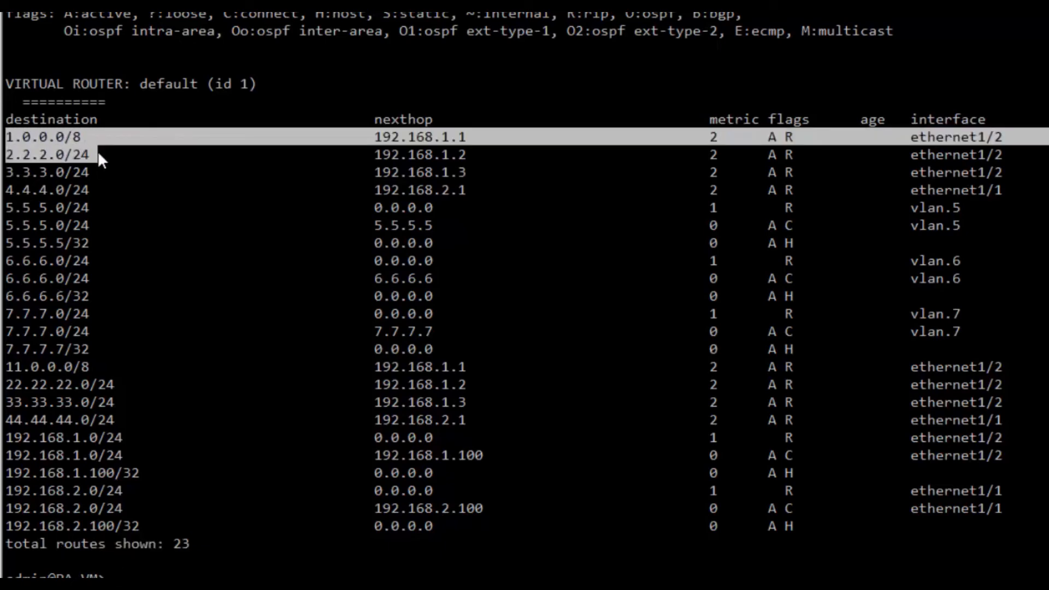
click(8, 168)
drag(14, 168, 75, 171)
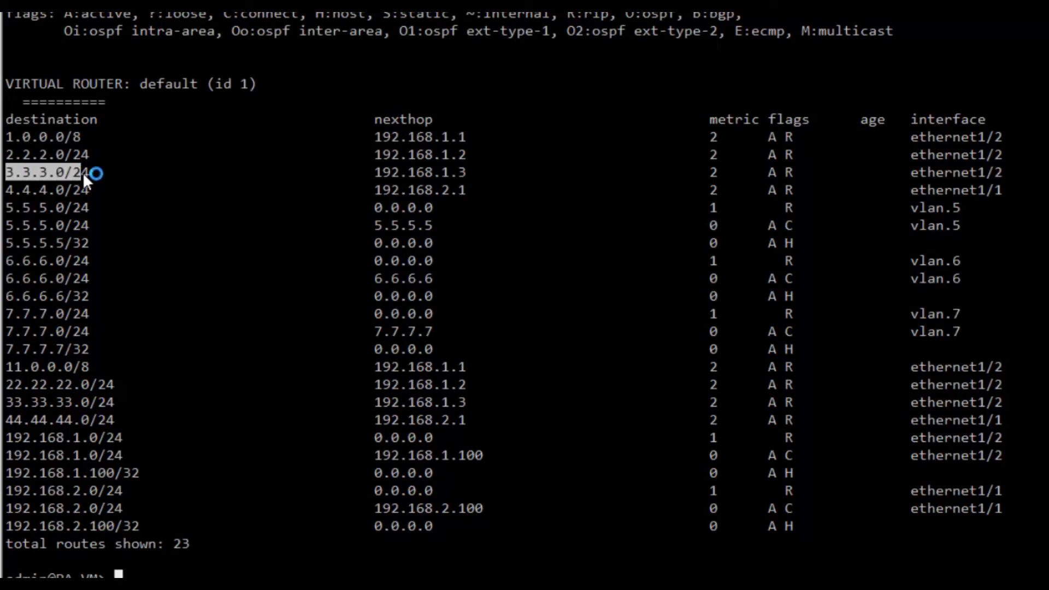
drag(8, 188, 90, 186)
drag(8, 202, 94, 326)
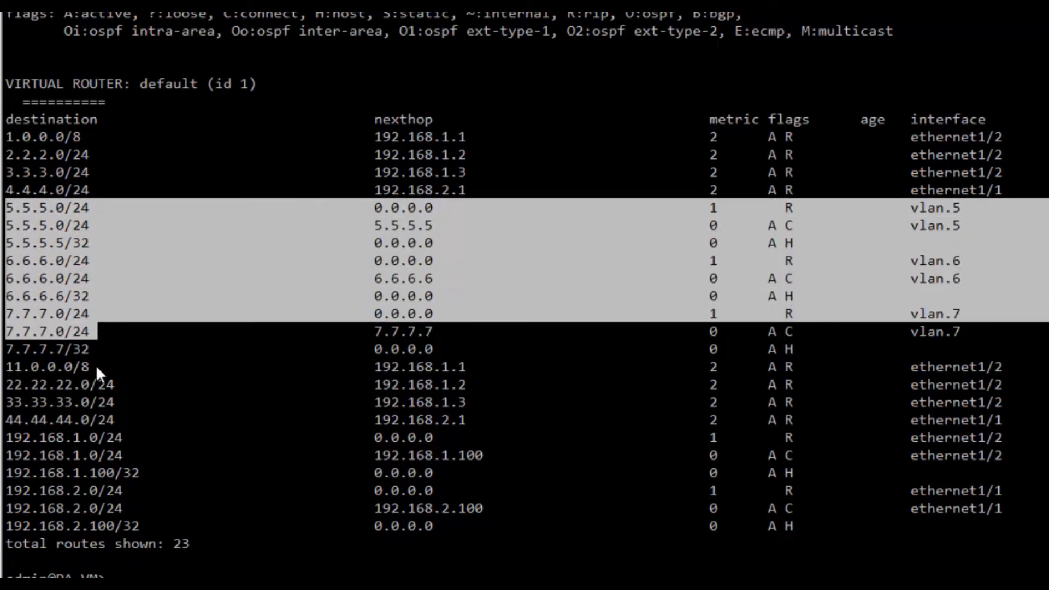
drag(97, 367, 116, 384)
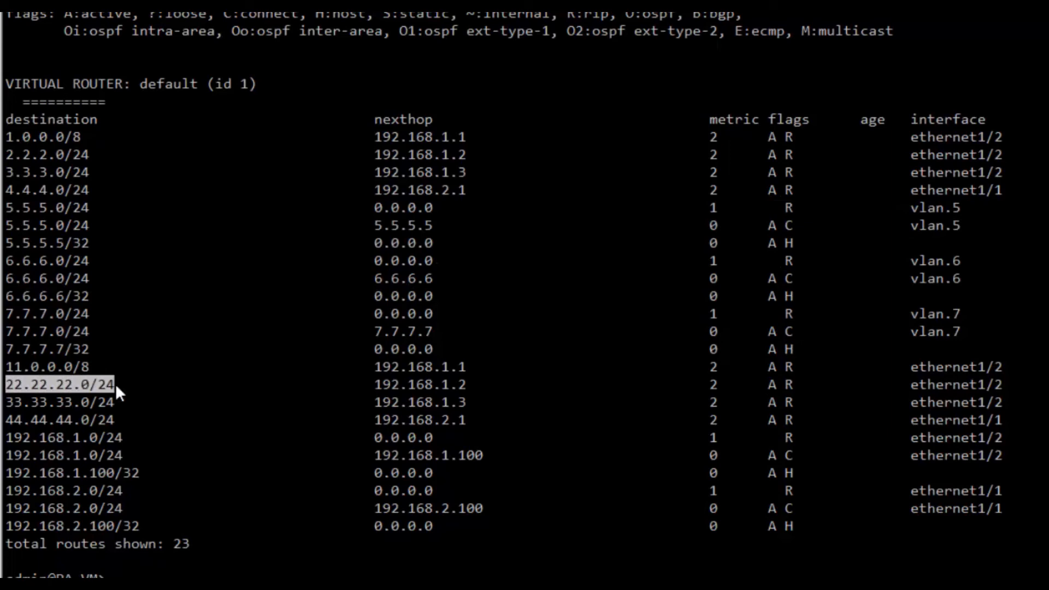
drag(6, 403, 113, 422)
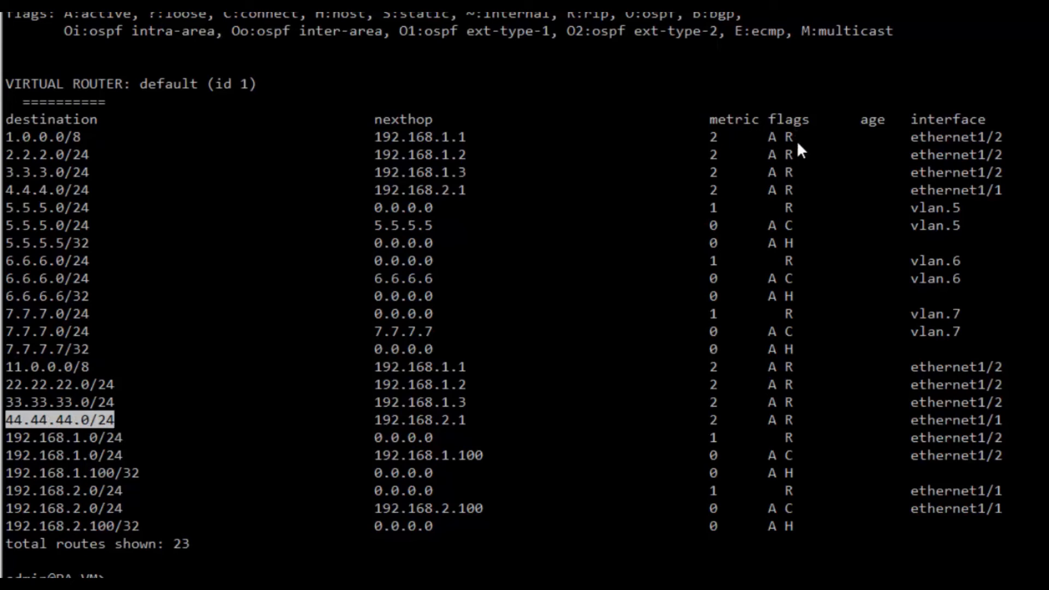
Step: Check the flags of the 1.0.0.0/8 to 4.4.4.0/24, 6.6.6.0/24 and 11.0.0.0/8 to 44.44.44.0/24 routes
drag(766, 135, 799, 192)
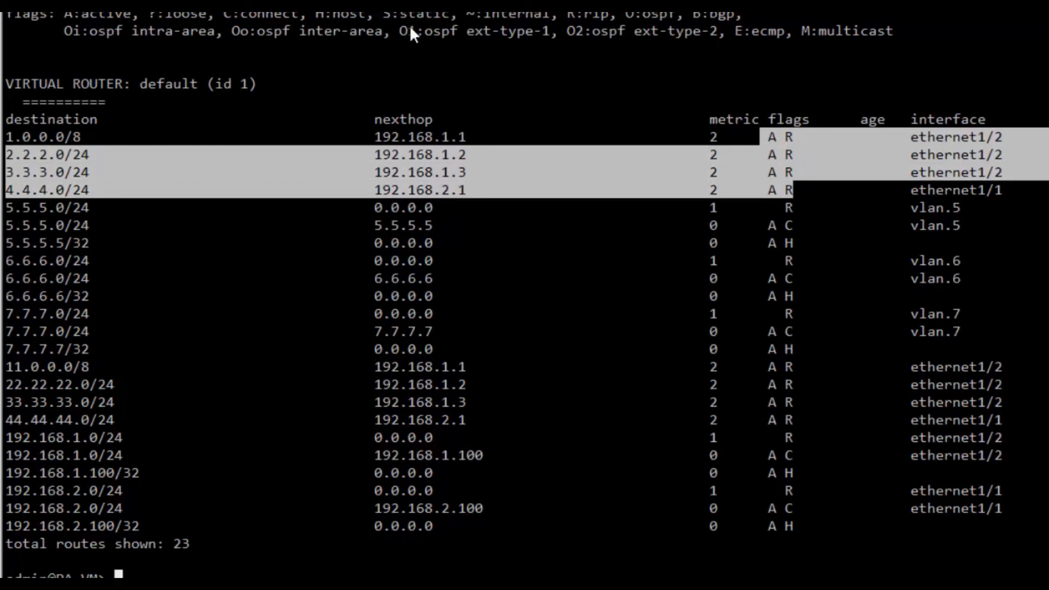
drag(806, 273, 94, 266)
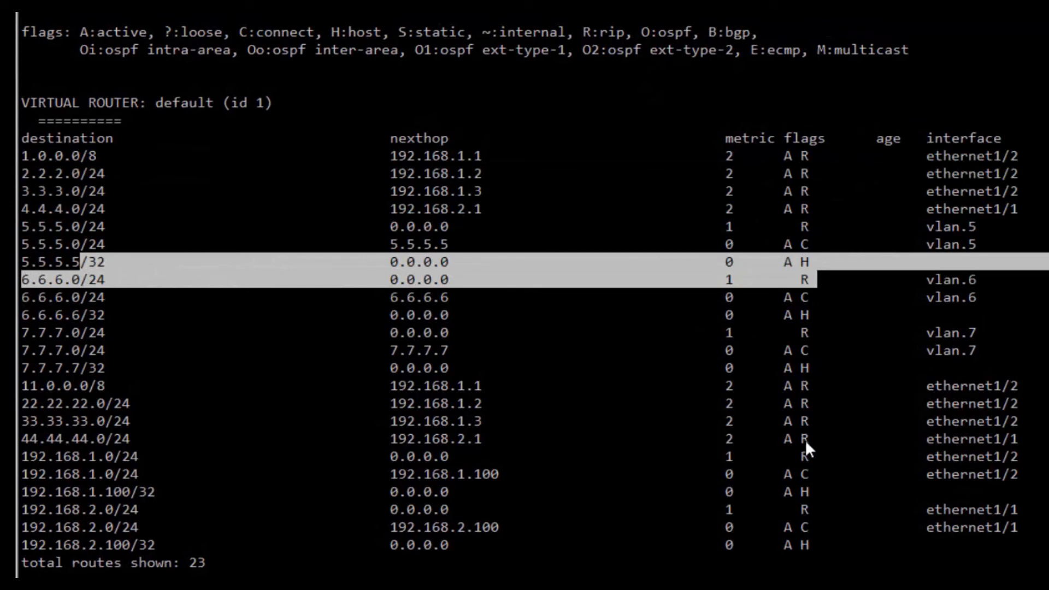
drag(778, 386, 841, 441)
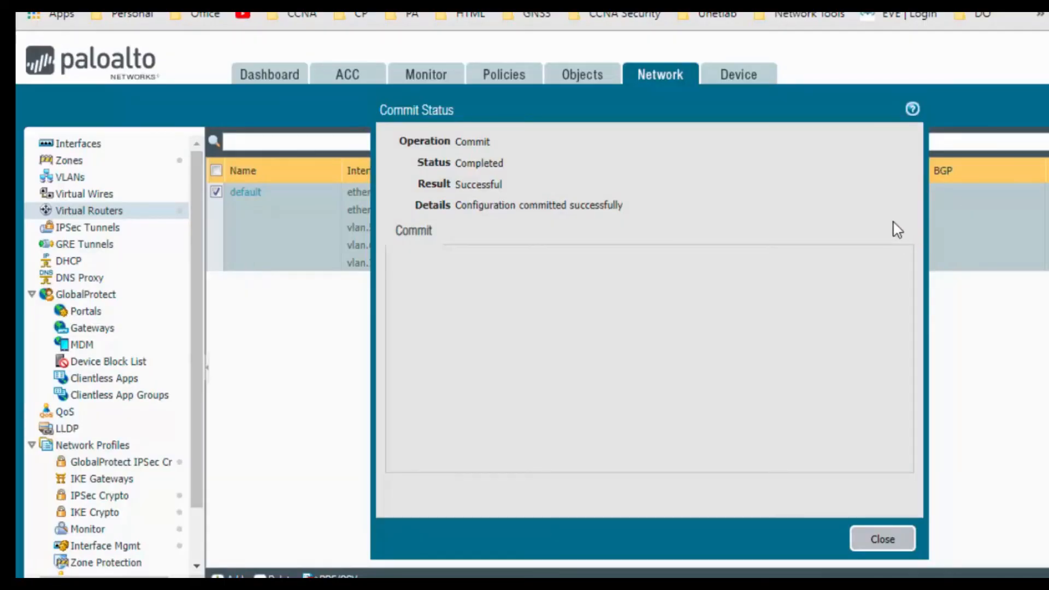
Step: In the firewall's web interface, close the commit status and open the default virtual router's runtime stats to view its route table
click(881, 539)
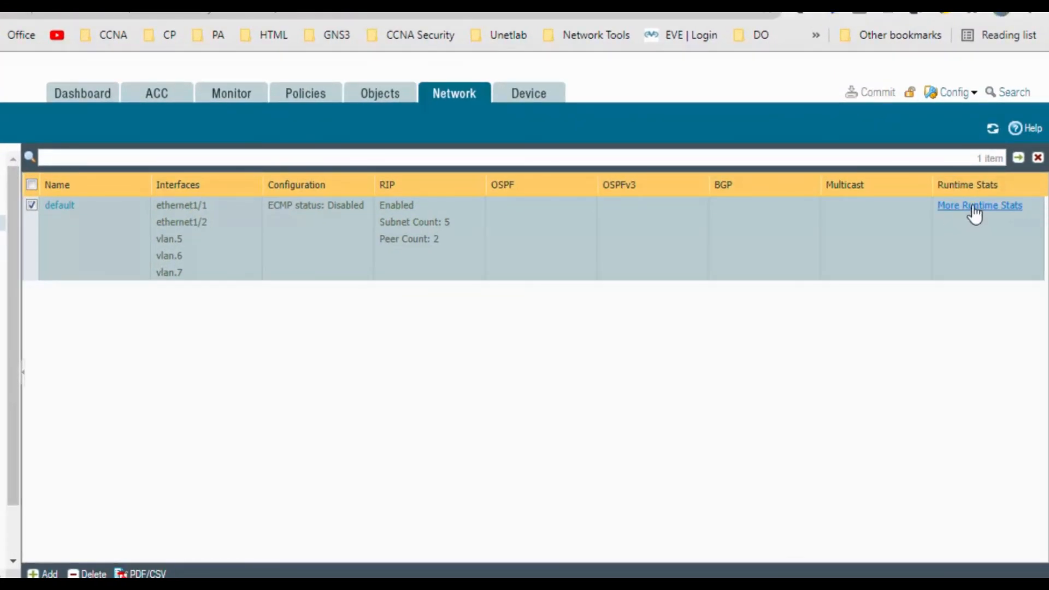
click(974, 207)
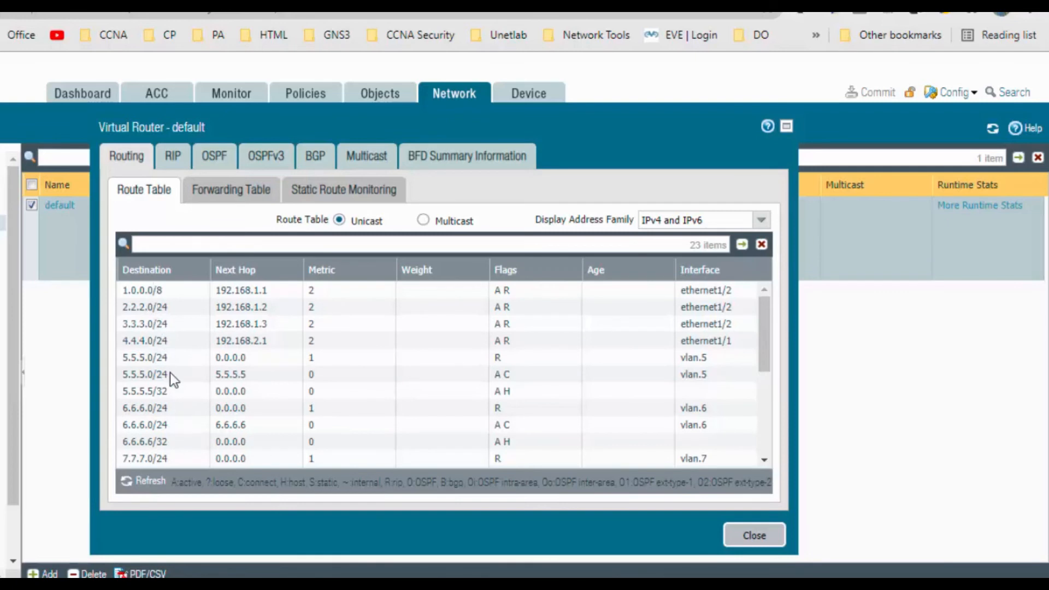
Step: Examine the default virtual router's forwarding table, checking destinations, next hops, flags and interfaces through the last entry
click(226, 193)
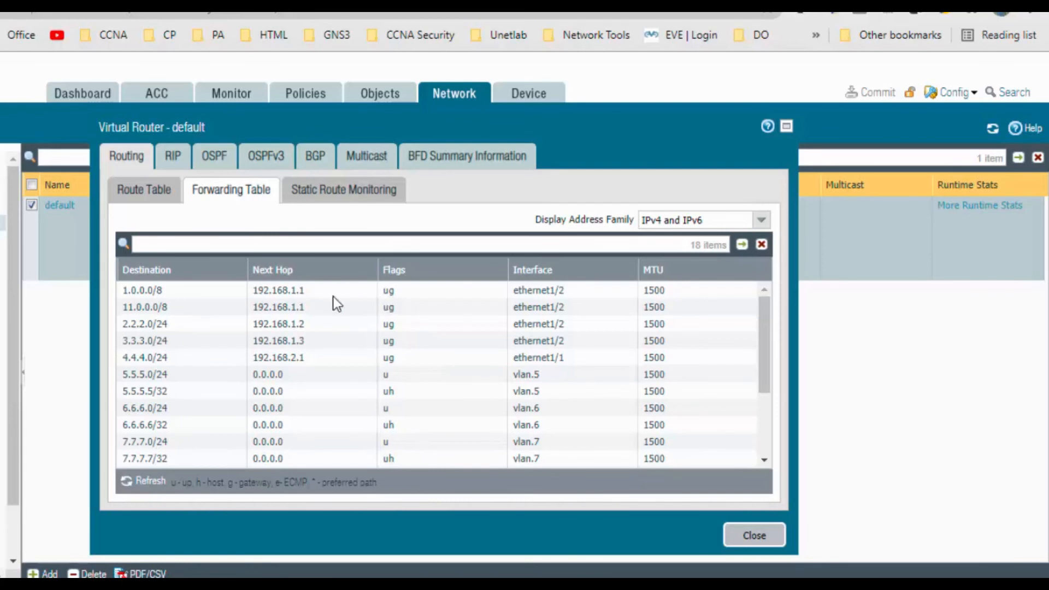
click(310, 291)
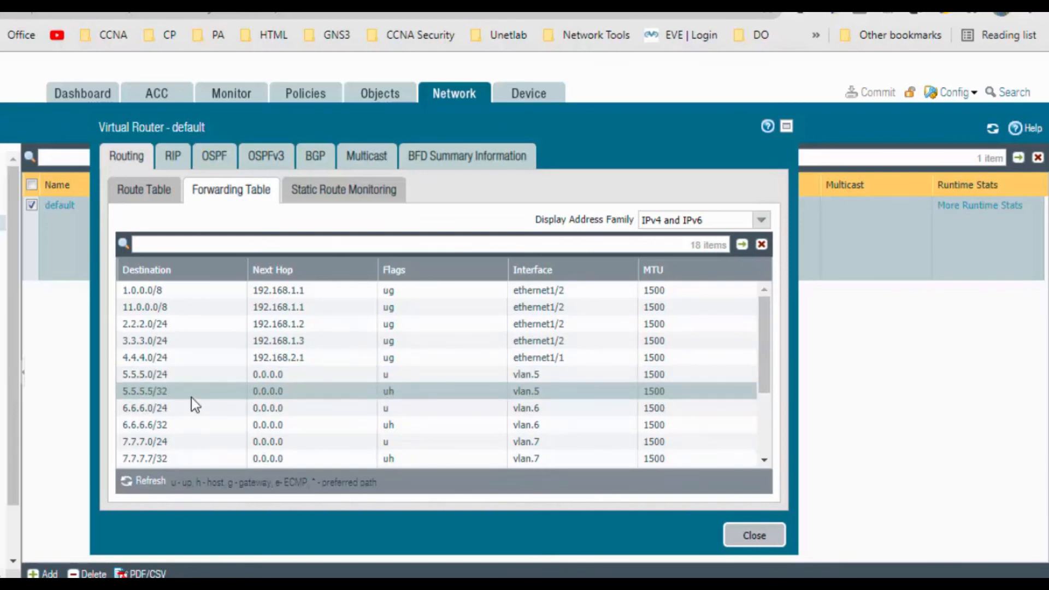
scroll(208, 431, down, 2)
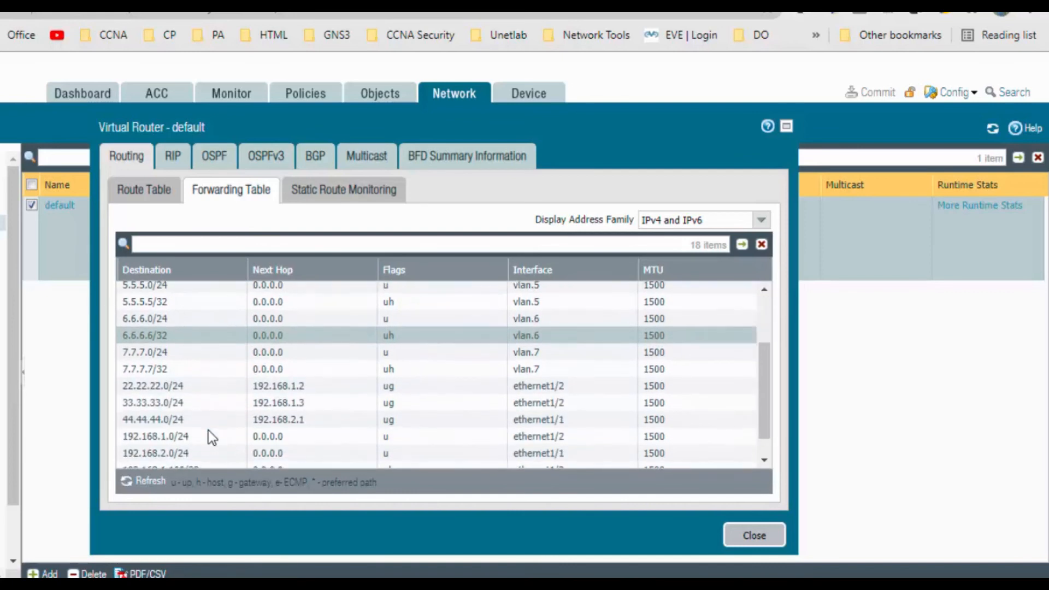
scroll(208, 431, down, 1)
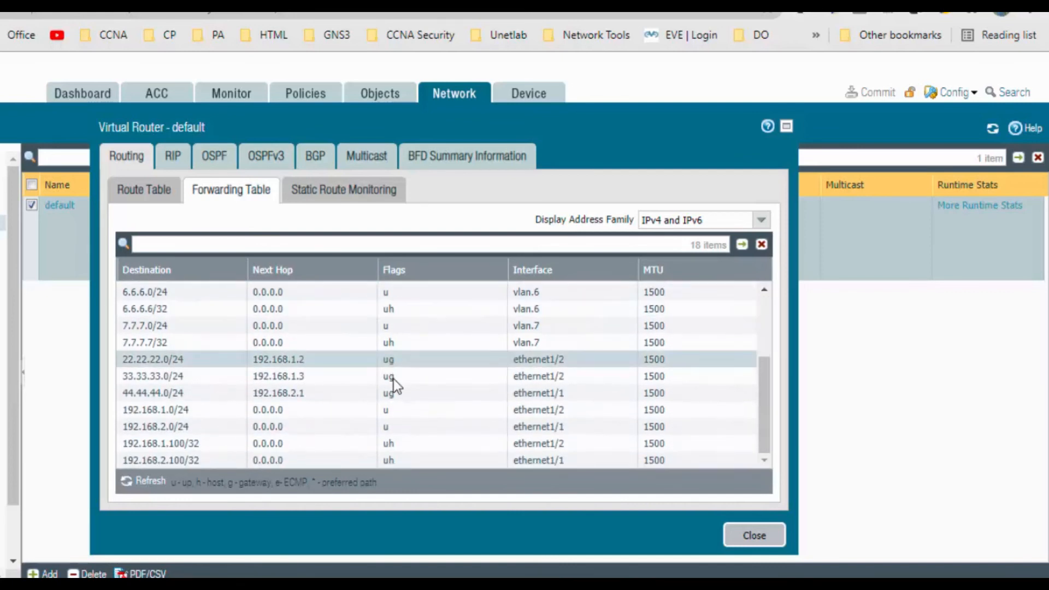
scroll(389, 393, up, 3)
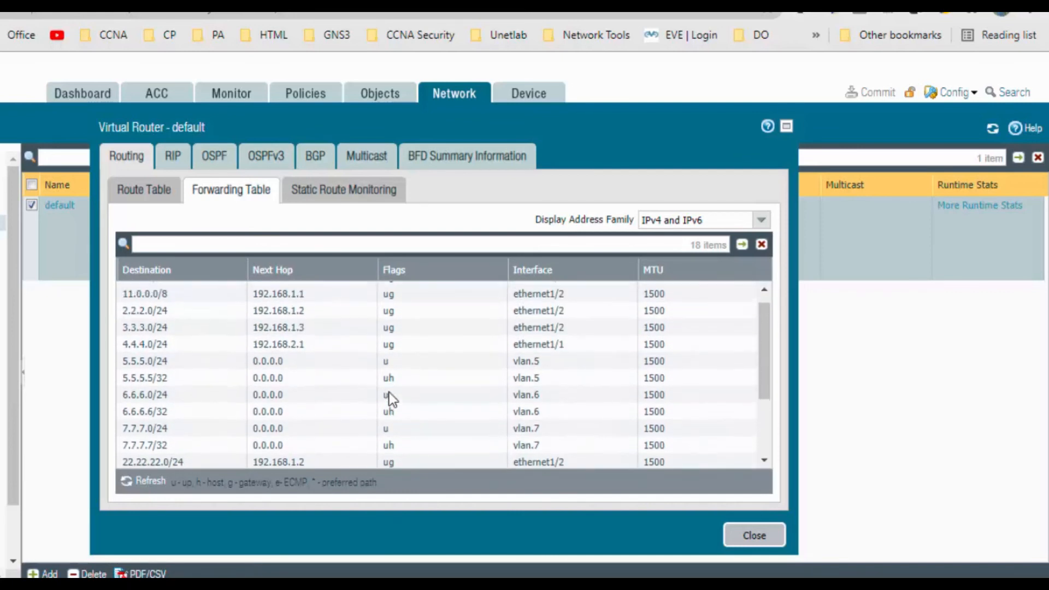
Step: Review the default virtual router's RIP summary intervals, interface settings and peers, then close its runtime stats
click(176, 158)
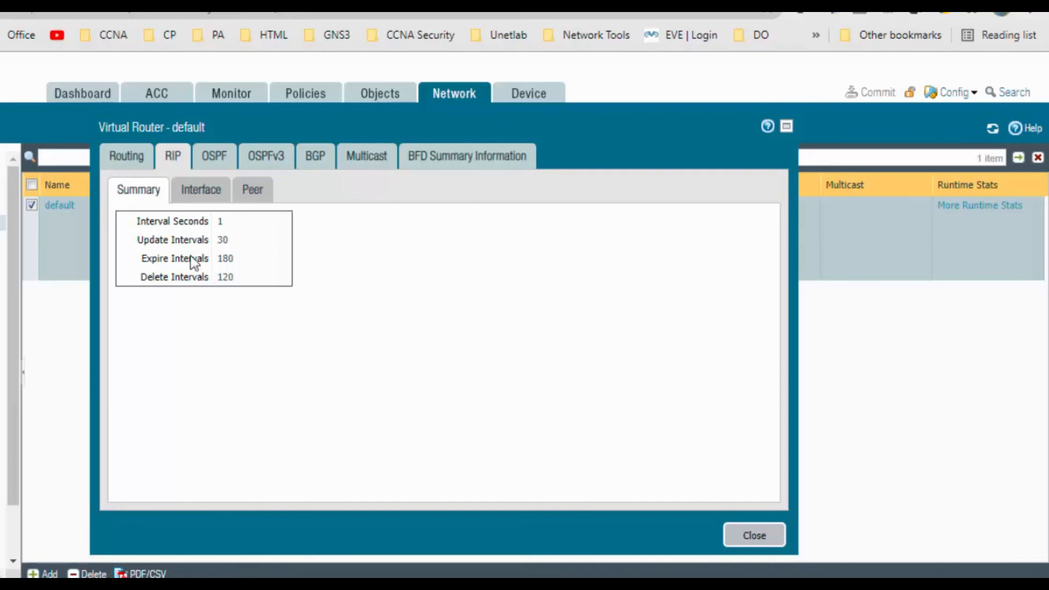
click(215, 192)
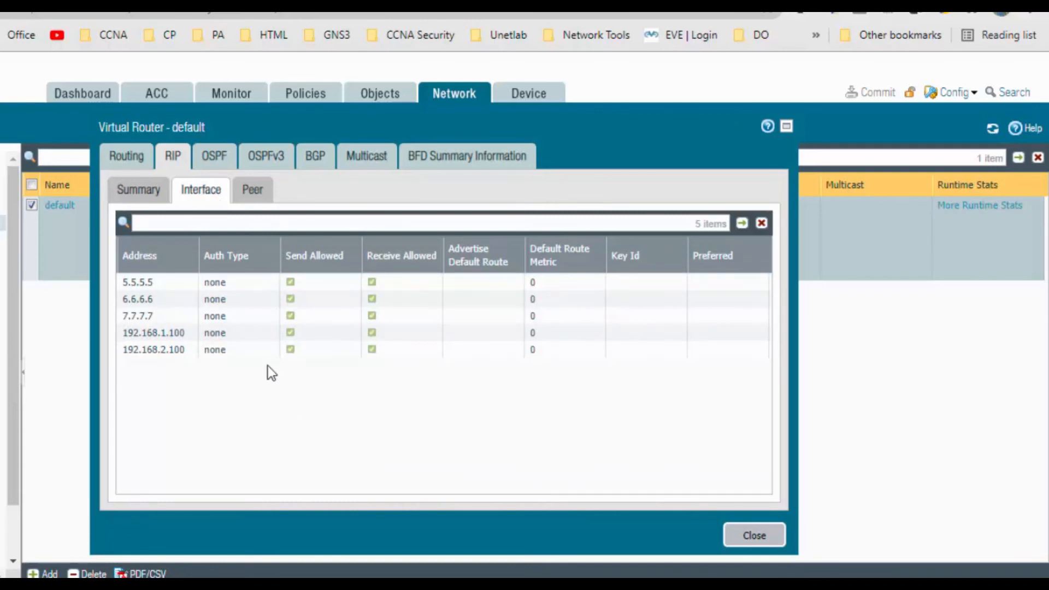
click(259, 190)
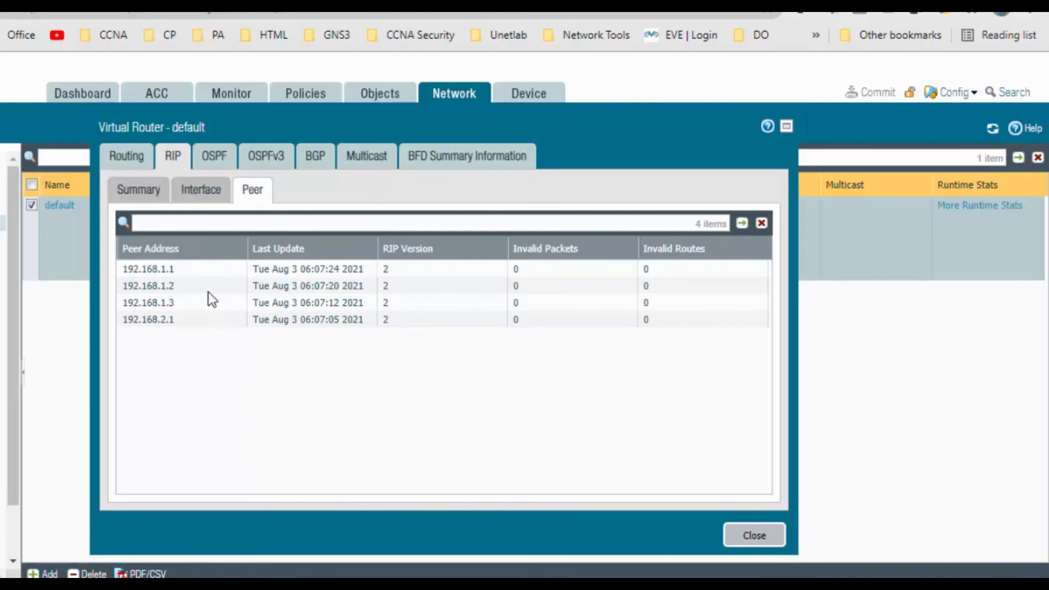
click(754, 536)
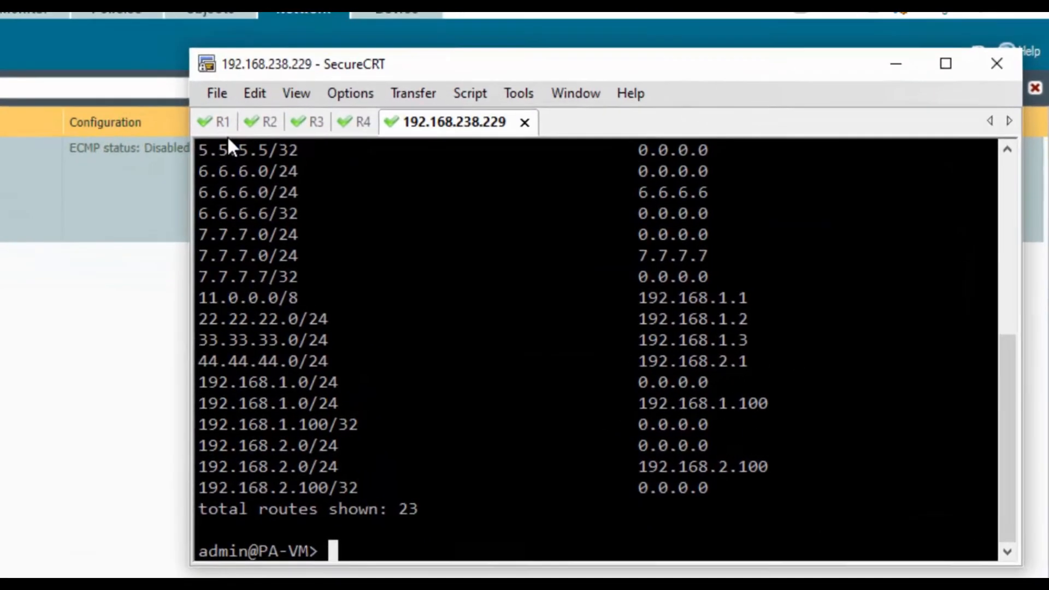
Step: Switch to the firewall's SecureCRT session, clear the terminal and try to ping 1.1.1.1 without naming a source or host
key(Return)
key(Return)
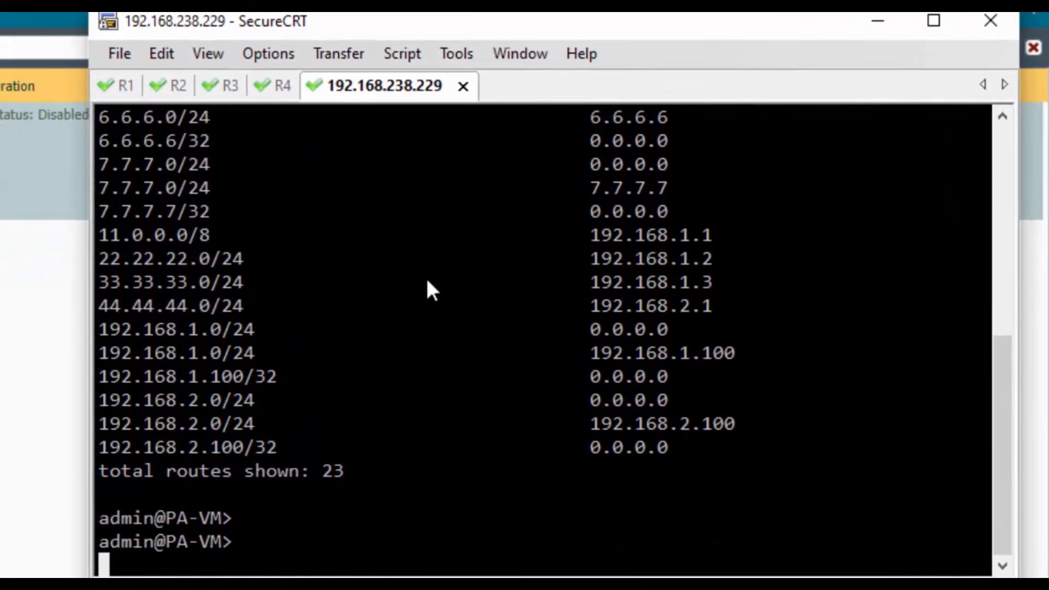
key(ctrl+l)
text(p)
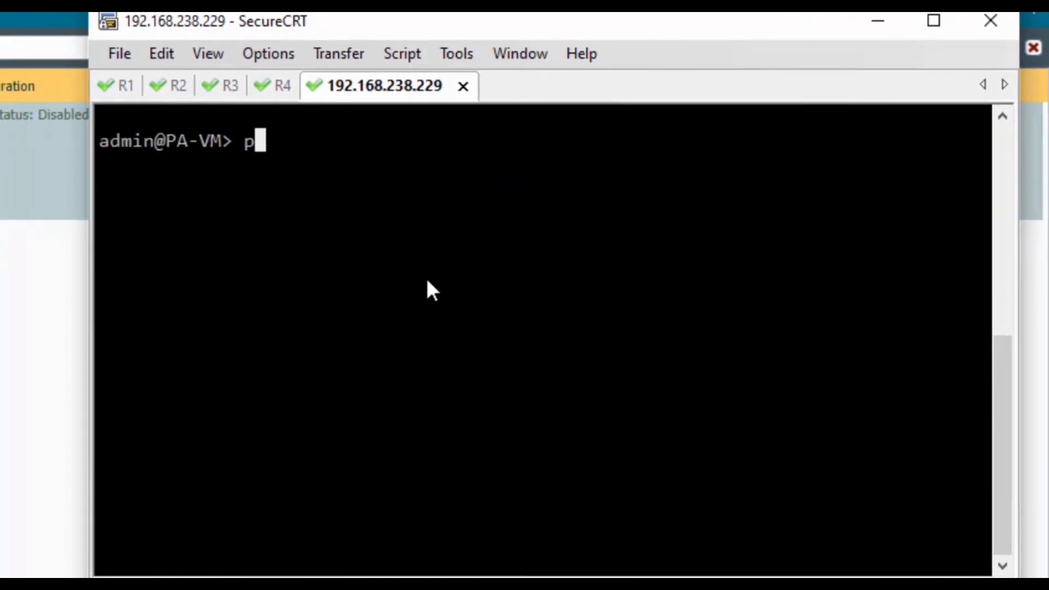
text(ing 1.1.1.1)
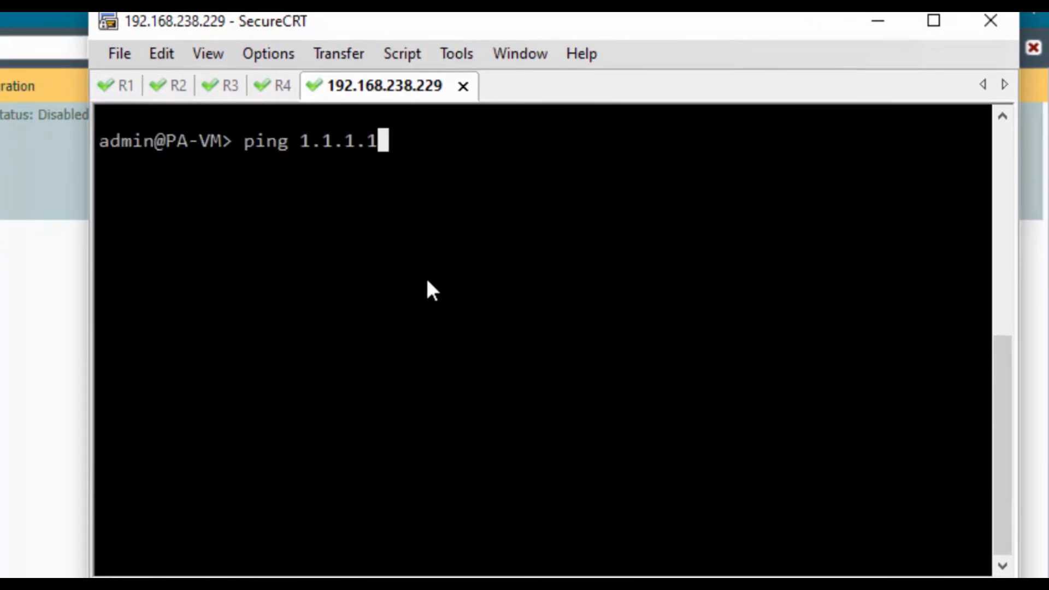
key(Return)
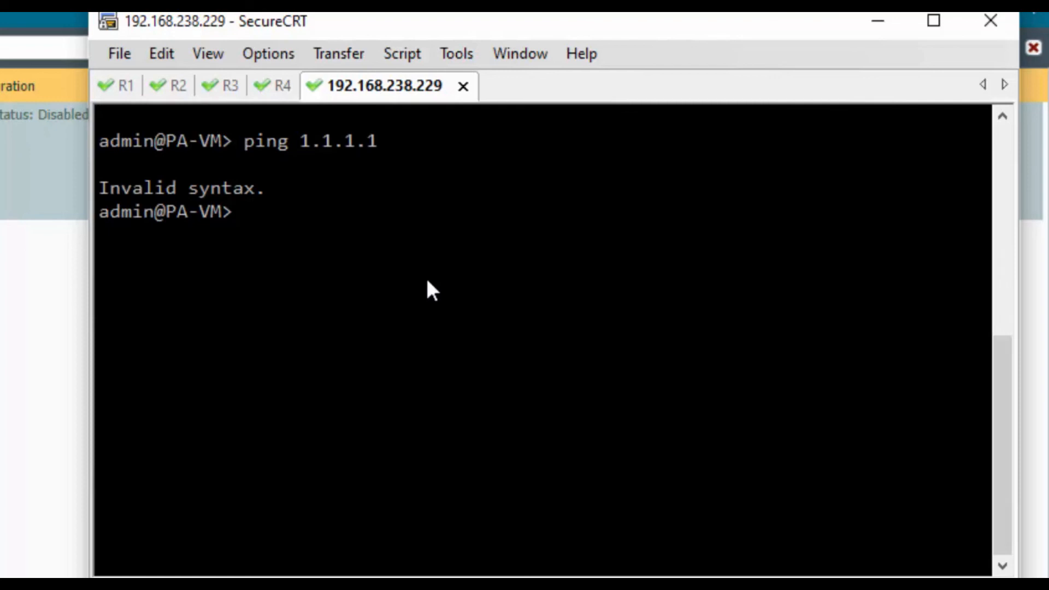
Step: On a cleared firewall terminal, ping host 1.1.1.1 from source 192.168.1.100, then stop the ping
key(ctrl+l)
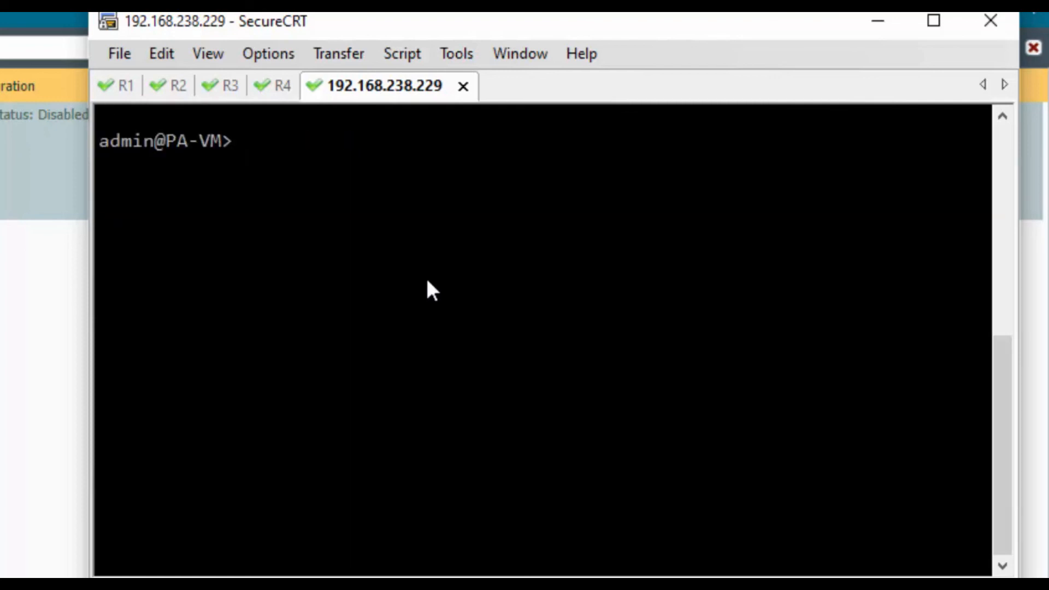
text(ping sour)
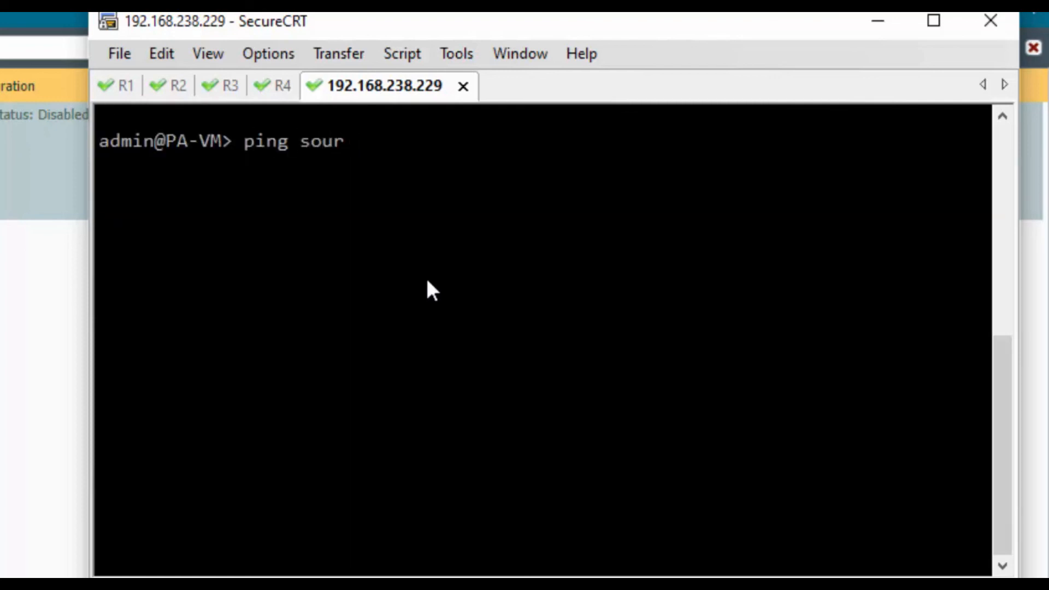
text(ce 1)
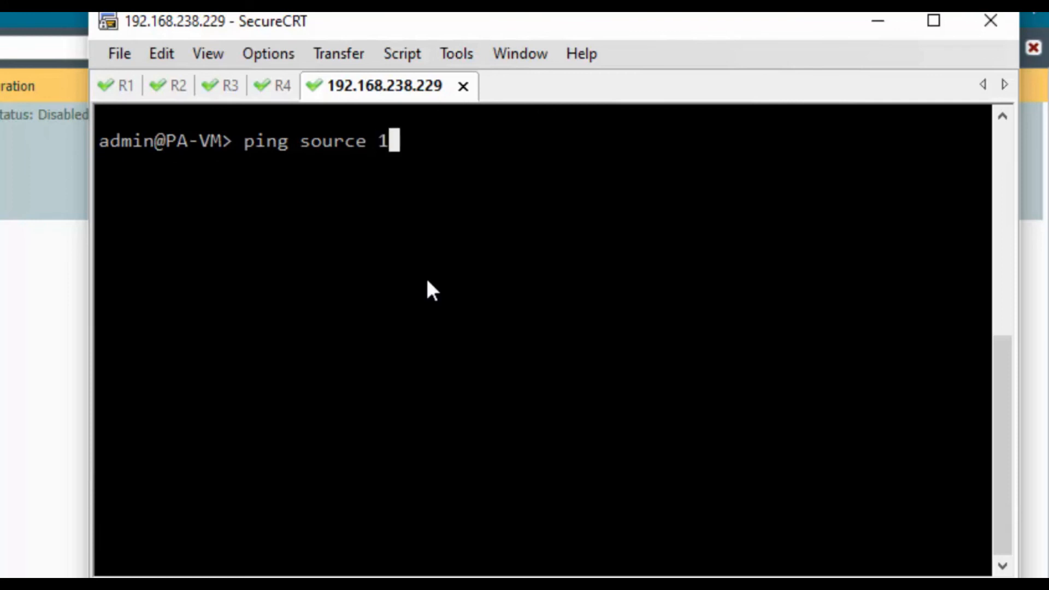
text(92.168.)
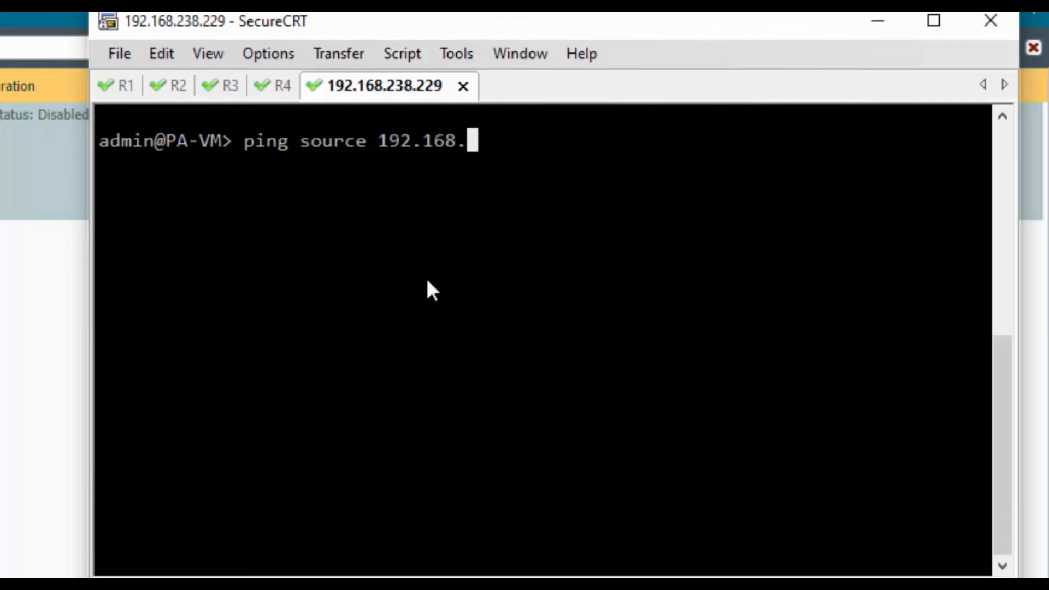
text(1.100 )
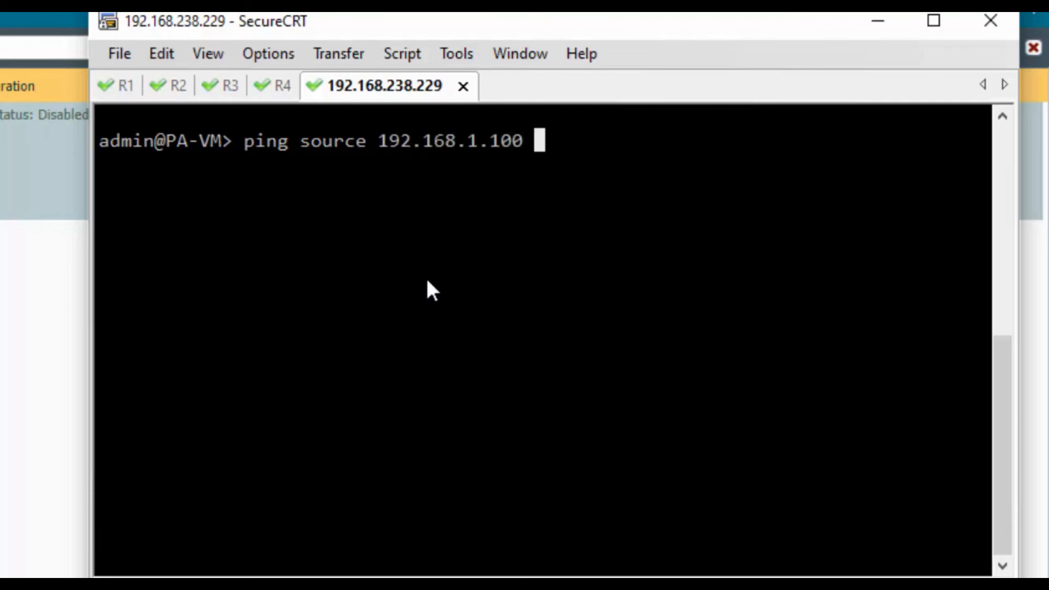
text(host 1.1.1.1)
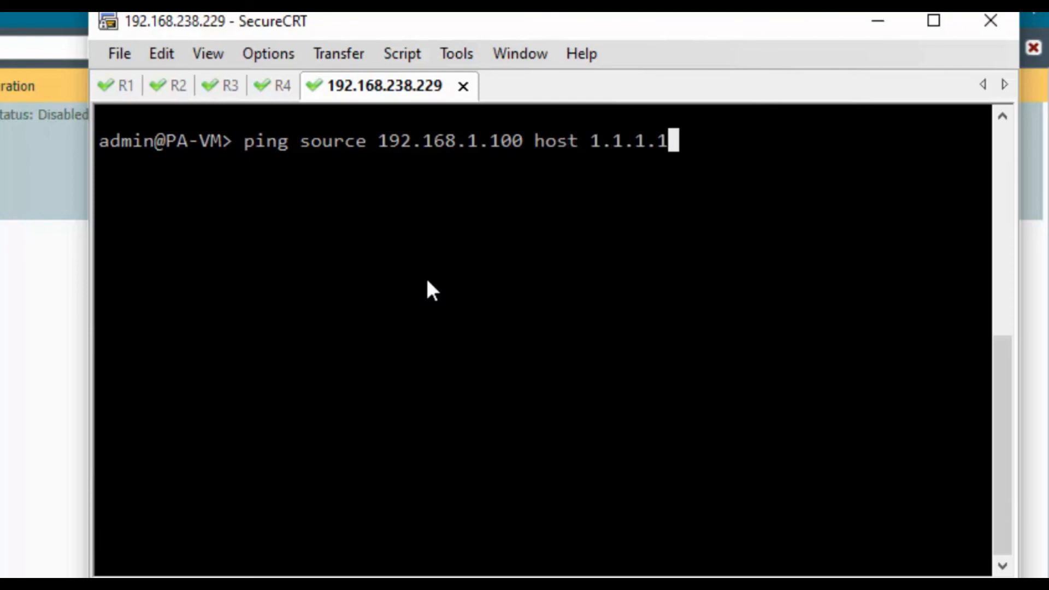
key(Return)
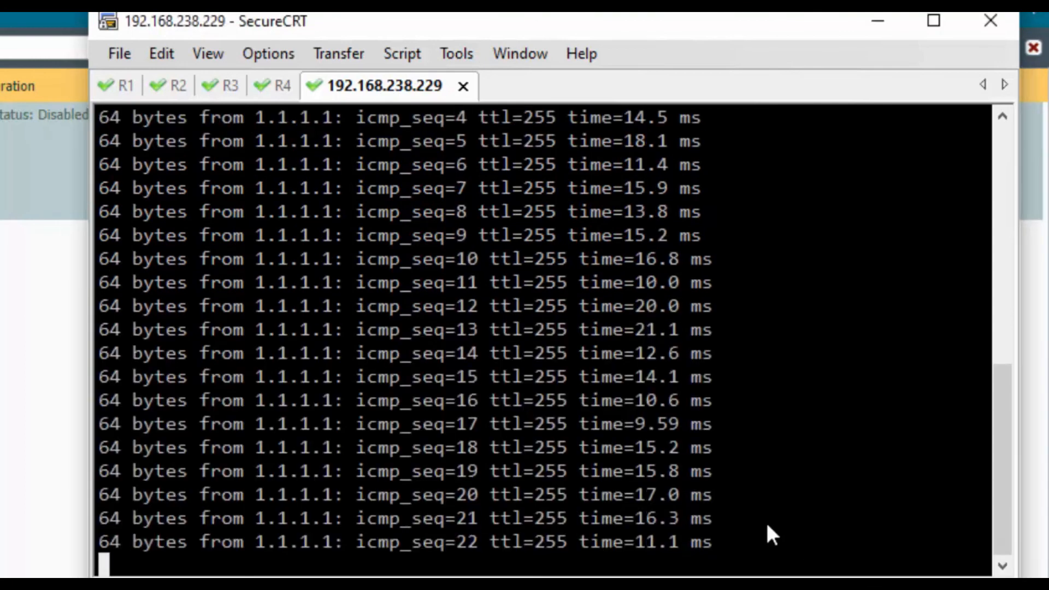
key(ctrl+c)
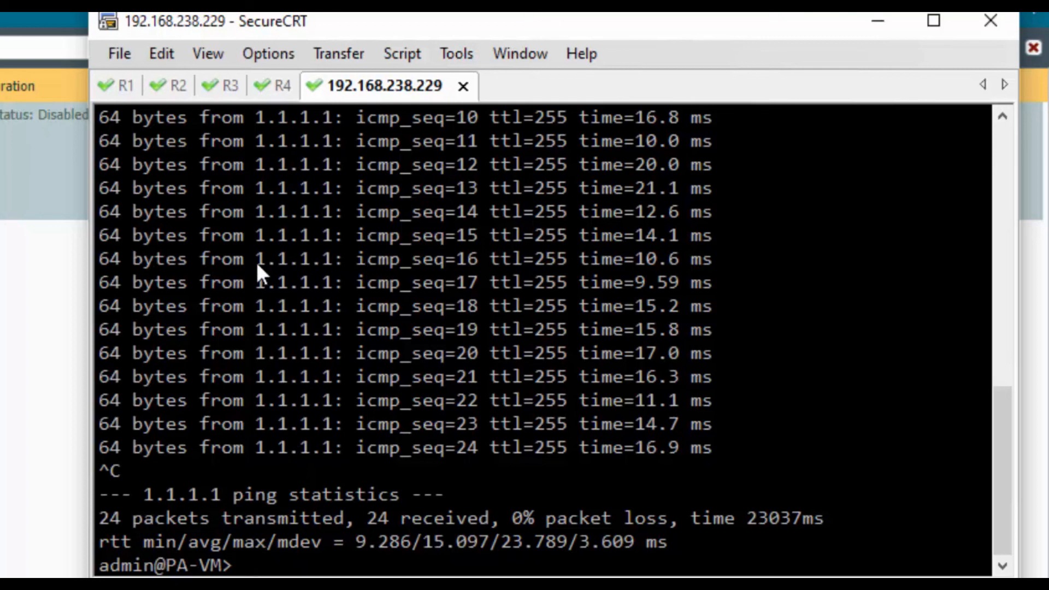
Step: Reuse the previous ping command to try pinging host 4.4.4.4 from source 192.168.1.200
key(ctrl+l)
text(ping)
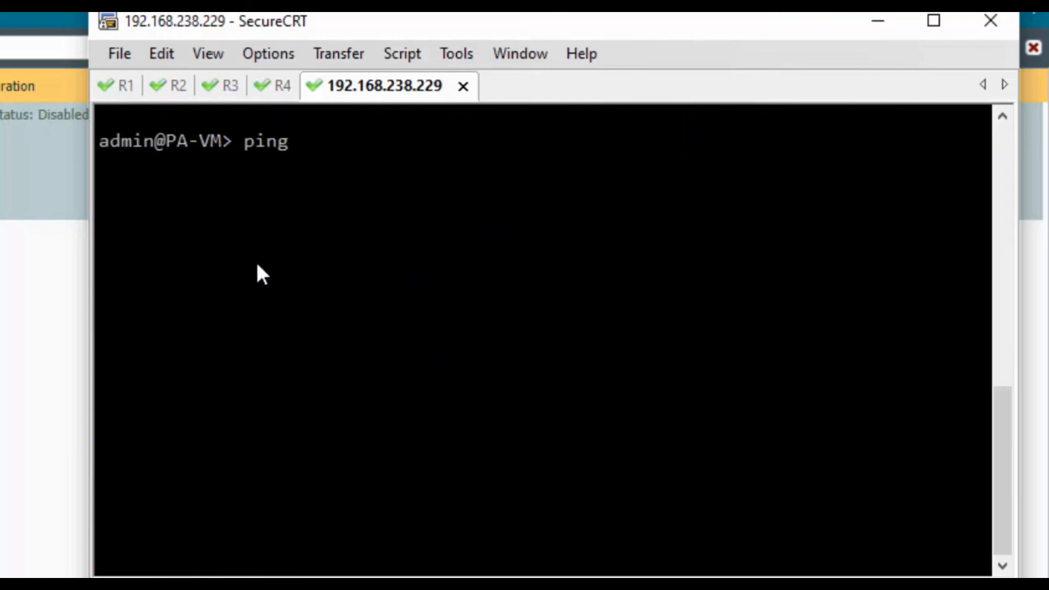
key(shift+Insert)
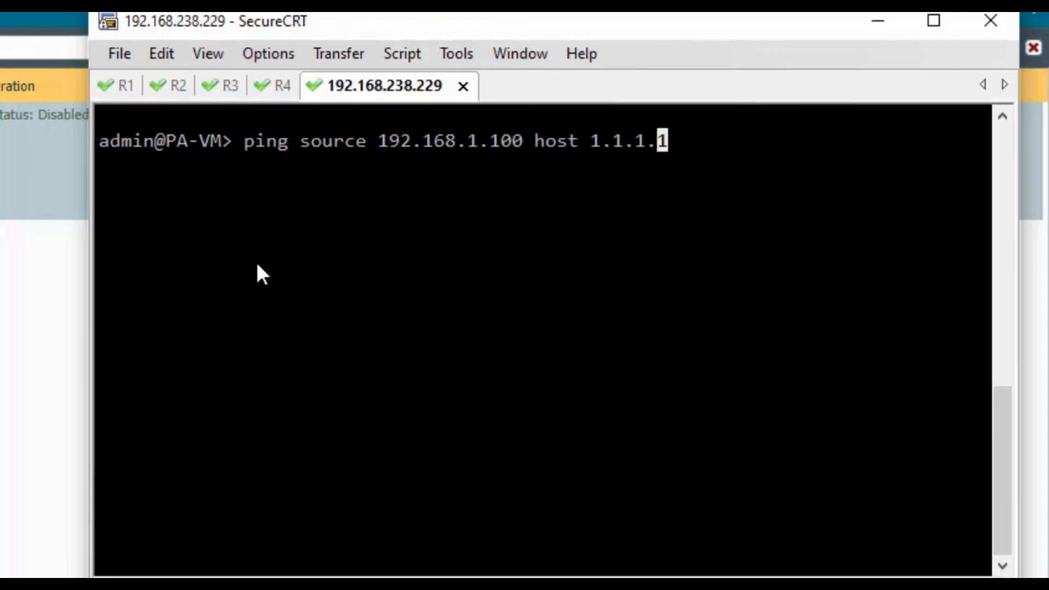
key(Left)
key(Left)
key(Left)
key(Left)
key(Left)
key(Left)
key(Left)
key(Left)
key(Left)
key(Left)
key(Left)
key(Left)
key(Left)
key(Left)
key(Left)
key(BackSpace)
text(2)
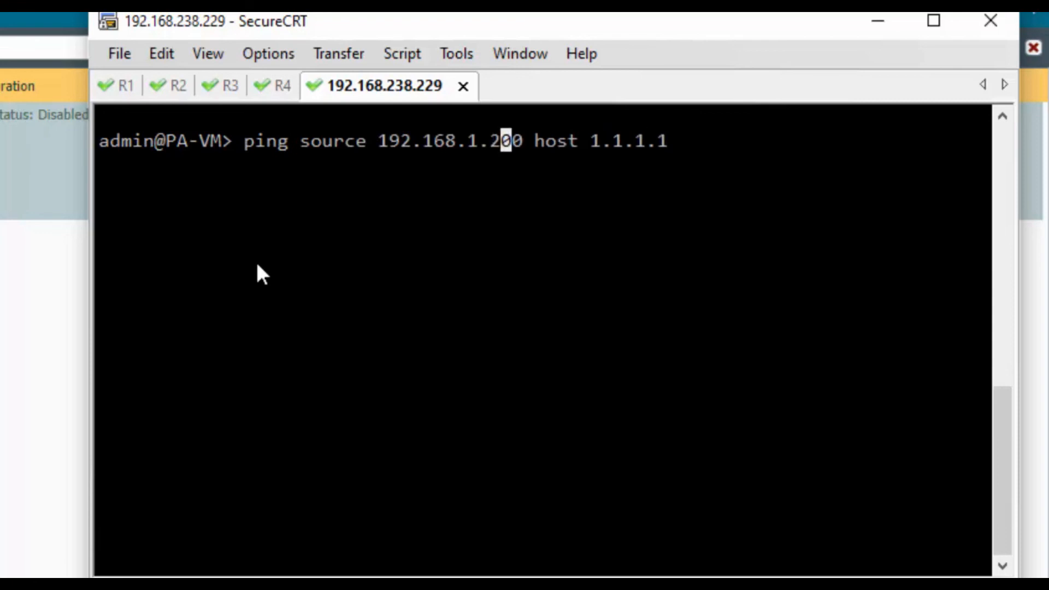
key(Right)
key(Right)
key(Right)
key(Right)
key(Right)
key(Right)
key(Right)
key(Right)
key(Right)
key(Right)
key(Right)
key(Right)
key(Right)
key(Right)
key(Right)
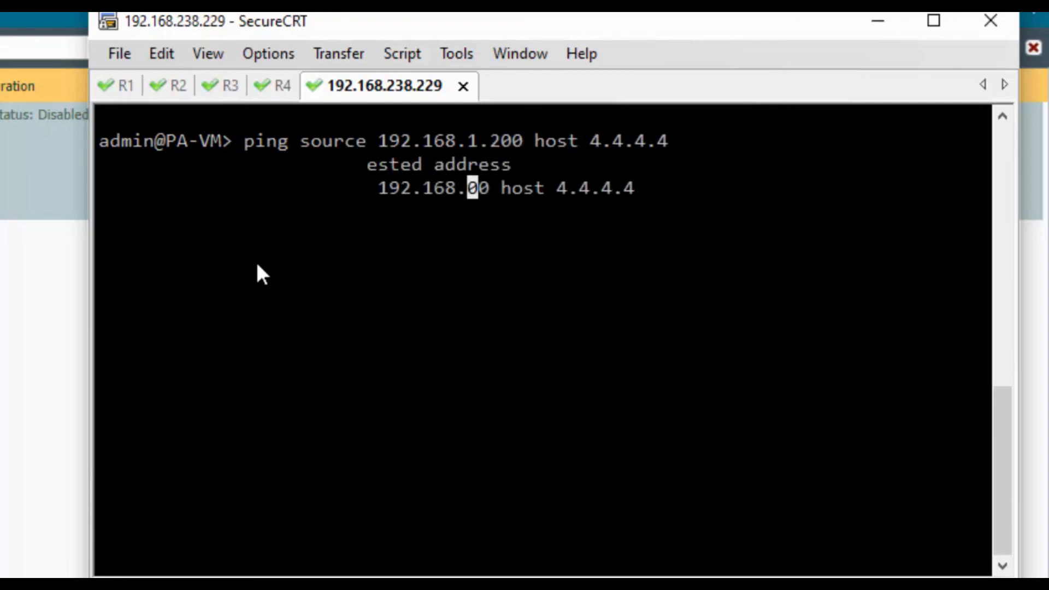
Step: Ping host 4.4.4.4 from source 192.168.2.100 on the firewall, stop the ping and clear the terminal
text(2.168.2.100 host 4.4.4.4)
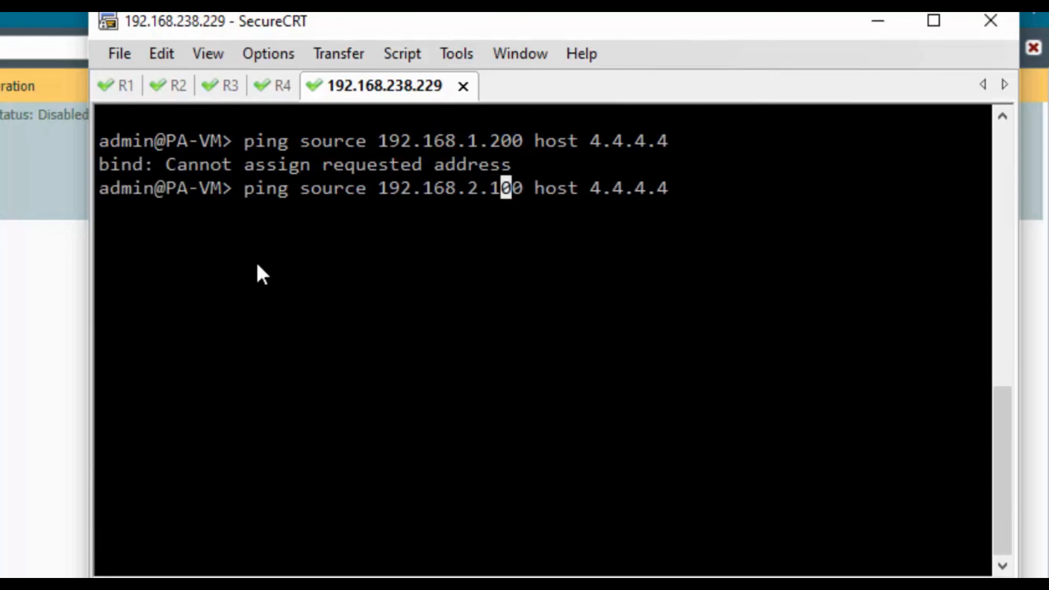
key(Return)
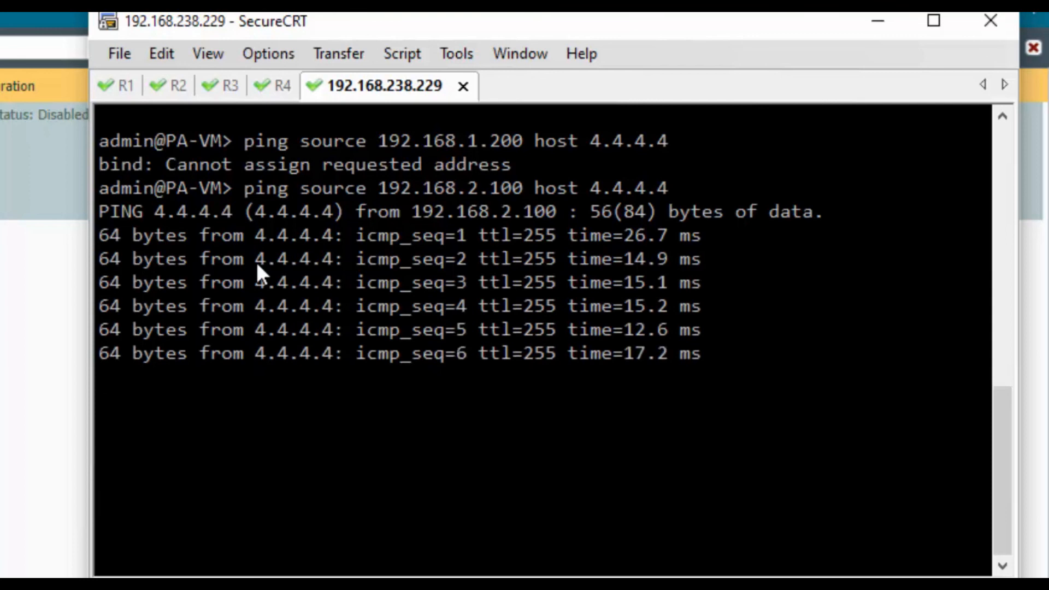
key(ctrl+l)
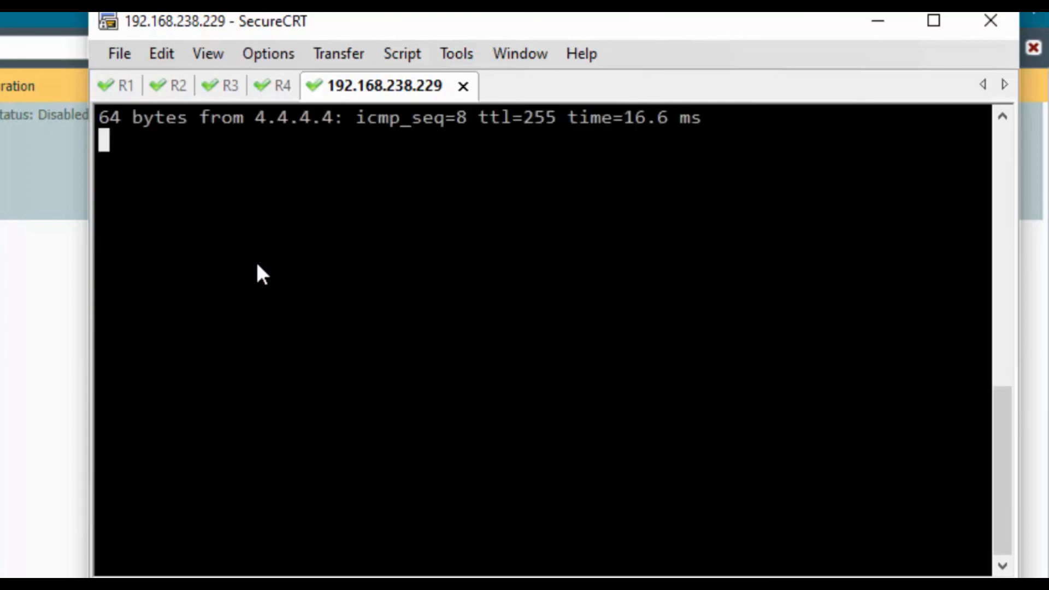
key(ctrl+c)
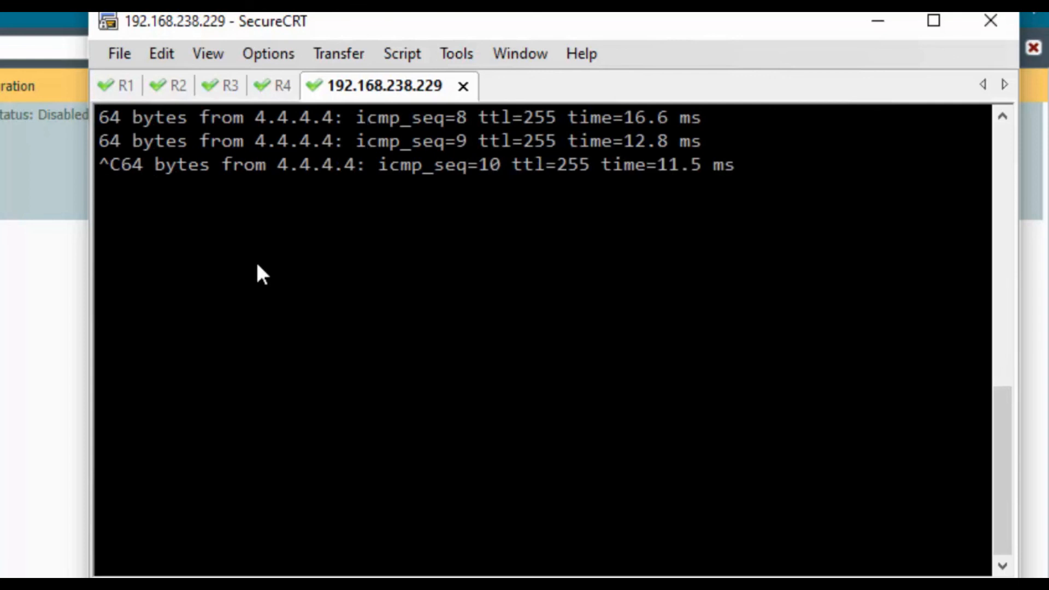
key(Return)
key(Return)
key(ctrl+c)
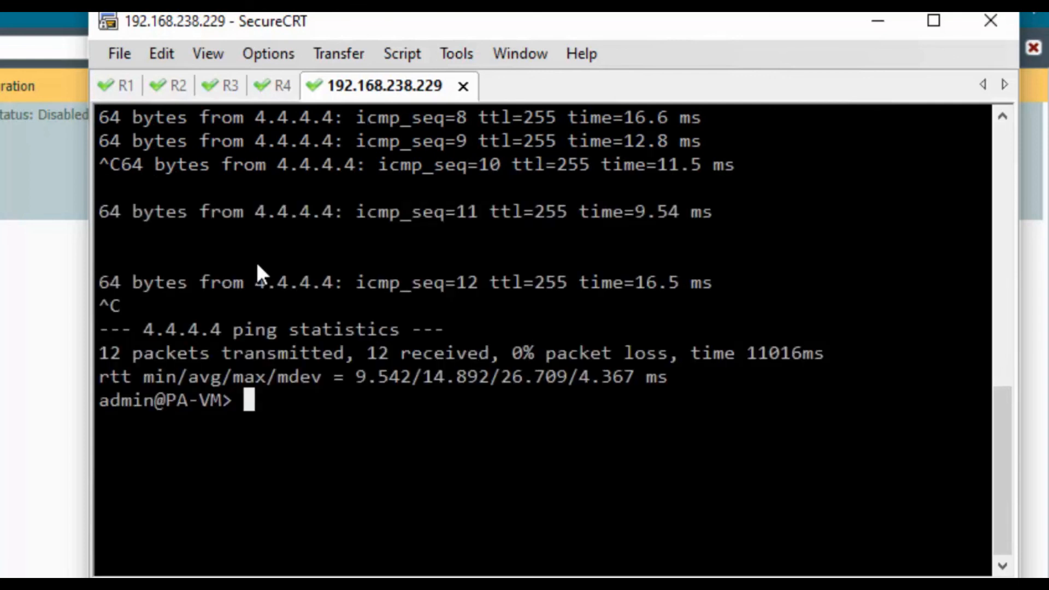
key(ctrl+l)
Step: Switch to the R4 session, clear its terminal and ping 1.1.1.1 from configuration mode
click(268, 87)
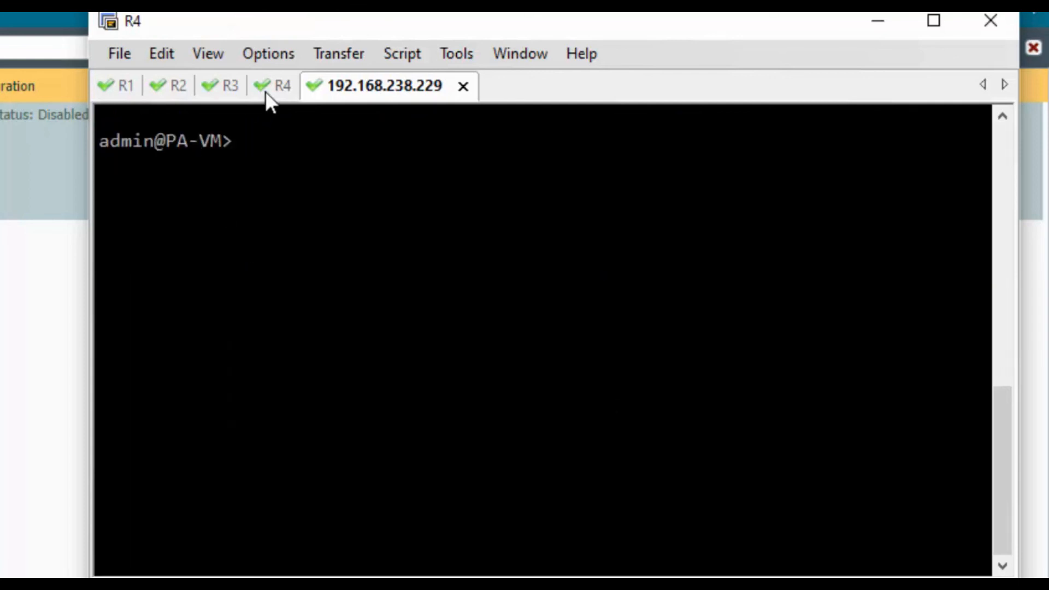
key(Return)
key(Return)
key(Return)
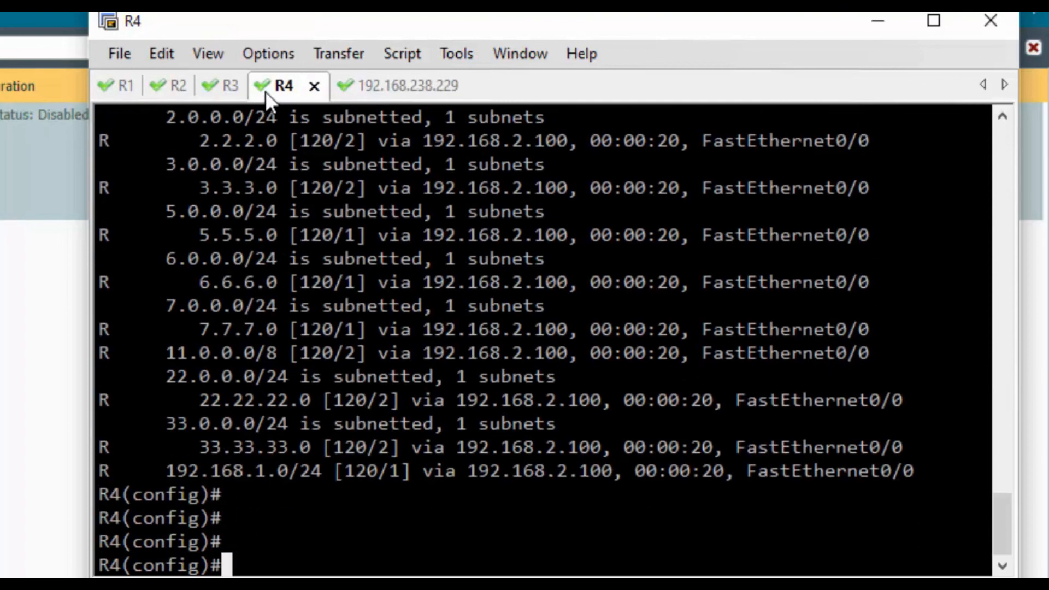
key(ctrl+l)
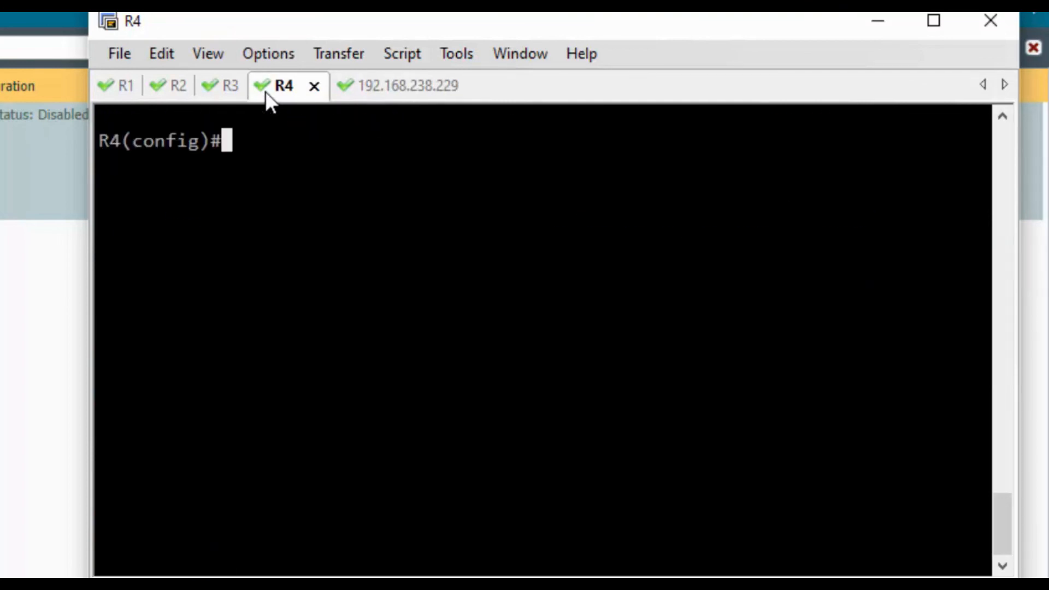
text(do )
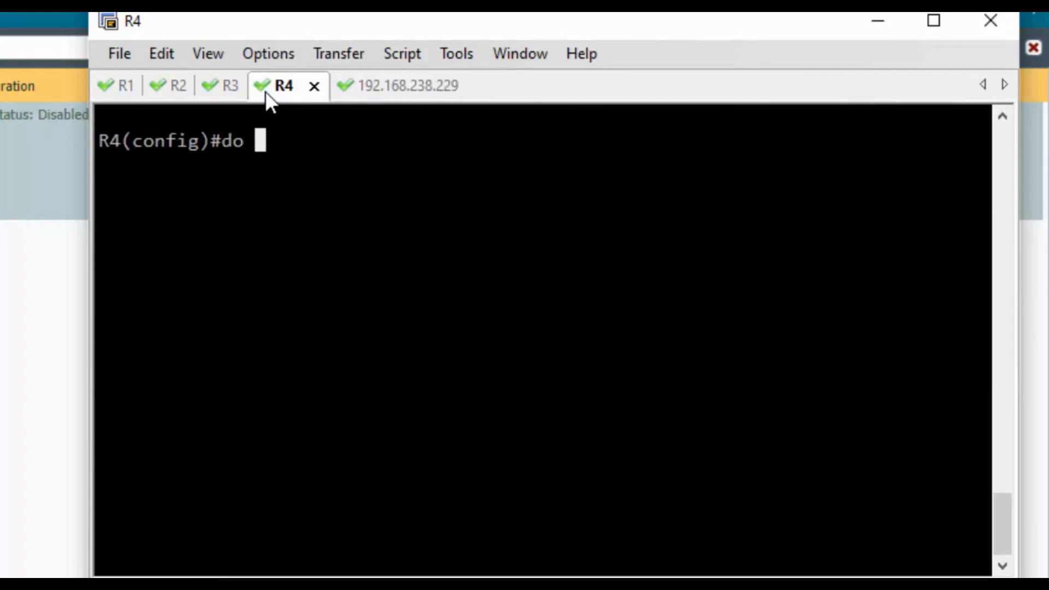
text(ping 1.1.1.1)
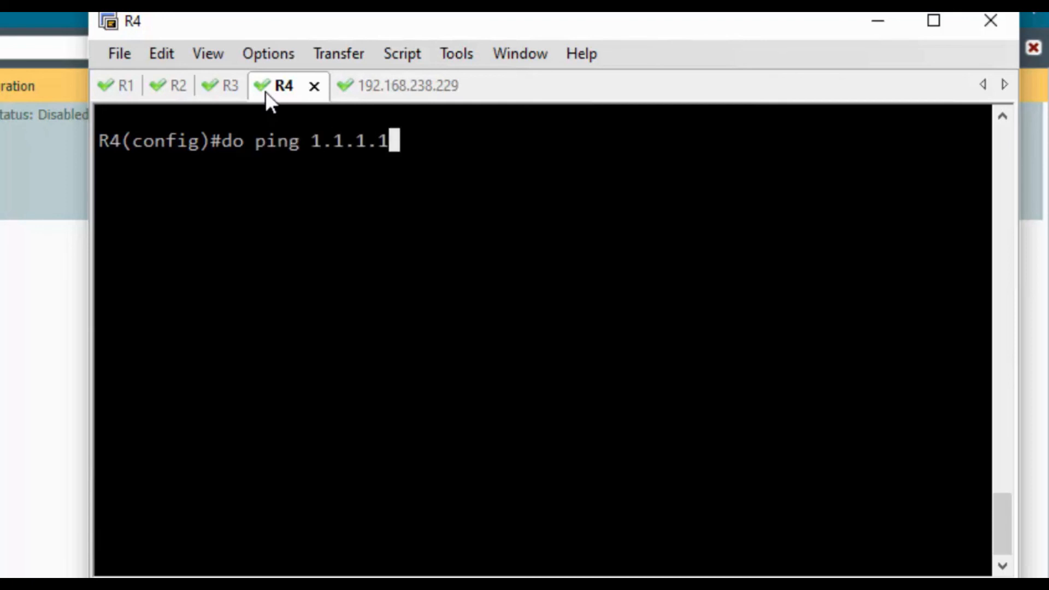
key(Return)
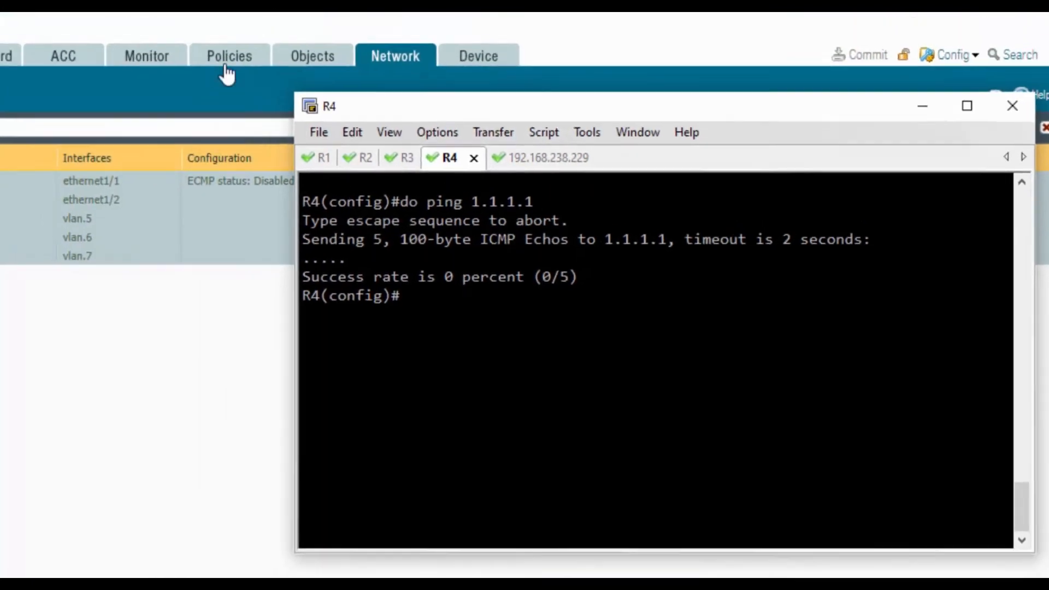
Step: Create a security policy rule named out2in with Outside as its source zone
click(227, 62)
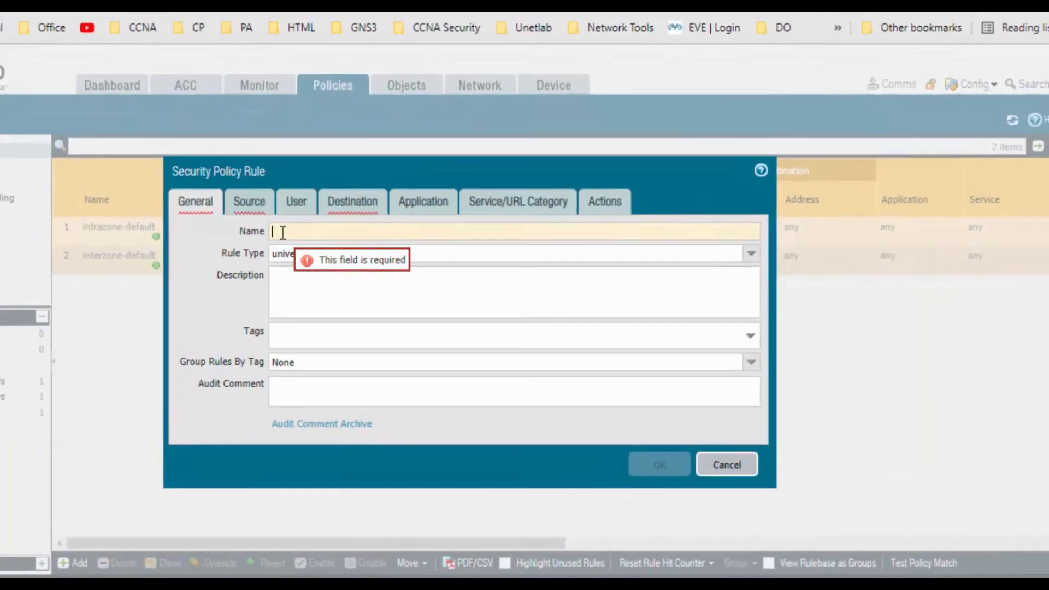
text(dut)
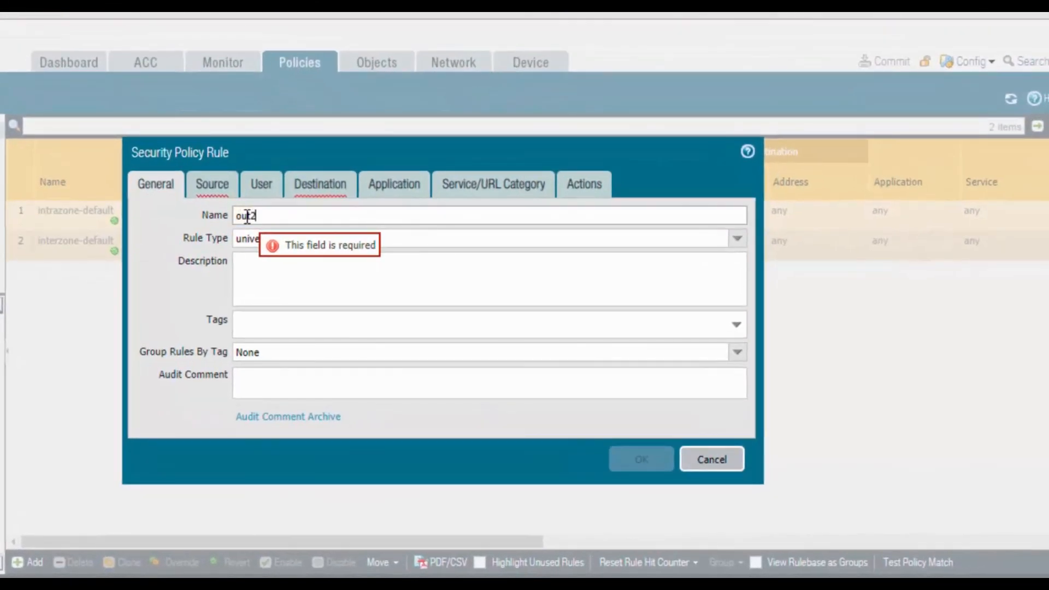
click(211, 184)
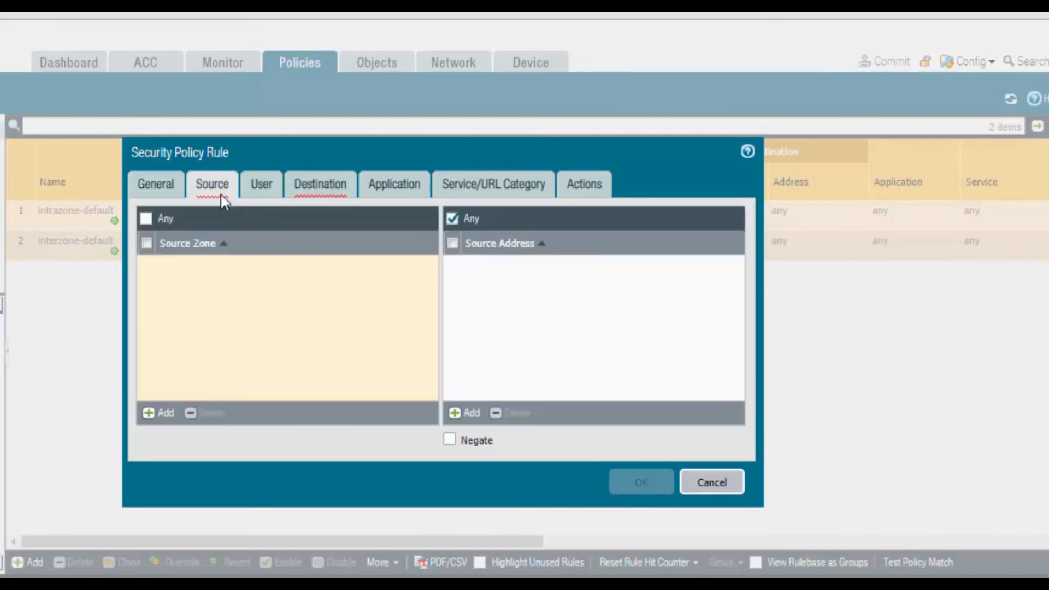
click(155, 415)
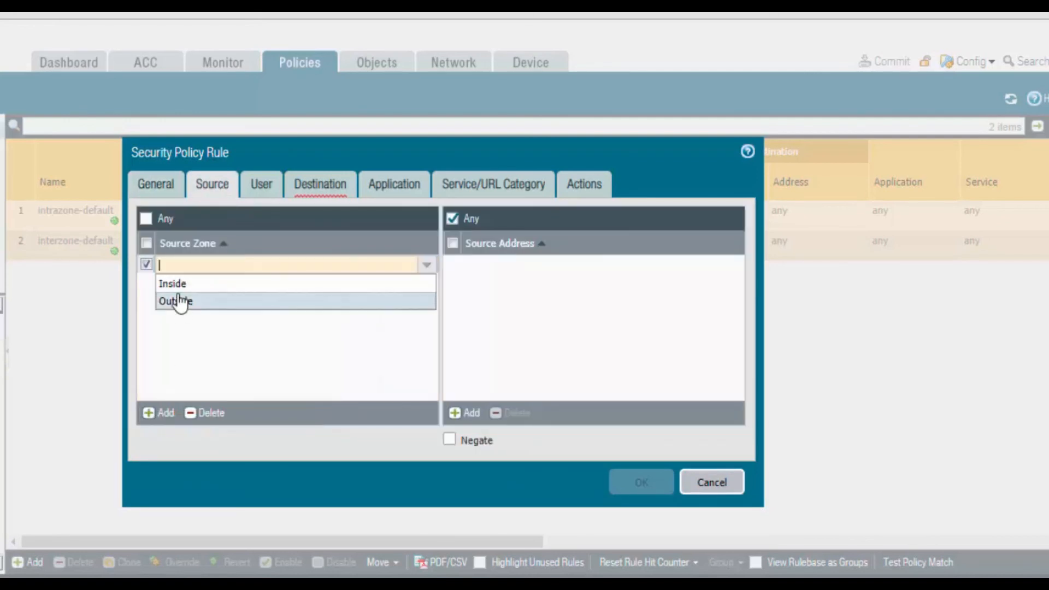
click(177, 301)
Step: Set the out2in rule's destination zone to Inside, keep the default application, service and action settings, and save the rule
click(320, 185)
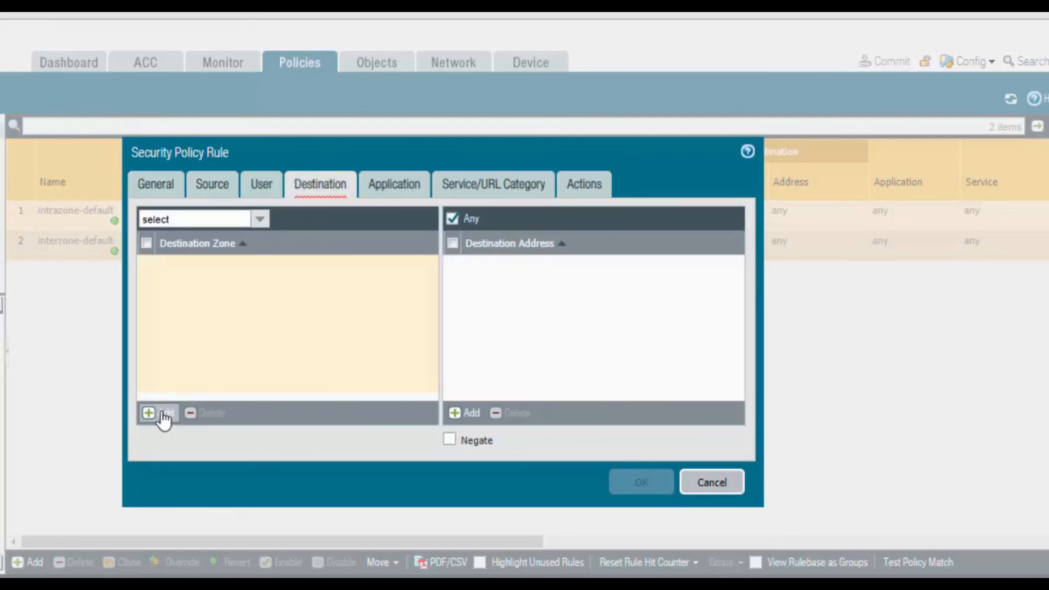
click(221, 184)
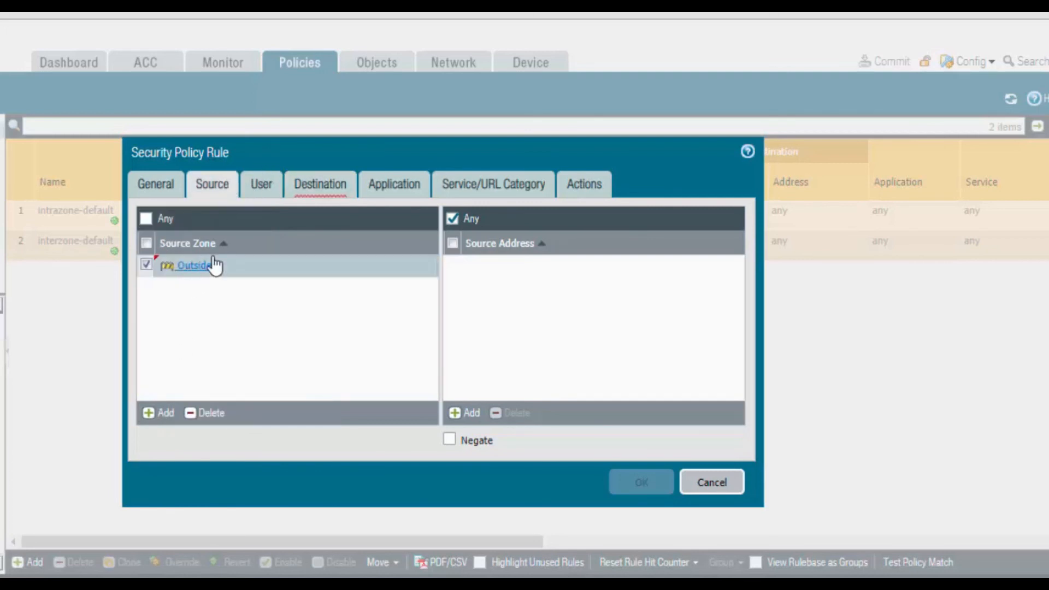
click(307, 189)
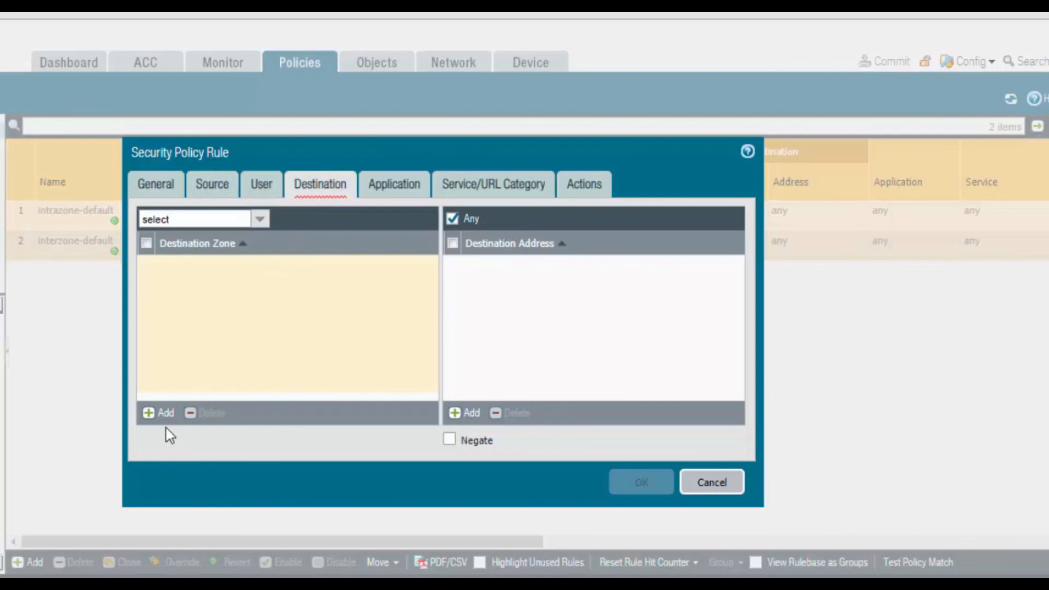
click(159, 413)
click(212, 282)
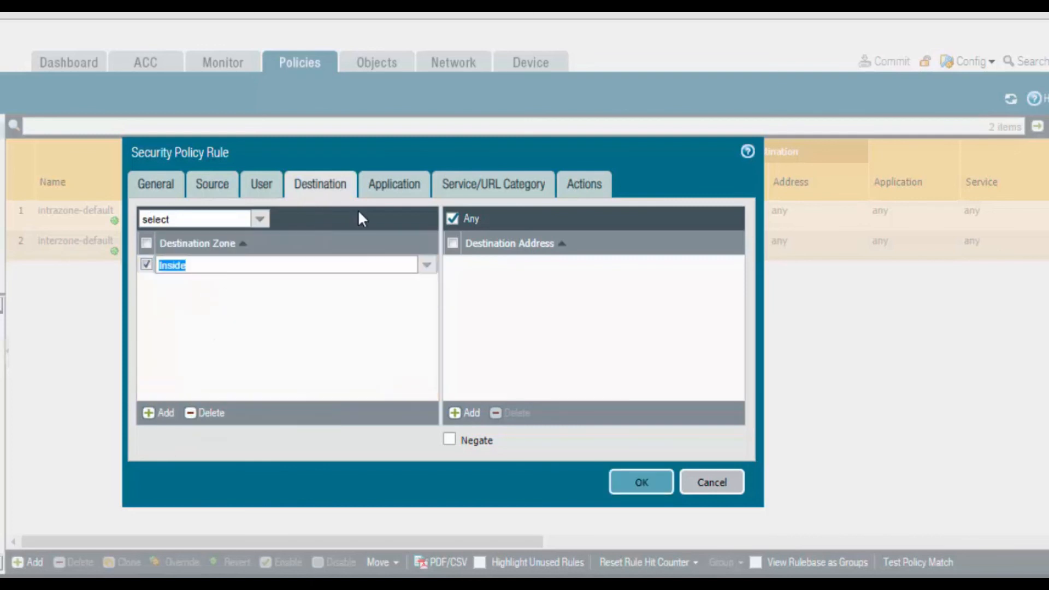
click(384, 191)
click(484, 190)
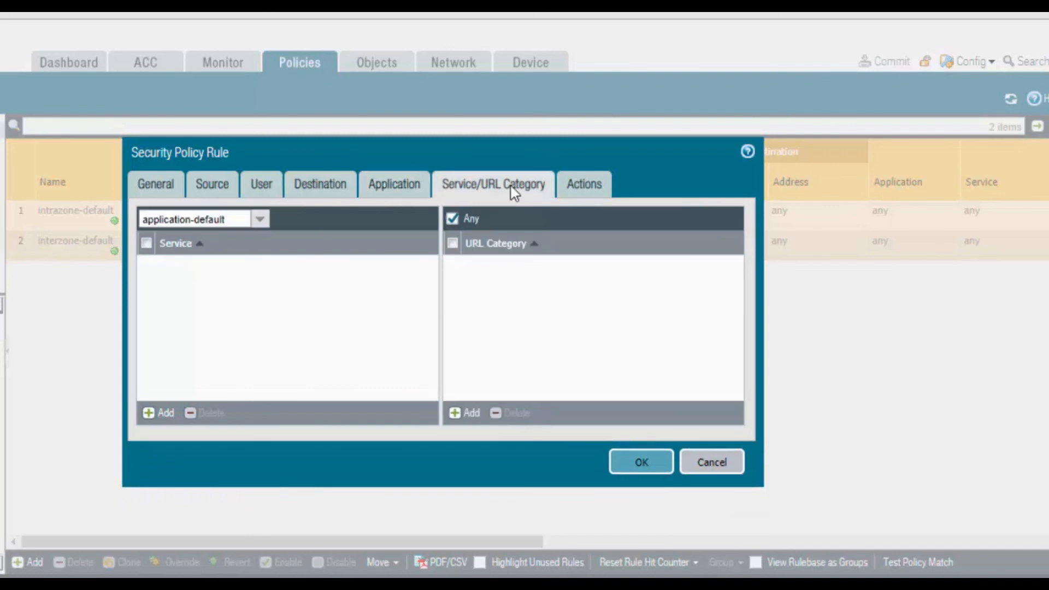
click(597, 186)
click(633, 443)
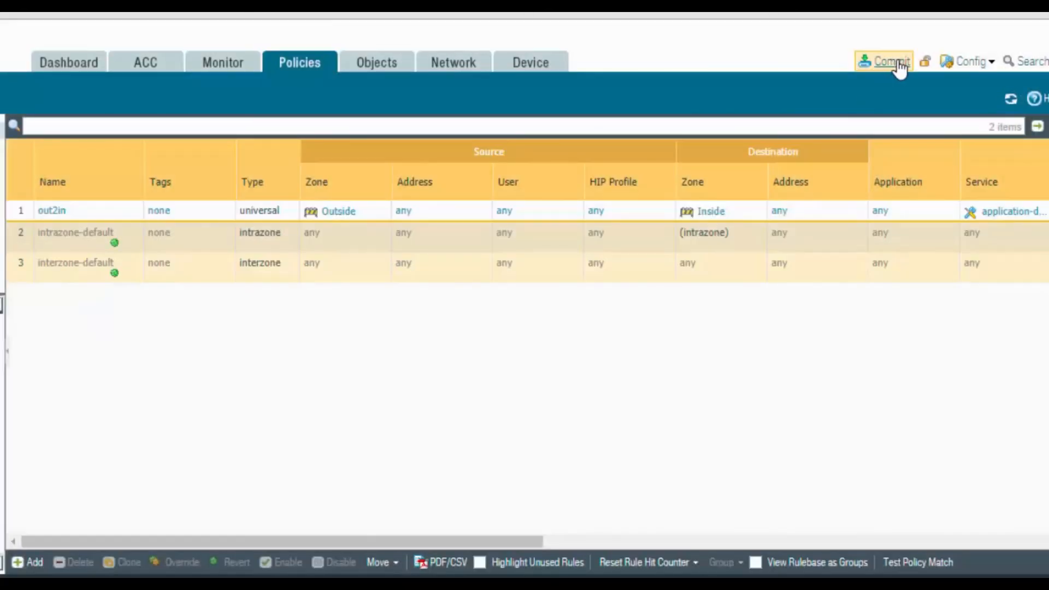
Step: Commit the firewall configuration and check the commit status
click(892, 62)
click(612, 524)
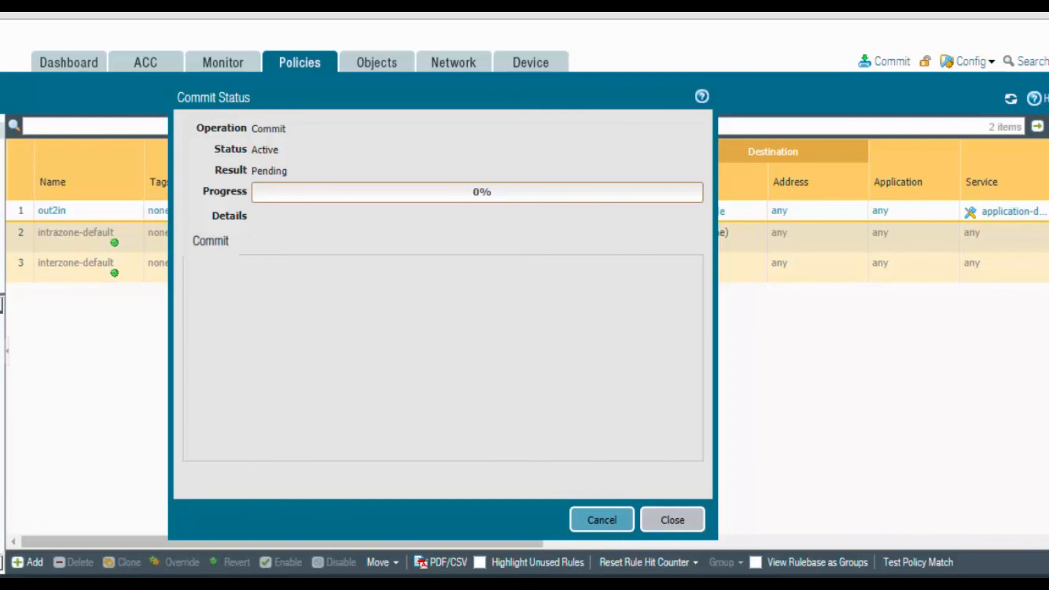
mouse_move(409, 588)
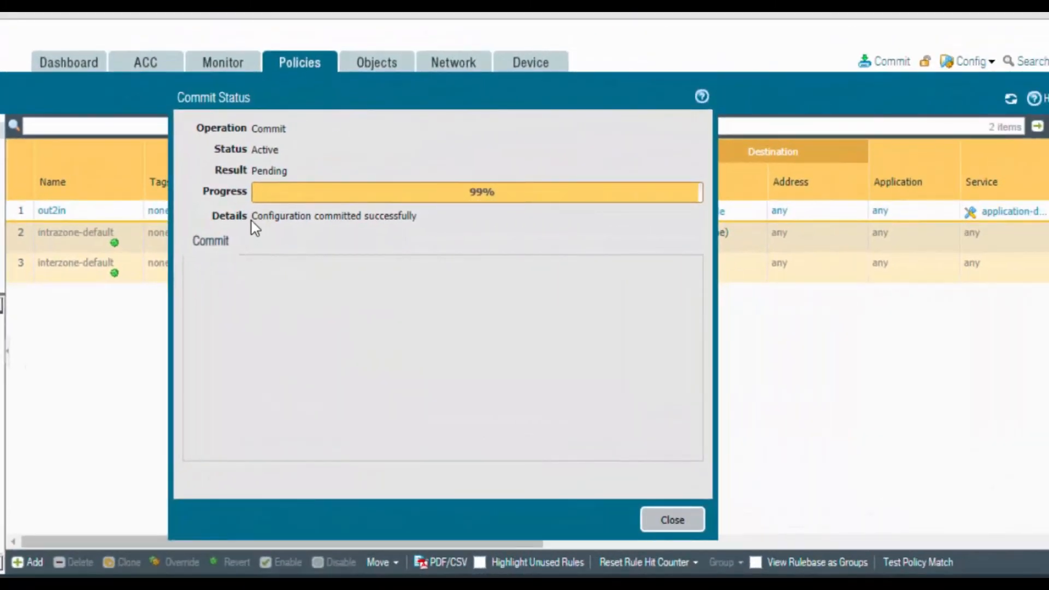
drag(252, 220, 440, 199)
click(283, 474)
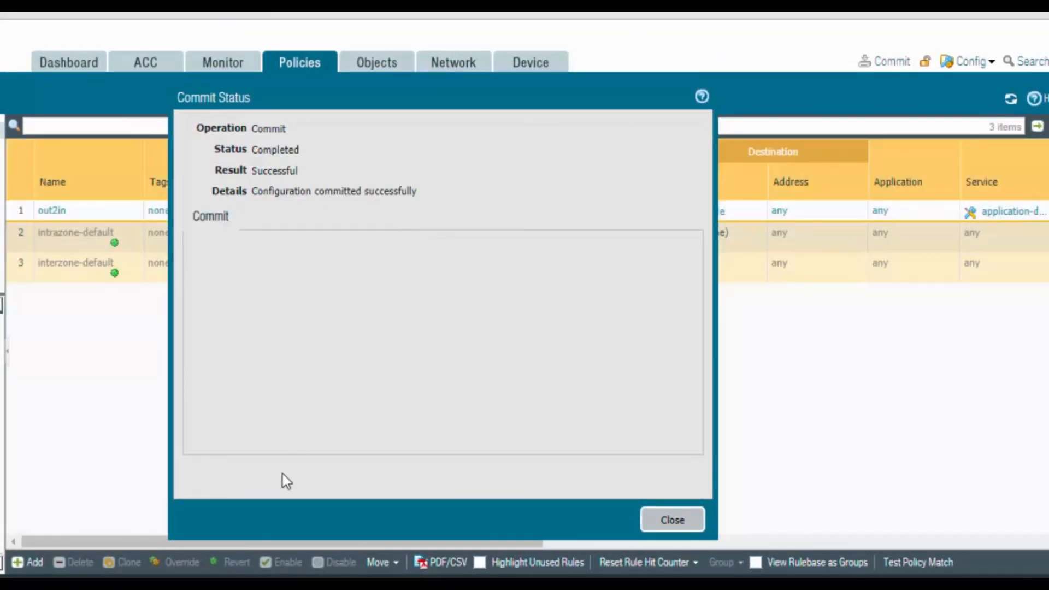
Step: Switch to the R4 session, repeat the ping to 1.1.1.1, and ping 3.3.3.3 from configuration mode
key(alt+Tab)
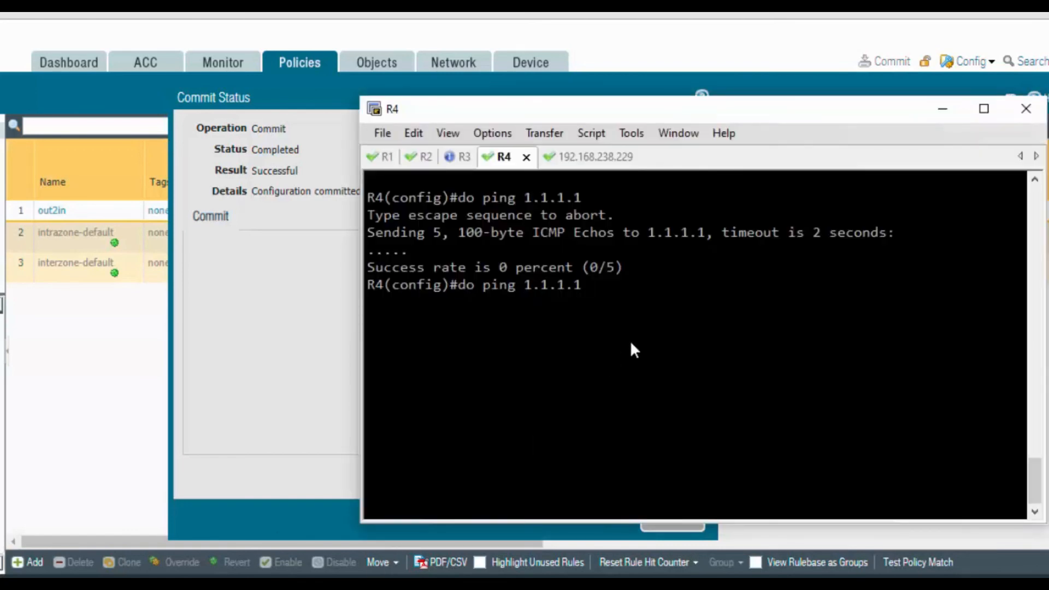
key(Return)
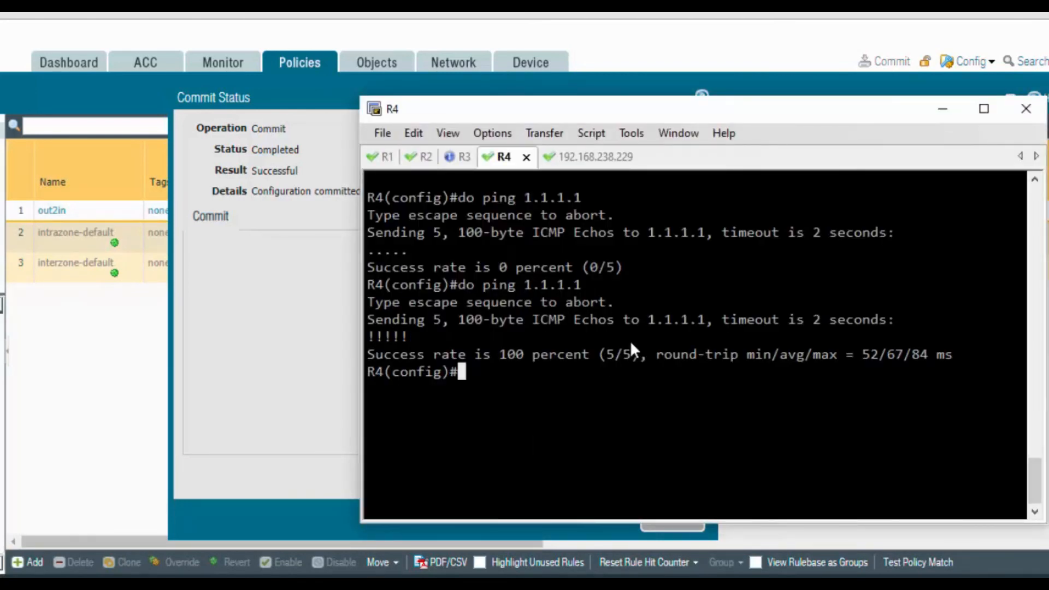
key(Up)
key(BackSpace)
key(BackSpace)
key(BackSpace)
key(BackSpace)
key(BackSpace)
key(BackSpace)
key(BackSpace)
text(3.3.3)
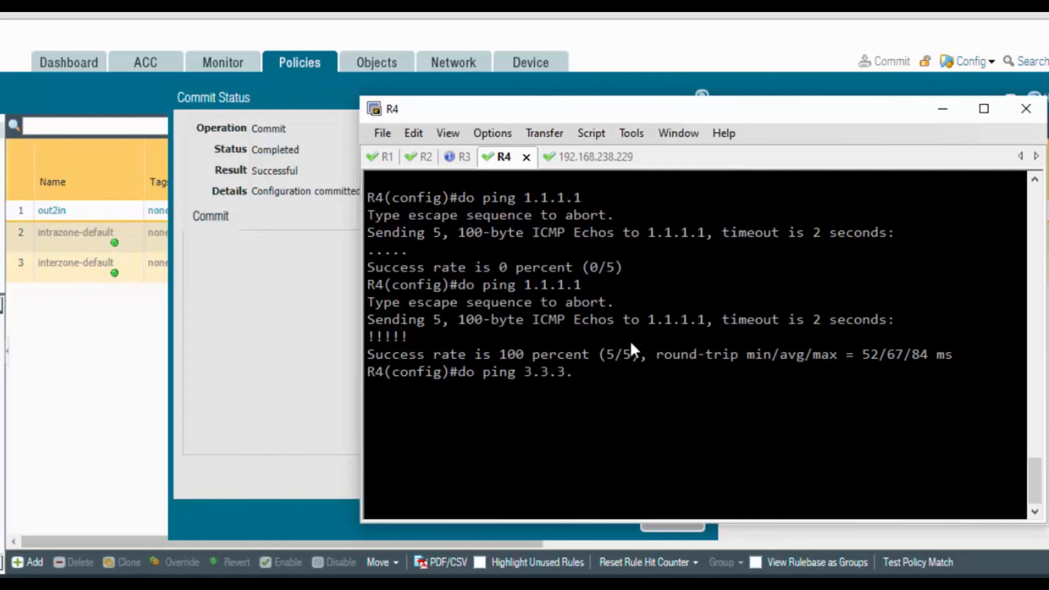
text(.3)
key(Return)
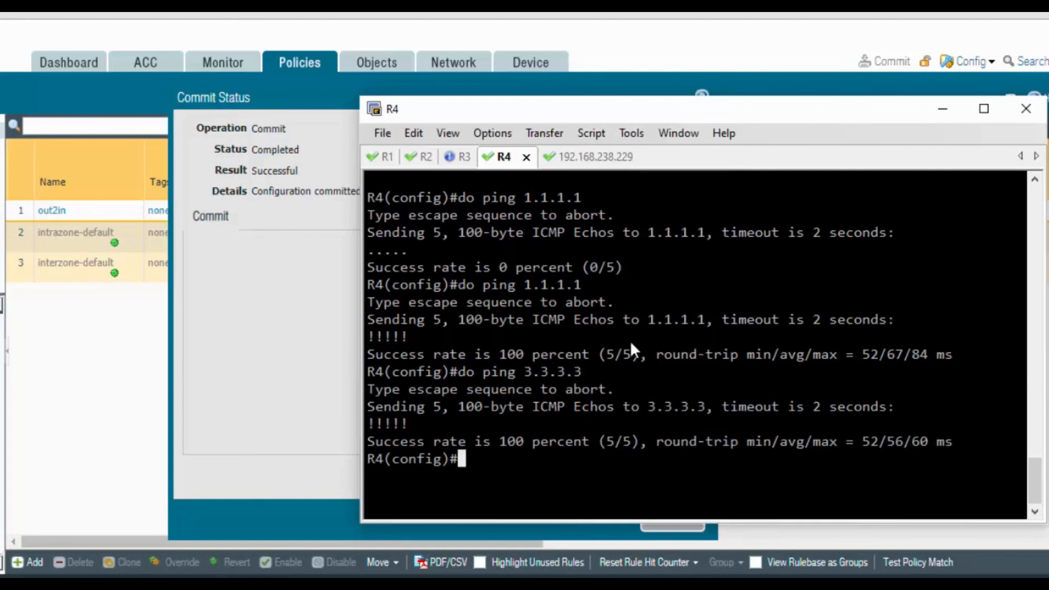
Step: Clear the R4 terminal and ping 5.5.5.5 from configuration mode
key(ctrl+l)
key(Up)
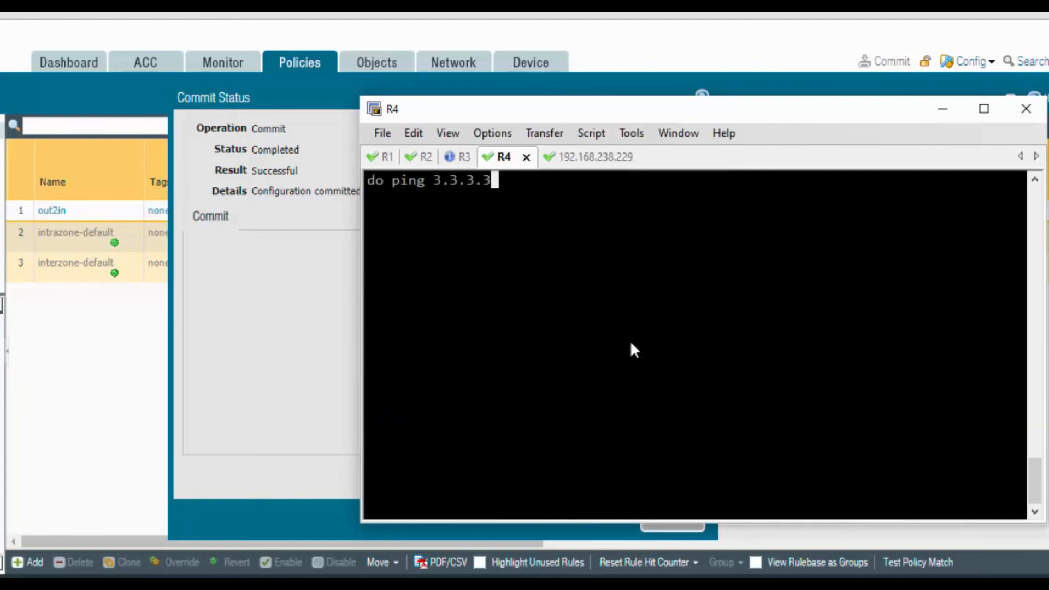
key(BackSpace)
key(BackSpace)
key(BackSpace)
key(BackSpace)
key(BackSpace)
key(BackSpace)
key(BackSpace)
text(5.5.5.5)
key(Return)
Step: Ping 7.7.7.7 from R4 by reusing the previous ping command with the new address
key(Up)
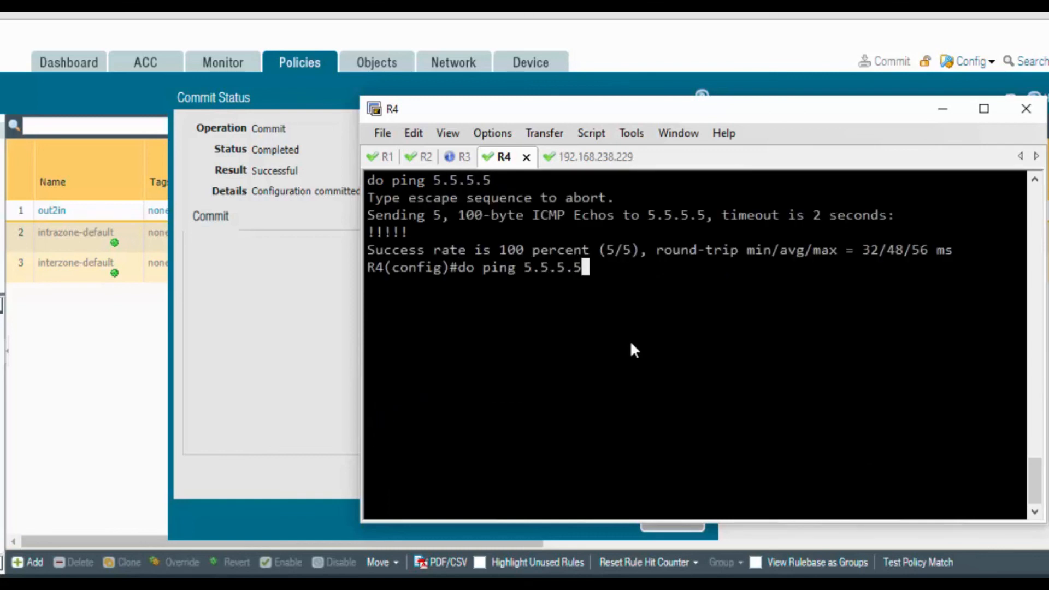
key(BackSpace)
key(BackSpace)
key(BackSpace)
key(BackSpace)
key(BackSpace)
key(BackSpace)
key(BackSpace)
text(7.7.7.7)
key(Return)
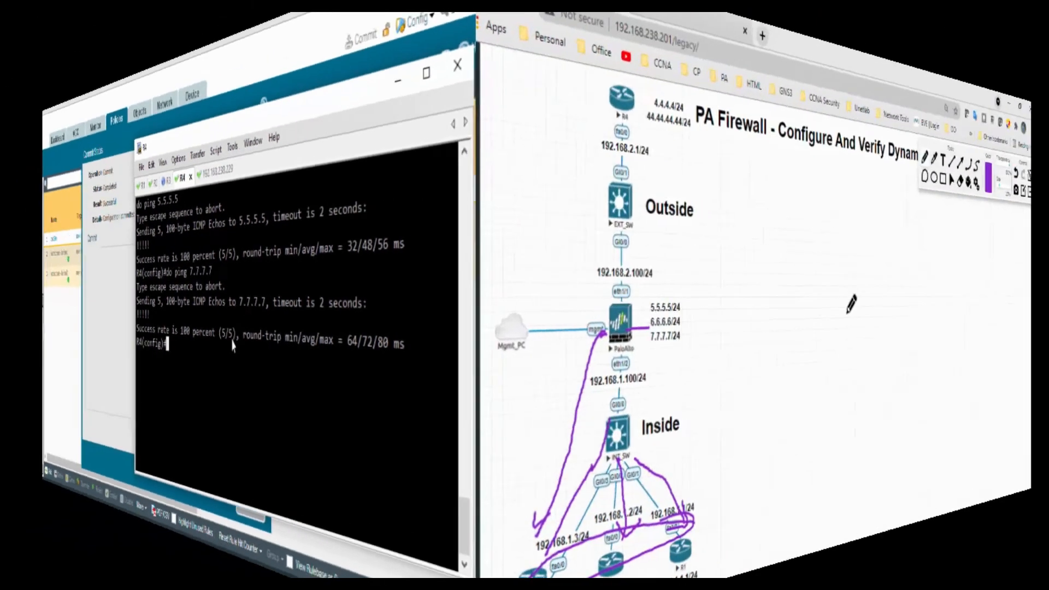